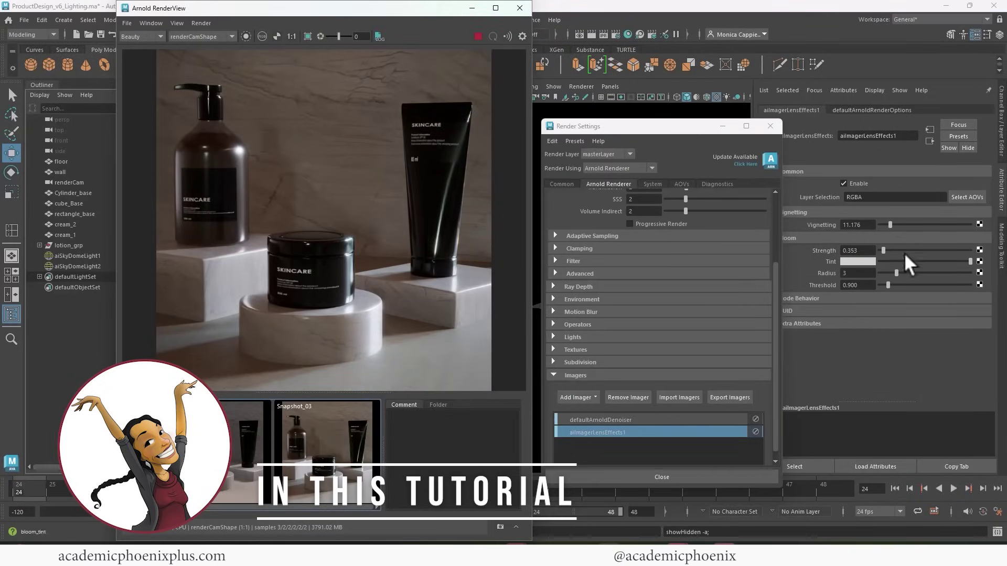
mouse_move(898, 250)
left_mouse_down()
mouse_move(936, 243)
mouse_move(889, 250)
left_mouse_up()
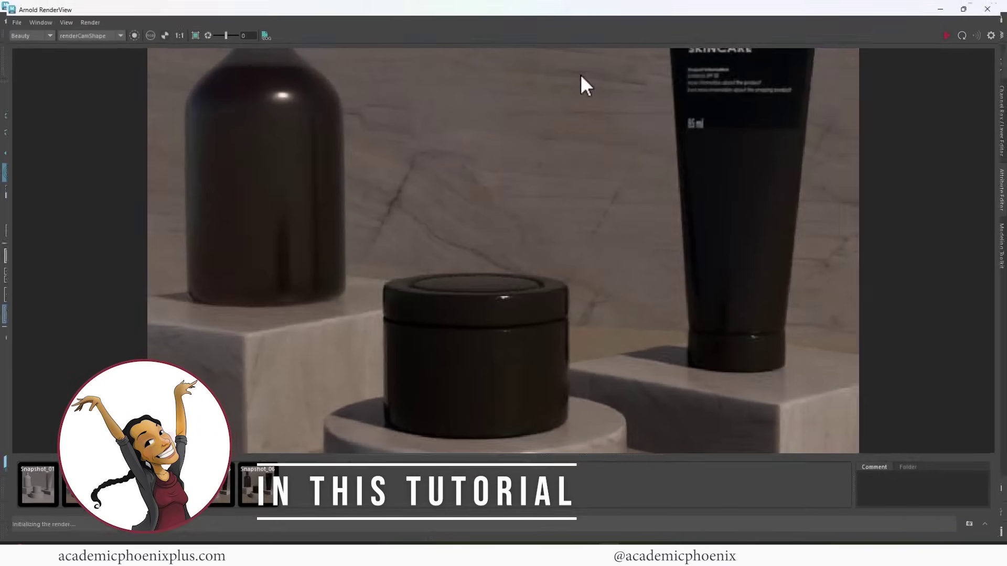
left_click(175, 33)
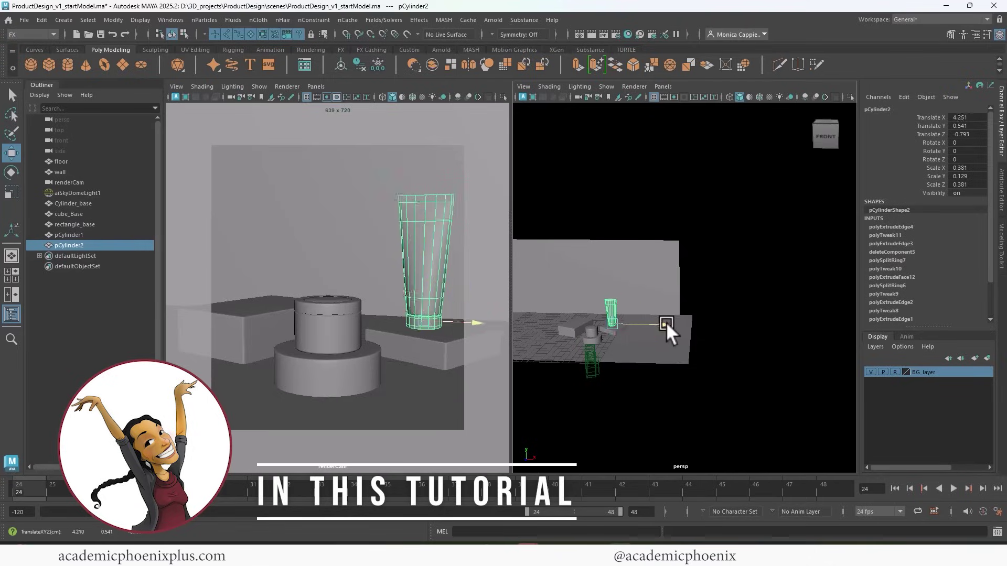
left_click_drag(666, 324, 668, 324)
left_click_drag(612, 277, 631, 292)
key("f")
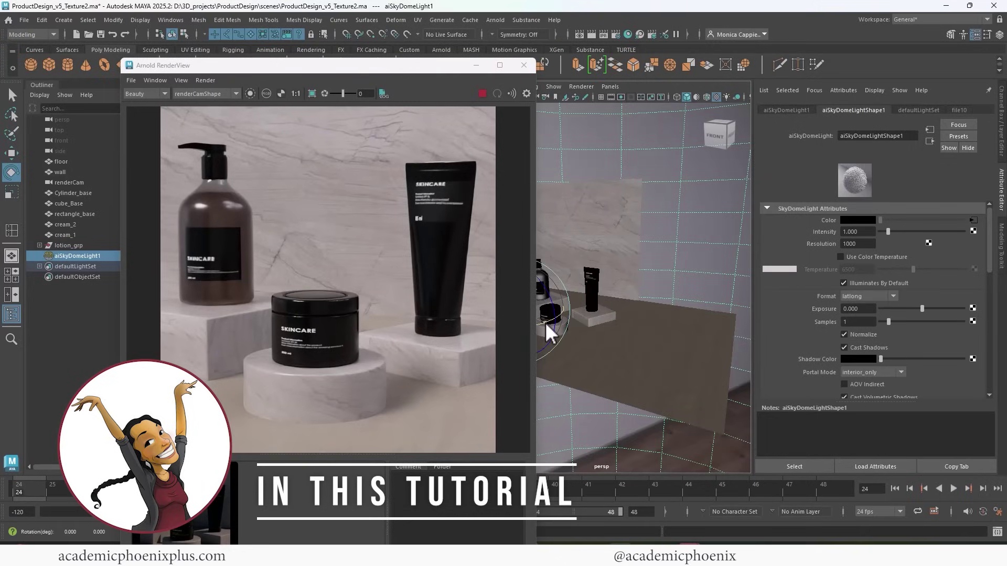
left_click_drag(546, 287, 555, 314)
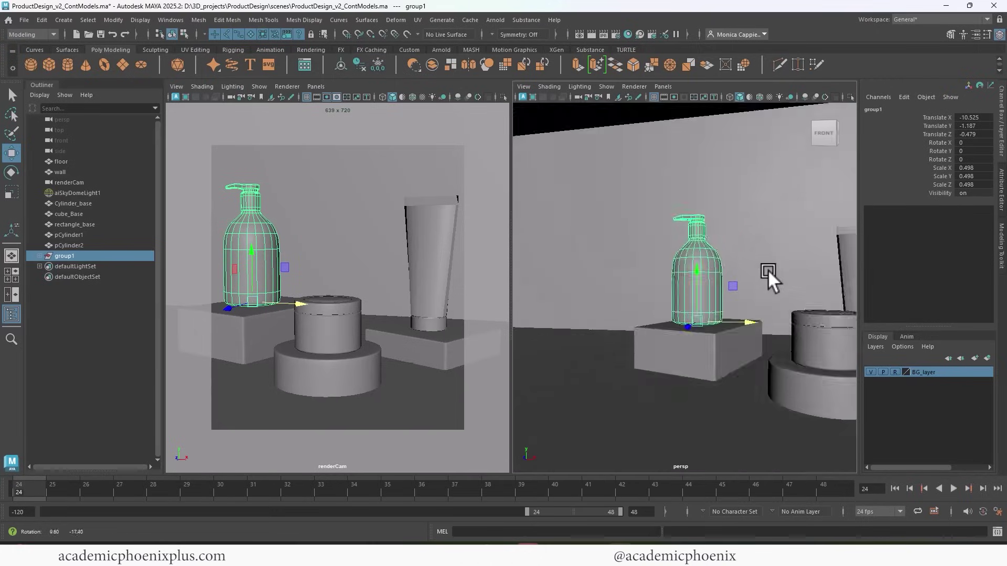
Seat the pump bottle group on top of its rectangular base and select the tube together with the block under it
scroll(768, 269, "up", 5)
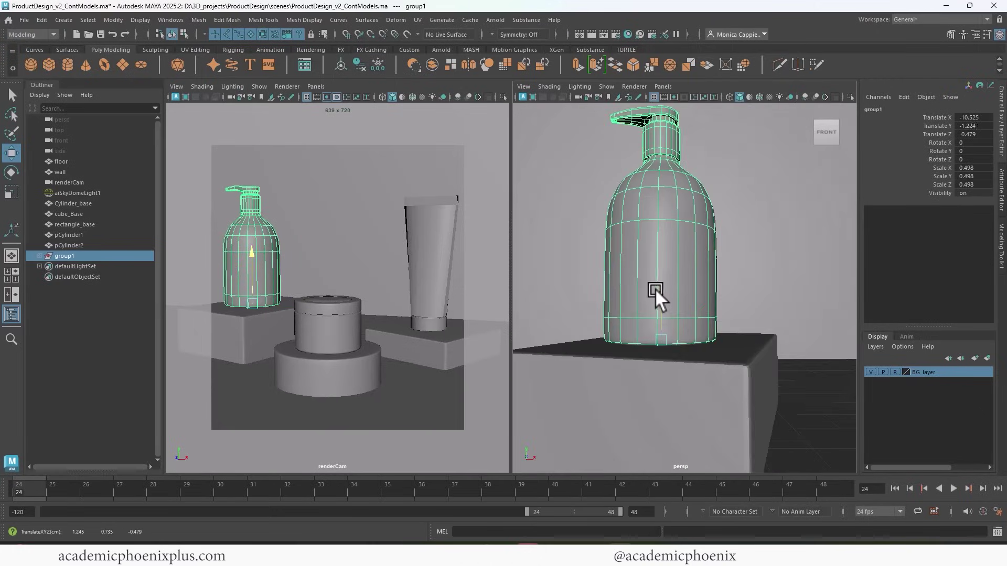
left_click_drag(656, 291, 673, 379)
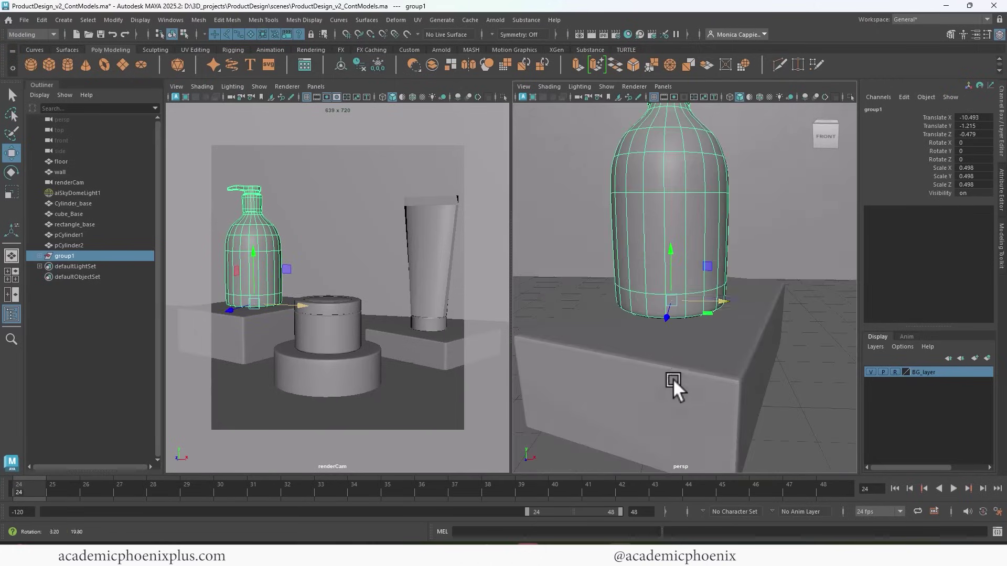
left_click(424, 317)
left_click(488, 348)
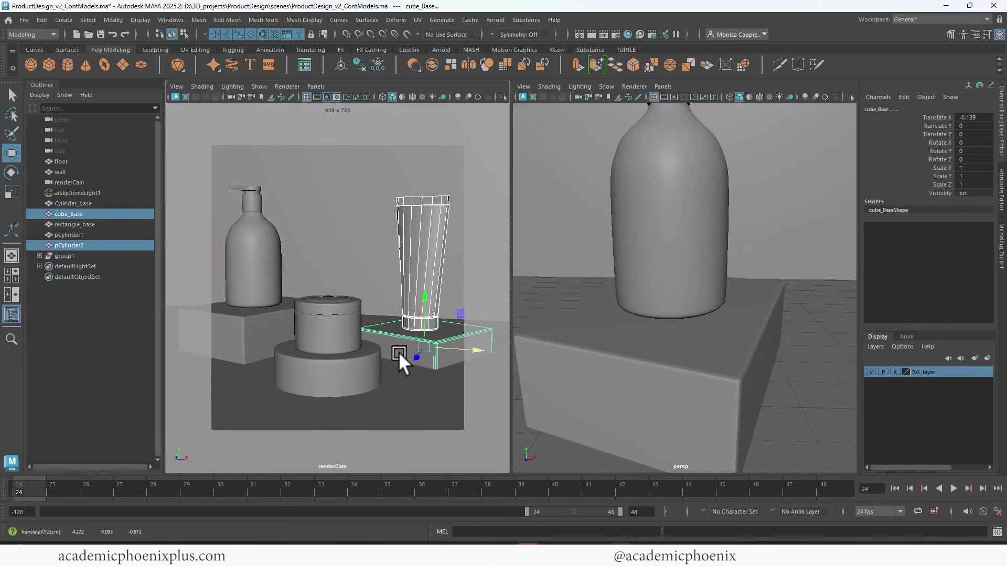
left_click(266, 282)
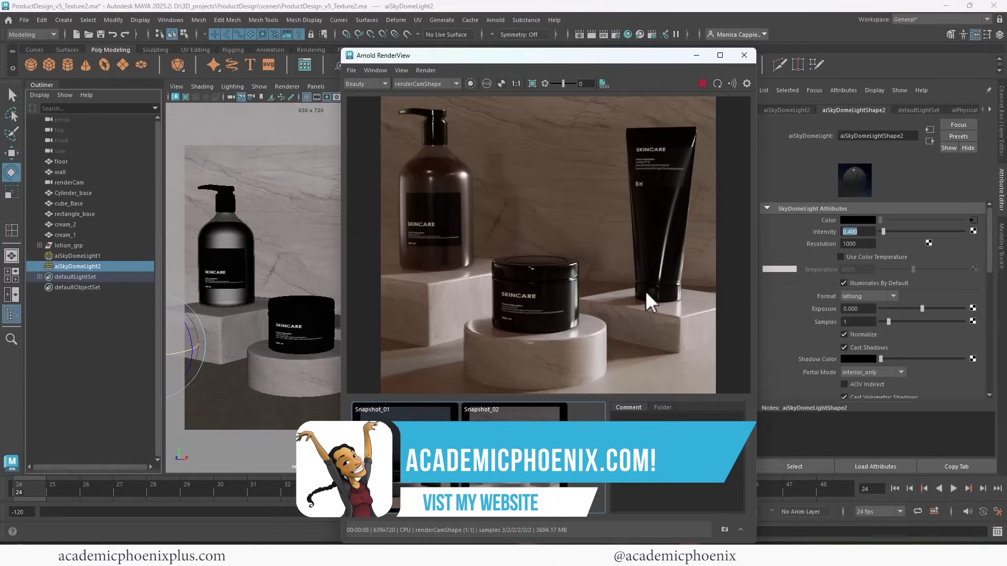
left_click(974, 221)
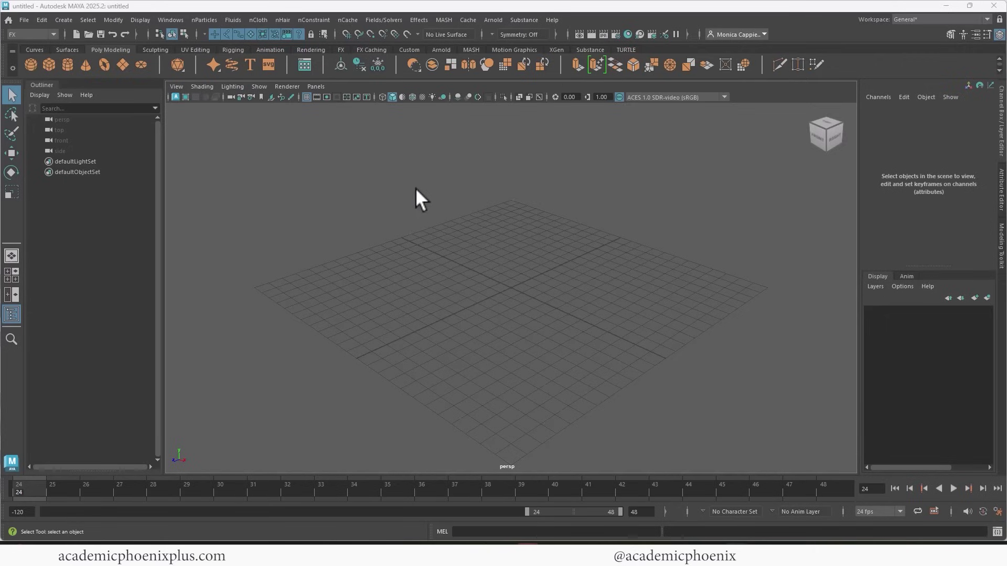
Create a polygon plane at the origin and scale it uniformly to about 9
left_click(126, 64)
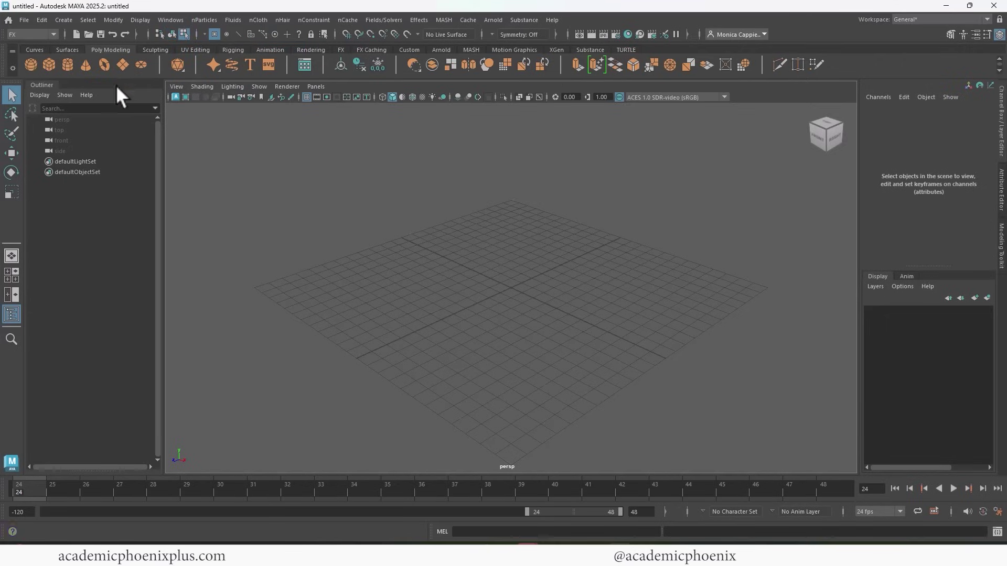
key("r")
left_click_drag(509, 287, 913, 326)
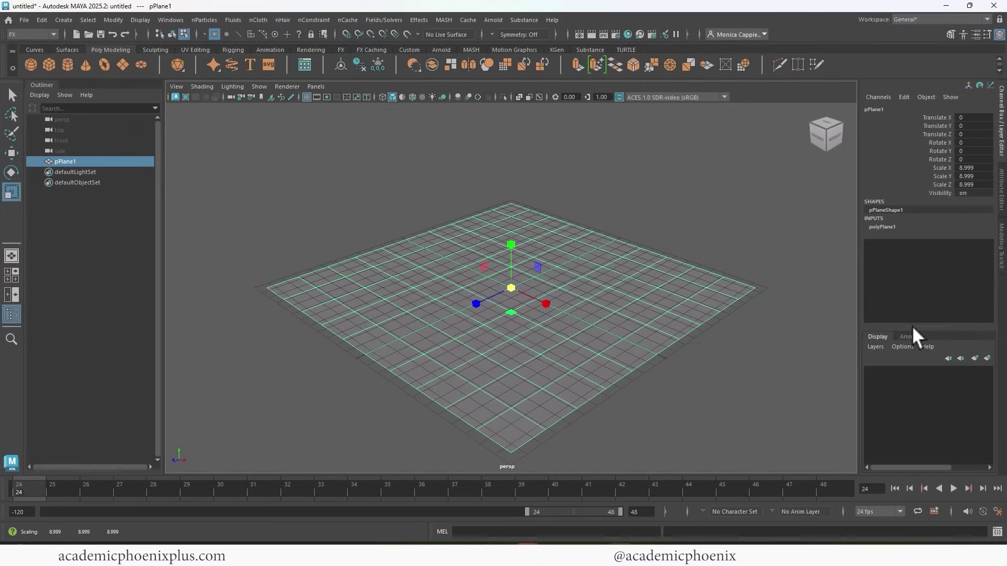
Set the floor plane's width and height subdivisions to 1
left_click(885, 227)
left_click(970, 260)
type("1")
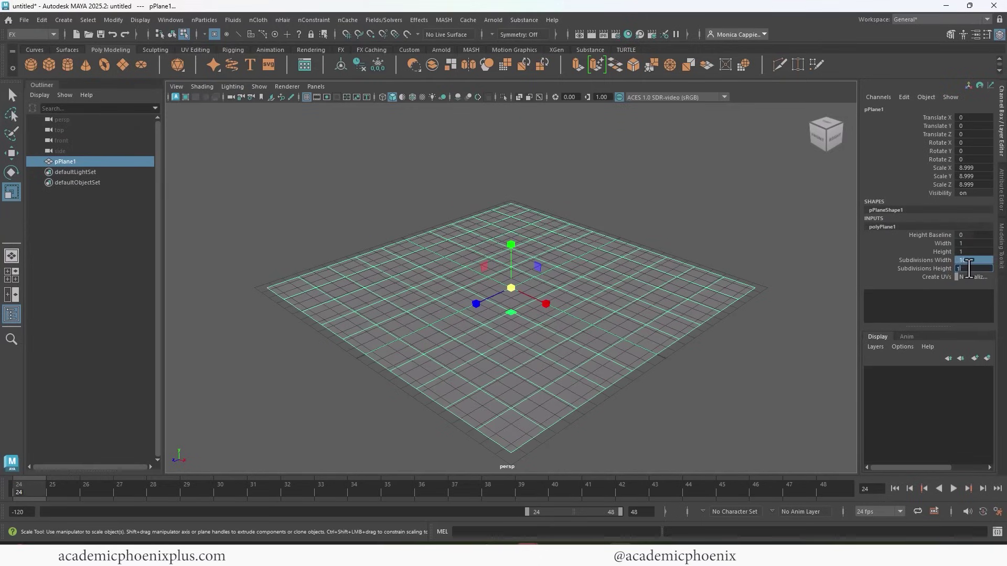
key("Return")
left_click(665, 234)
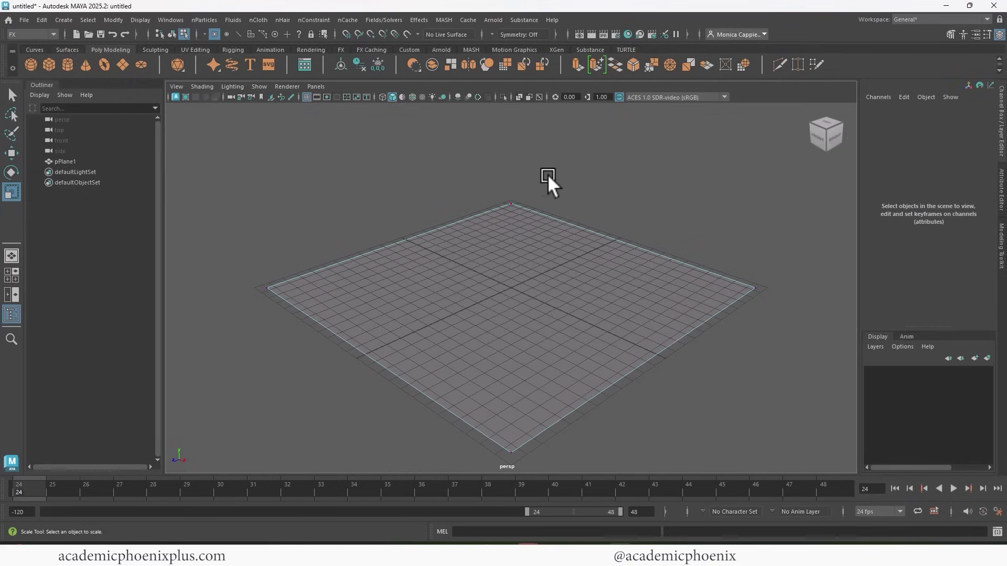
Duplicate the floor plane and rotate the copy 90 degrees around X so it stands upright as a wall
right_click_drag(501, 207, 545, 193)
key("ctrl+d")
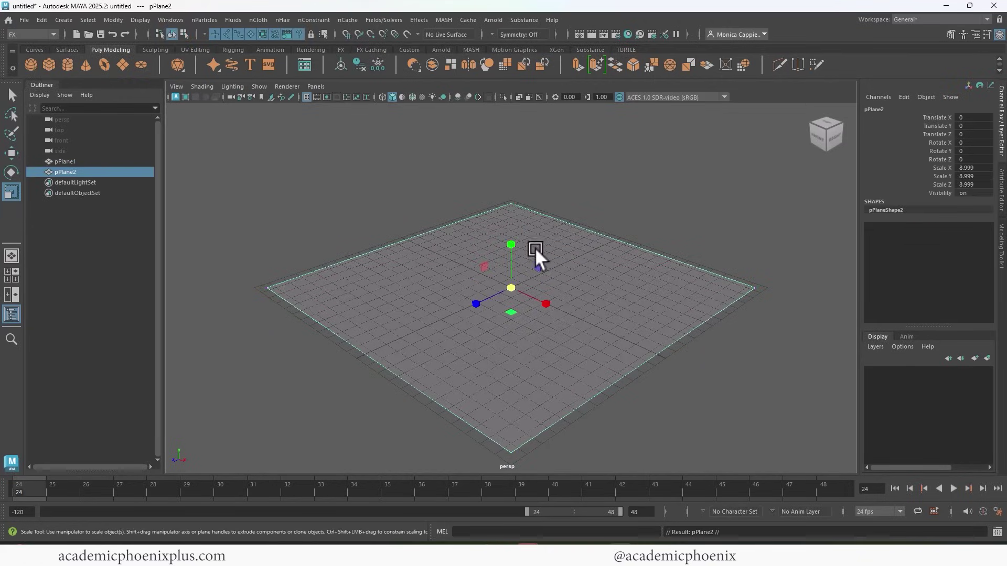
key("e")
left_click_drag(494, 251, 538, 259)
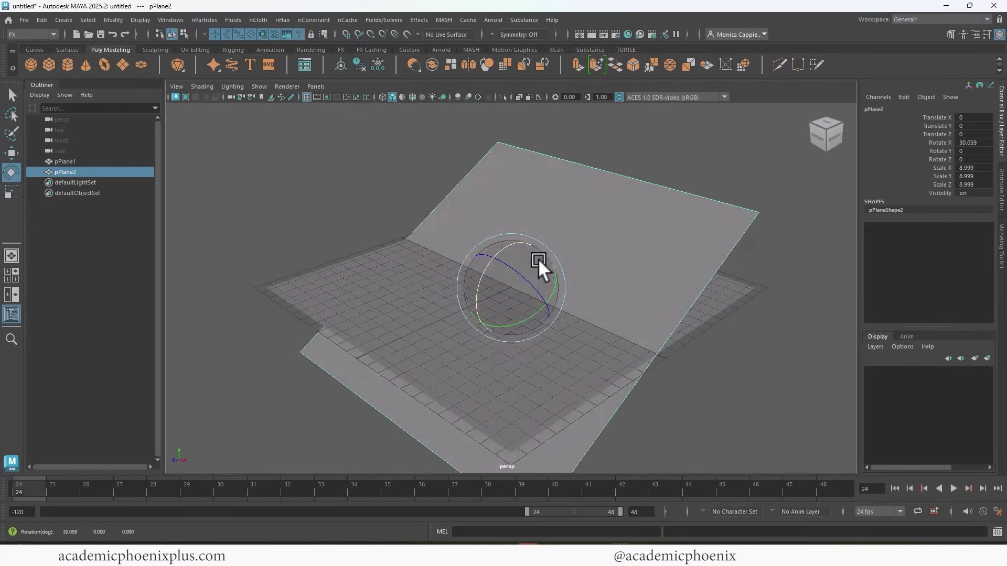
double_click(966, 143)
type("90")
key("Return")
Move the upright wall plane back to about -4.43 in Z and raise it to about 1.01 in Y
key("w")
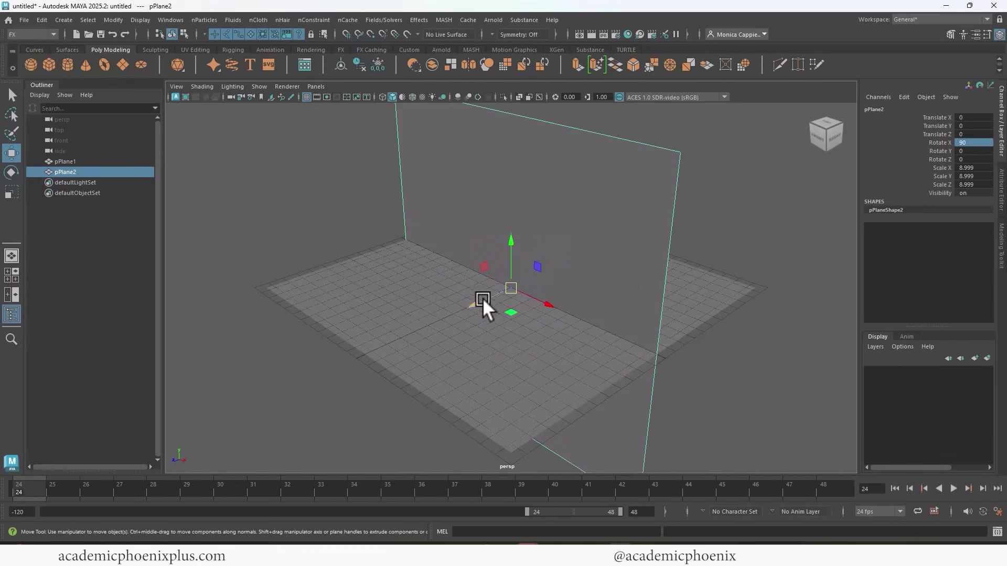
left_click_drag(482, 298, 630, 264)
left_click_drag(565, 251, 568, 204)
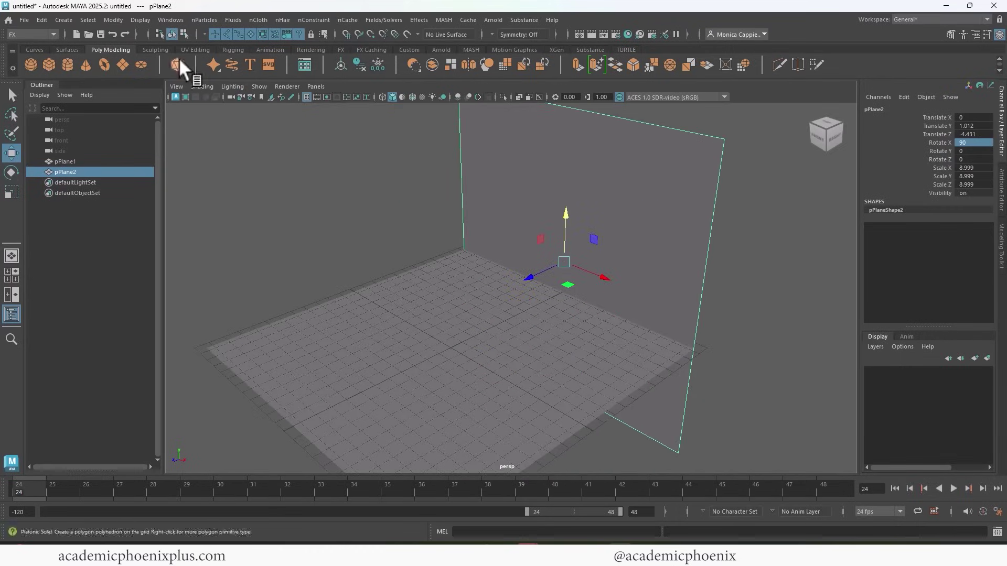
Create a camera and raise it above the floor to about 2.44 in Y
left_click(61, 20)
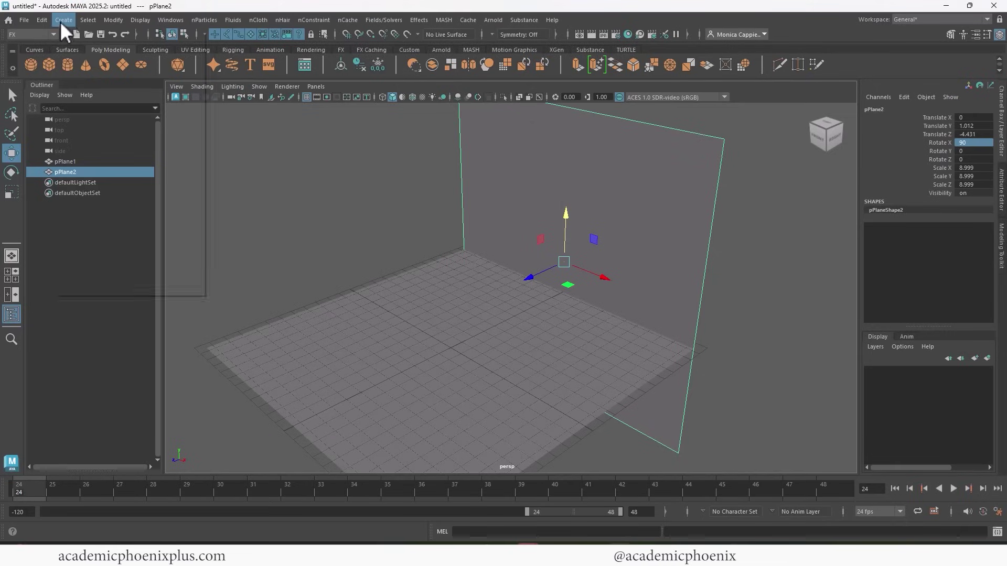
mouse_move(165, 90)
left_click(247, 100)
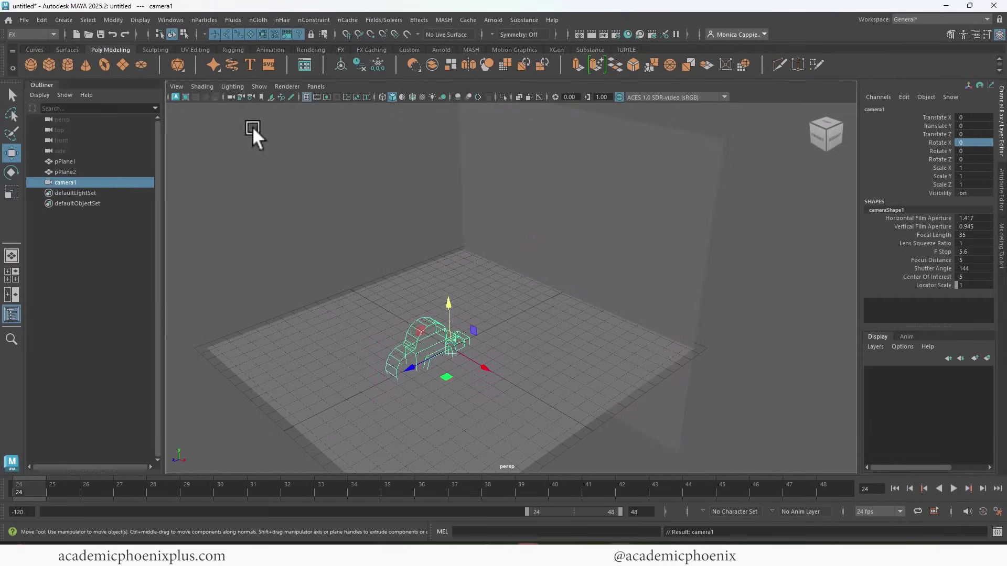
left_click_drag(442, 314, 457, 226)
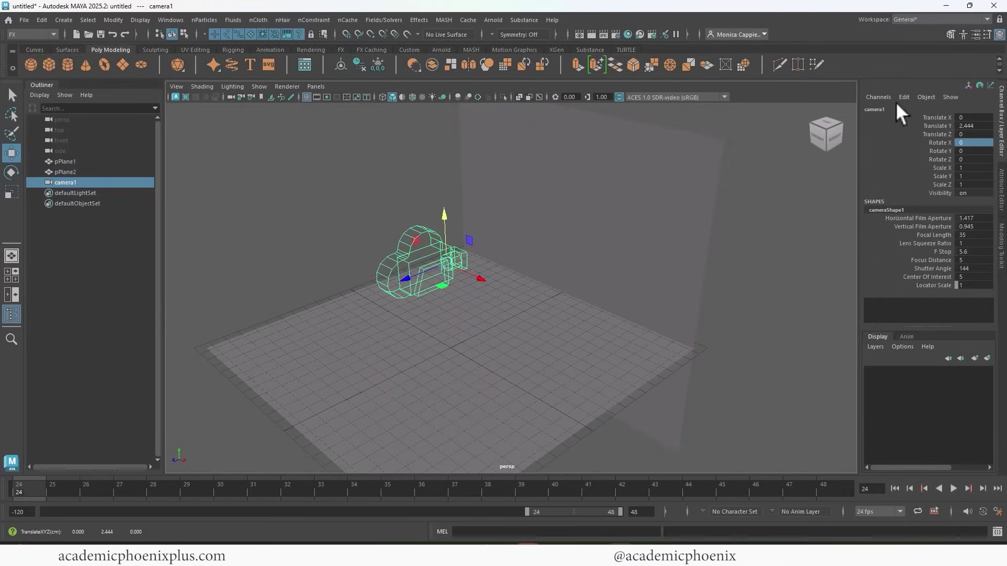
Rename the camera as renderCam and move it away from the wall to about 3.19 in Z
left_click(880, 110)
type("renderCam")
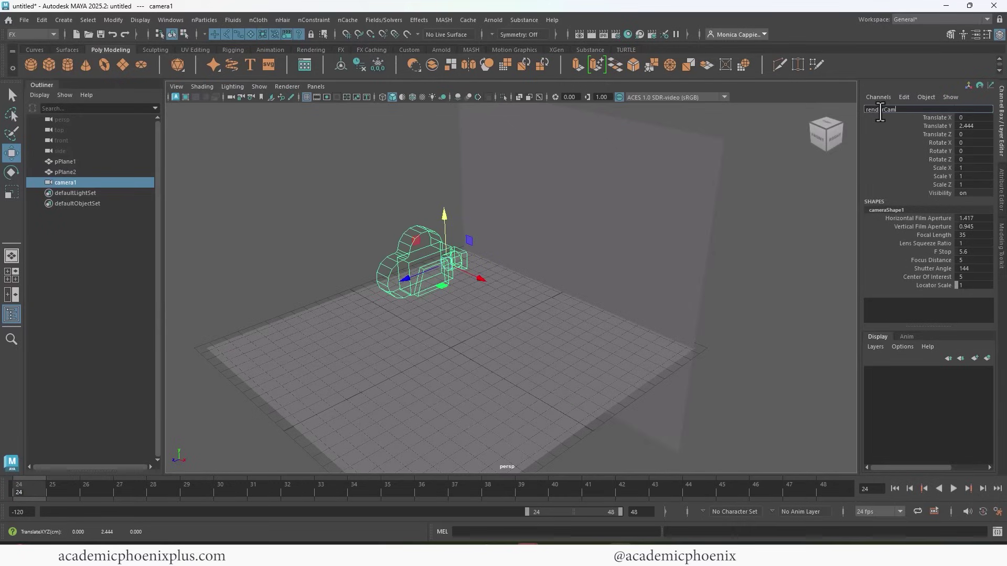
key("Return")
left_click_drag(404, 275, 283, 317)
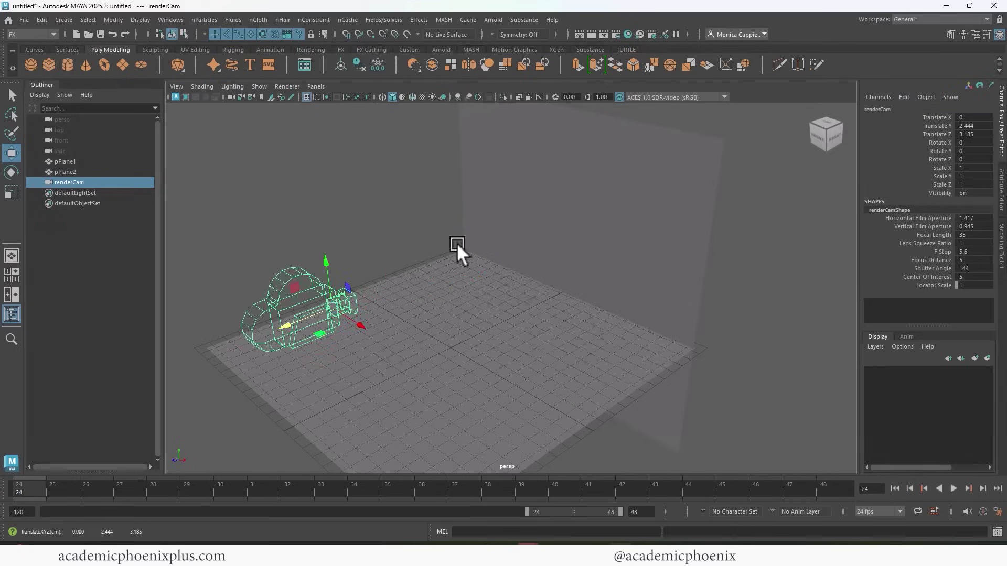
Look through renderCam, framing the floor and wall planes from a slight angle with the resolution gate turned on
left_click(316, 86)
mouse_move(359, 98)
left_click(442, 108)
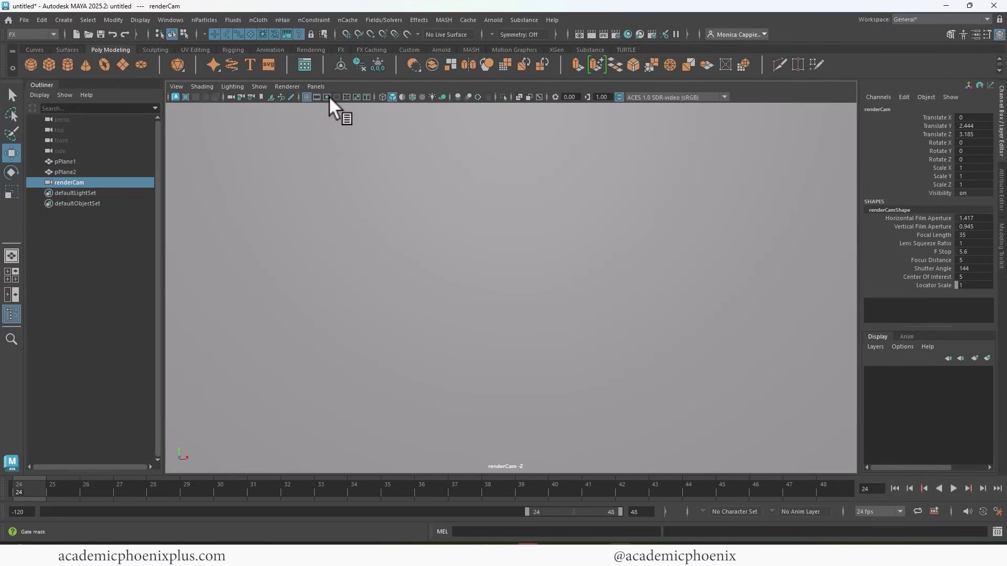
left_click(489, 232)
left_click_drag(489, 232, 592, 224, "alt")
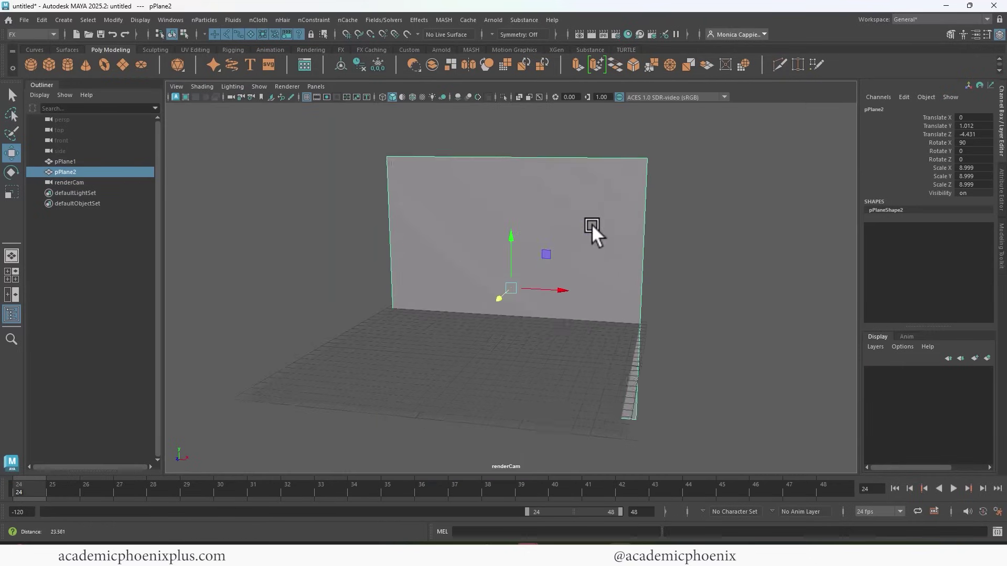
scroll(533, 228, "up", 5)
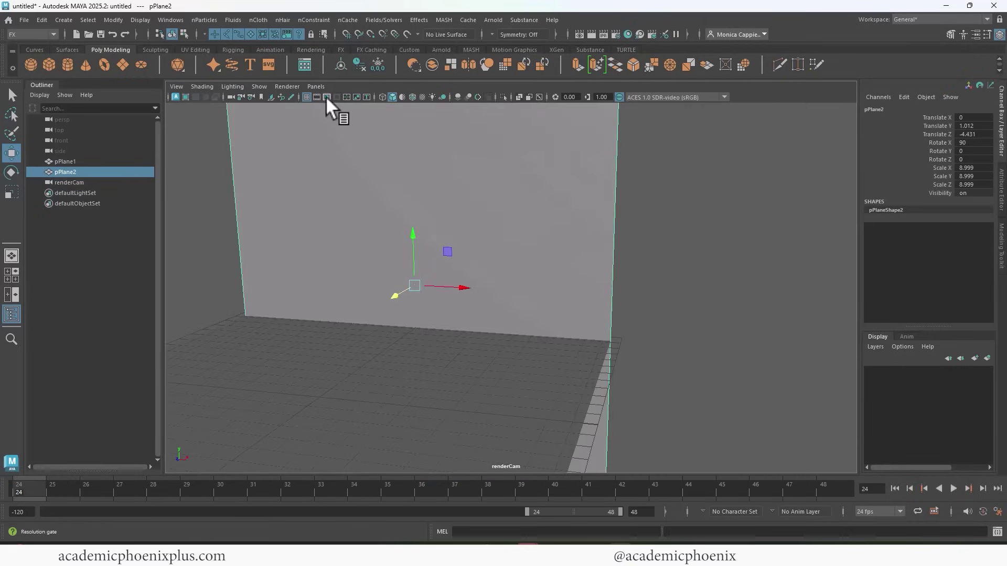
left_click(327, 97)
Widen the floor and wall planes along X, scaling the wall to about 18.76, so they fill the renderCam frame
left_click(492, 326)
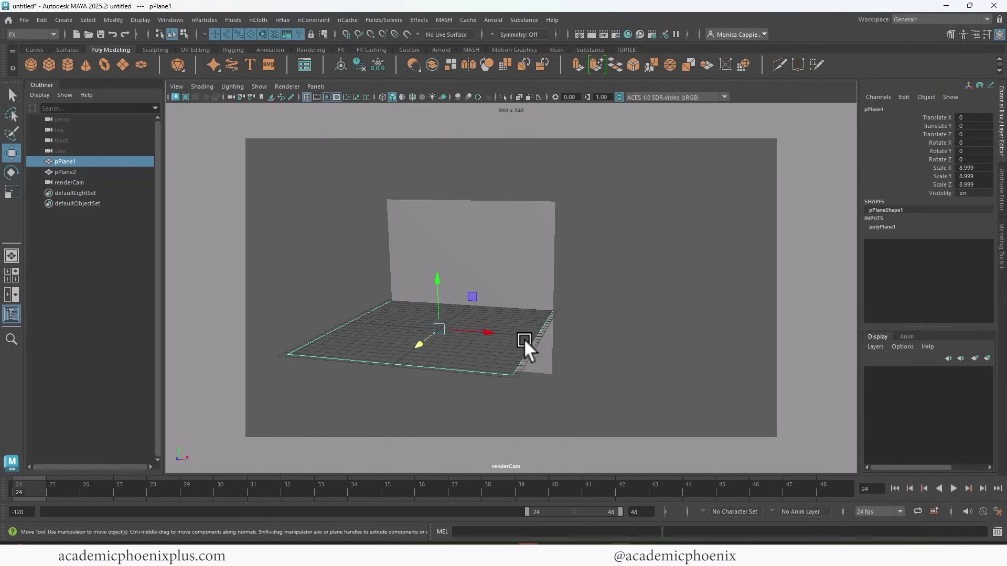
key("r")
left_click_drag(488, 330, 565, 293)
left_click(512, 295)
scroll(647, 265, "up", 3)
scroll(652, 276, "down", 1)
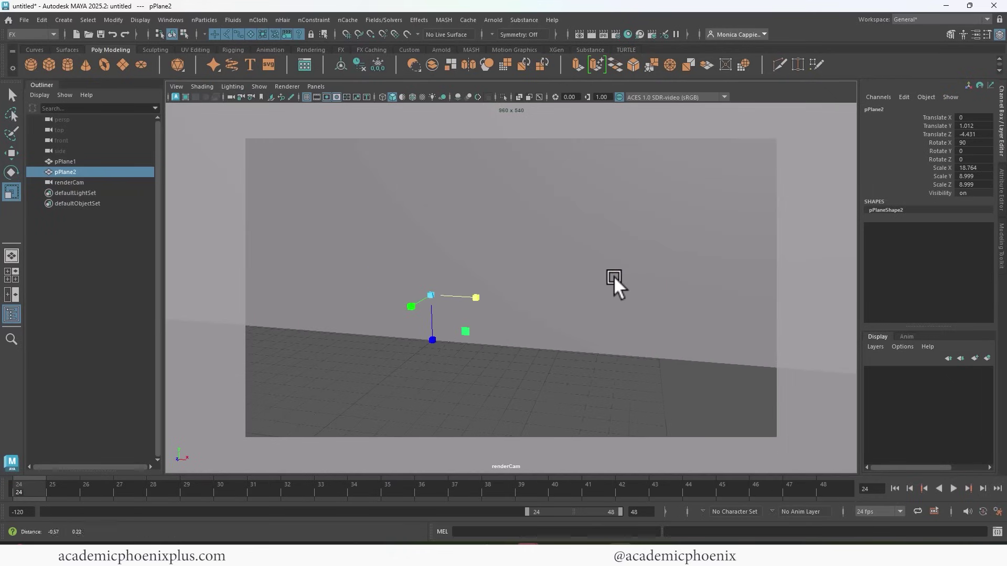
Set the render image size to 1090 pixels wide by 1230 pixels high
left_click(615, 35)
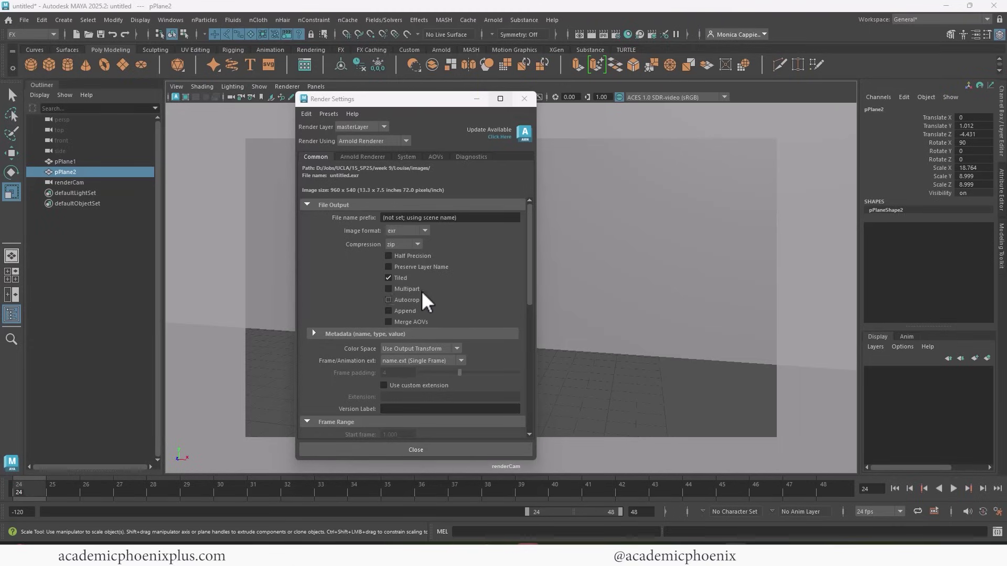
scroll(521, 322, "down", 10)
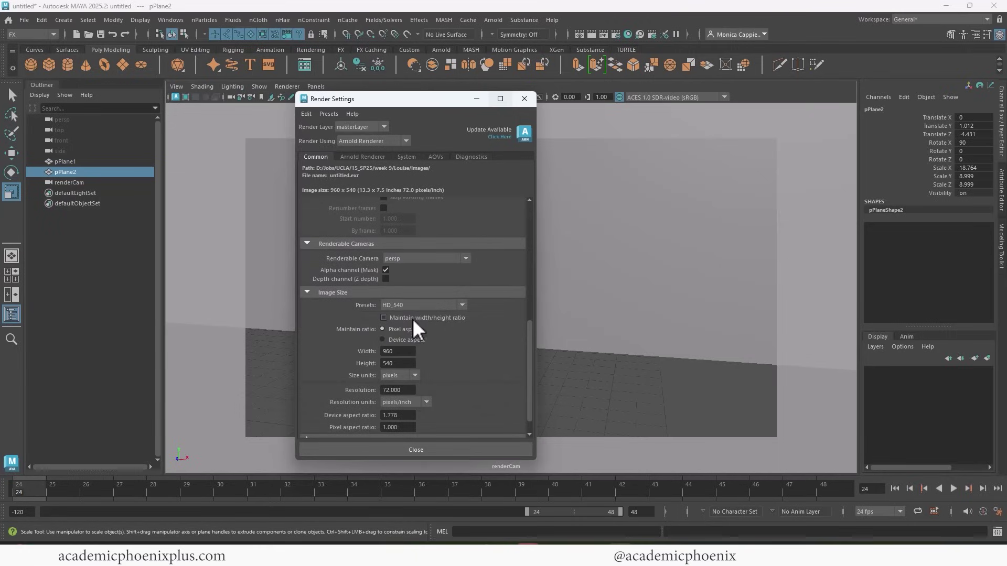
left_click(413, 318)
double_click(382, 351)
type("1090")
key("Tab")
type("1230")
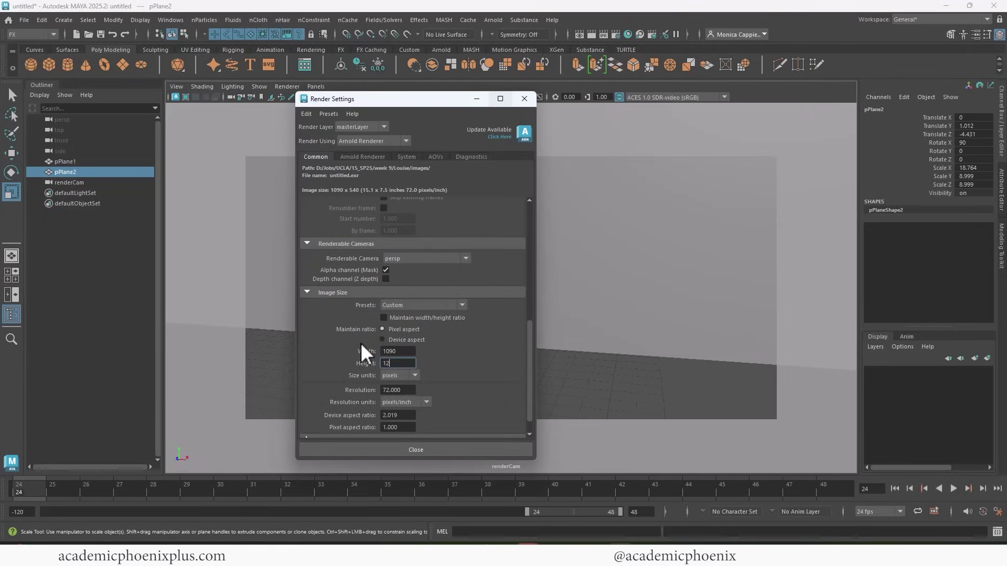
key("Tab")
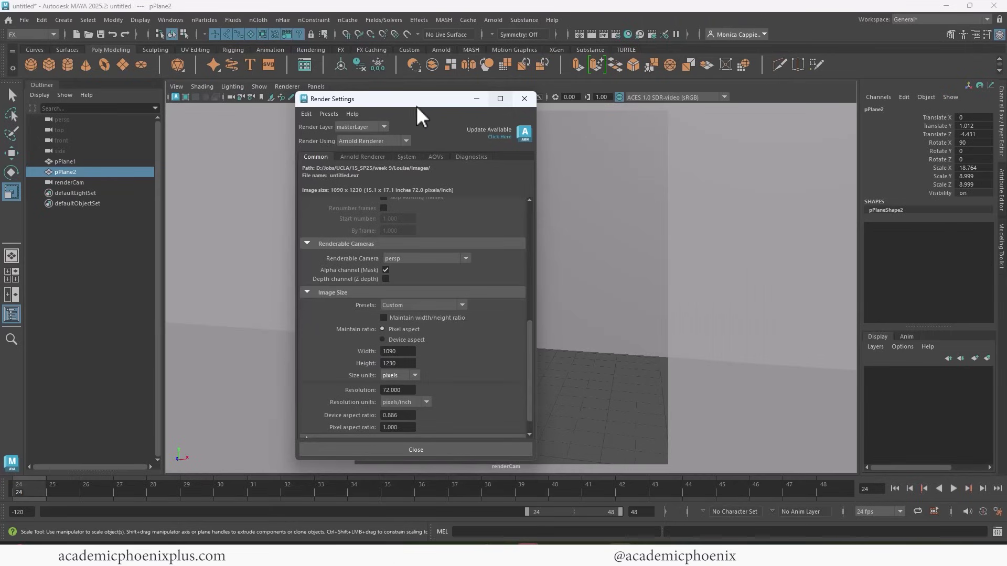
Maintain the width/height ratio, reduce the render image height to 720 pixels, and close the render settings
left_click_drag(418, 101, 821, 110)
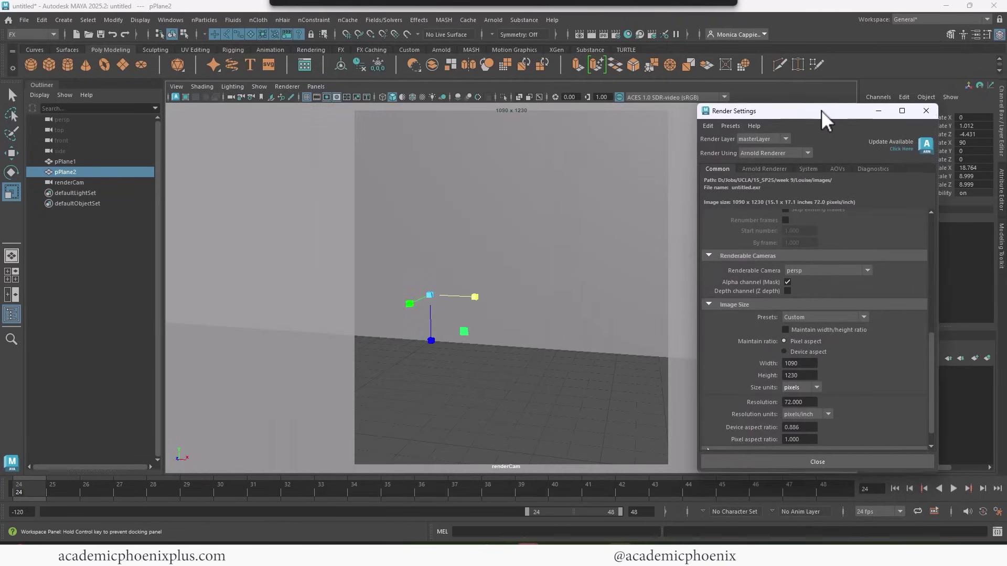
double_click(790, 377)
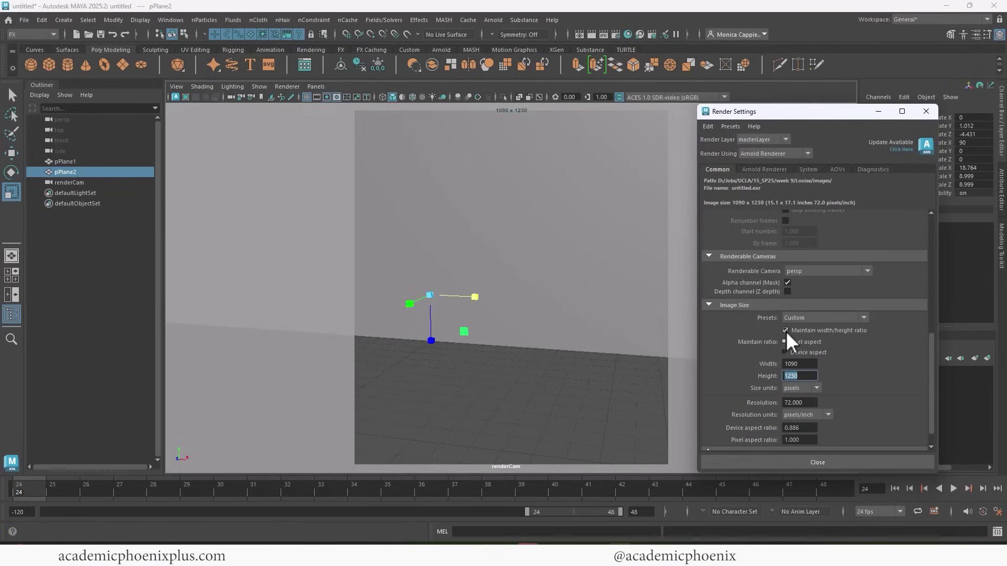
left_click(786, 330)
double_click(794, 364)
double_click(805, 376)
type("720")
key("Return")
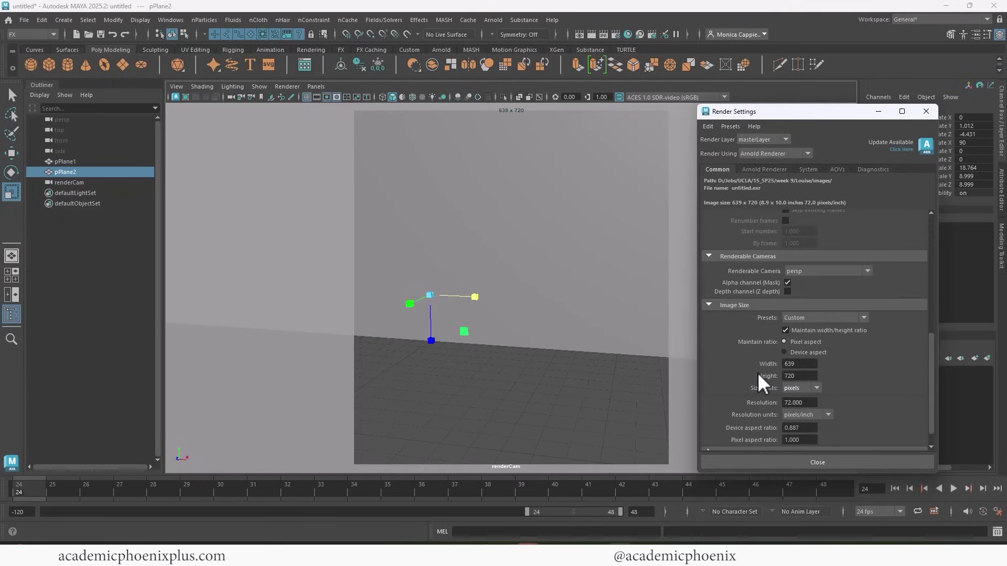
left_click(926, 111)
Add an Arnold Physical Sky light to the scene
left_click(493, 20)
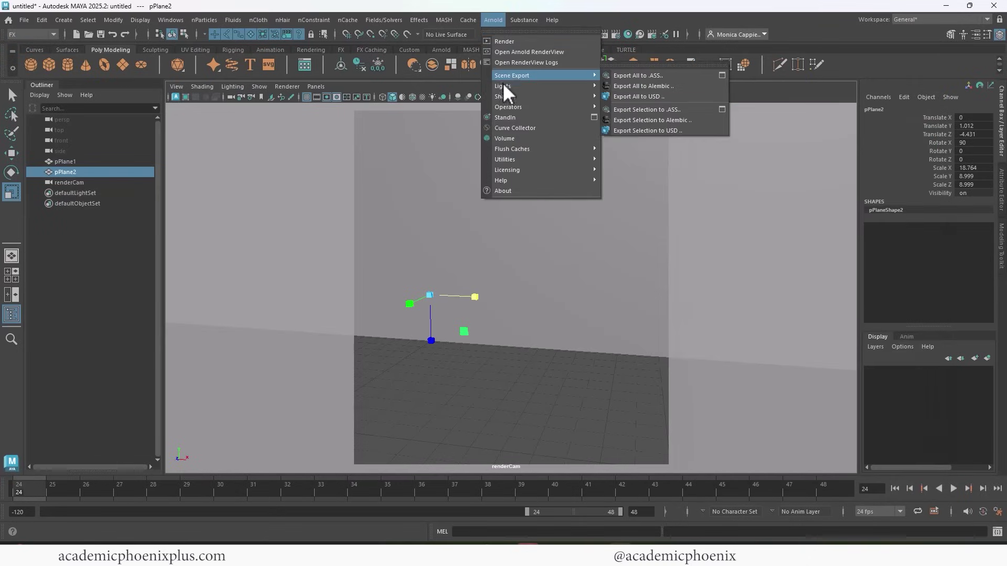
mouse_move(583, 87)
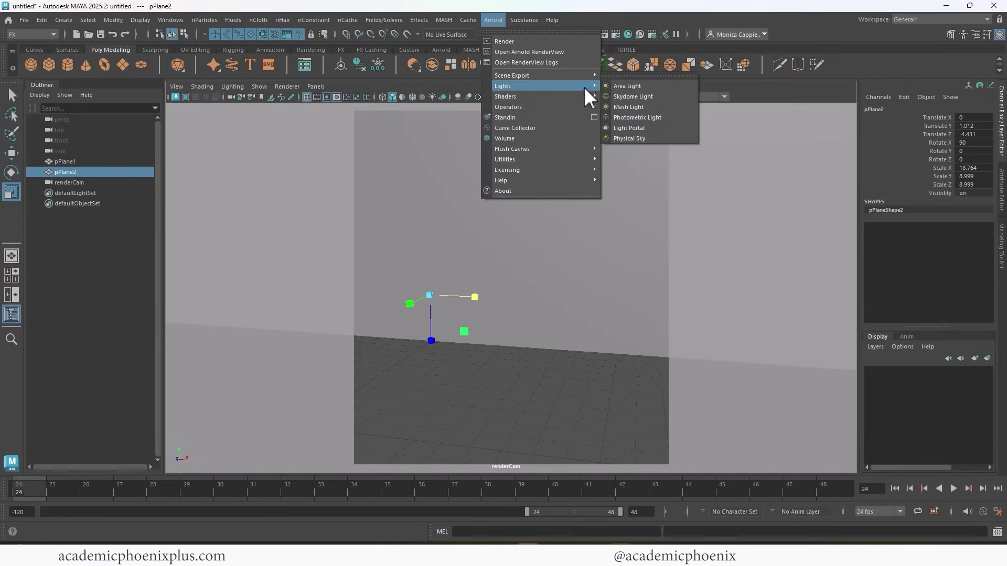
left_click(626, 140)
Rotate the sky light to about 61.2 degrees around Y and check the lighting in an Arnold render through renderCam
key("e")
left_click(100, 192)
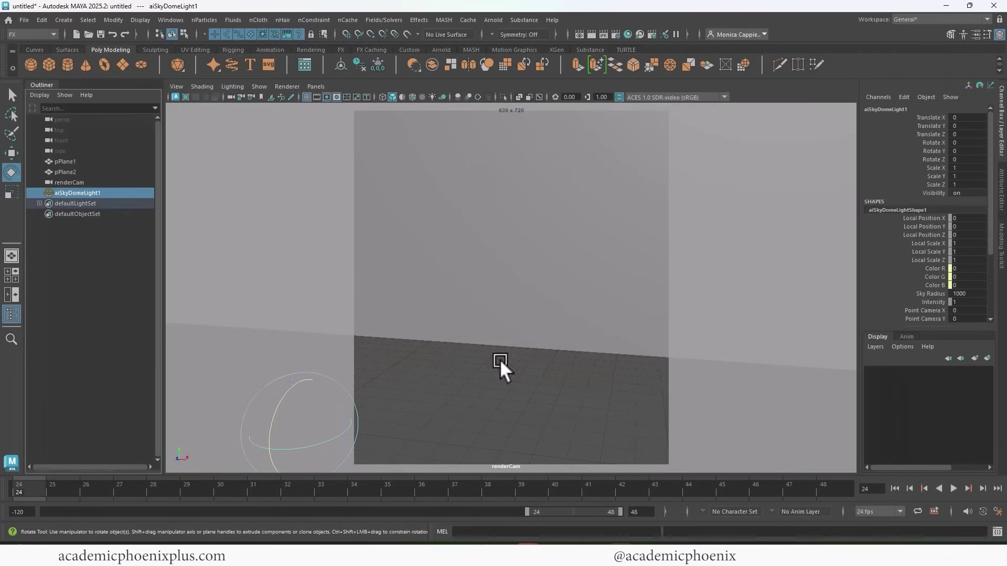
left_click_drag(316, 436, 367, 428)
left_click(591, 34)
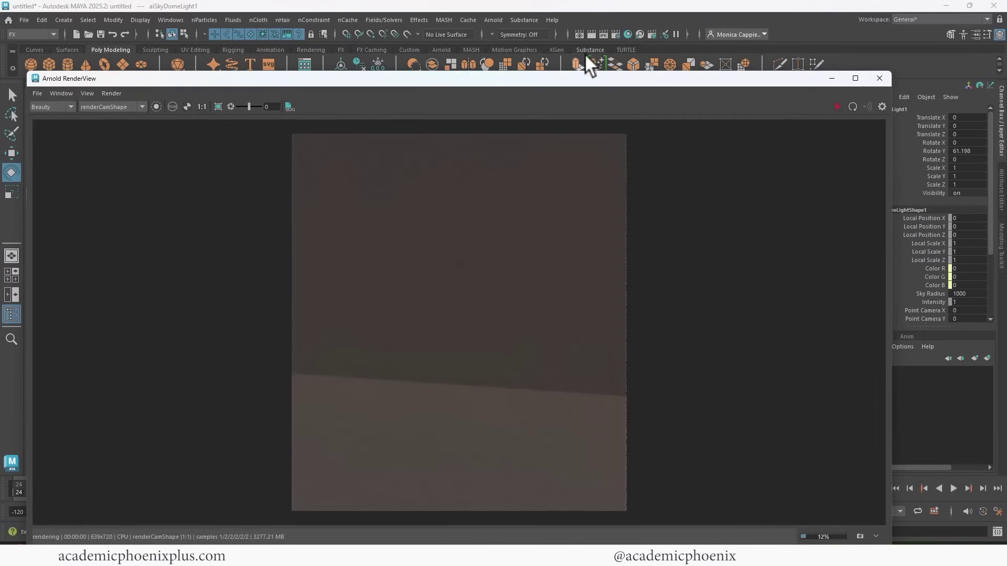
left_click(880, 78)
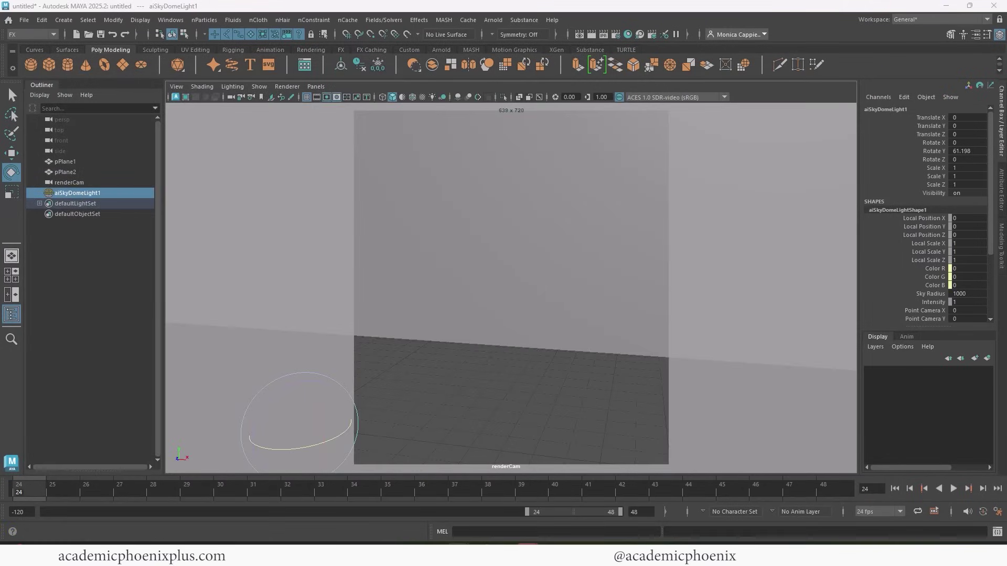
Create a polygon cylinder and, in the persp view, move it to about X 1.816, Y 1.571
left_click(68, 64)
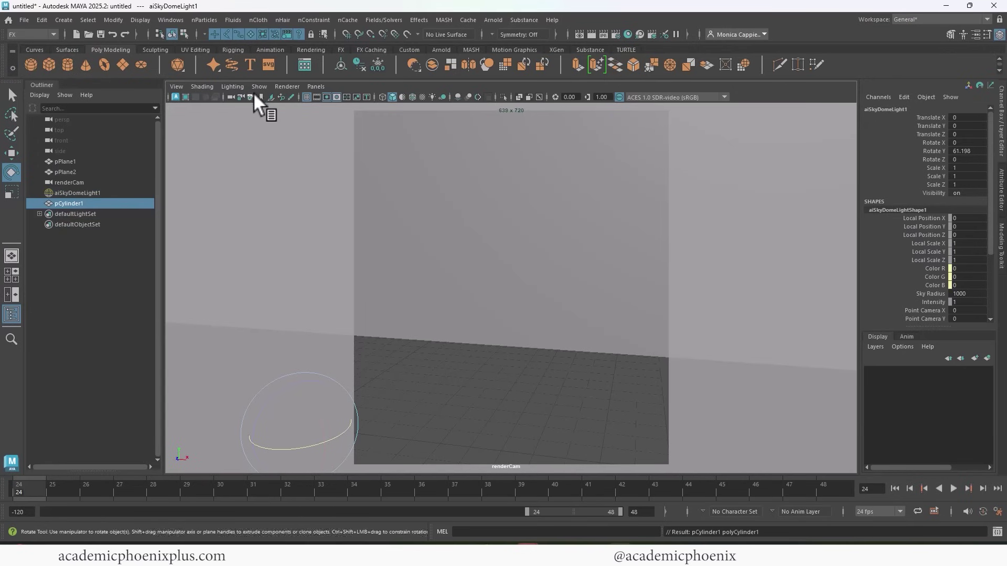
left_click(317, 86)
mouse_move(361, 97)
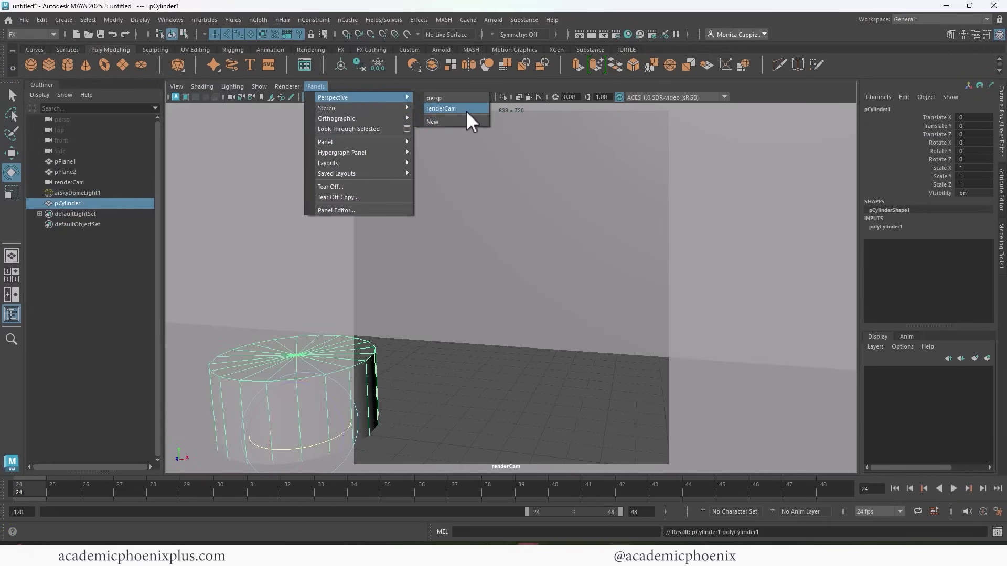
left_click(456, 99)
key("w")
left_click_drag(482, 361, 515, 298)
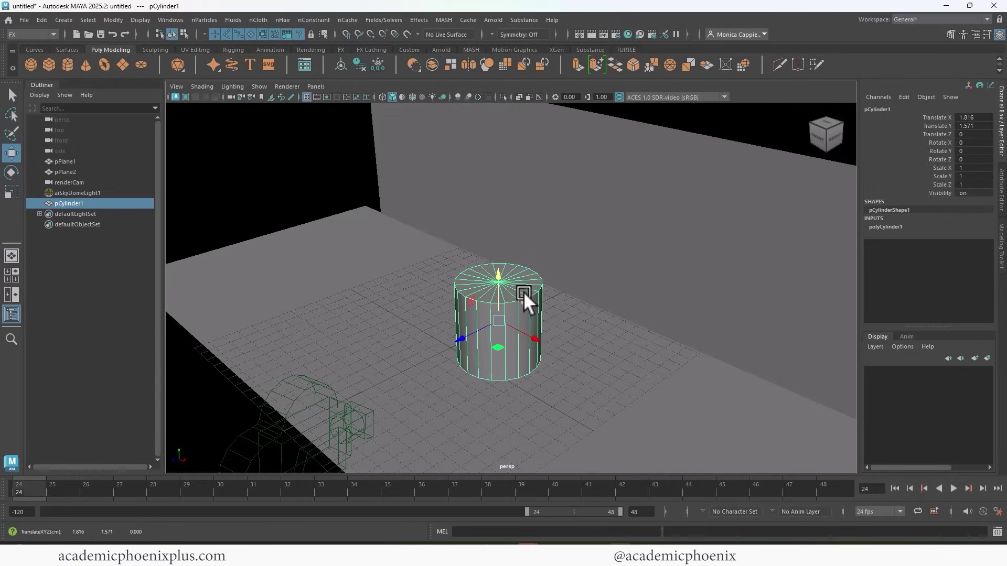
Bevel the cylinder's top rim edge loop with 3 segments and a fraction of 0.2
right_click_drag(493, 294, 499, 178)
key("ctrl+b")
double_click(511, 303)
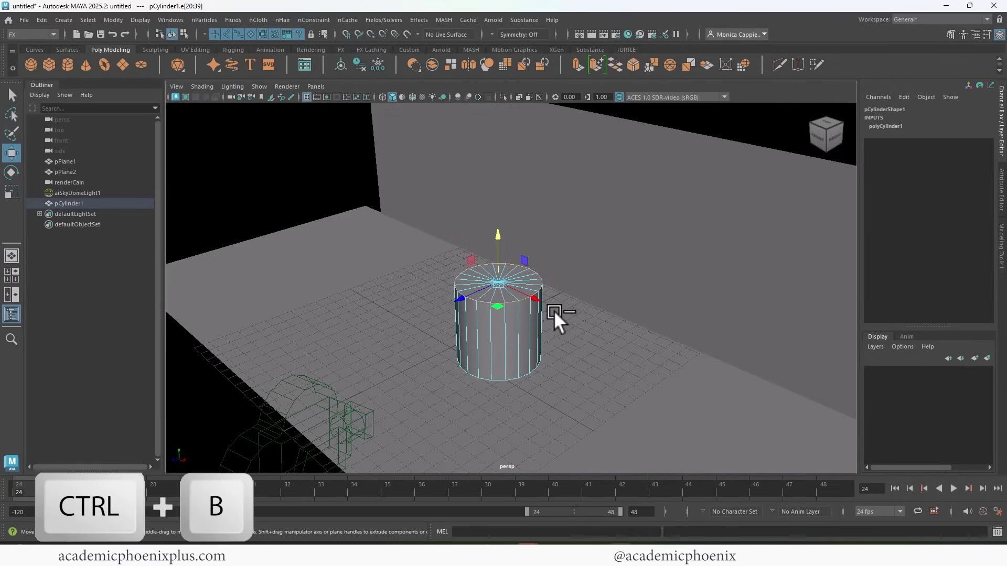
left_click_drag(707, 173, 721, 173)
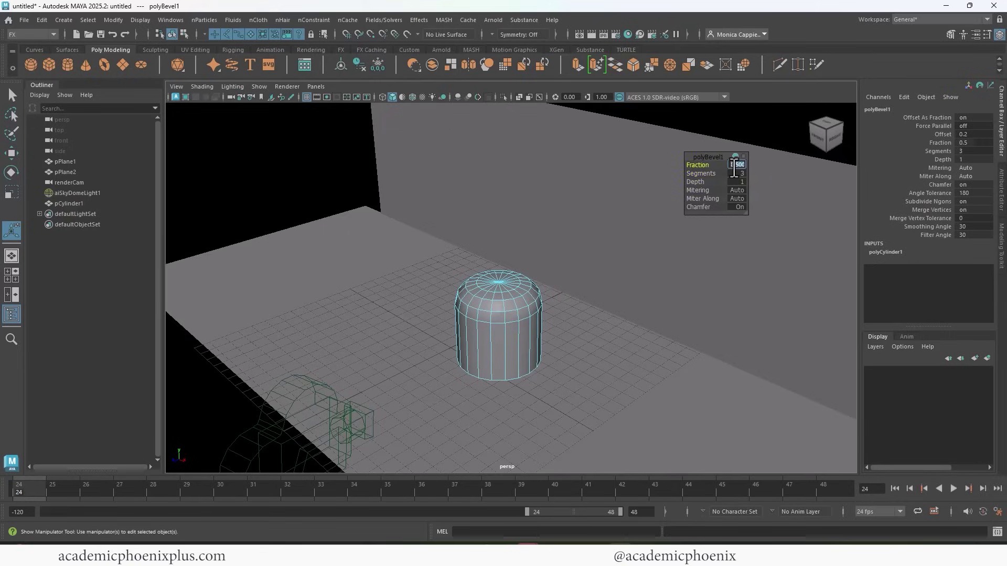
type("0.2")
key("Return")
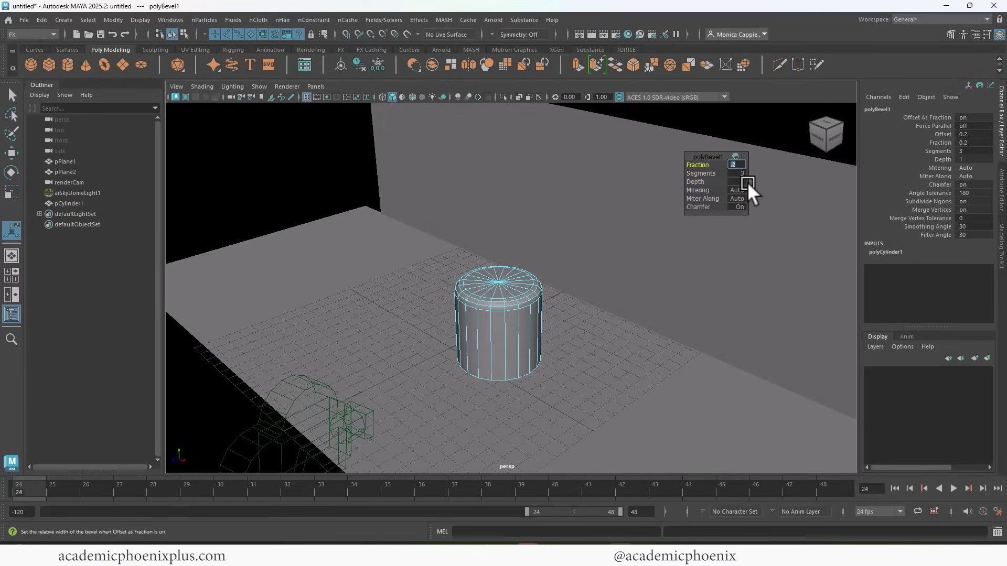
Tighten the cylinder's rim bevel to a fraction of 0.05 with 2 segments
type(".1")
key("Return")
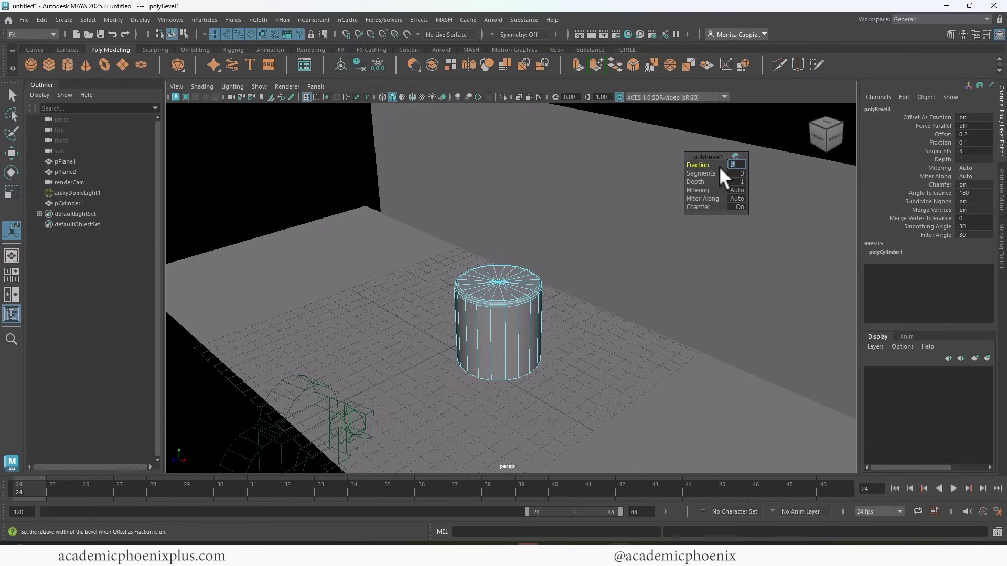
key("Return")
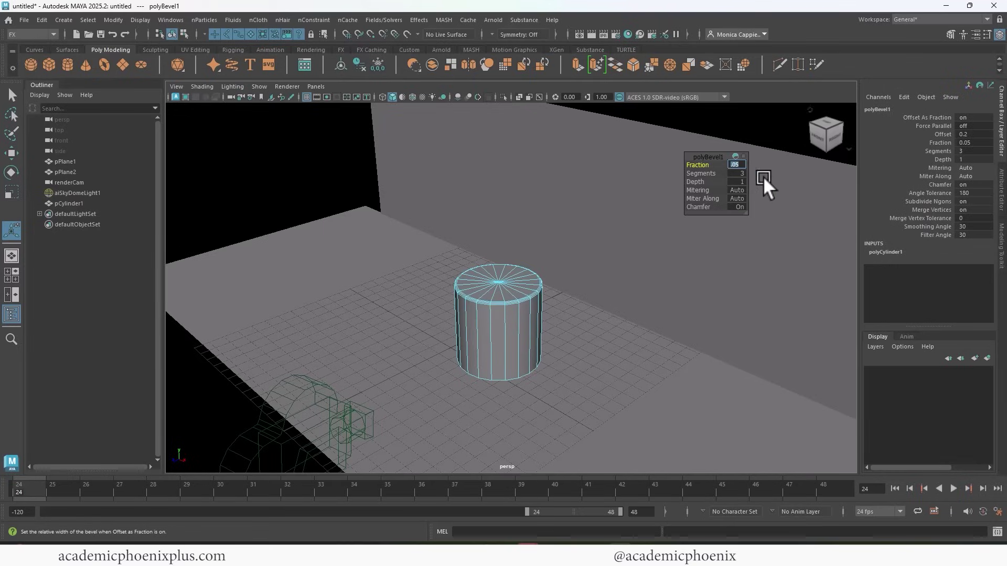
left_click(738, 172)
type("2")
key("Return")
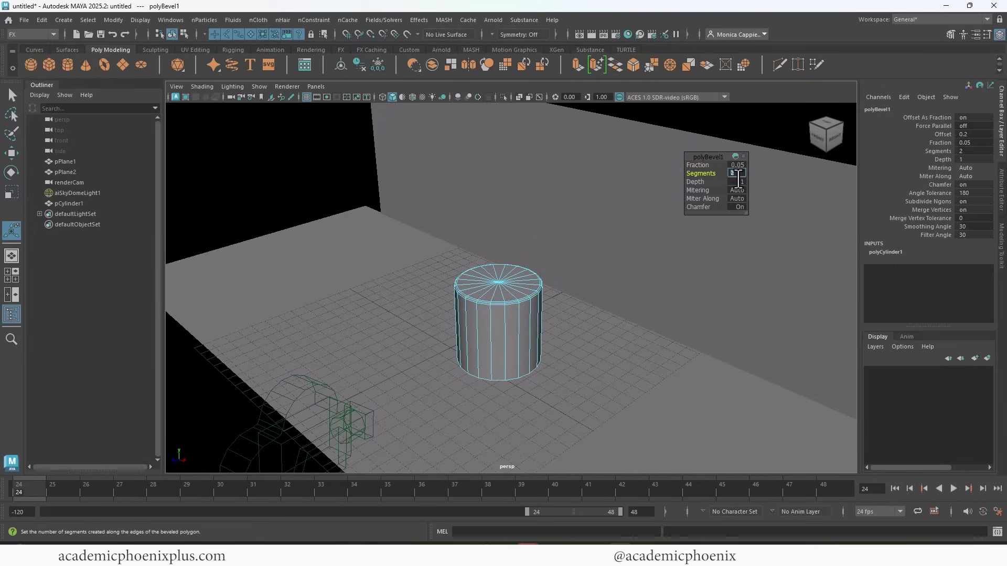
Raise the cylinder to about Y 2.623, clear of the floor, and delete its bottom cap faces
right_click_drag(518, 310, 577, 190)
key("w")
left_click_drag(496, 279, 522, 301)
right_click_drag(520, 281, 479, 205)
left_click_drag(643, 393, 592, 261)
mouse_move(596, 344)
left_mouse_down("alt")
mouse_move(611, 329)
mouse_move(600, 338)
left_mouse_up("alt")
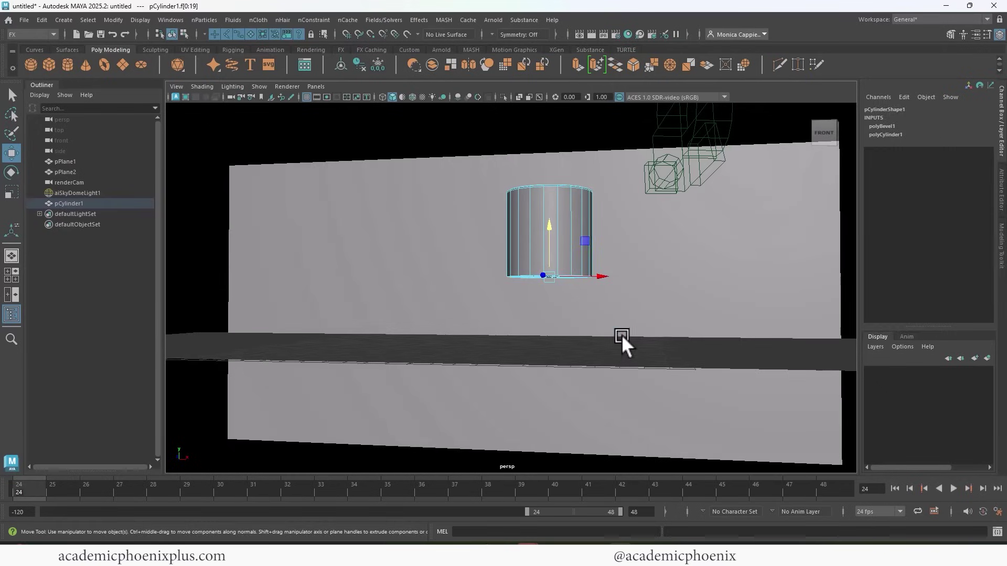
key("Delete")
Flatten the whole cylinder to a Y scale of about 0.555
right_click_drag(577, 239, 627, 194)
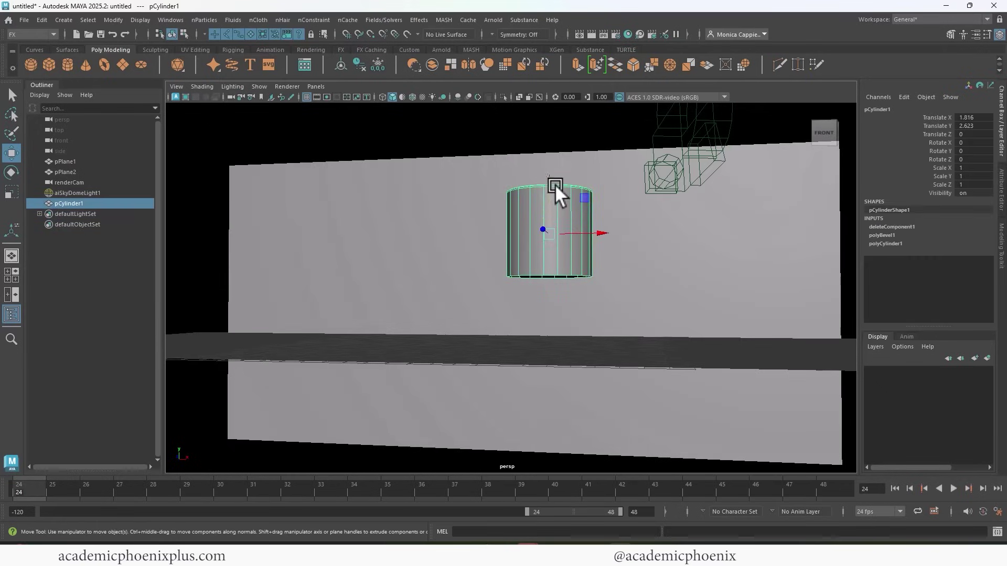
key("r")
left_click_drag(550, 187, 546, 206)
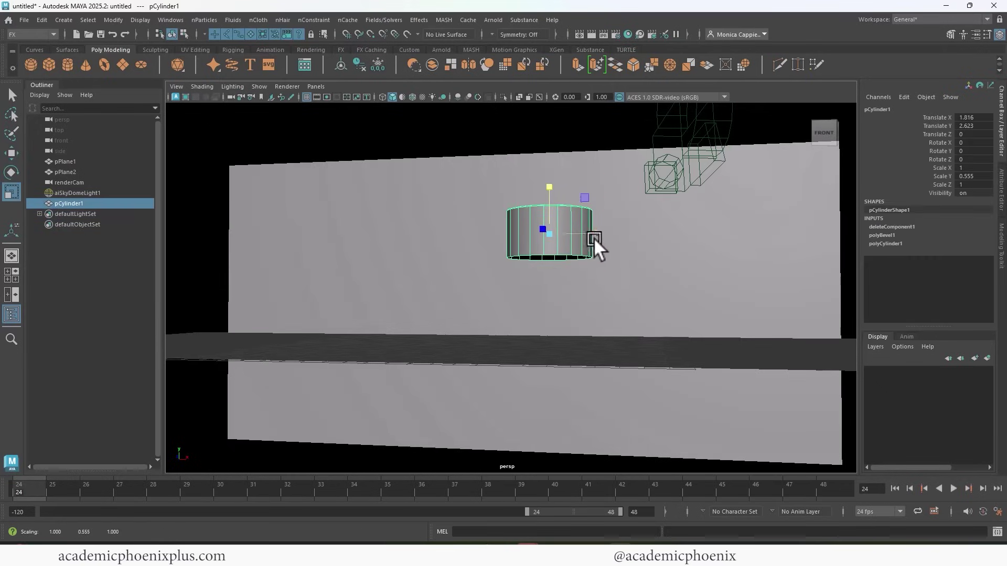
Insert an edge loop near the cylinder's open bottom rim, and lower the cylinder to about Y 0.973
right_click_drag(580, 241, 521, 257, "shift")
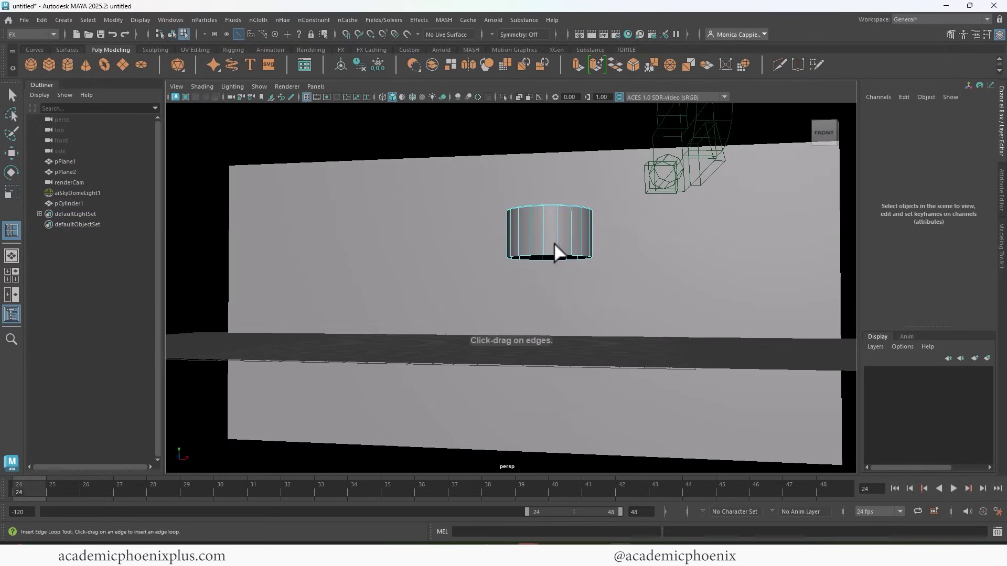
left_click(543, 247)
left_click(541, 251)
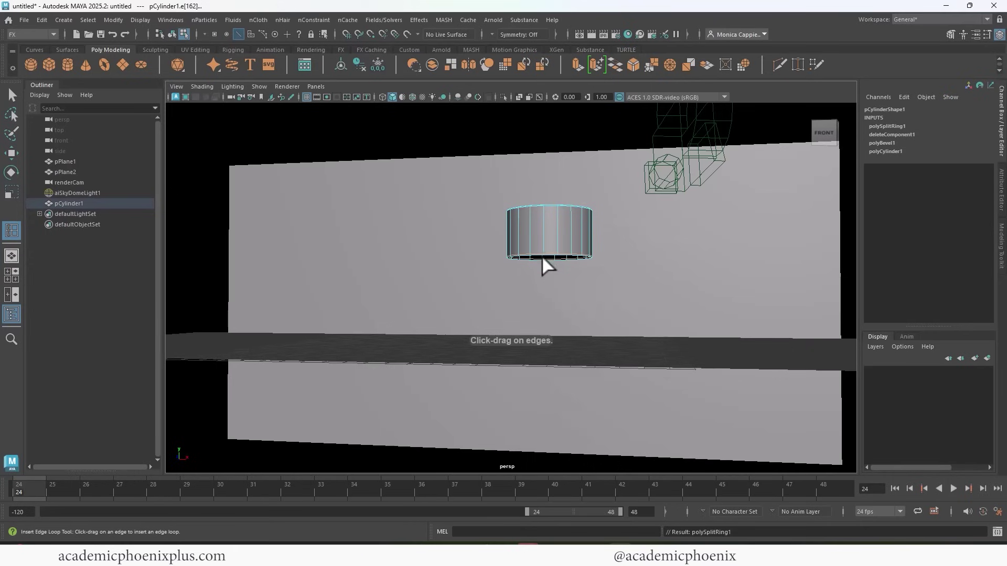
left_click(12, 95)
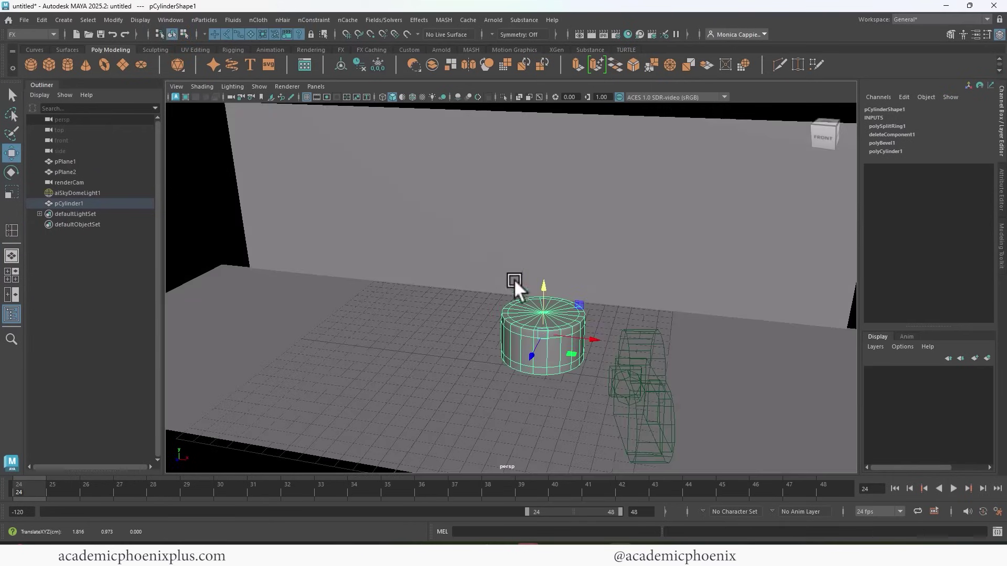
Switch to two side-by-side views, with renderCam beside the persp view
left_click(14, 294)
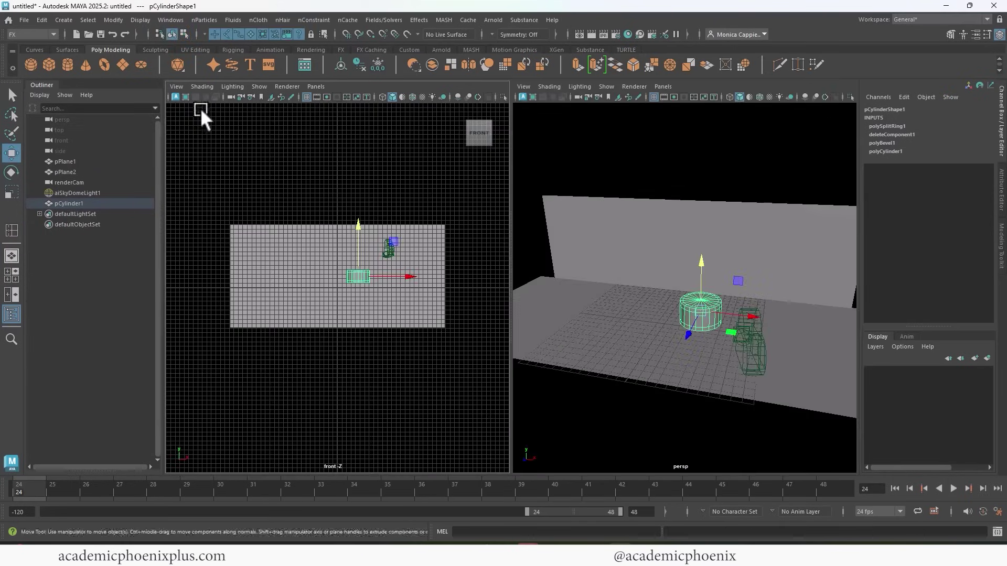
left_click(319, 87)
mouse_move(348, 96)
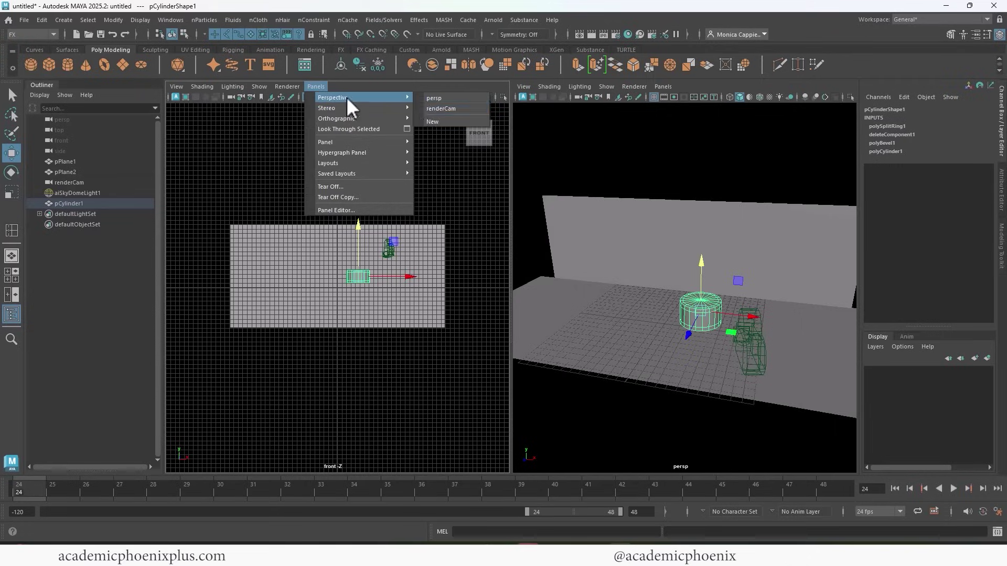
left_click(427, 106)
Shrink the cylinder uniformly to about 0.604 in X and Z, and set it on the floor near the renderCam frame's lower center
left_click_drag(320, 357, 297, 370)
key("r")
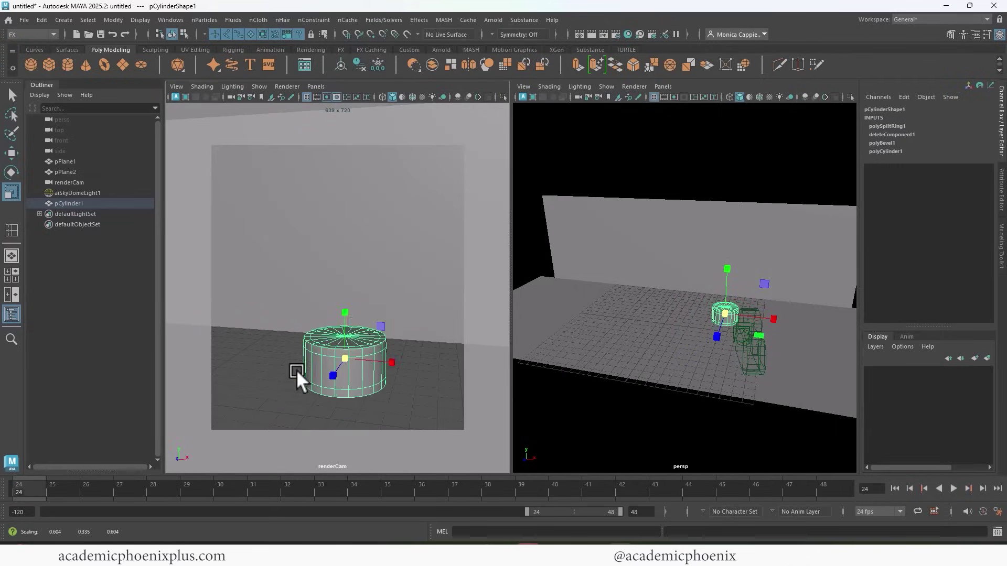
key("w")
left_click_drag(347, 312, 327, 365)
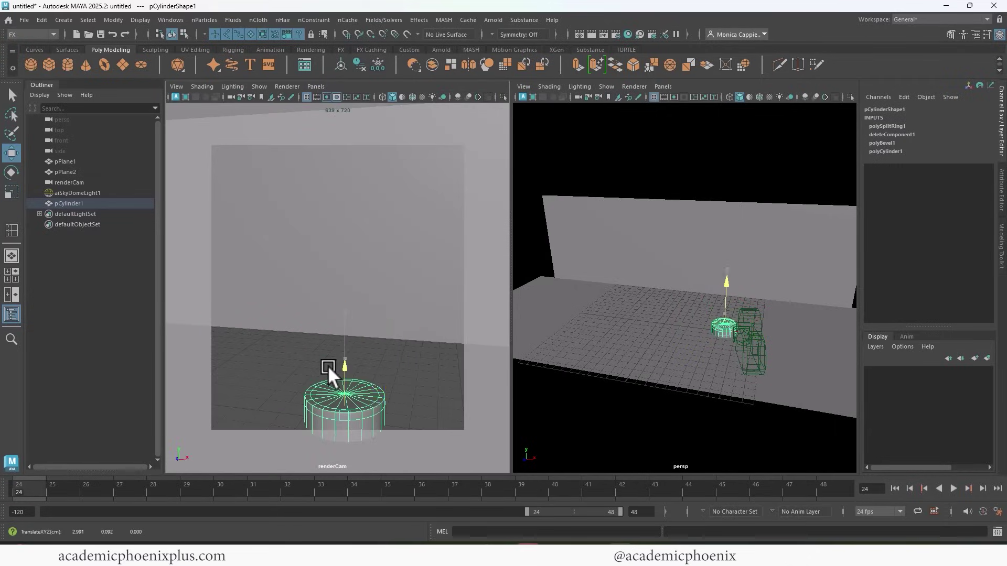
left_click_drag(326, 429, 352, 406)
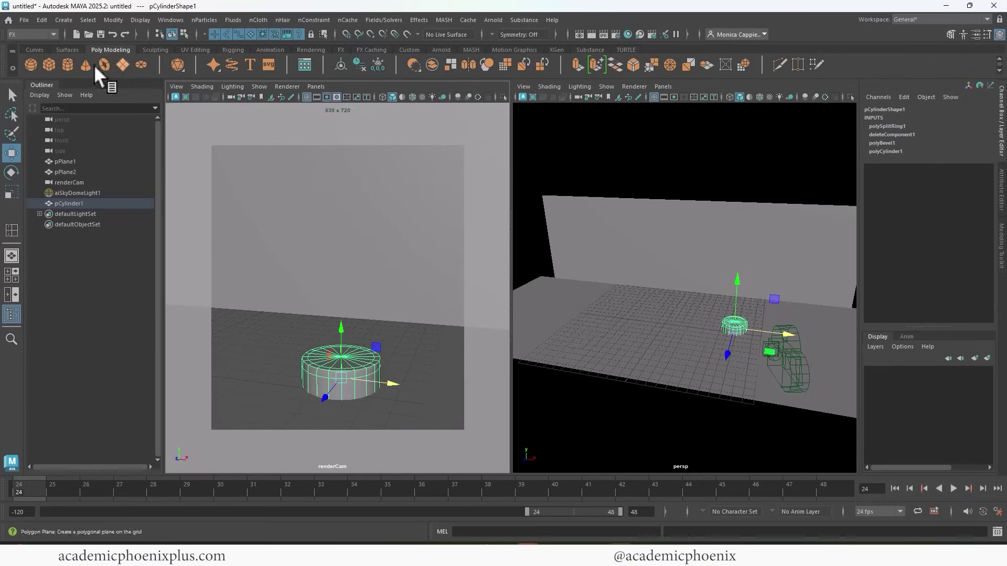
key("1")
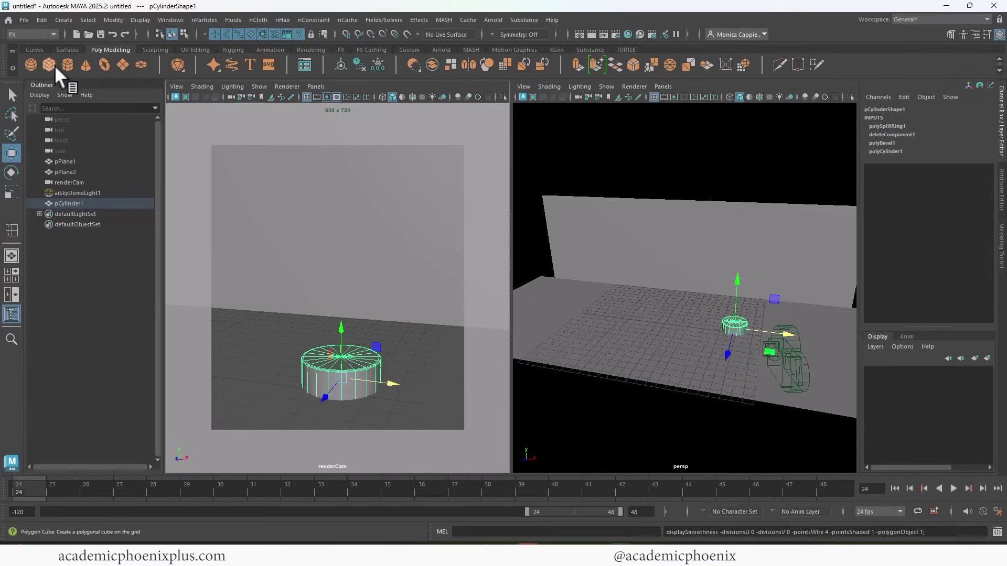
Create a polygon cube behind the cylinder at about X 3.983, Z -2.45, and flatten it to about 0.589 in Y
left_click(49, 64)
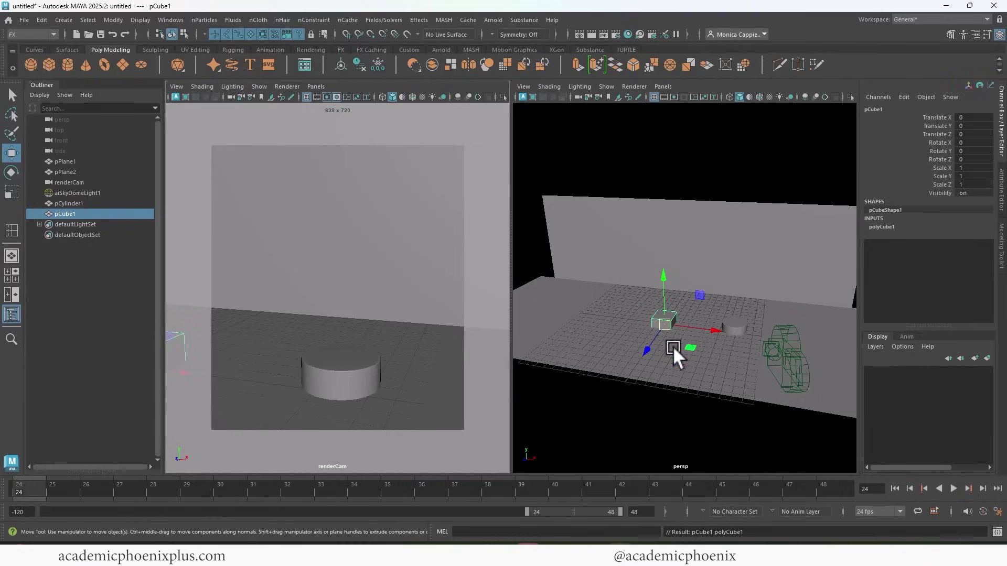
left_click_drag(697, 329, 766, 332)
key("r")
left_click_drag(753, 269, 745, 287)
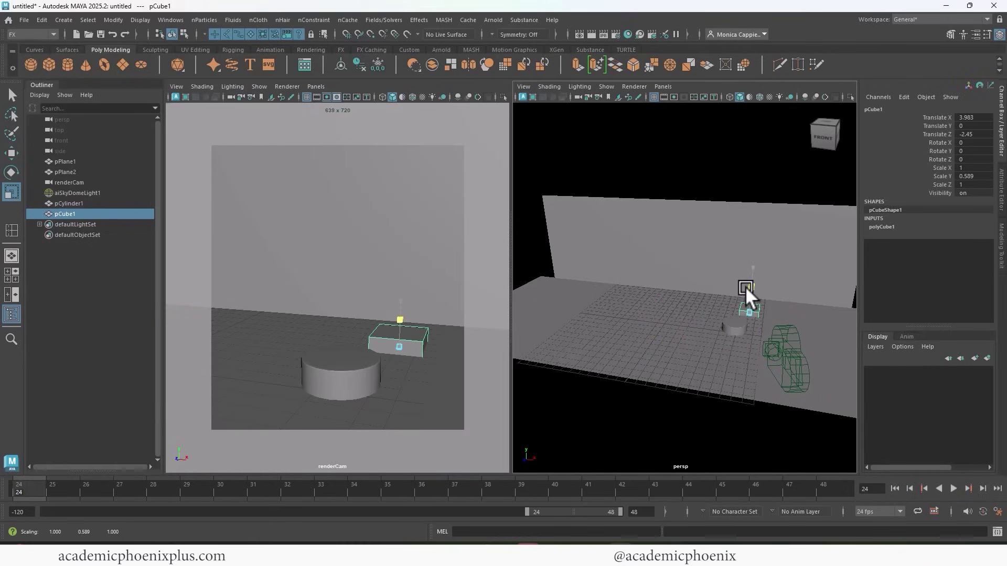
Raise the cube to about Y 0.803 and delete its bottom face
key("w")
left_click(757, 263)
key("ctrl+z")
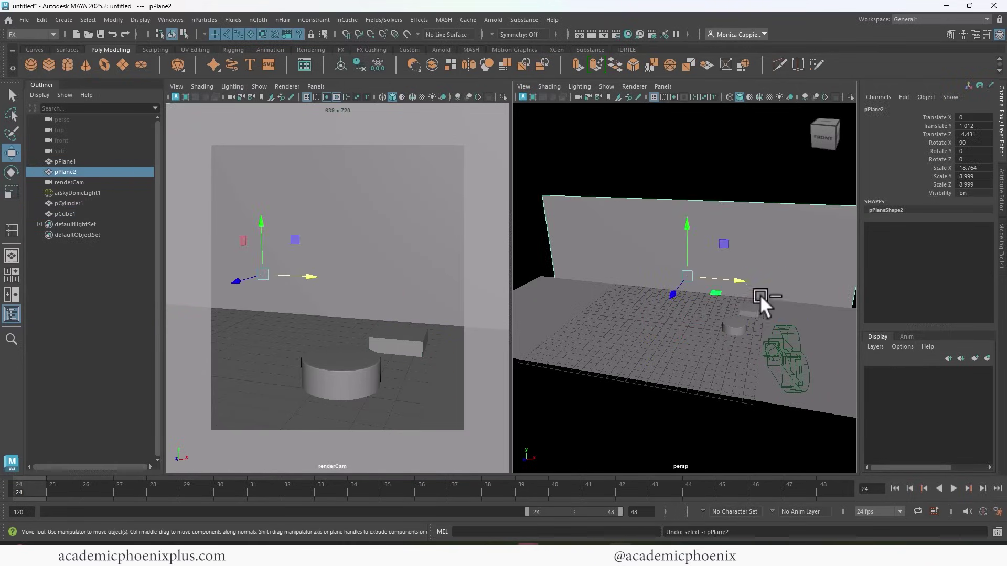
mouse_move(756, 264)
left_mouse_down()
mouse_move(761, 241)
mouse_move(750, 261)
left_mouse_up()
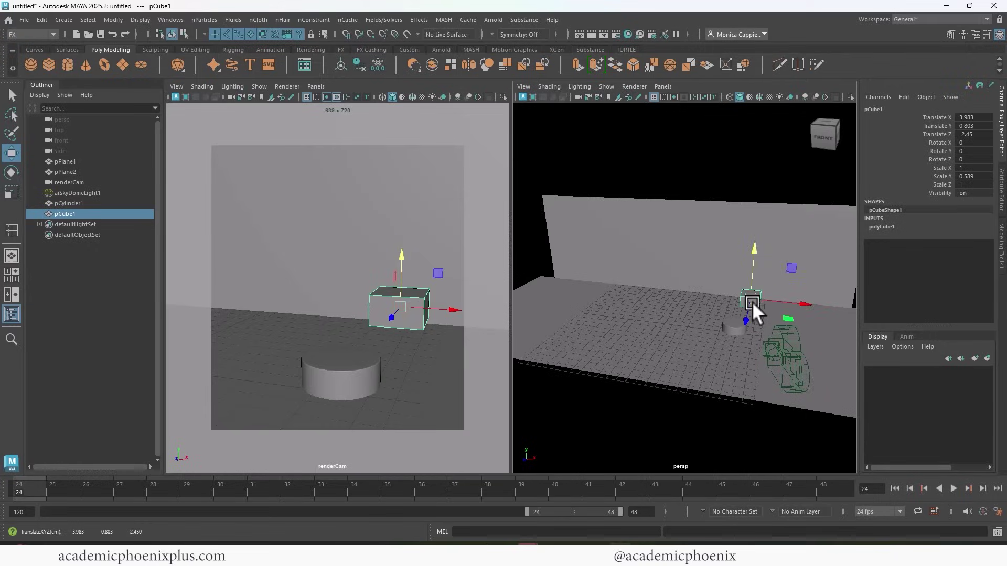
key("f")
left_click_drag(751, 315, 663, 307, "alt")
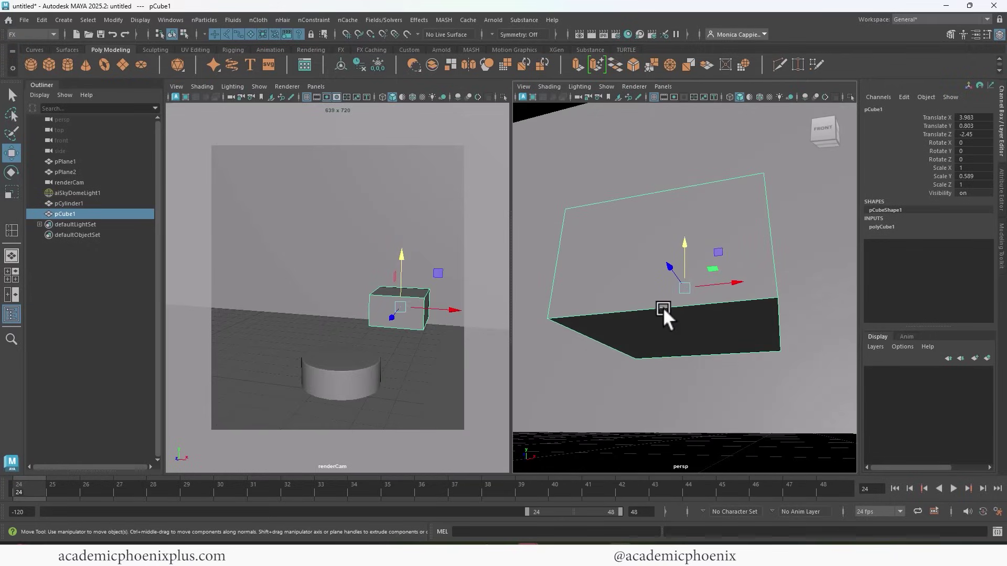
right_click_drag(669, 314, 669, 241)
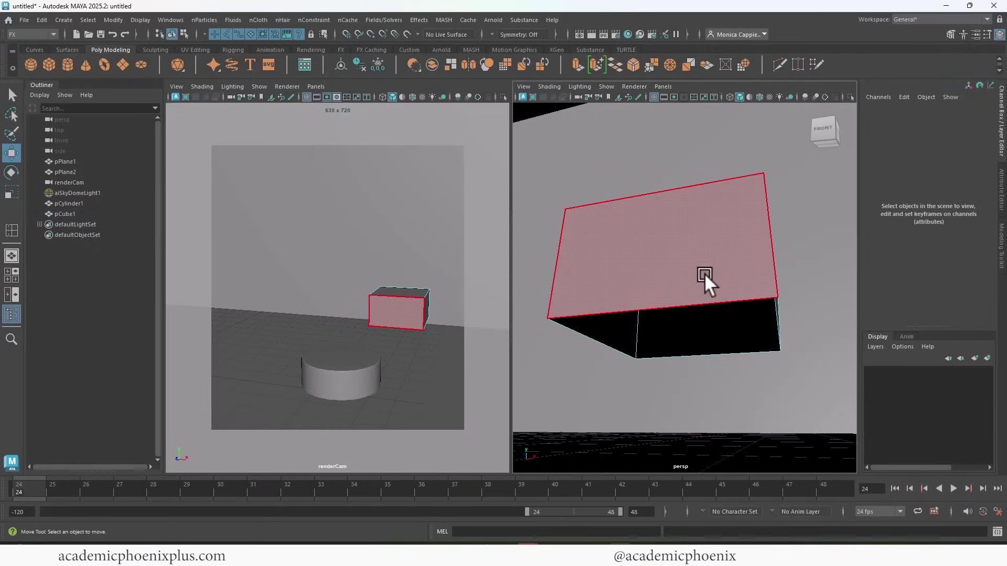
right_click_drag(723, 262, 767, 194)
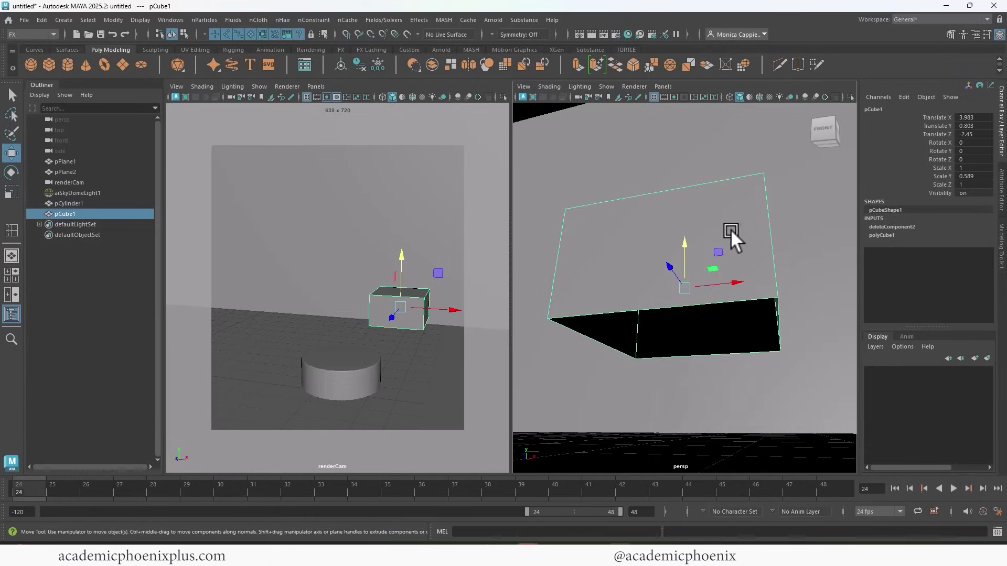
Bevel the open-bottomed cube's edges with 2 segments and a fraction of 0.05
key("ctrl+b")
left_click_drag(795, 173, 805, 173)
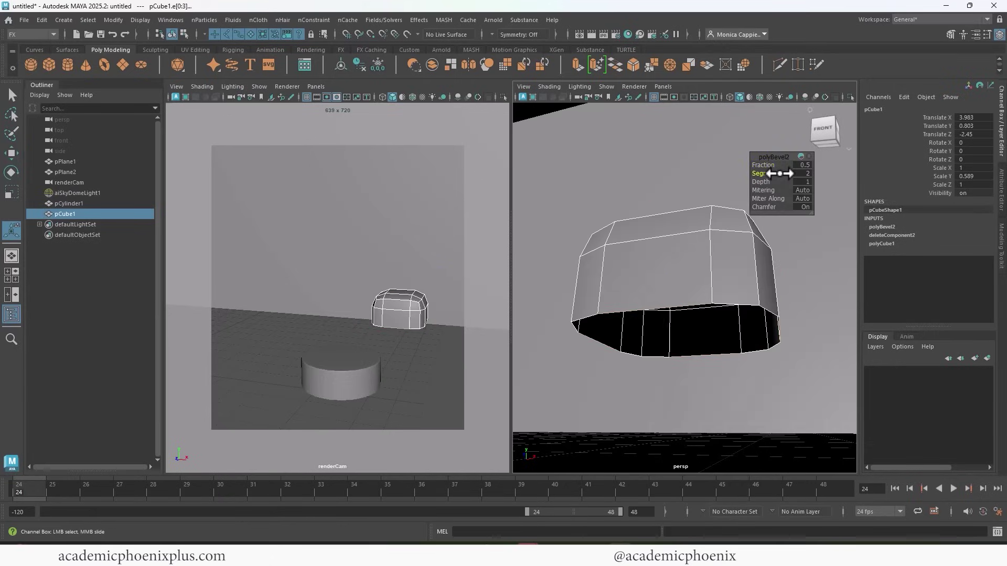
left_click(801, 165)
type(".")
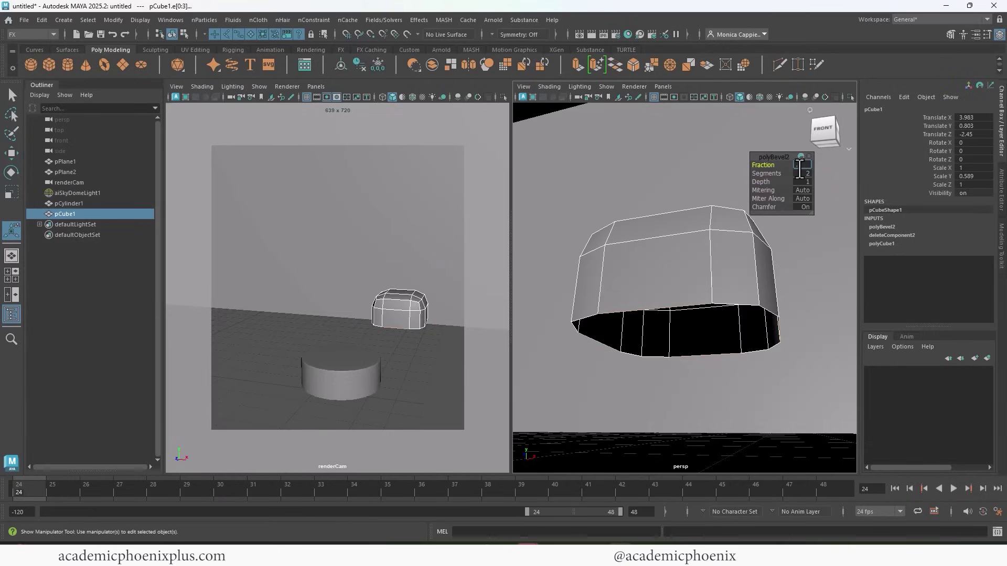
type("1")
key("Return")
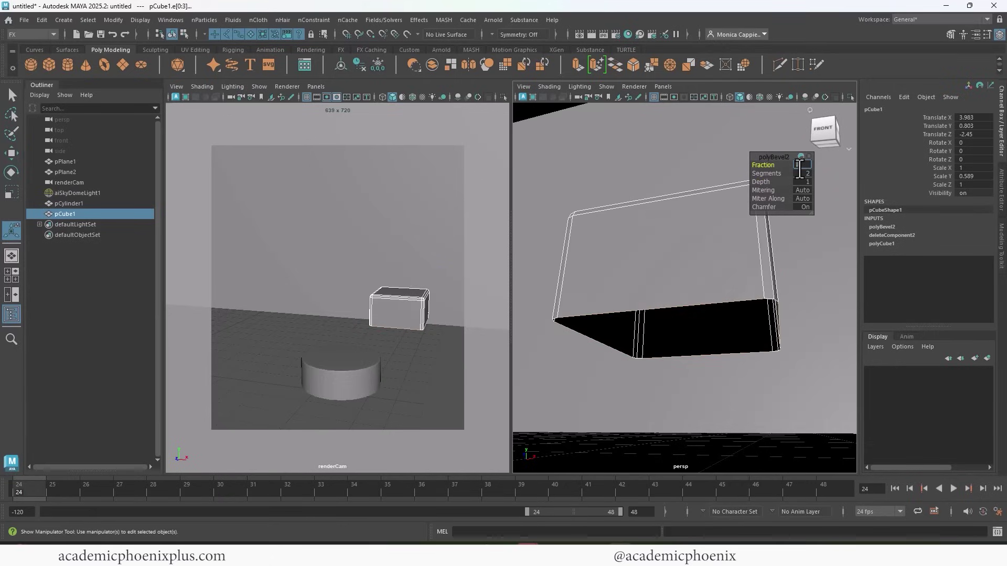
key("Return")
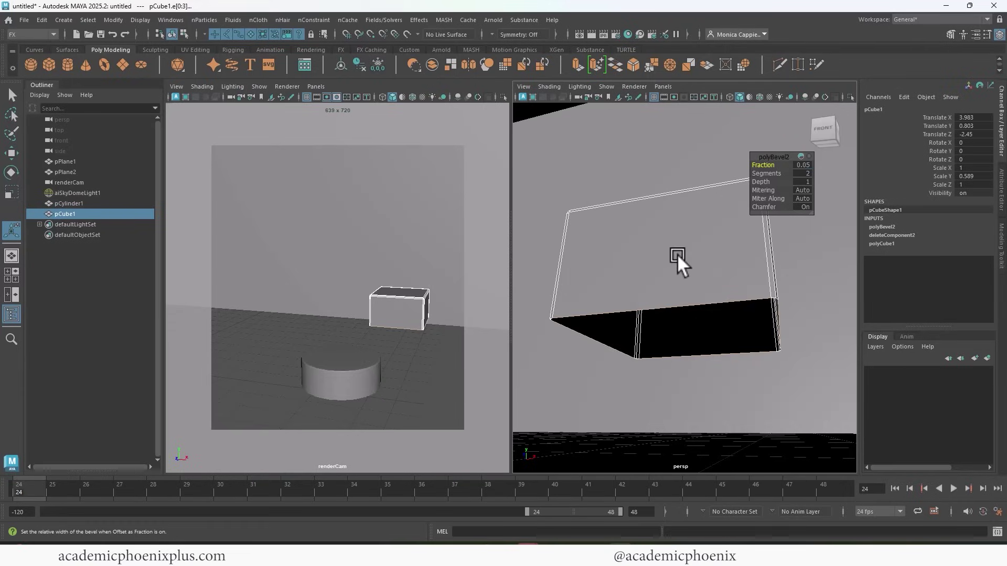
Return the beveled cube to object mode and lower it to the floor at about Y 0.124
left_click_drag(678, 254, 698, 275, "alt")
key("w")
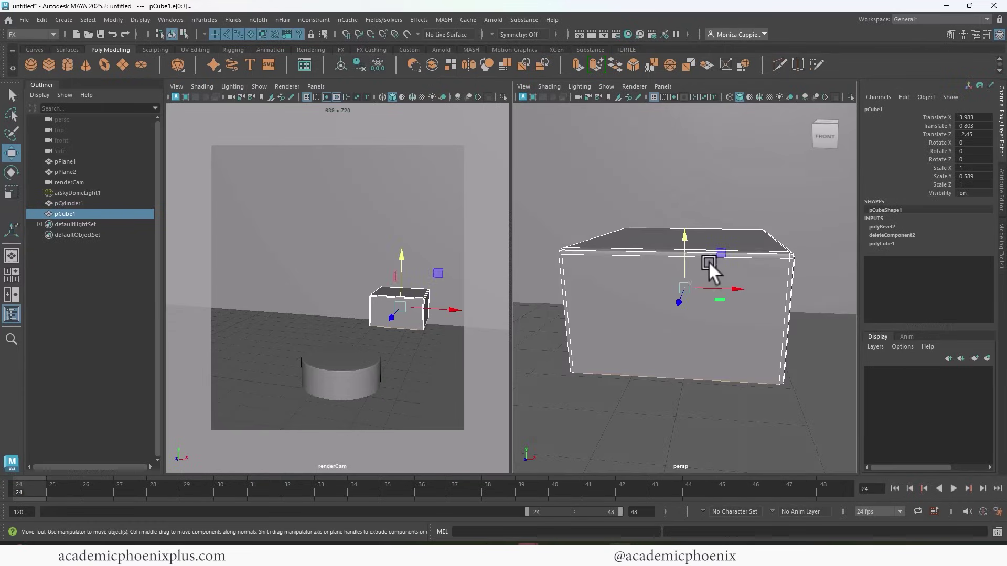
left_click_drag(686, 236, 680, 241)
right_click_drag(774, 268, 785, 247)
left_click(809, 285)
left_click(766, 292)
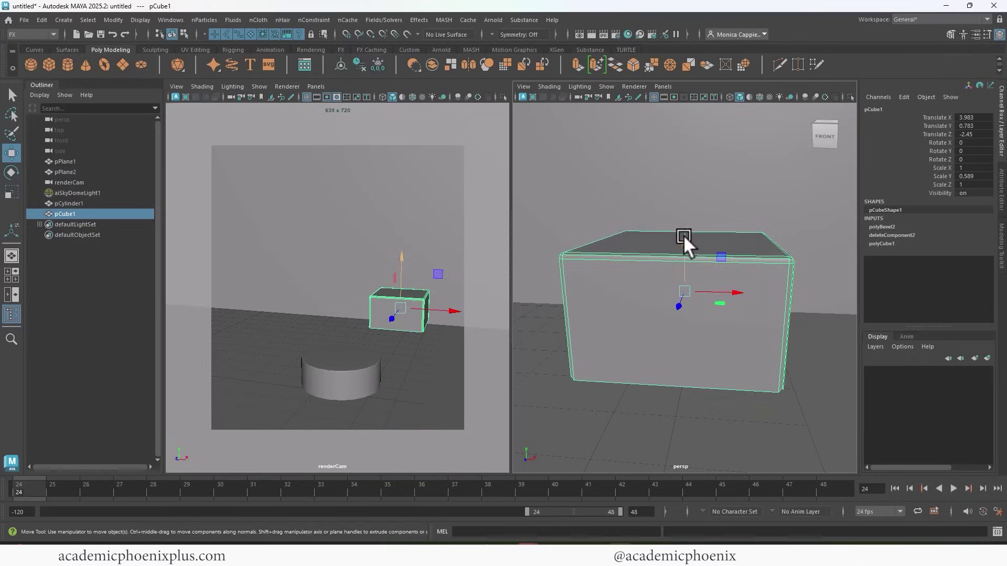
left_click_drag(683, 236, 674, 344)
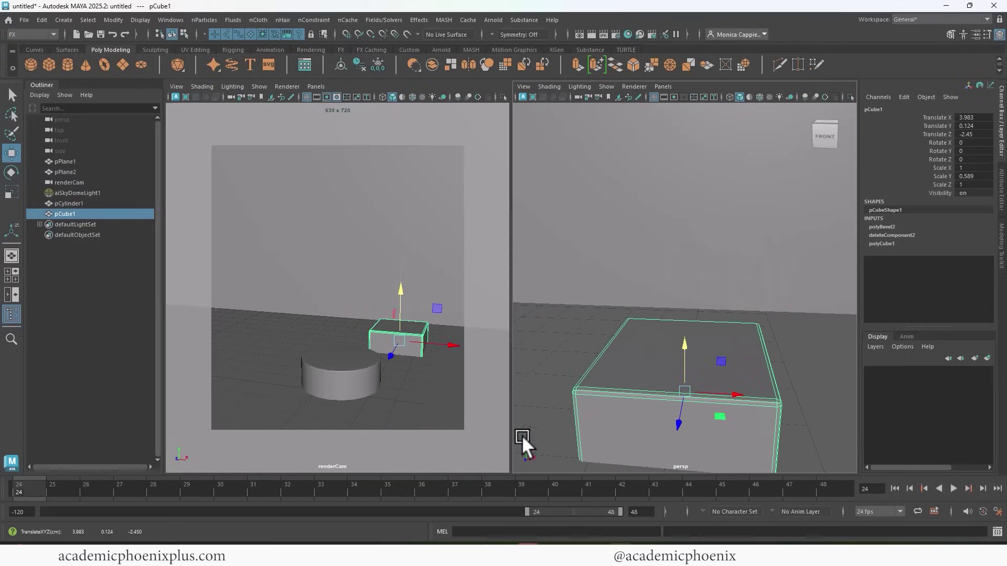
Move the cylinder to about X 3.233, Z -0.354, in front of the cube
left_click(345, 377)
left_click_drag(391, 383, 375, 379)
scroll(635, 412, "down", 6)
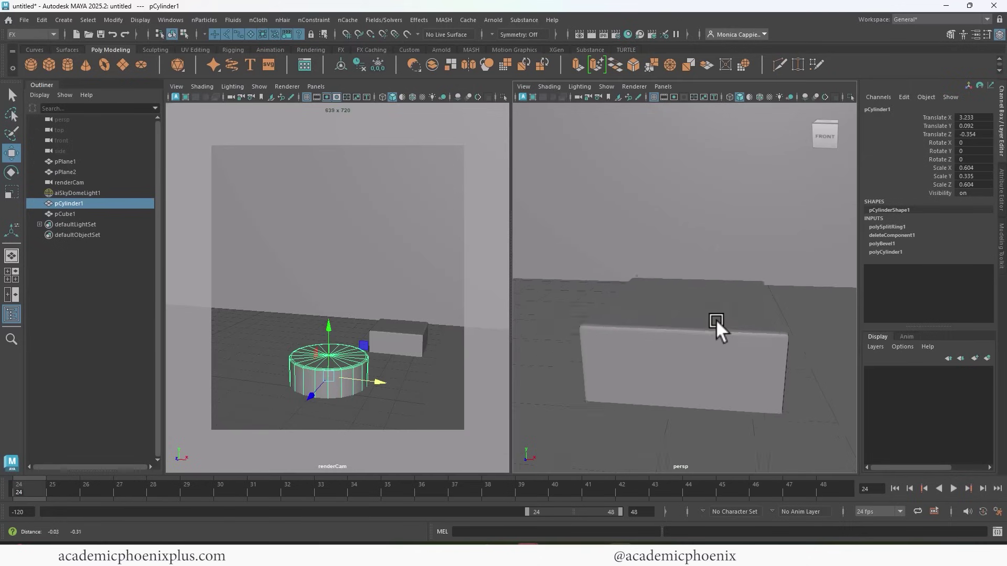
Scale the cube to about 1.259 in X and Z and 0.742 in Y, and move it to about X 3.84, Y 0.103
left_click_drag(526, 259, 685, 263, "alt")
left_click(697, 294)
key("r")
key("w")
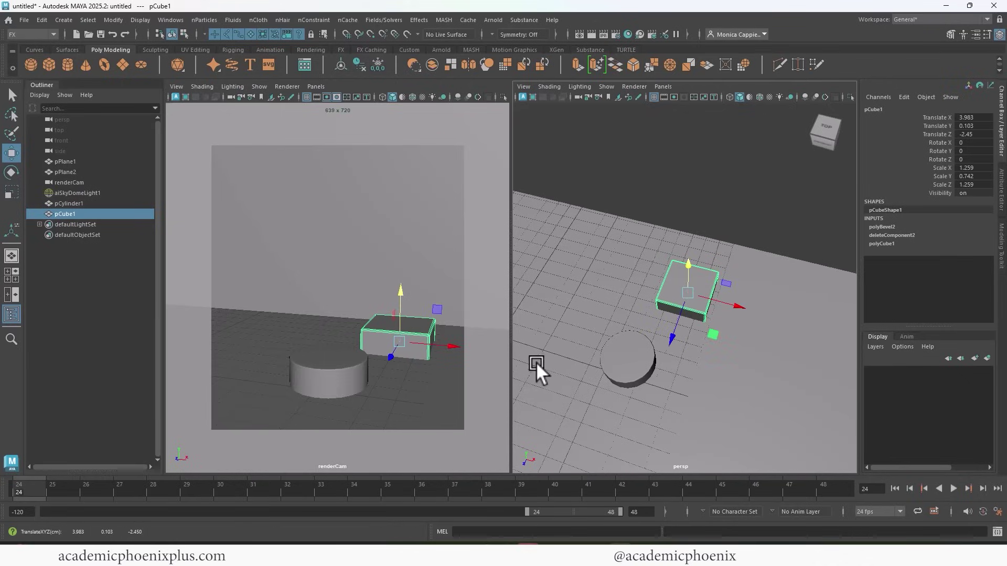
left_click_drag(456, 346, 445, 345)
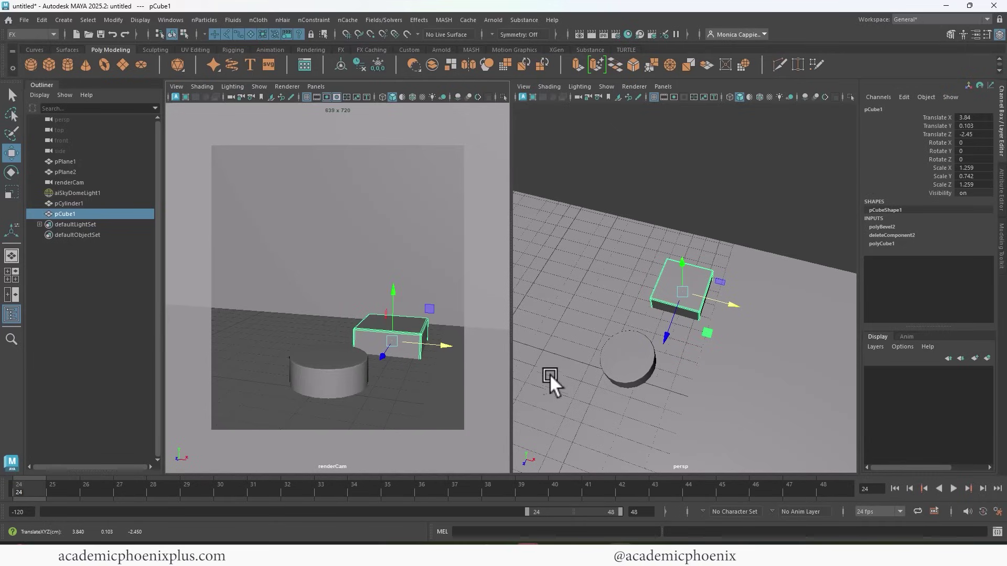
Enlarge the cylinder and cube together, to about 0.62 and 1.308 respectively in X and Z
left_click(636, 363, "shift")
key("r")
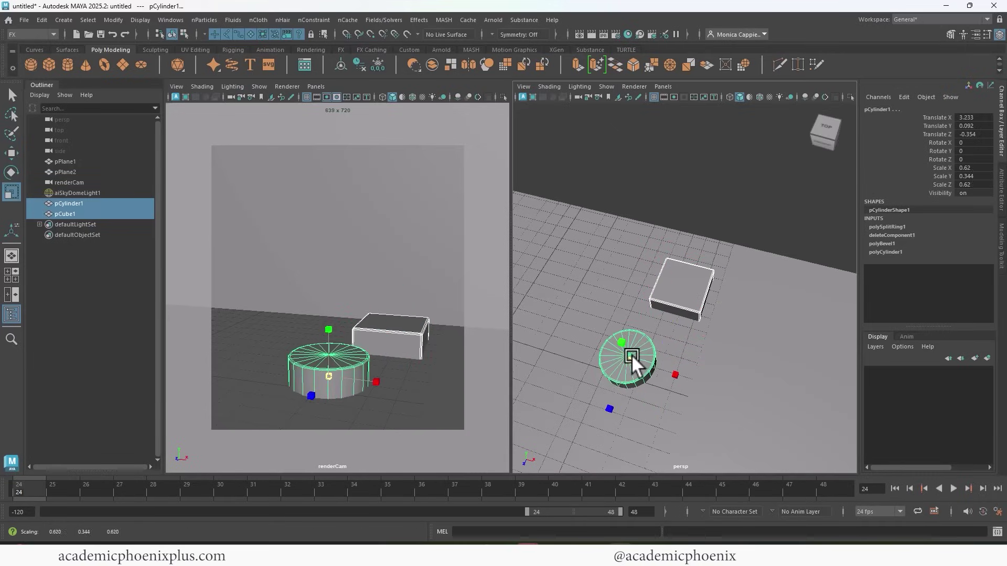
key("w")
Move the cube to about X 4.361 with Rotate Y about -28.123, and scale it to about 1.607, 0.614, 1.607
left_click(697, 306)
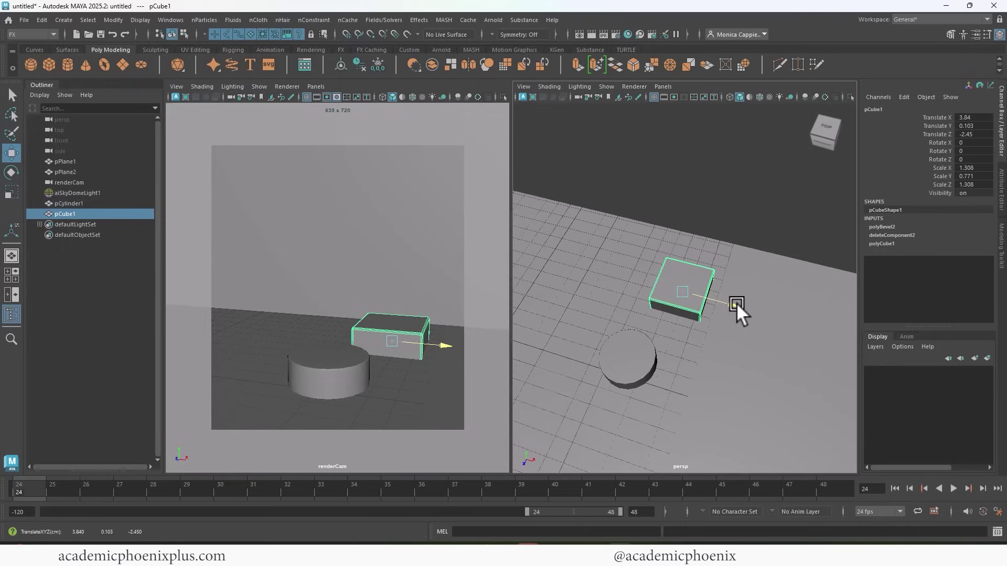
left_click_drag(736, 303, 759, 303)
key("e")
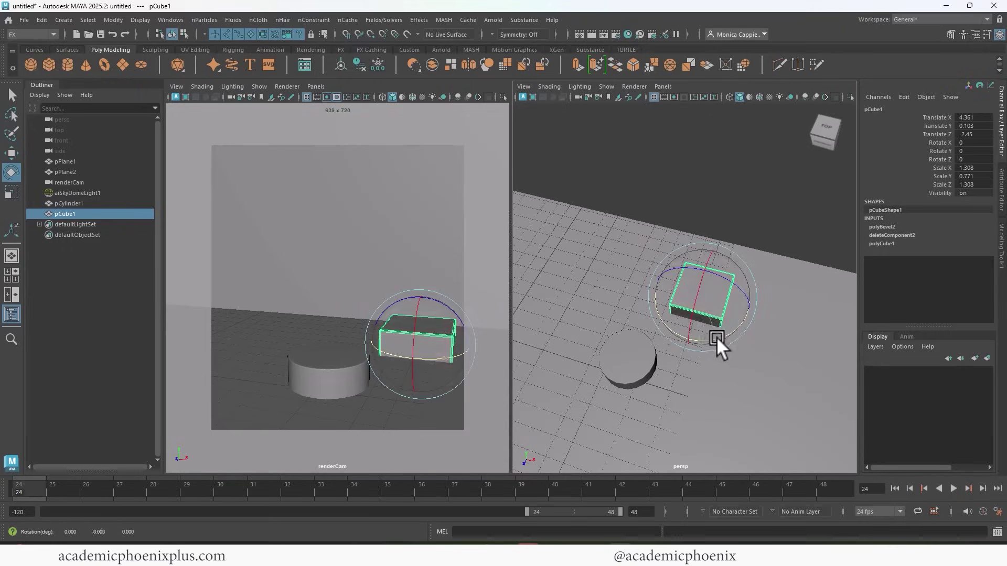
left_click_drag(717, 336, 692, 338)
key("w")
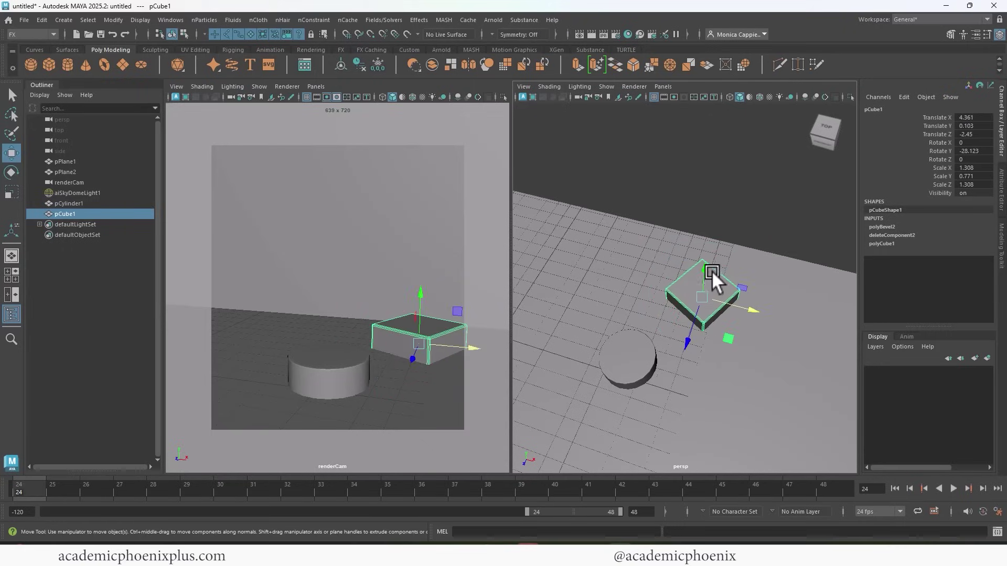
key("r")
left_click_drag(707, 269, 703, 279)
Duplicate the cube, move the copy to about X 1.476, and set its Rotate Y to 0
key("ctrl+d")
key("w")
left_click_drag(742, 314, 637, 290)
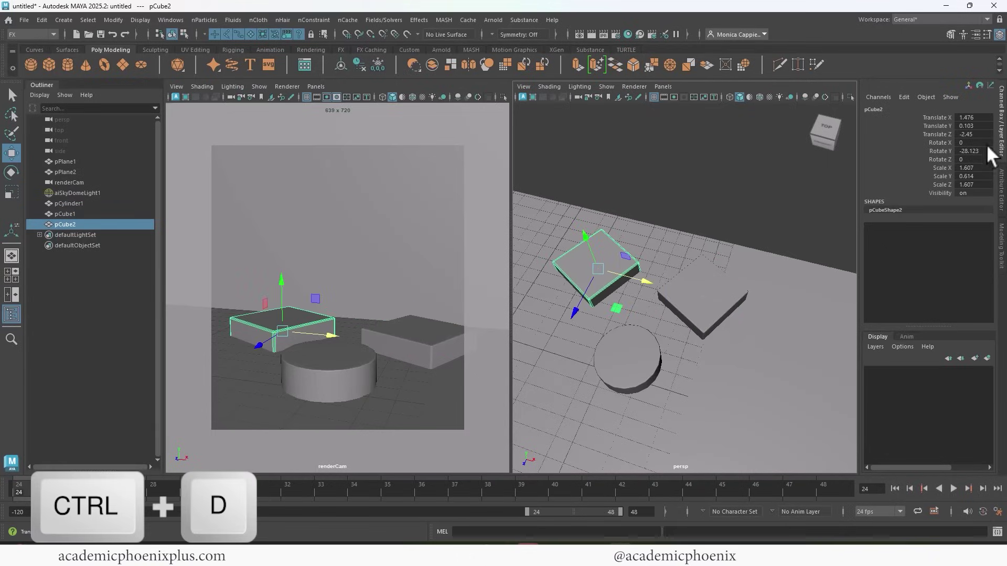
type("0")
key("Return")
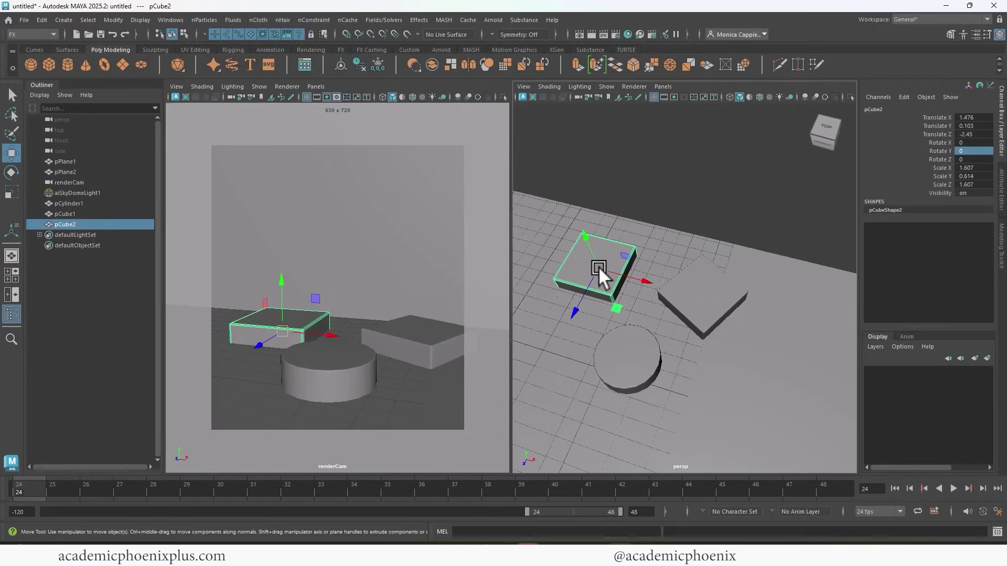
Pull the duplicate cube's front vertices forward in Z to lengthen the box
right_click_drag(572, 272, 524, 208)
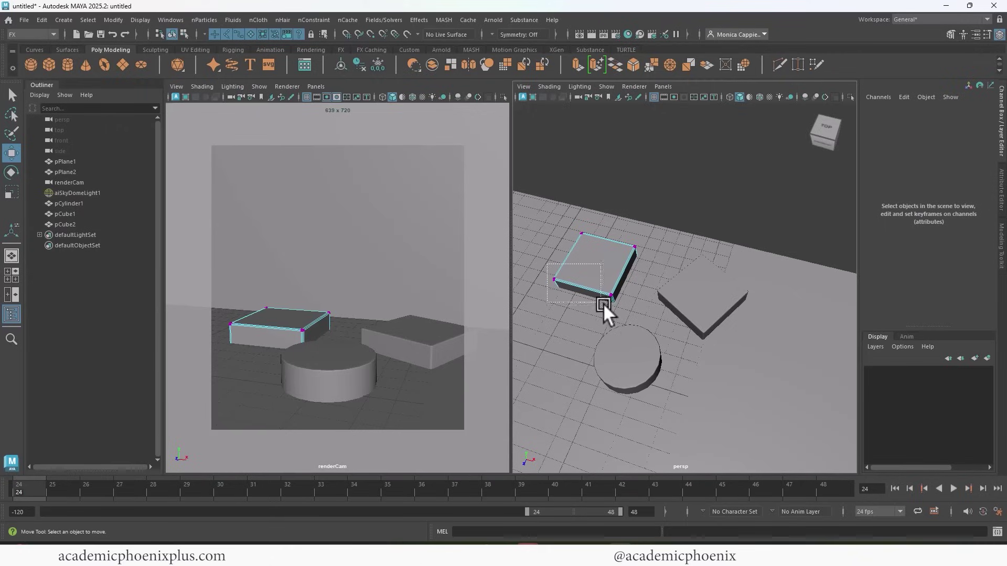
left_click_drag(549, 262, 629, 337)
key("r")
left_click_drag(565, 335, 536, 350)
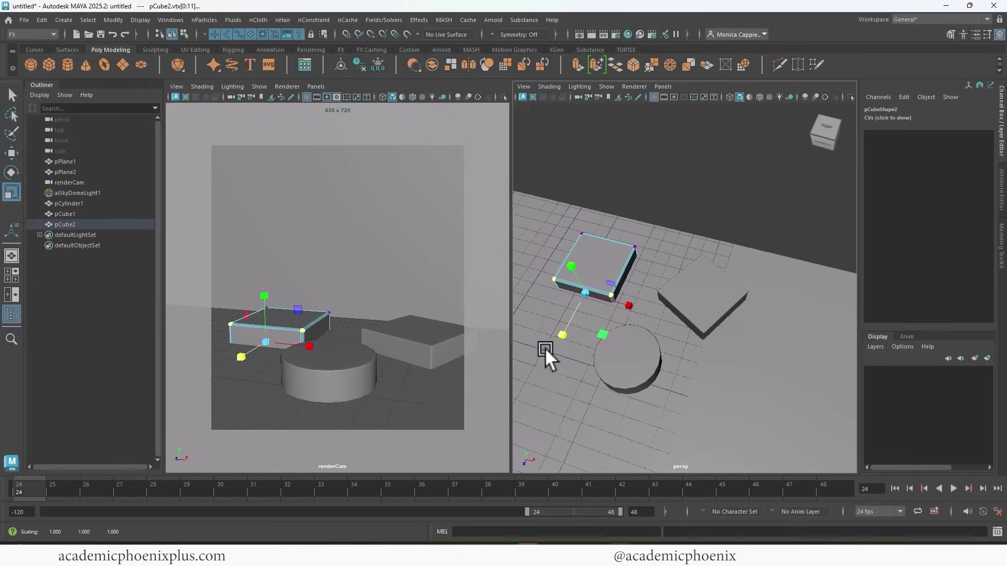
key("w")
key("ctrl+z")
left_click_drag(592, 326, 534, 355)
right_click_drag(600, 279, 646, 209)
Scale the duplicate cube to about 0.722 in Y and raise it to about Y 0.369 so it rests on the floor
key("r")
middle_click_drag(587, 241, 584, 231)
key("w")
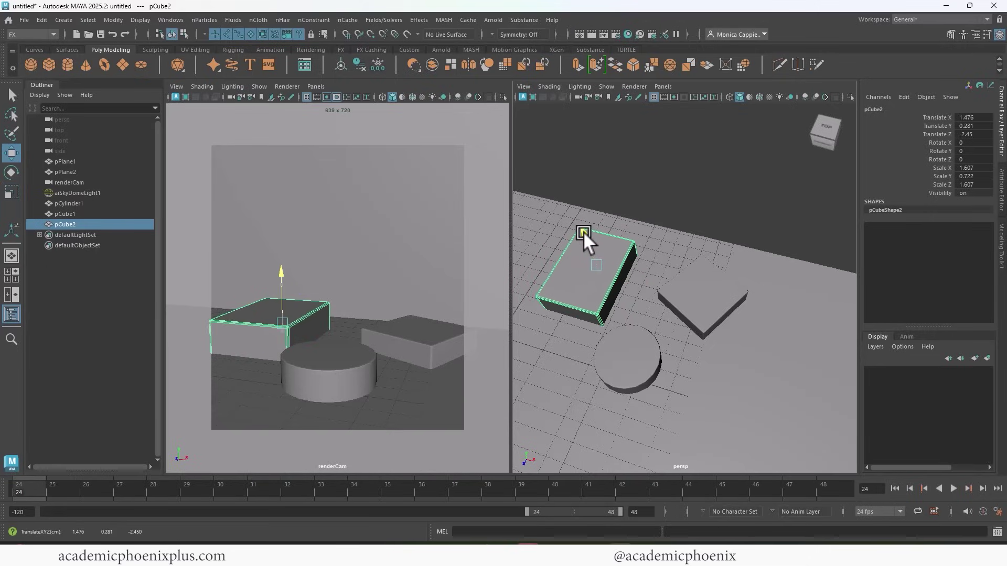
key("r")
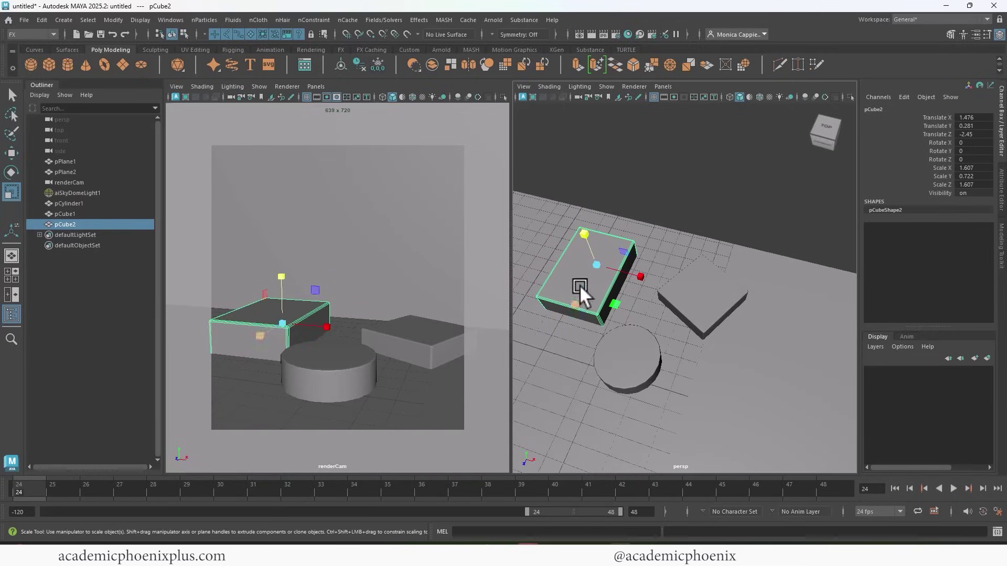
left_click_drag(586, 235, 667, 225, "alt")
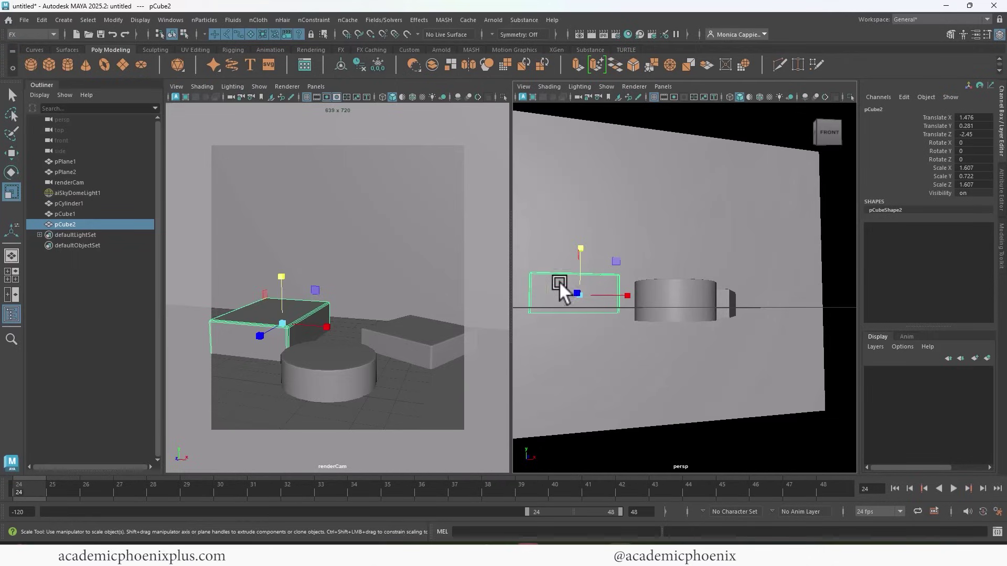
key("w")
middle_click_drag(581, 239, 578, 238)
right_click_drag(565, 263, 563, 242)
left_click_drag(625, 279, 510, 250)
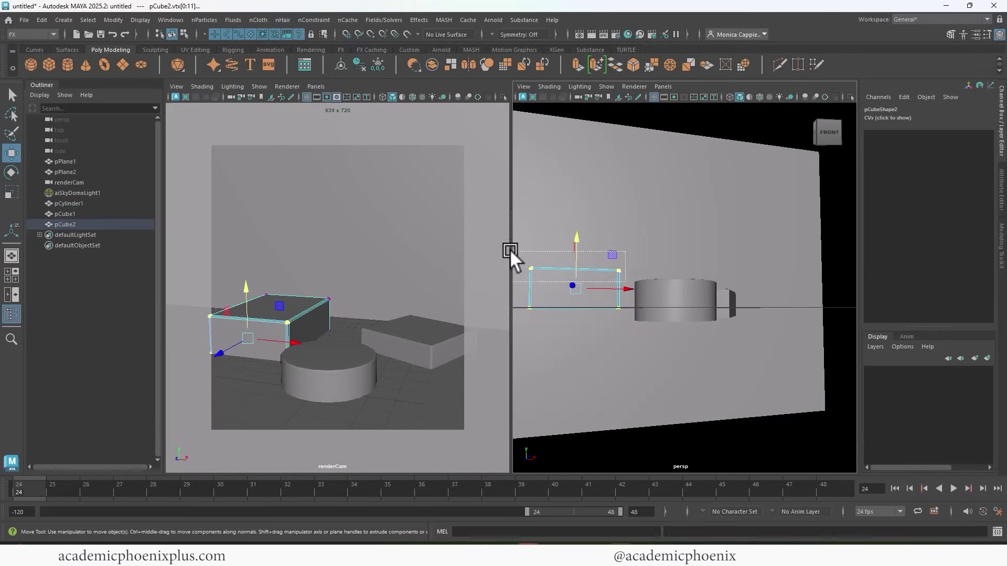
left_click(571, 220)
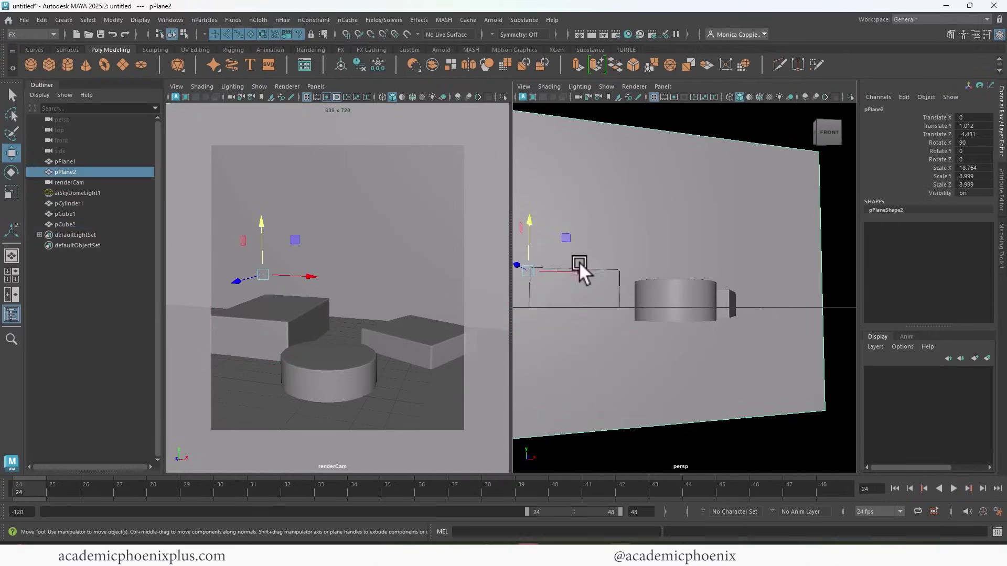
Rotate the duplicate cube to about -19.215 degrees in Y
left_click(582, 285)
key("e")
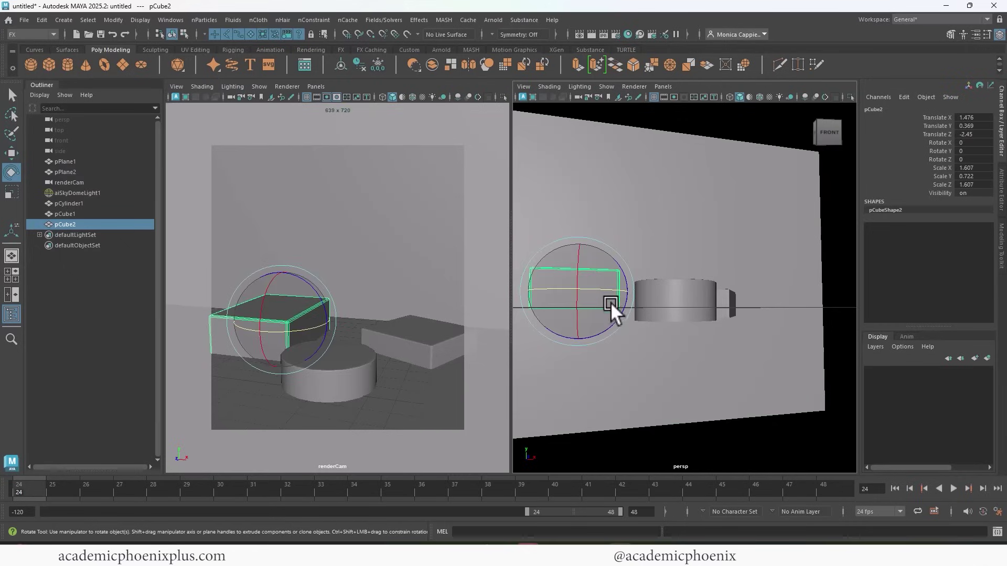
left_click_drag(619, 292, 609, 288)
Reframe renderCam around the three podiums and test-render the shot with Arnold
left_click_drag(416, 302, 385, 295, "alt")
mouse_move(385, 295)
middle_mouse_down("alt")
mouse_move(376, 294)
mouse_move(395, 295)
middle_mouse_up("alt")
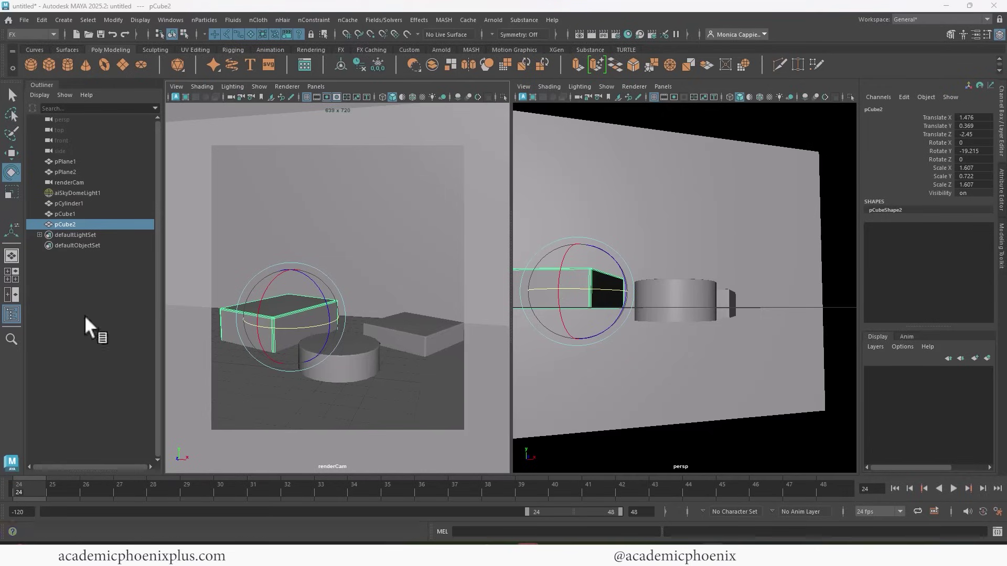
scroll(394, 316, "up", 1)
middle_click_drag(401, 316, 397, 319, "alt")
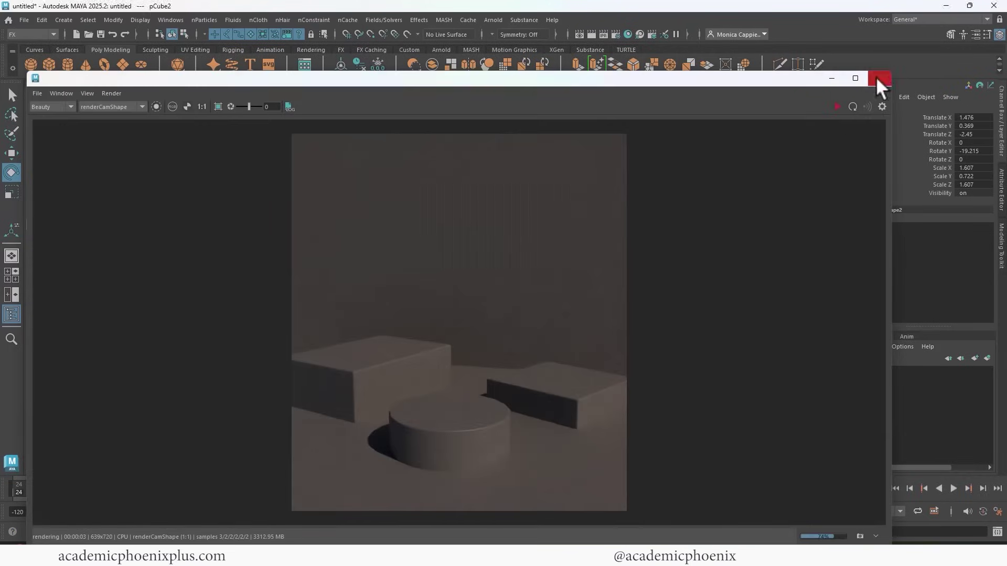
Close the test render and turn on smooth mesh preview for the cylinder
left_click(876, 79)
left_click(343, 393)
key("3")
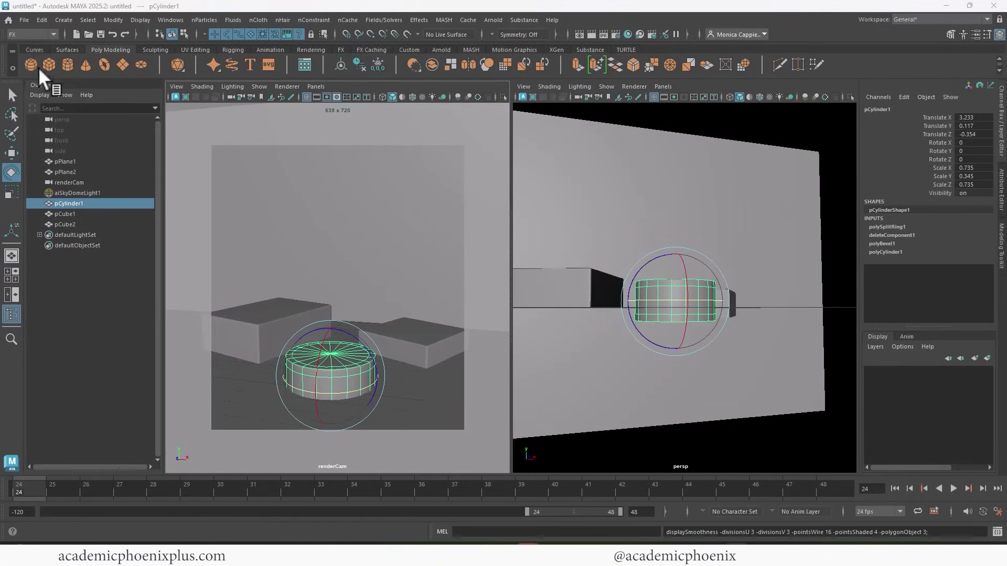
Create a new project named ProductDesign in D:/3D_projects with the default folder locations
left_click(24, 19)
left_click(78, 330)
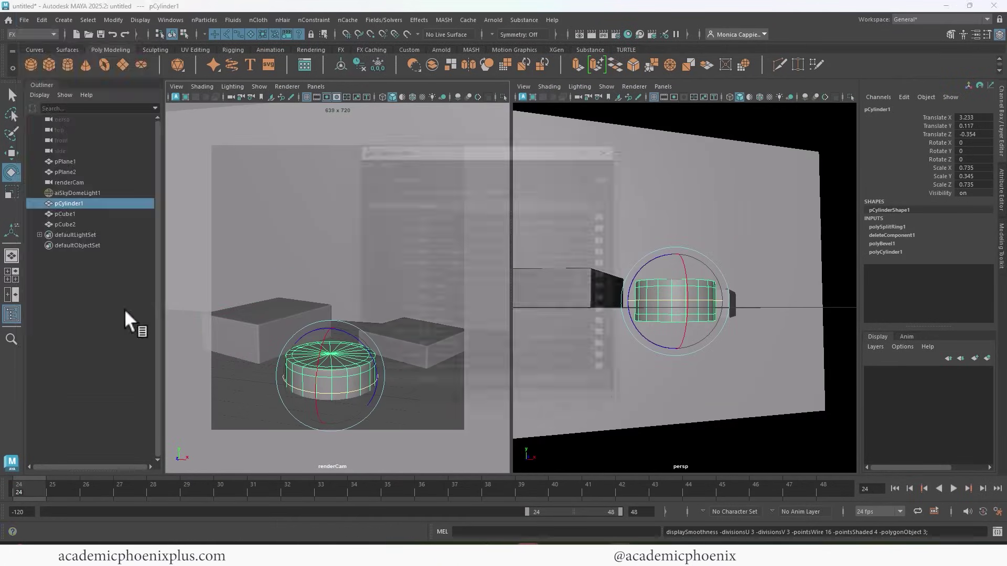
left_click(622, 169)
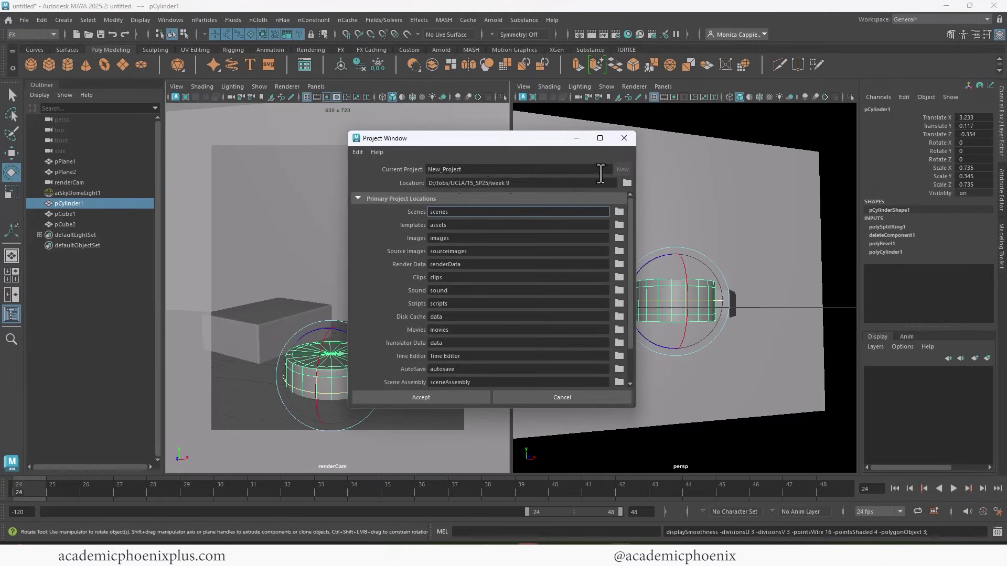
left_click(627, 182)
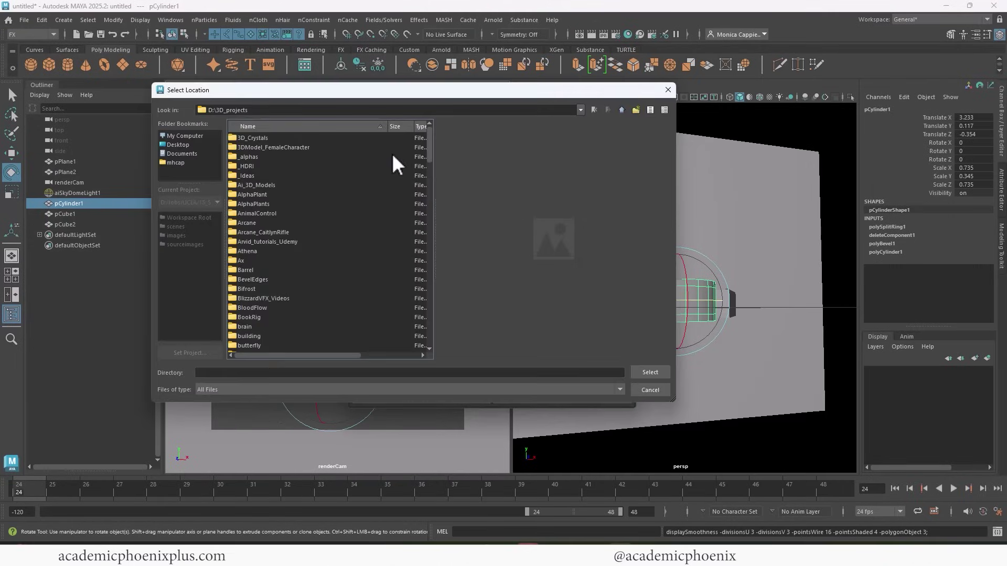
left_click(656, 371)
left_click_drag(472, 171, 390, 169)
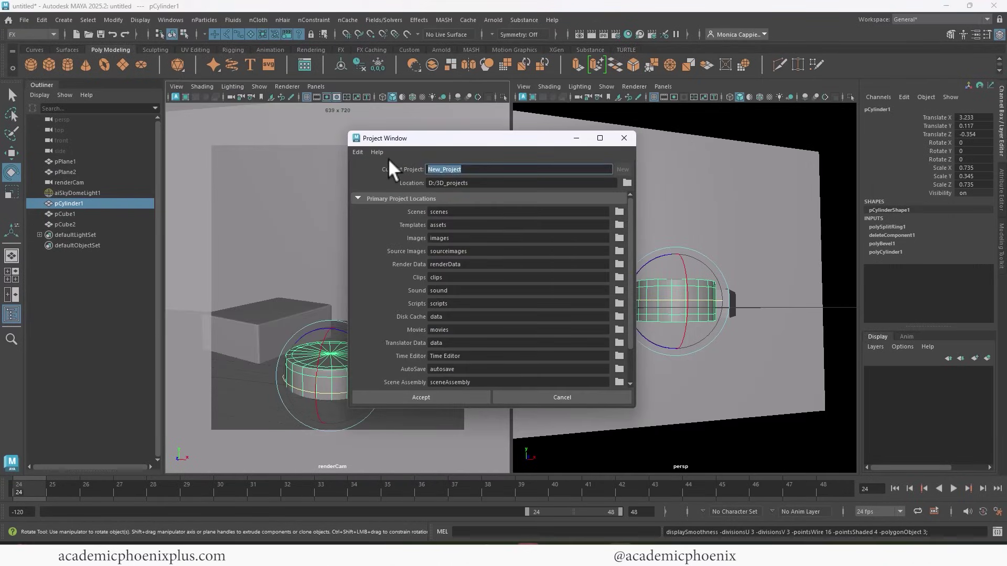
type("ProductDesign")
left_click(463, 394)
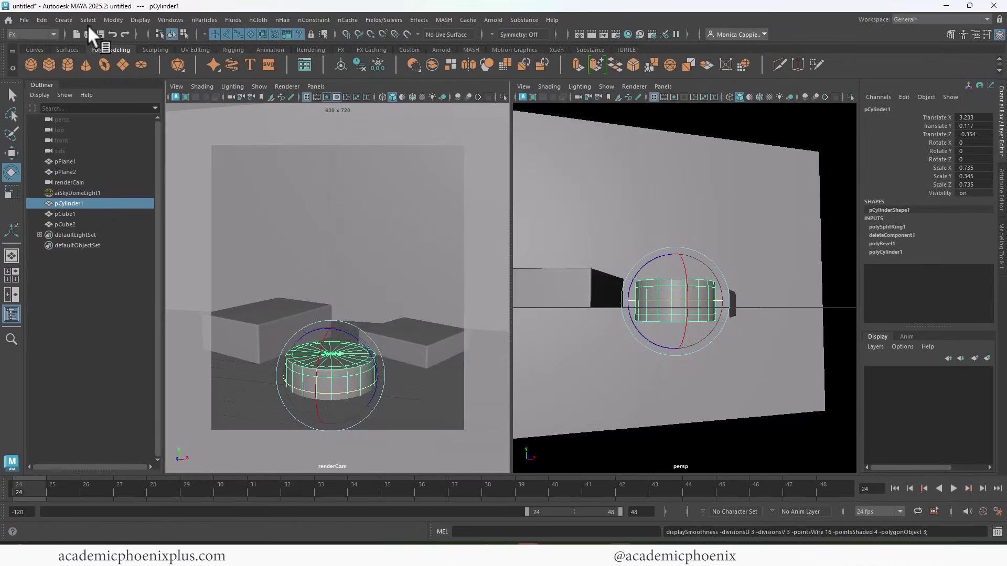
Save the scene as ProductDesign_v1_startModel in Maya ASCII format in the project's scenes folder
left_click(24, 19)
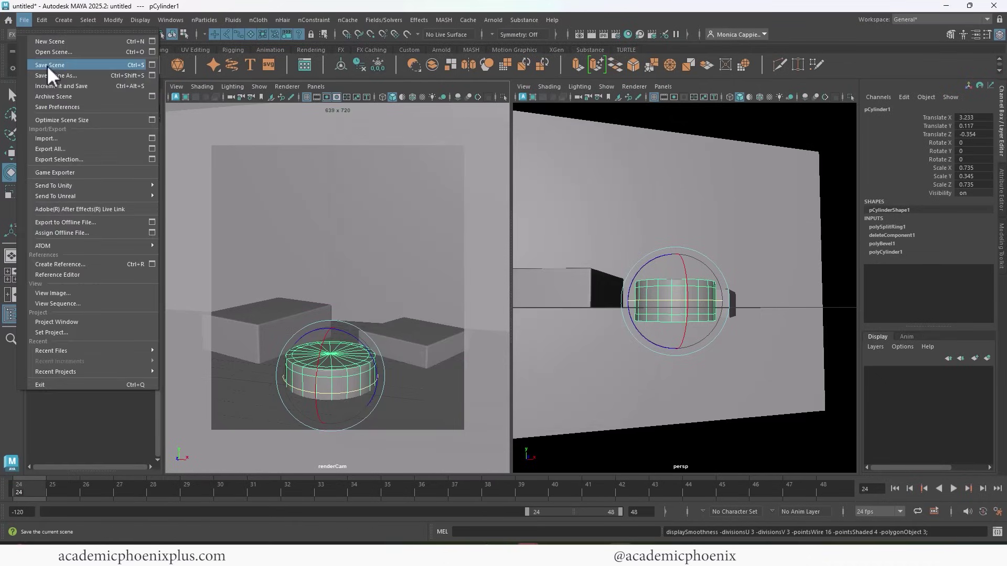
left_click(46, 65)
type("P")
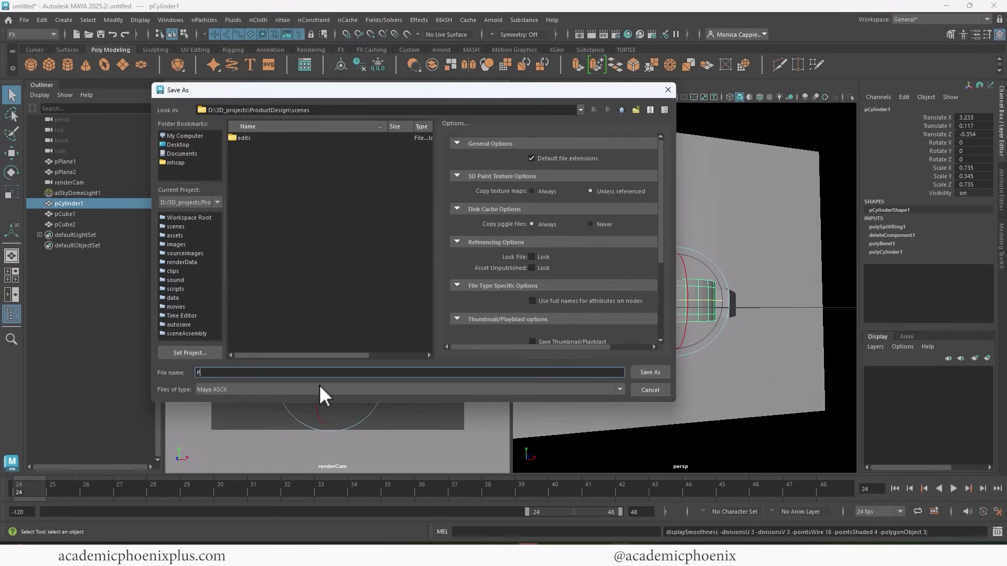
type("roductDesign_v1_startModel")
key("Return")
key("e")
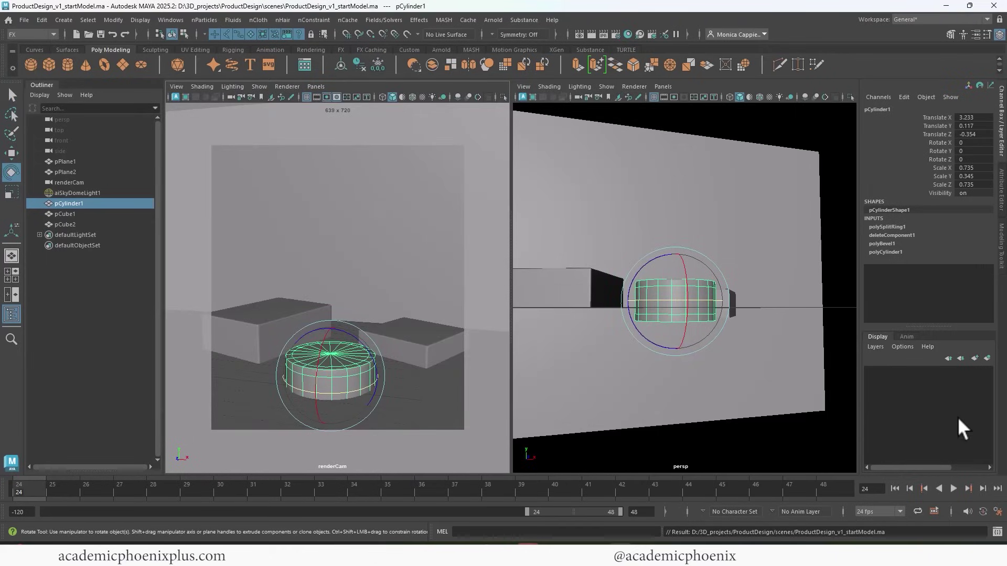
Create a display layer named BG_layer containing the floor and wall planes
left_click(412, 281)
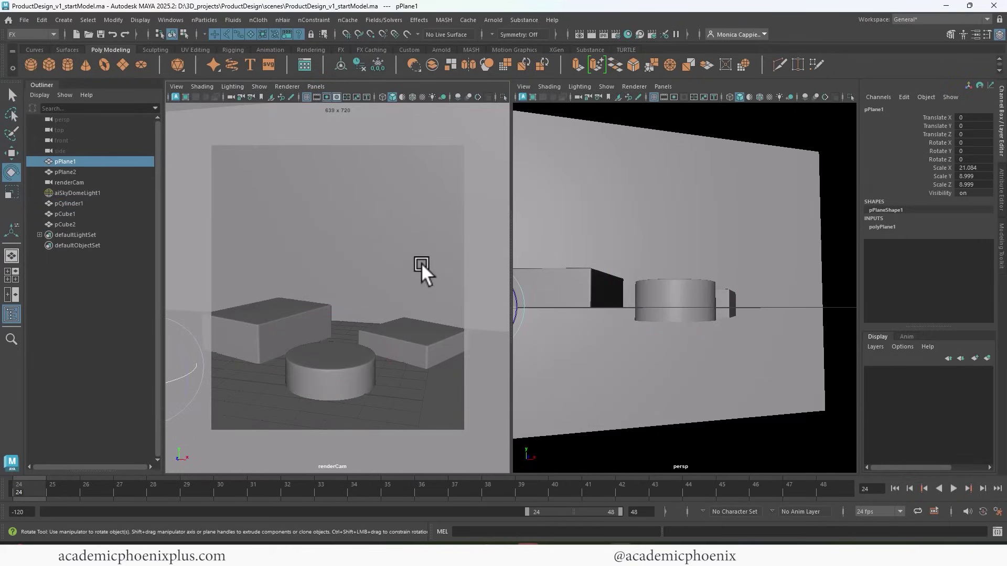
left_click(420, 263, "shift")
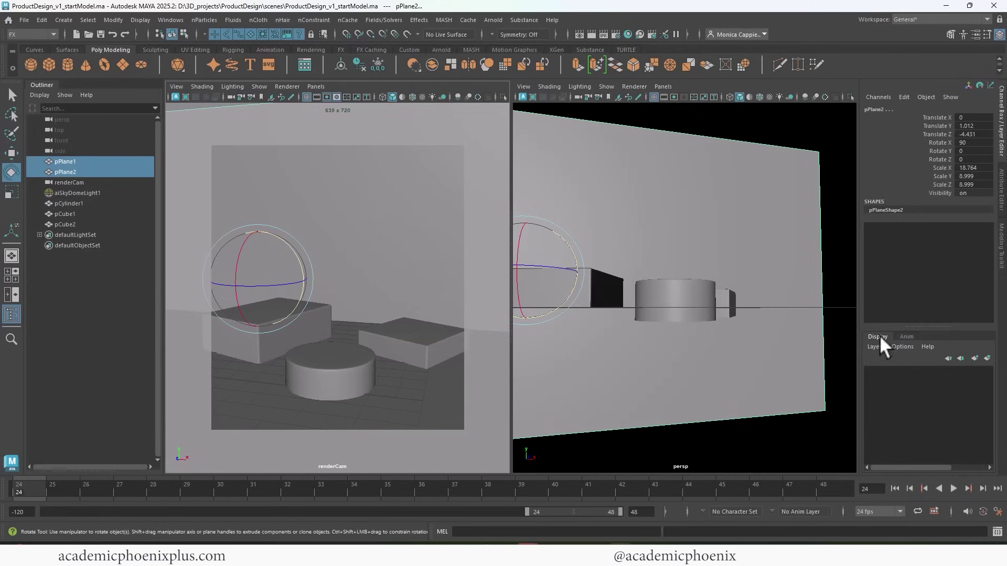
left_click(986, 358)
double_click(921, 372)
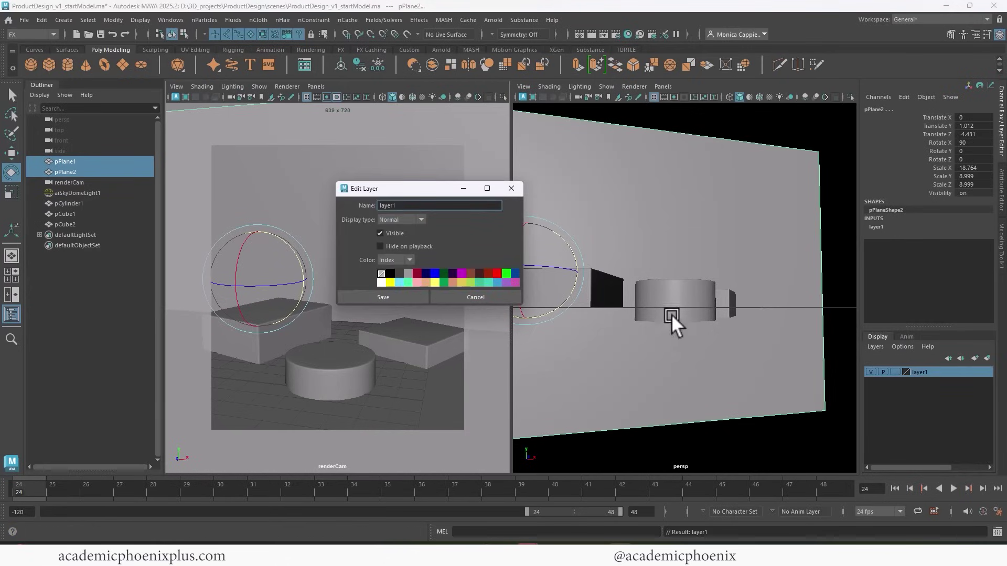
key("BackSpace")
key("Home")
type("BG_")
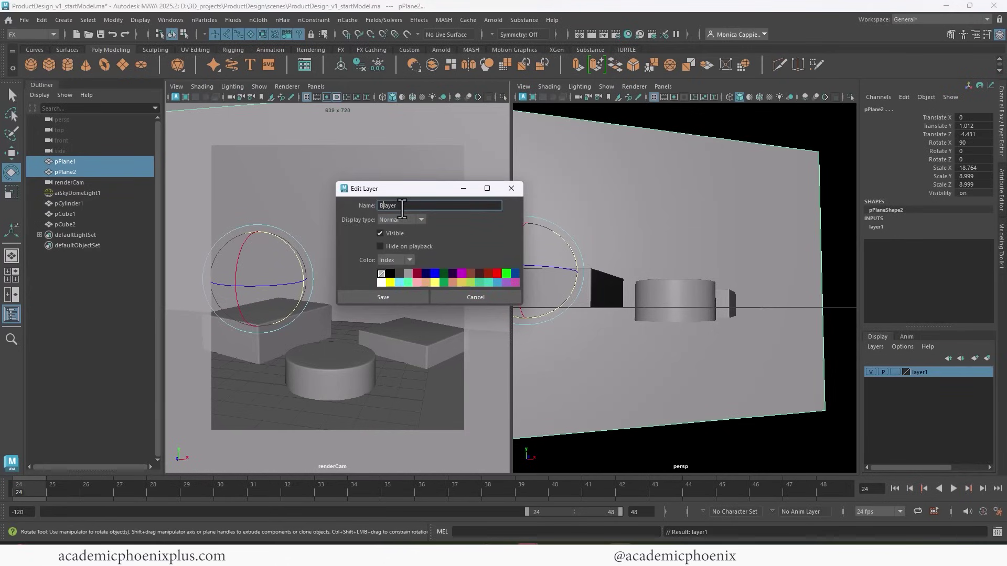
left_click(398, 298)
Set BG_layer to Reference mode and check that its planes cannot be selected in the viewport
left_click(896, 372)
left_click(895, 372)
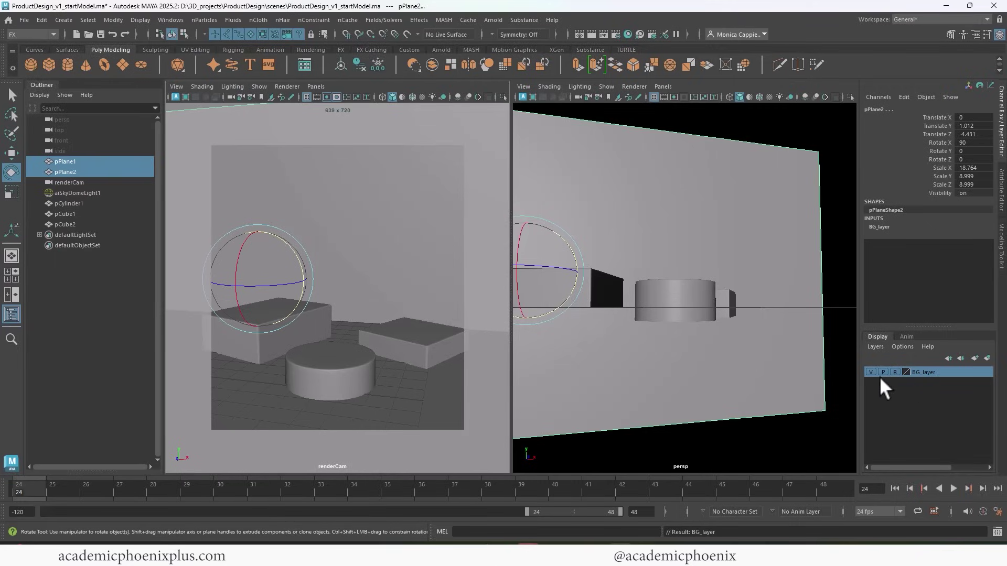
left_click(426, 394)
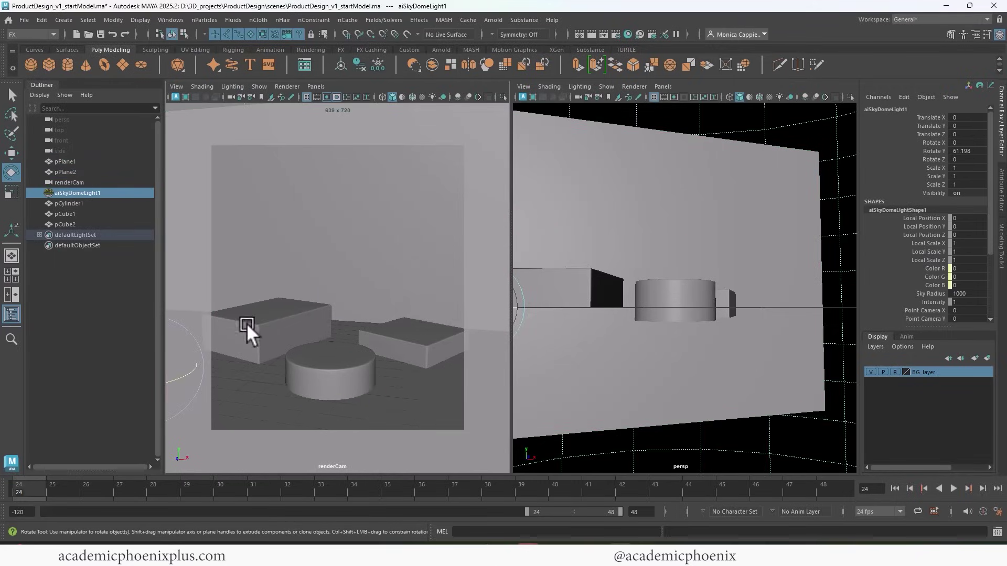
Rename pPlane1 as floor and pPlane2 as wall
left_click(75, 160)
double_click(70, 162)
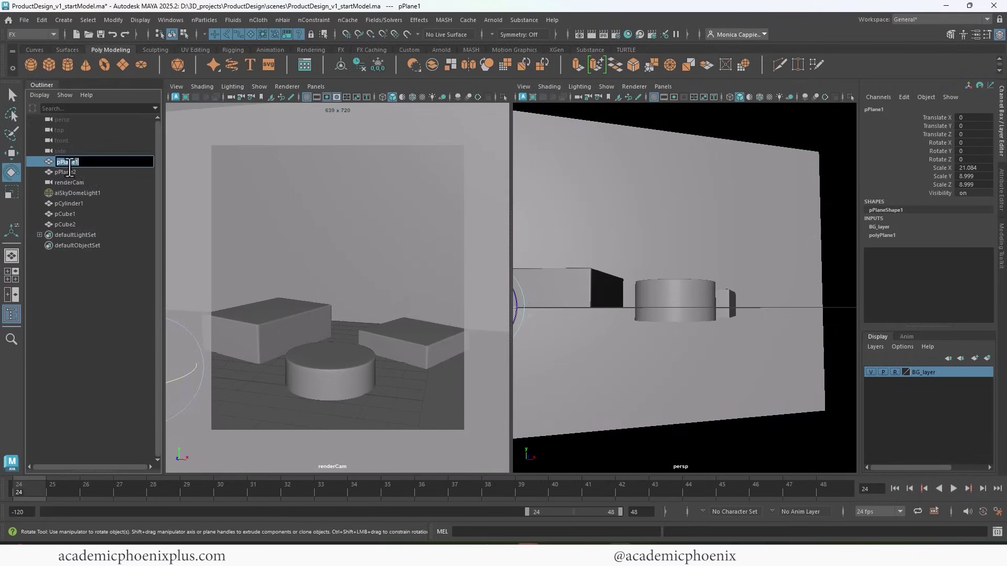
type("floor")
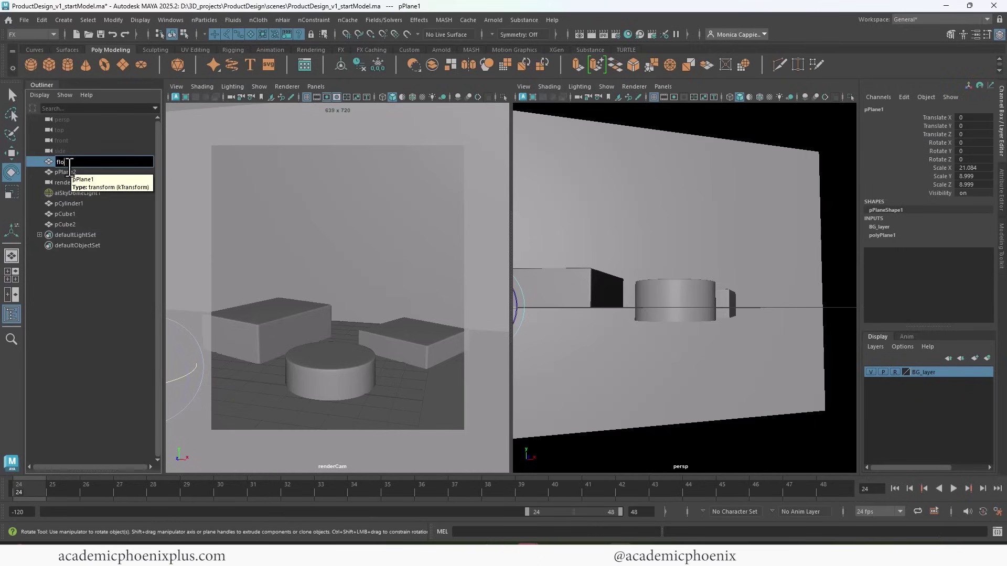
key("Return")
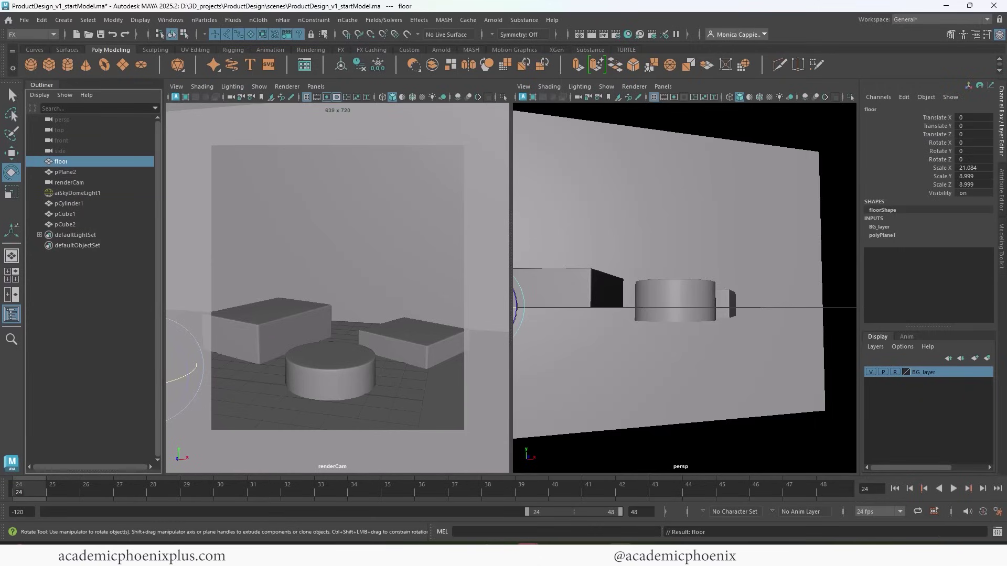
double_click(96, 172)
type("wall")
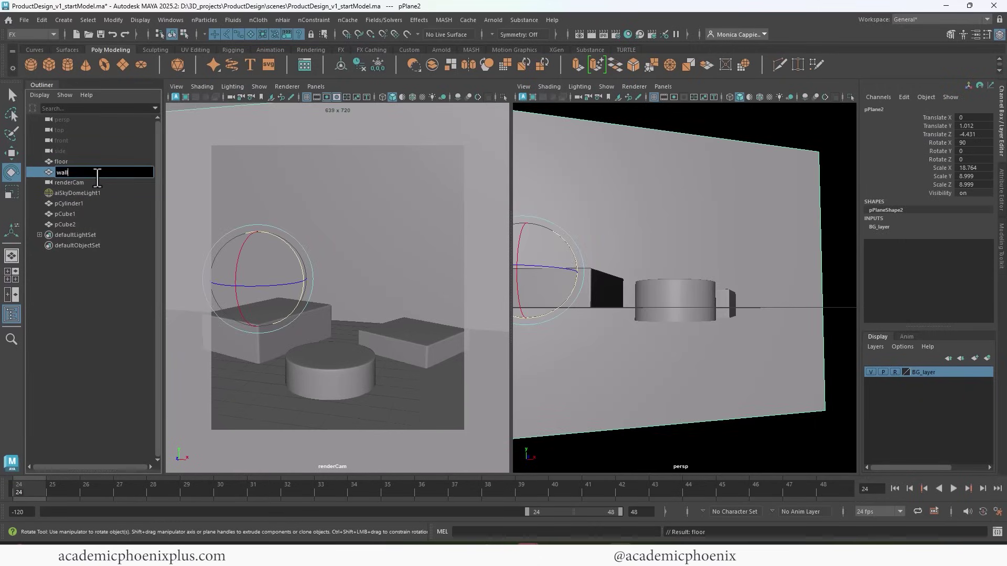
key("Return")
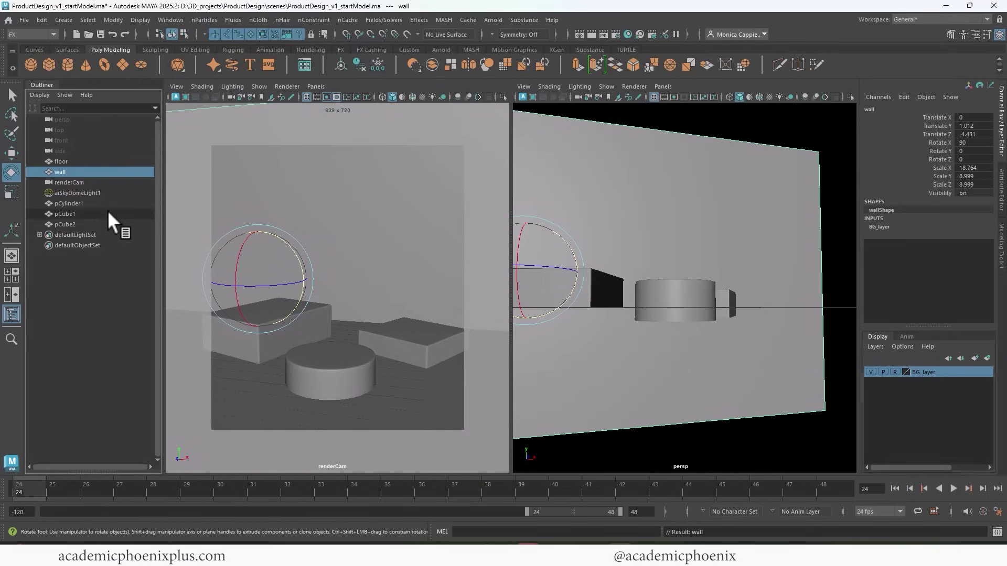
Rename pCylinder1 as Cylinder_base and pCube1 as cube_Base
double_click(96, 202)
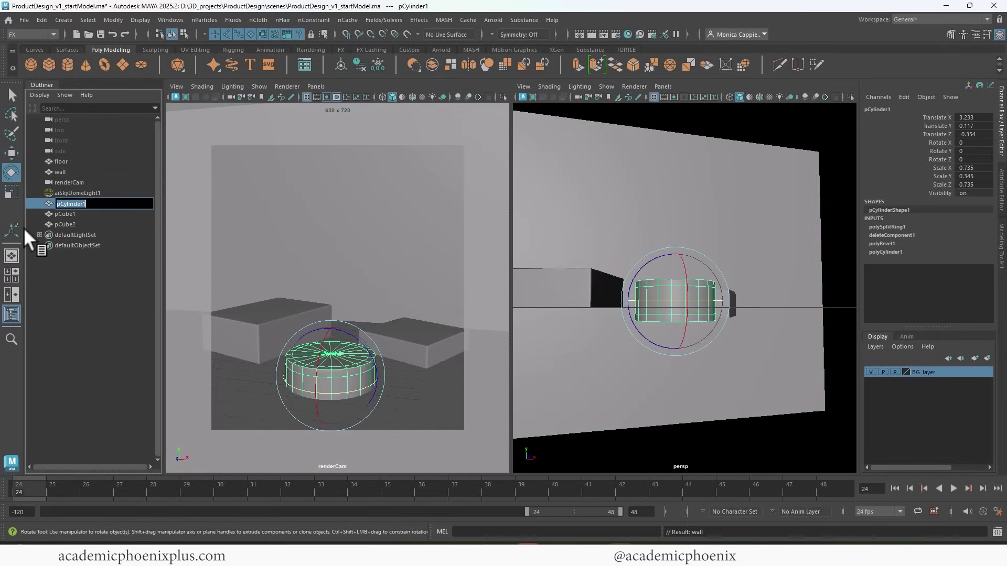
type("Cylinder_base")
key("Return")
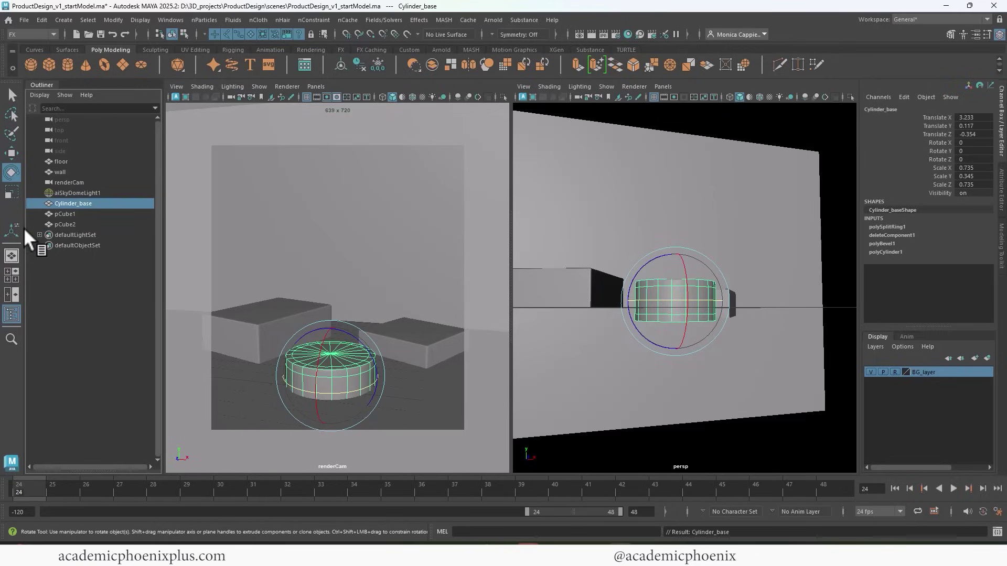
double_click(83, 213)
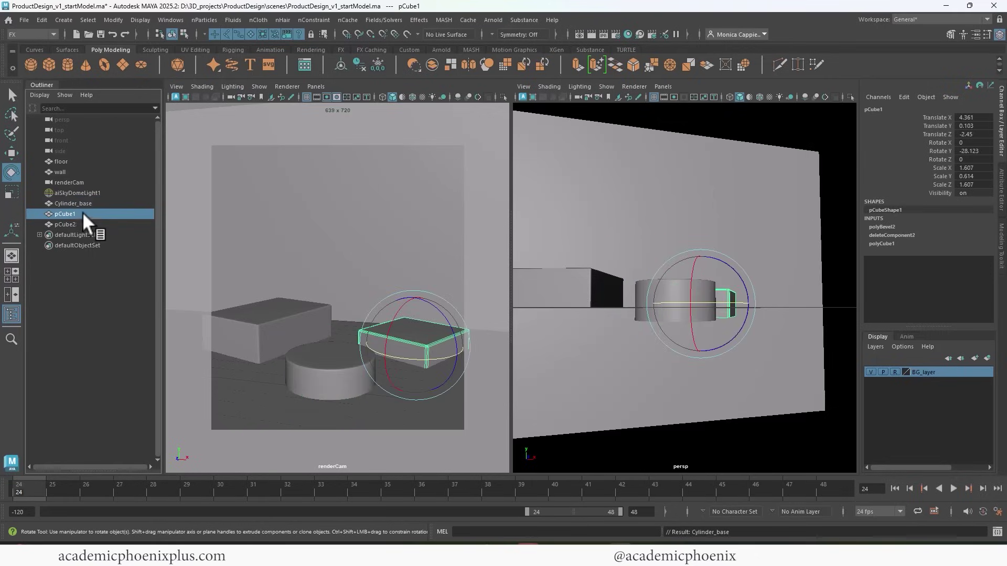
type("s")
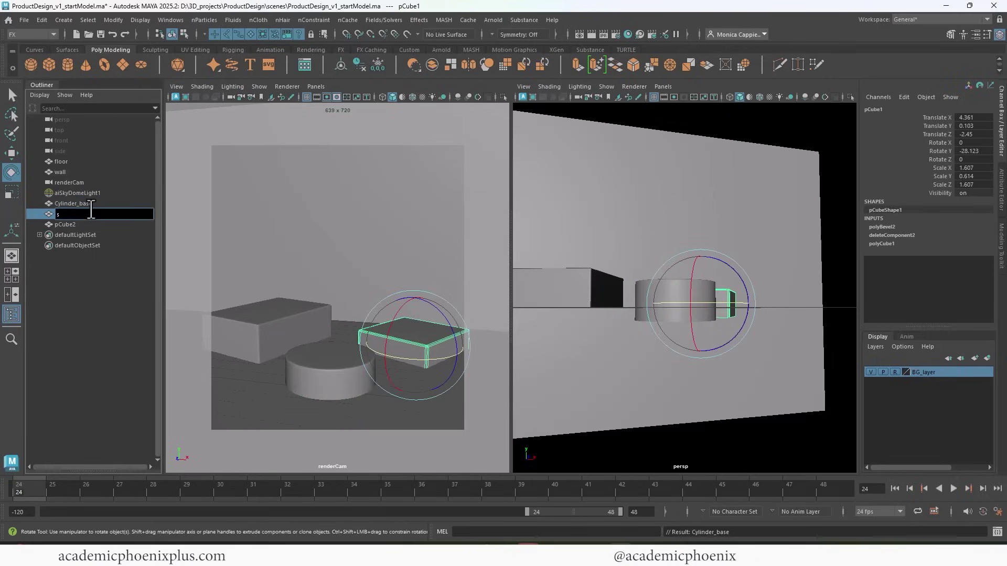
type("ube_Base")
key("Return")
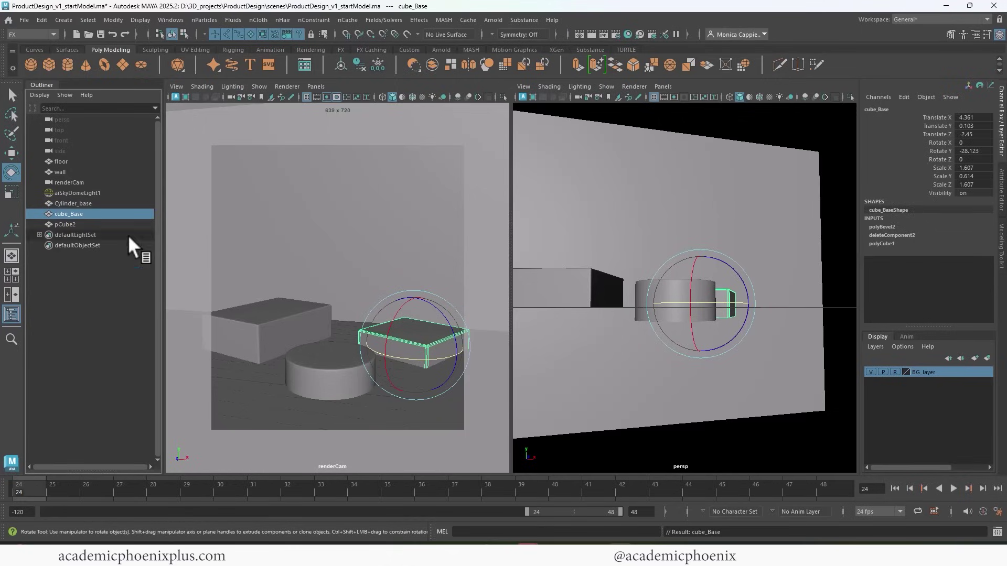
Rename pCube2 as rectangle_base
double_click(79, 224)
type("rectab")
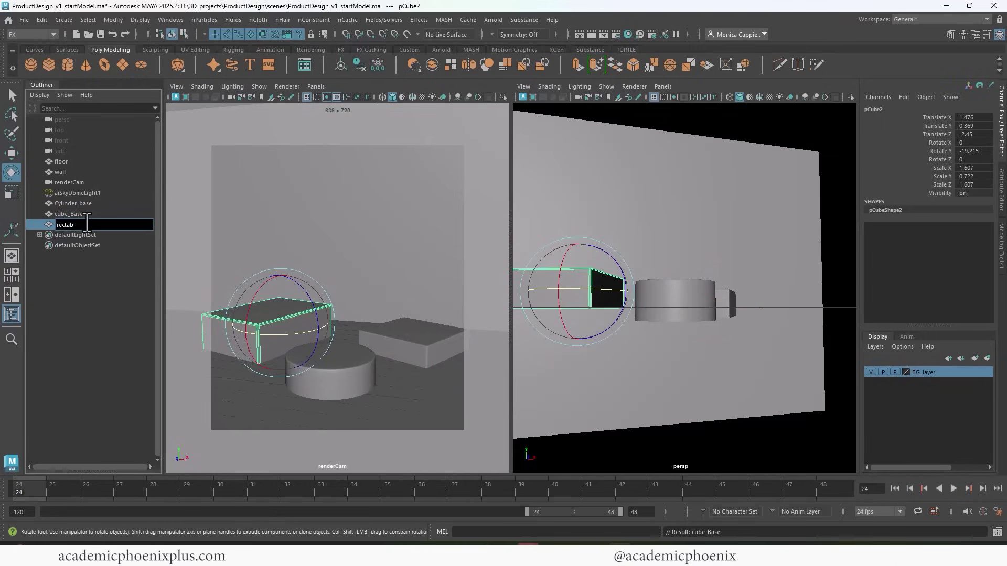
key("BackSpace")
type("ngle_base")
key("Return")
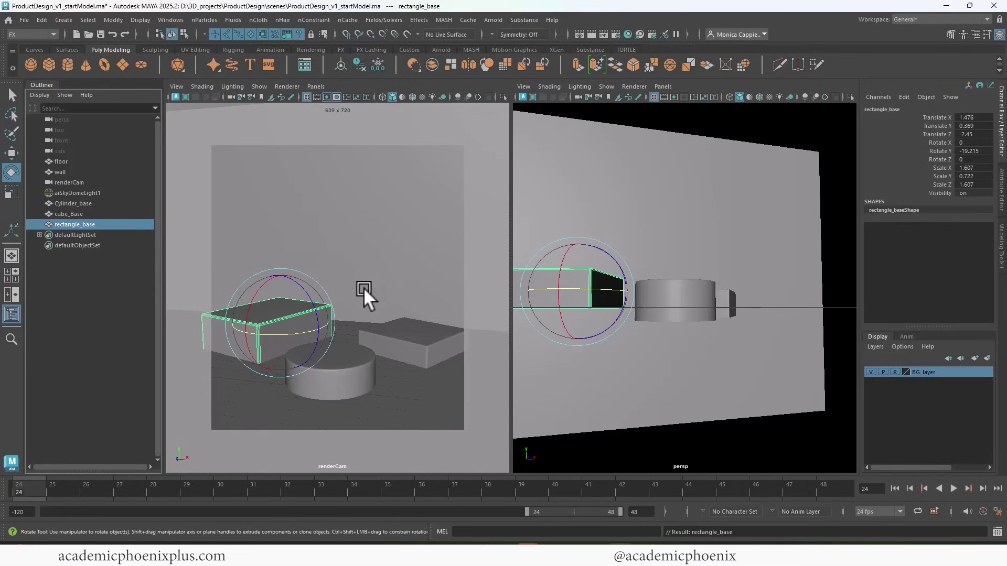
Select all three podiums and move them together about 1.64 units forward along Z, away from the wall
left_click_drag(367, 338, 489, 325, "alt")
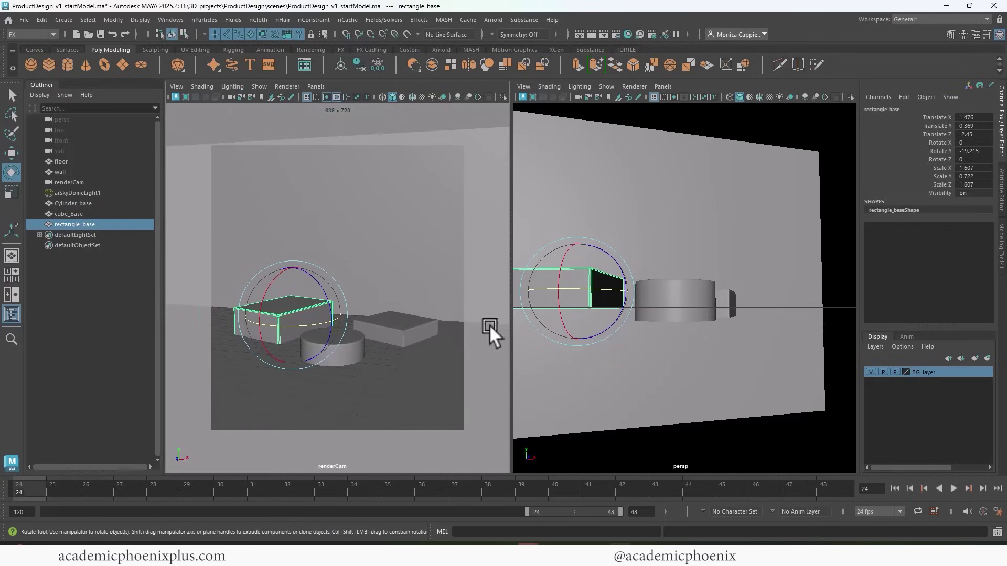
left_click_drag(750, 311, 778, 300, "alt")
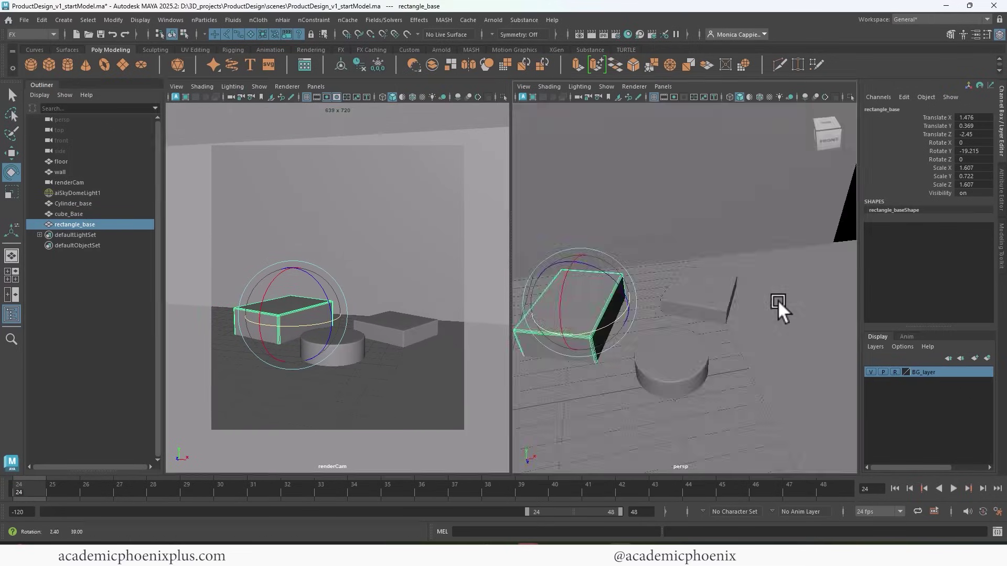
left_click(650, 350, "shift")
left_click(714, 282, "shift")
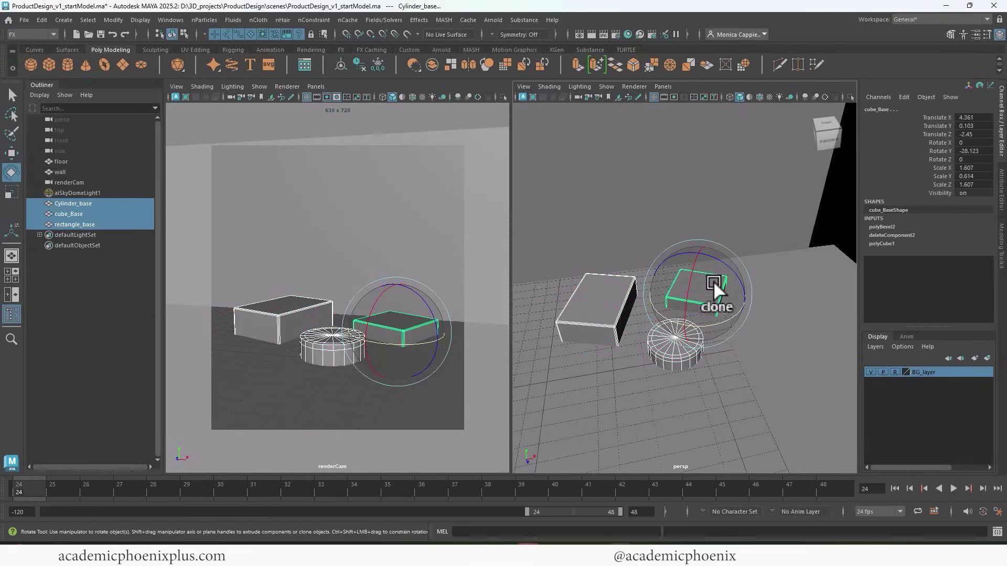
key("w")
middle_click_drag(712, 327, 719, 355)
left_click_drag(719, 355, 725, 372)
Reframe renderCam so the three podiums sit close together in the lower part of the shot
middle_click_drag(379, 360, 405, 363, "alt")
mouse_move(405, 363)
left_mouse_down("alt")
mouse_move(426, 366)
mouse_move(417, 354)
mouse_move(405, 379)
left_mouse_up("alt")
middle_click_drag(412, 367, 419, 380, "alt")
left_click_drag(420, 380, 411, 374, "alt")
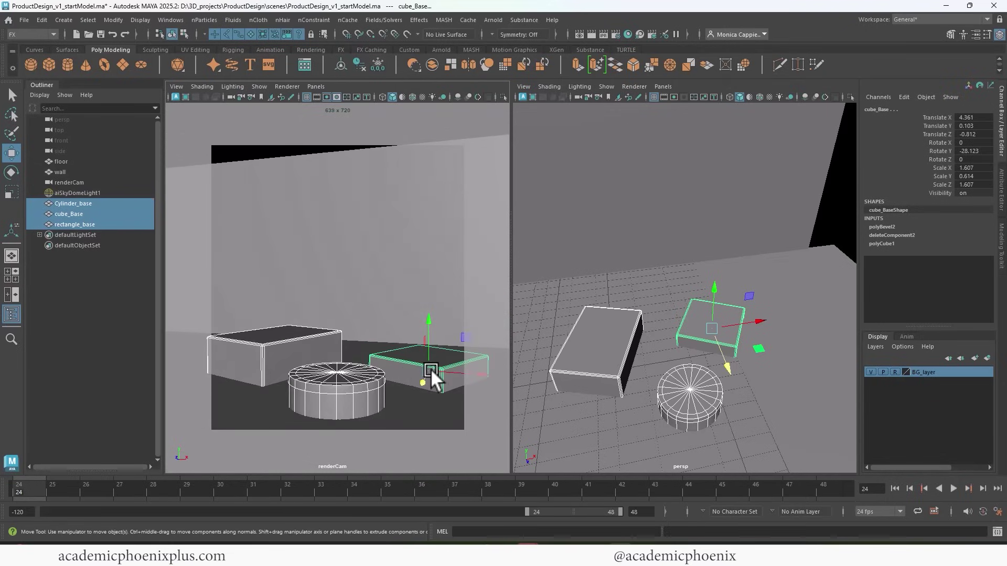
mouse_move(426, 370)
middle_mouse_down("alt")
mouse_move(421, 376)
mouse_move(420, 360)
middle_mouse_up("alt")
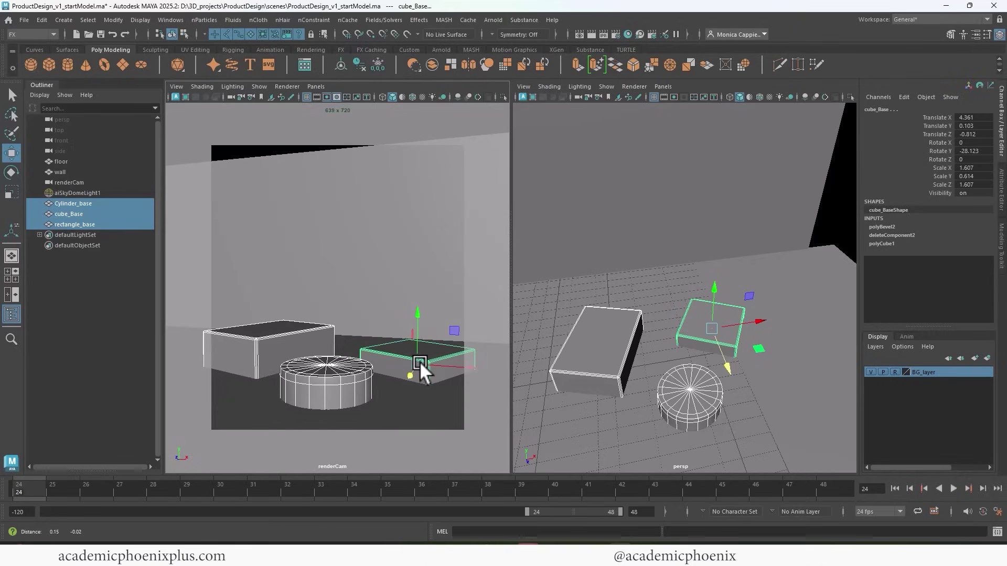
Raise the wall to about 2.256 in Translate Y to fill the camera's background, and render the current frame
left_click(392, 262)
left_click_drag(203, 300, 335, 203)
left_click(81, 169)
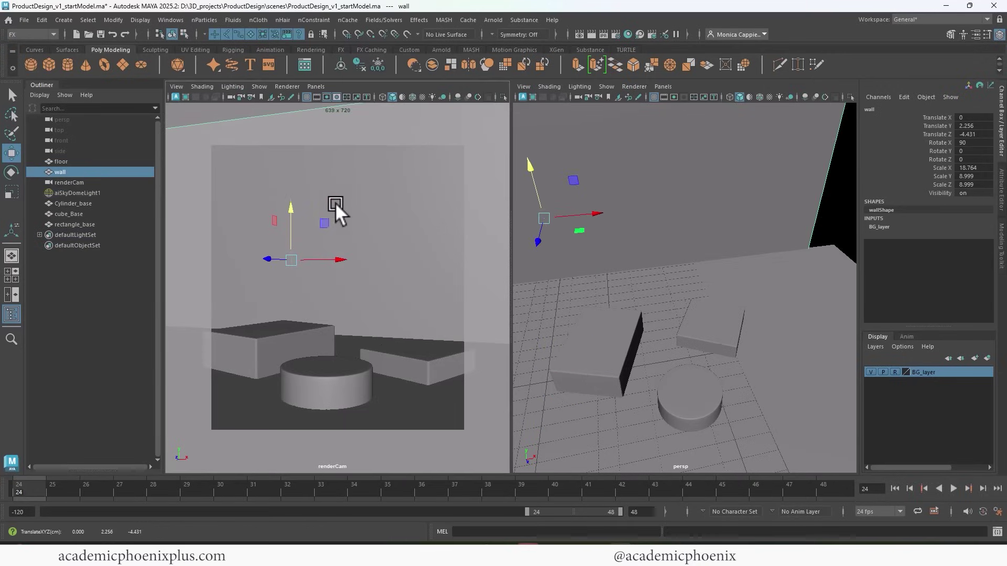
left_click(590, 34)
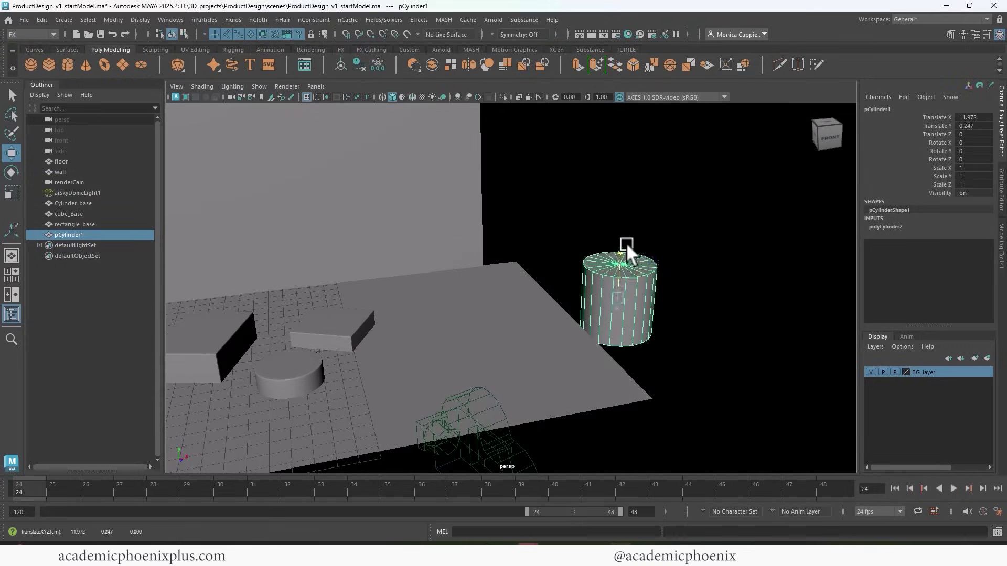
Raise the new cylinder beside the floor to about 2.57 in Translate Y and set its cap subdivisions to 0
left_click_drag(625, 242, 688, 205)
key("f")
left_click(887, 228)
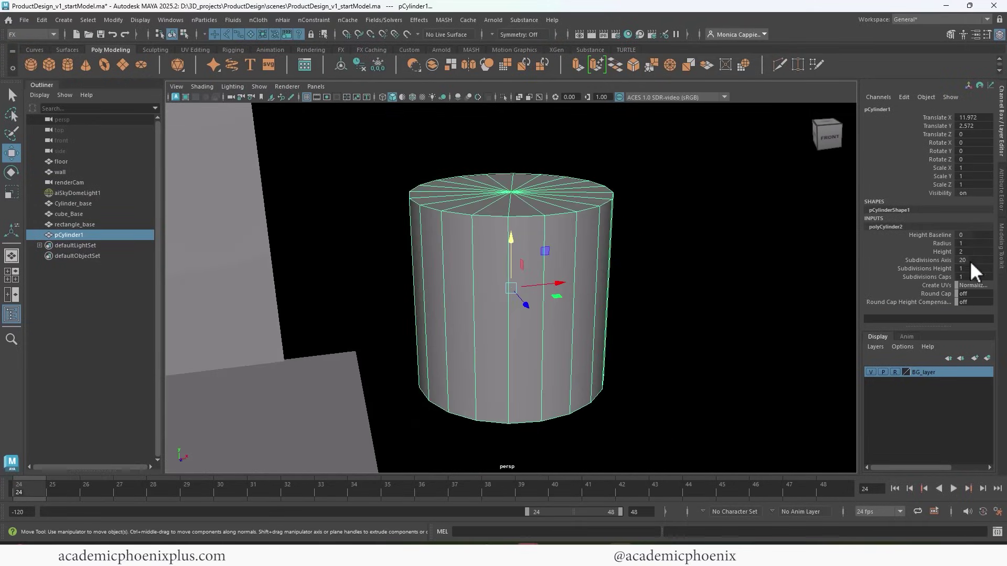
left_click(970, 277)
type("0")
key("Return")
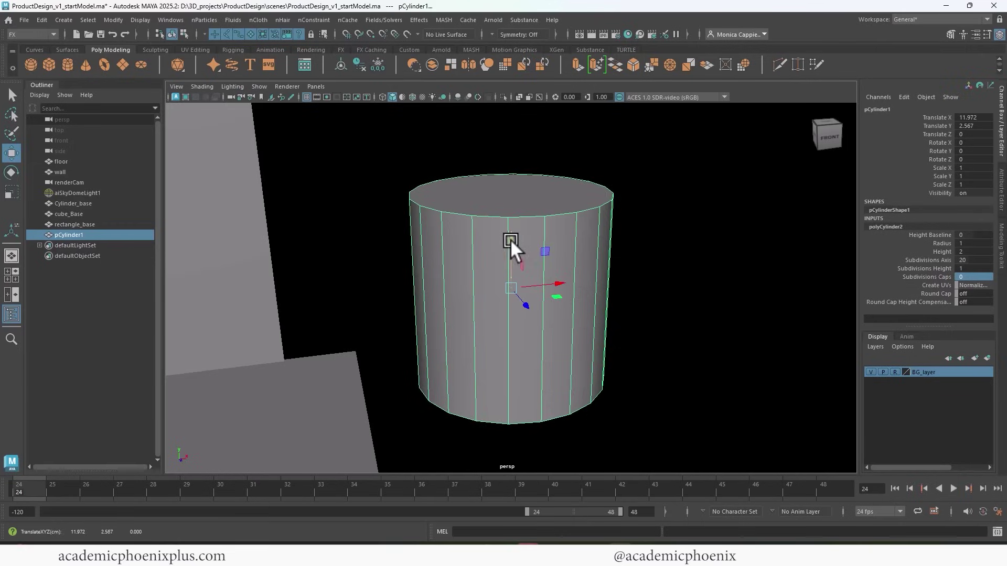
Flatten the new cylinder to about 0.447 in Scale Y for the jar body
key("r")
left_click_drag(512, 240, 505, 276)
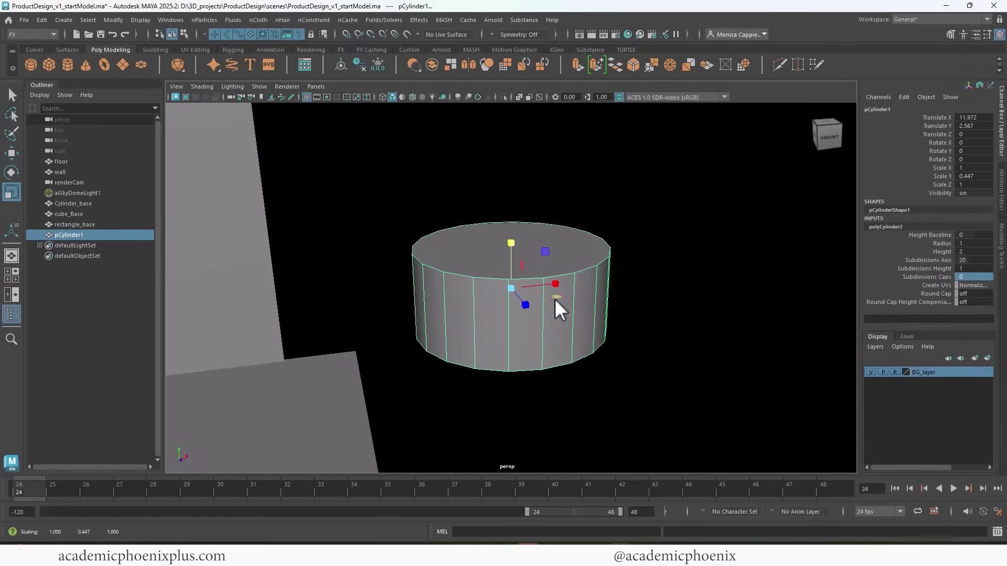
Extrude the cylinder's top face slightly upward and scale it inward to form a small bevel
right_click_drag(555, 298, 554, 294)
left_click(519, 253)
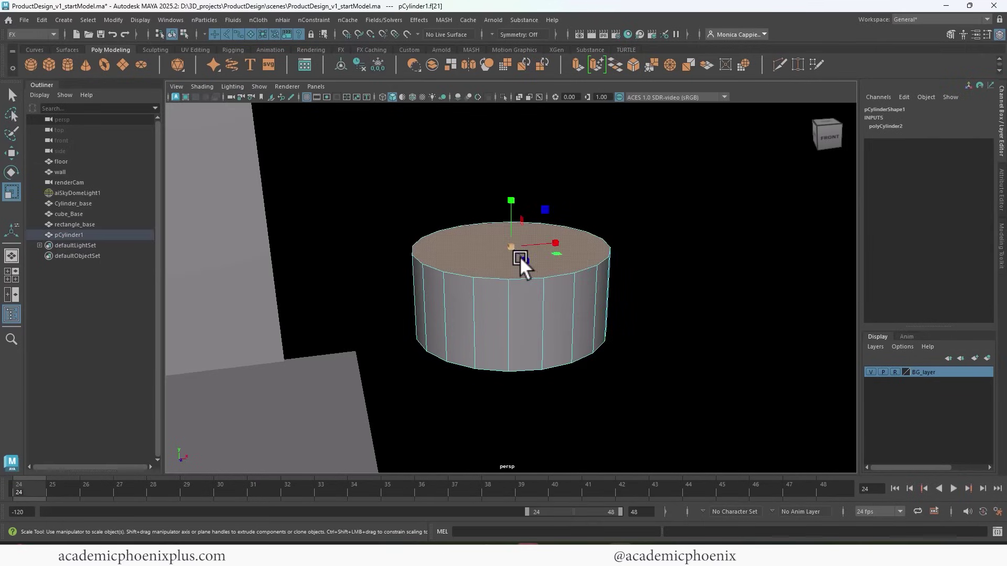
key("ctrl+e")
mouse_move(514, 212)
left_mouse_down()
mouse_move(505, 242)
mouse_move(509, 211)
left_mouse_up()
key("r")
Extrude the top face up about 0.016, then extrude it again slightly outward and upward to finish the groove under the lid
key("ctrl+e")
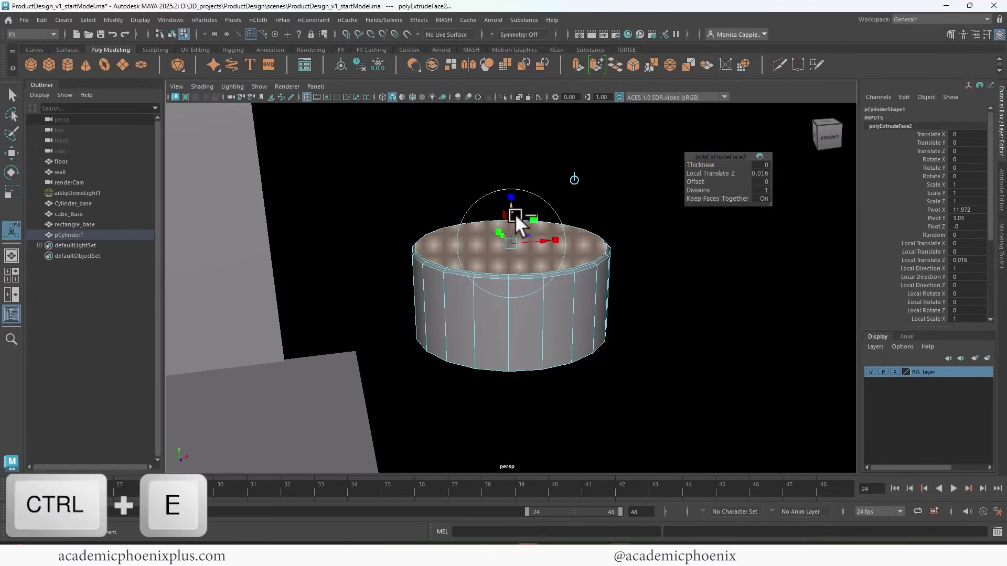
key("ctrl+r")
key("Escape")
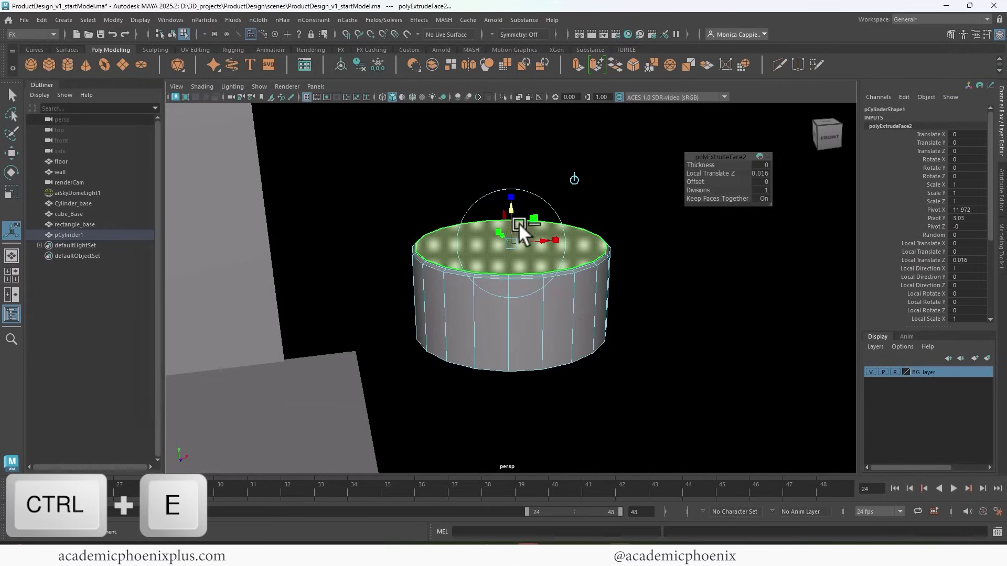
key("ctrl+e")
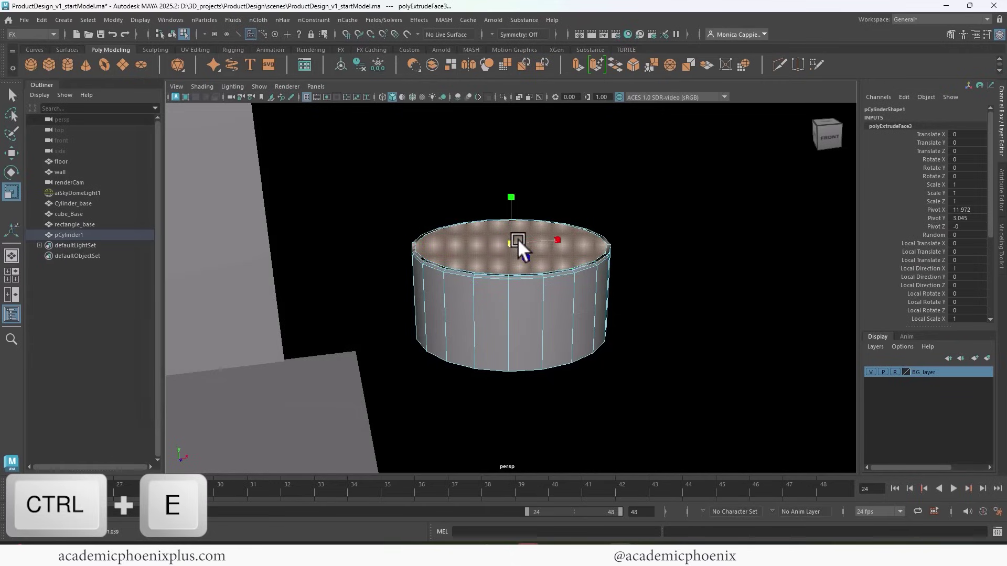
key("w")
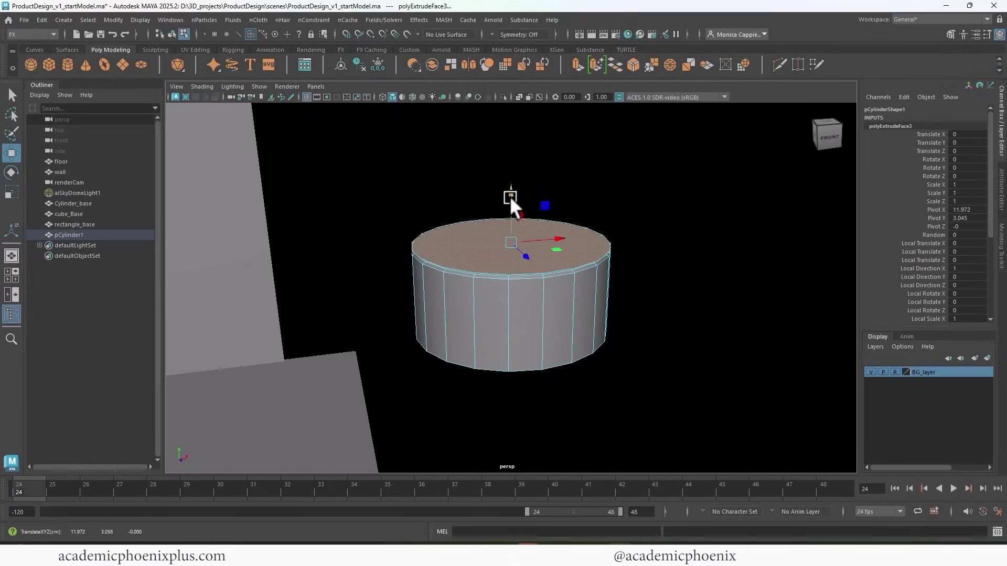
Extrude the top face up about 0.317 to form the lid, then extrude it again and scale it inward
key("ctrl+e")
left_click_drag(512, 206, 516, 175)
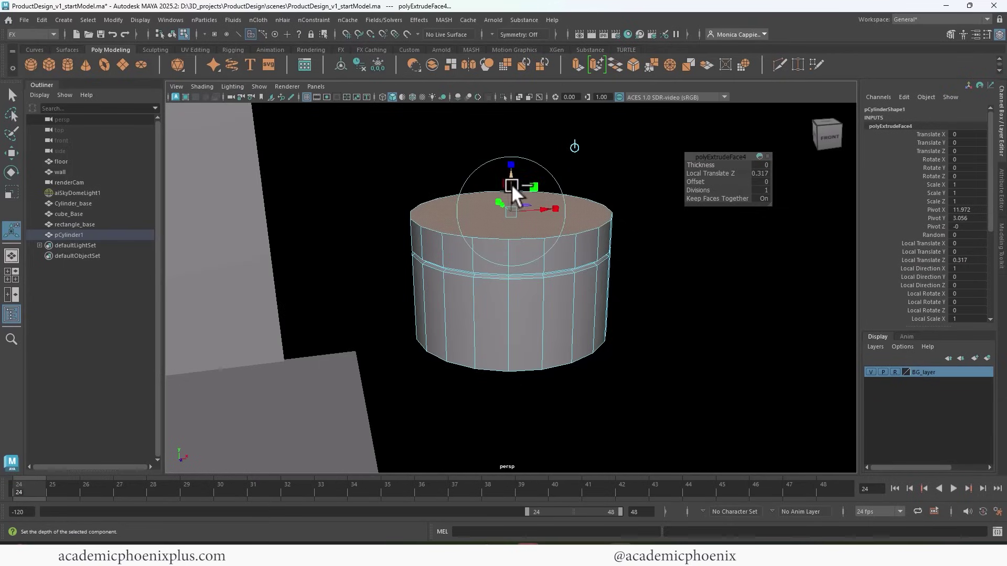
key("ctrl+e")
key("r")
left_click_drag(511, 210, 473, 215)
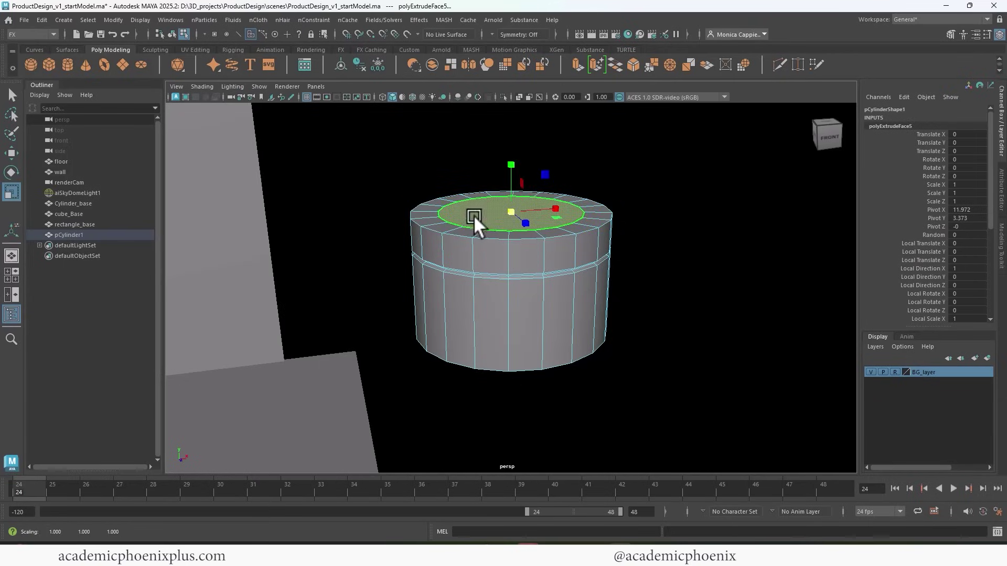
Extrude the lid's inner top face down about 0.051 and extrude it once more for scaling inward to start a recessed groove
key("ctrl+e")
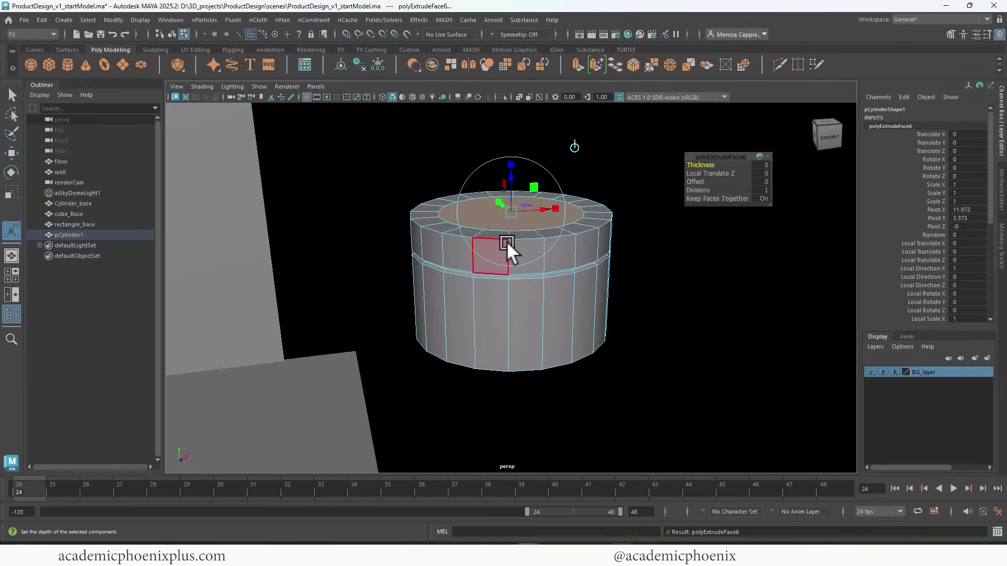
left_click_drag(512, 184, 512, 182)
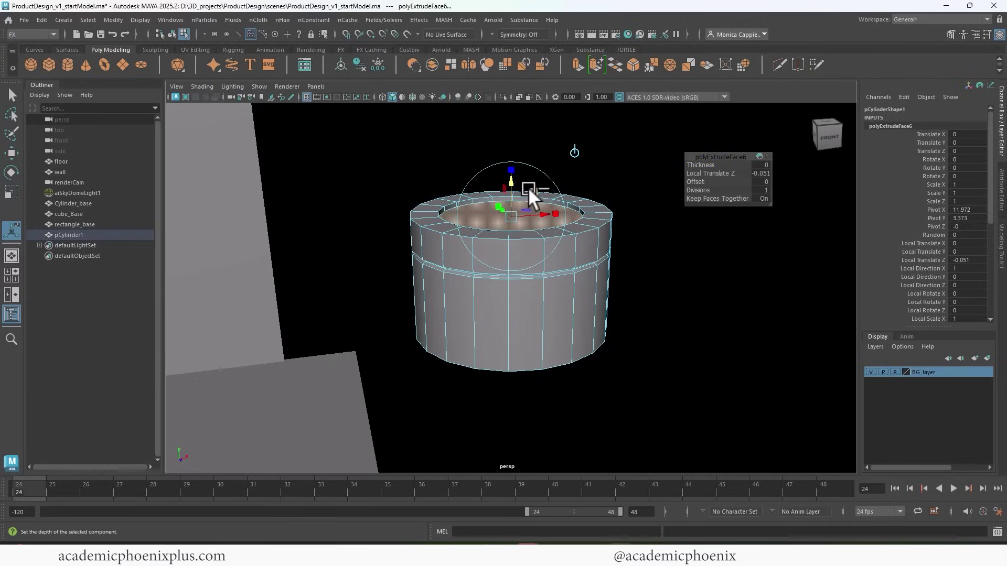
key("ctrl+e")
key("r")
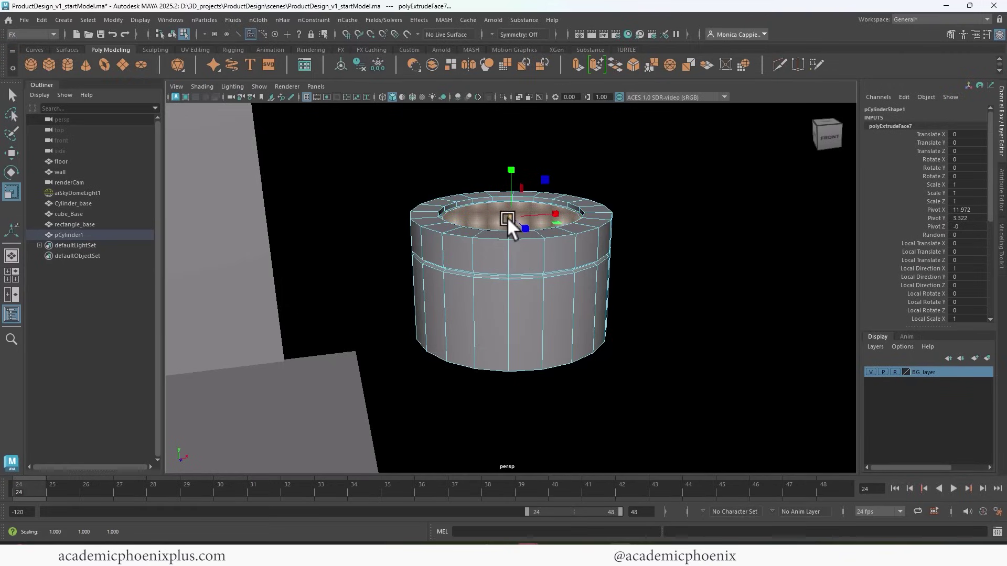
Extrude the recessed face back up to the lid's rim level, then extrude it again and scale it inward
key("ctrl+e")
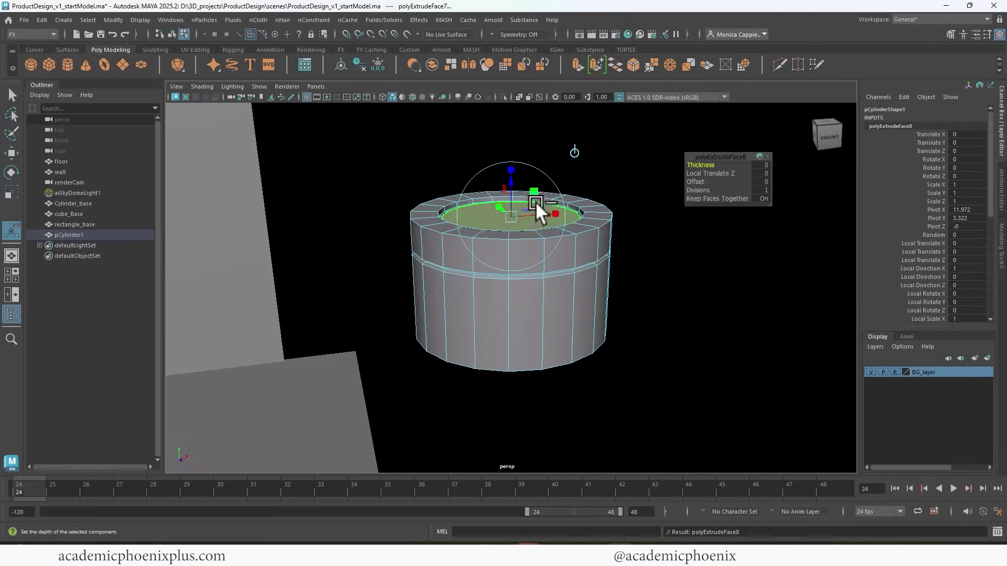
left_click_drag(515, 182, 520, 184)
key("ctrl+e")
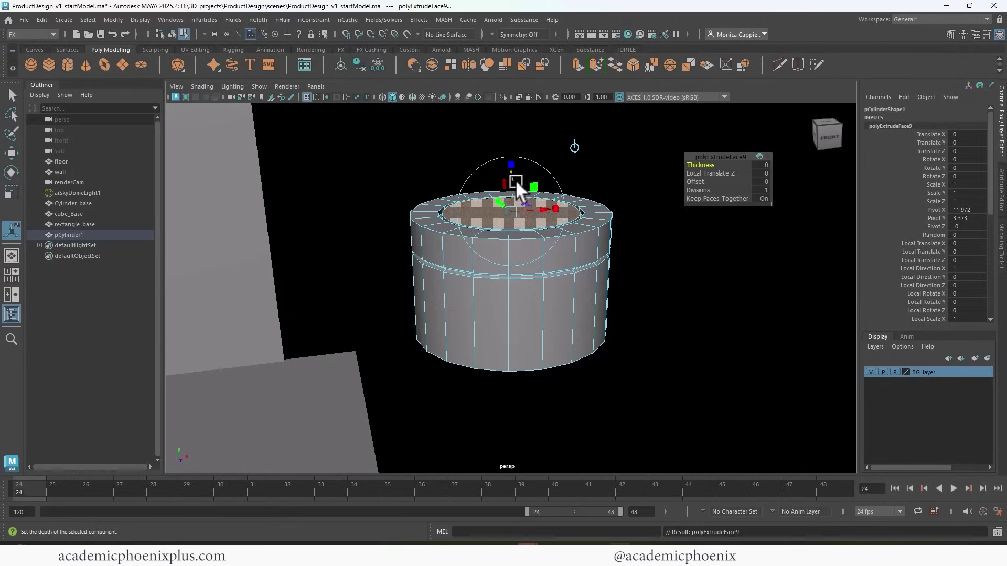
key("r")
left_click_drag(508, 215, 470, 210)
Check the whole jar in smooth mesh preview and return it to the unsmoothed display
right_click_drag(562, 225, 626, 193)
key("3")
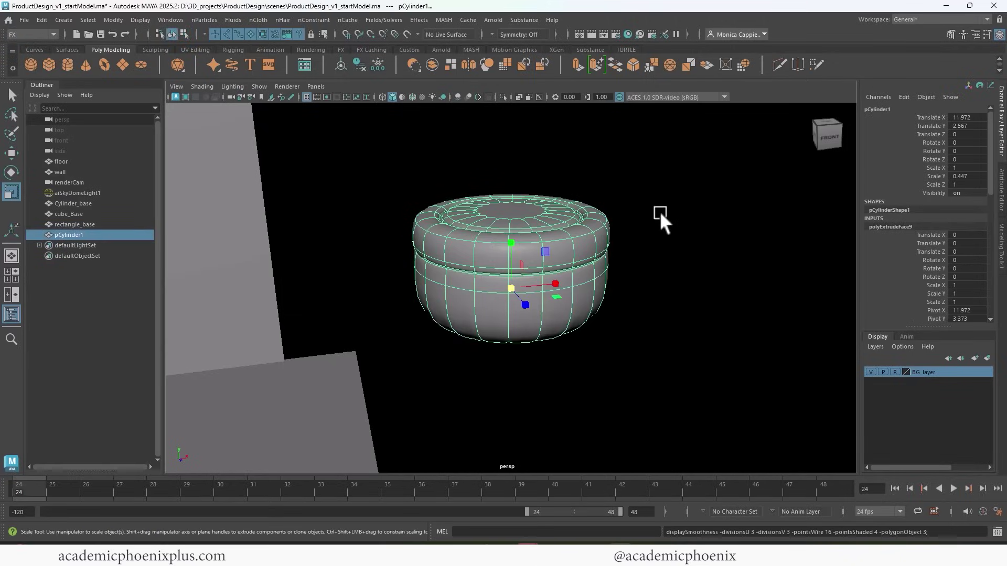
left_click(568, 308)
left_click(682, 299)
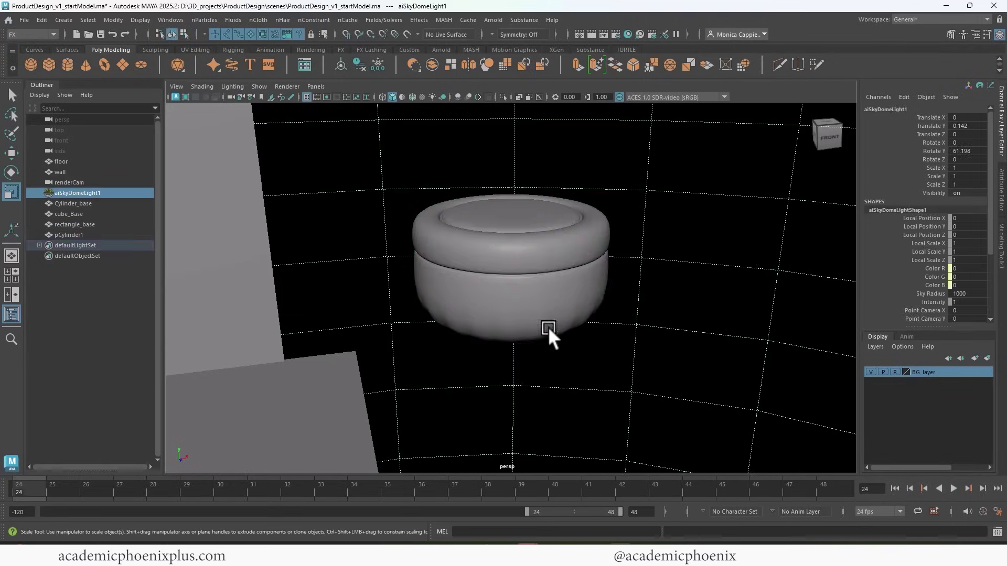
left_click(578, 301)
key("1")
Insert two supporting edge loops close to the jar's bottom edge and preview the jar smoothed
right_click_drag(573, 320, 567, 317, "shift")
left_click(509, 315)
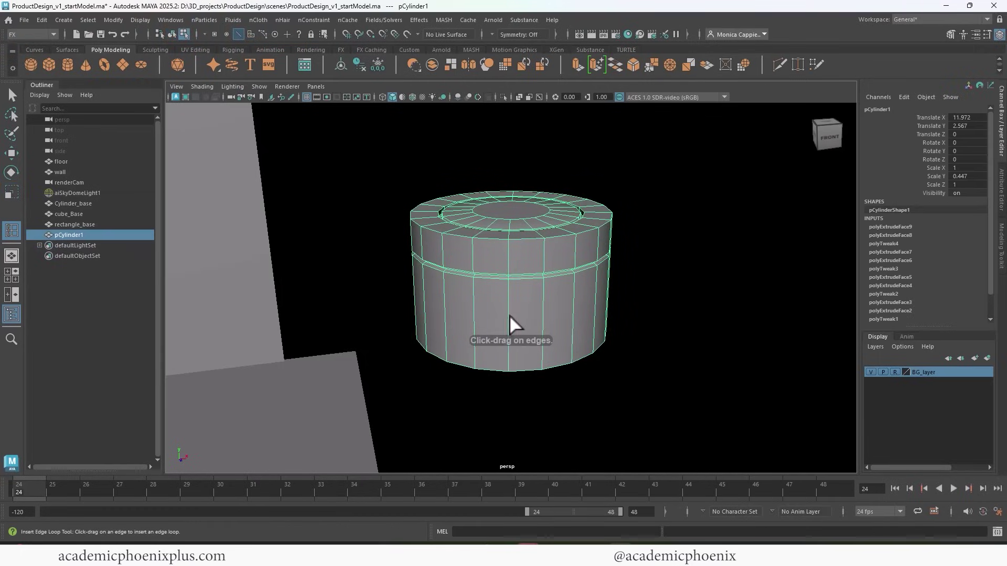
left_click_drag(512, 360, 510, 362)
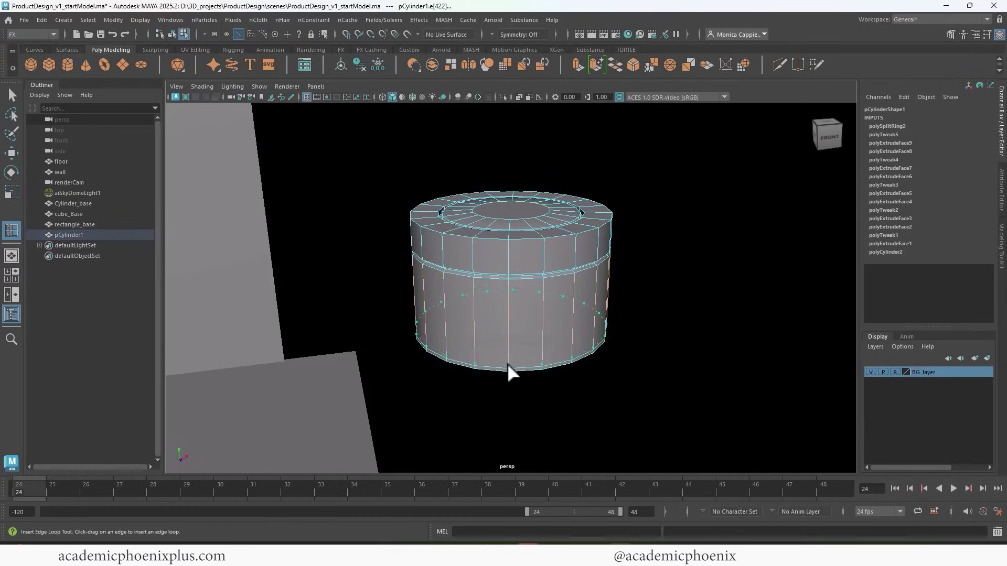
left_click(508, 363)
key("3")
left_click(11, 96)
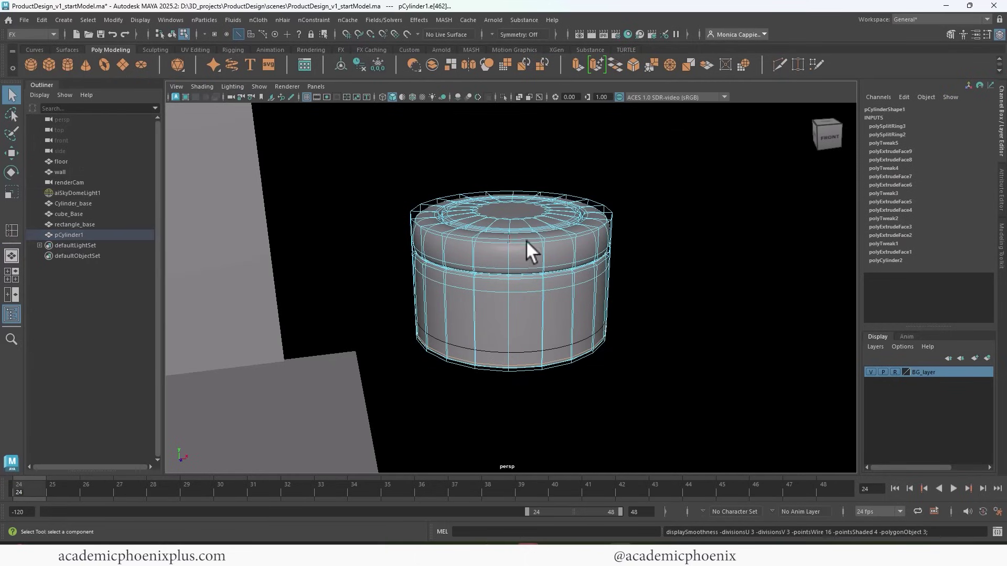
right_click_drag(527, 240, 620, 224)
left_click(623, 301)
Bevel the lid's outer top edge loop with a fraction of 0.2 and 2 segments
left_click_drag(623, 301, 546, 239, "alt")
left_click(543, 241)
scroll(543, 242, "up", 5)
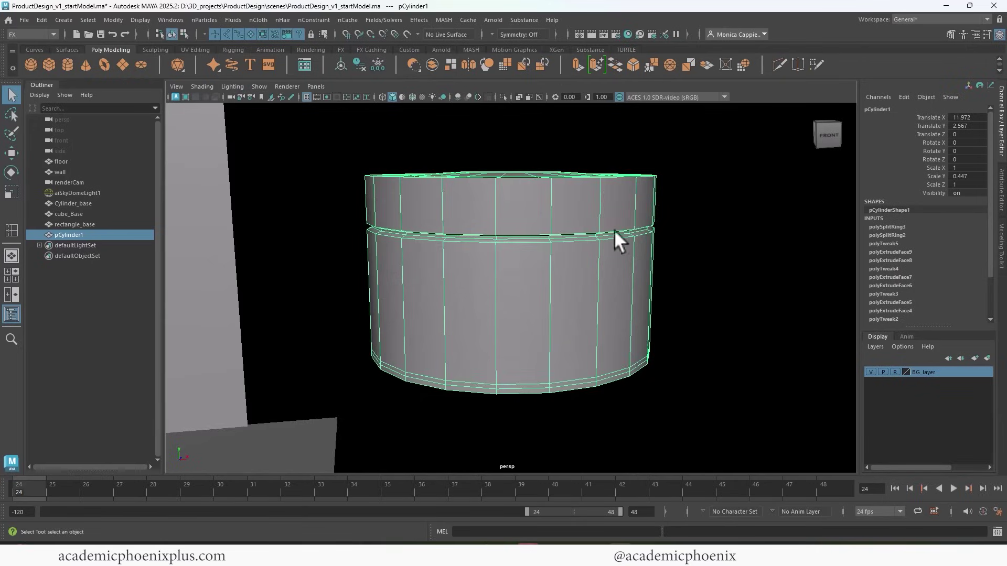
right_click(533, 208)
left_click(539, 177)
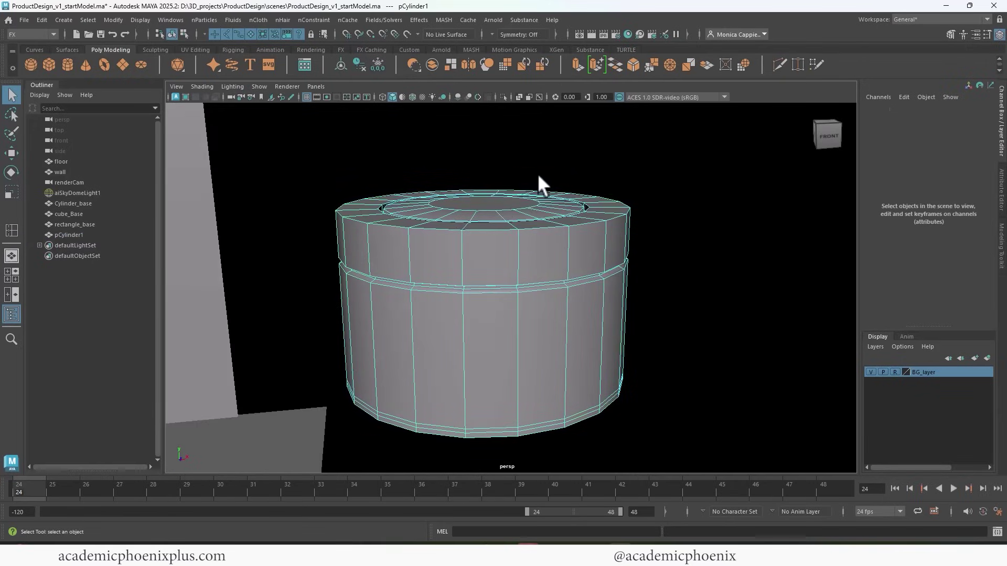
double_click(540, 227)
key("ctrl+b")
mouse_move(703, 174)
left_mouse_down()
mouse_move(714, 173)
mouse_move(700, 165)
left_mouse_up()
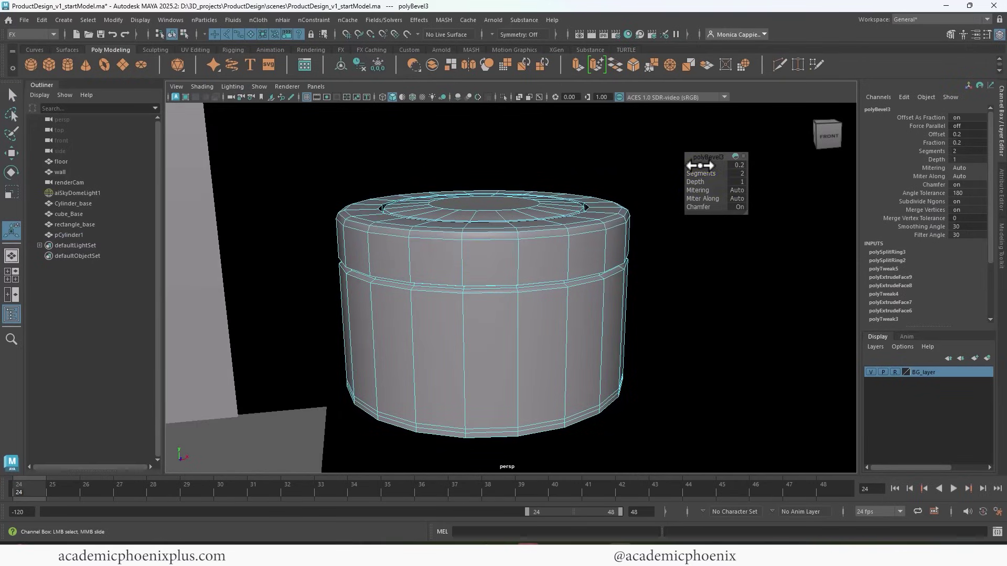
Check the beveled lid in smooth mesh preview from the front and return to the unsmoothed display
key("3")
right_click_drag(539, 247, 618, 211)
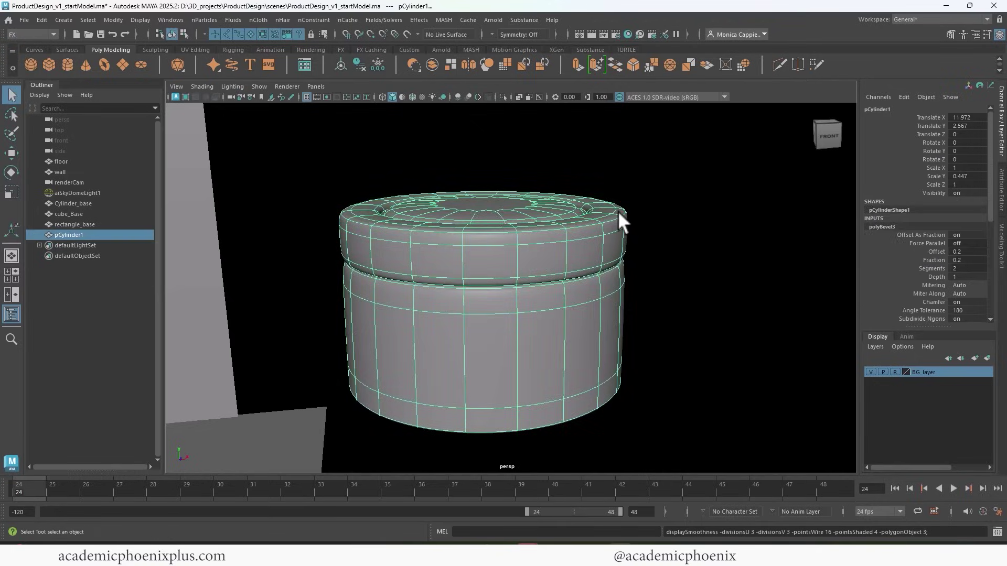
left_click(656, 231)
left_click_drag(577, 327, 539, 328, "alt")
left_click(533, 317)
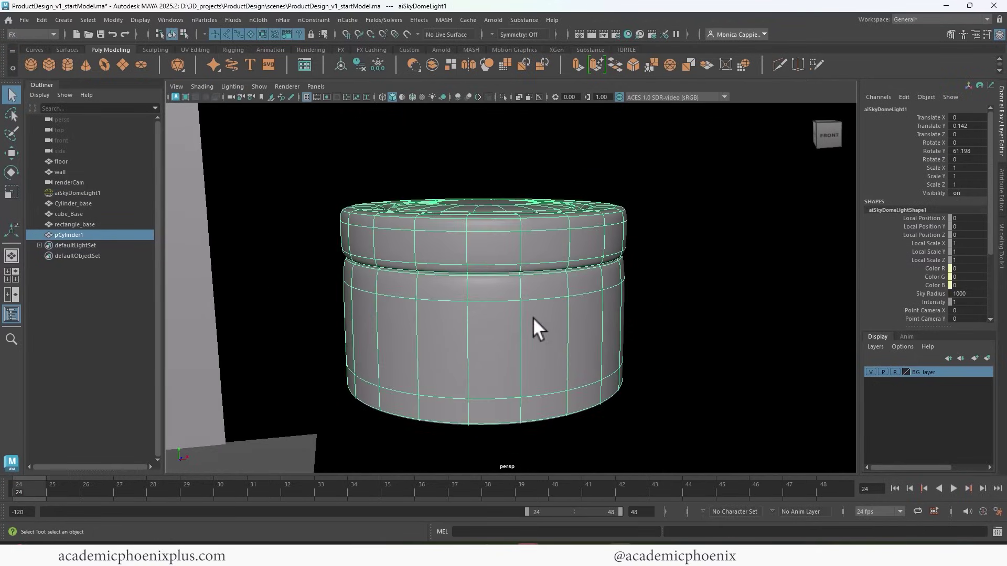
key("1")
Insert supporting edge loops along the lid's lower edge and the body's upper edge, and display the jar smoothed
right_click_drag(456, 272, 499, 270, "alt")
left_click_drag(499, 269, 524, 245, "alt")
right_click(491, 232, "shift")
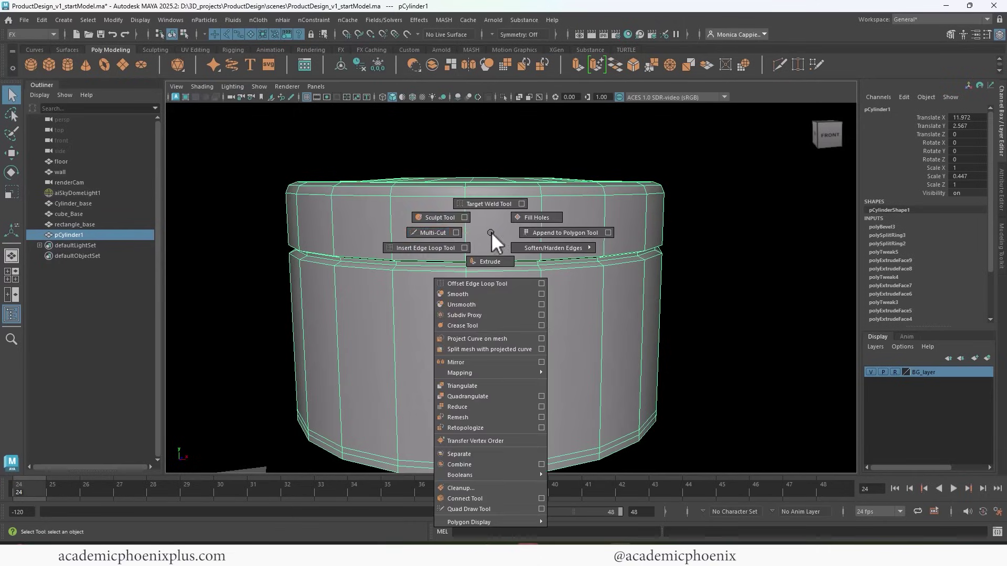
left_click(434, 243)
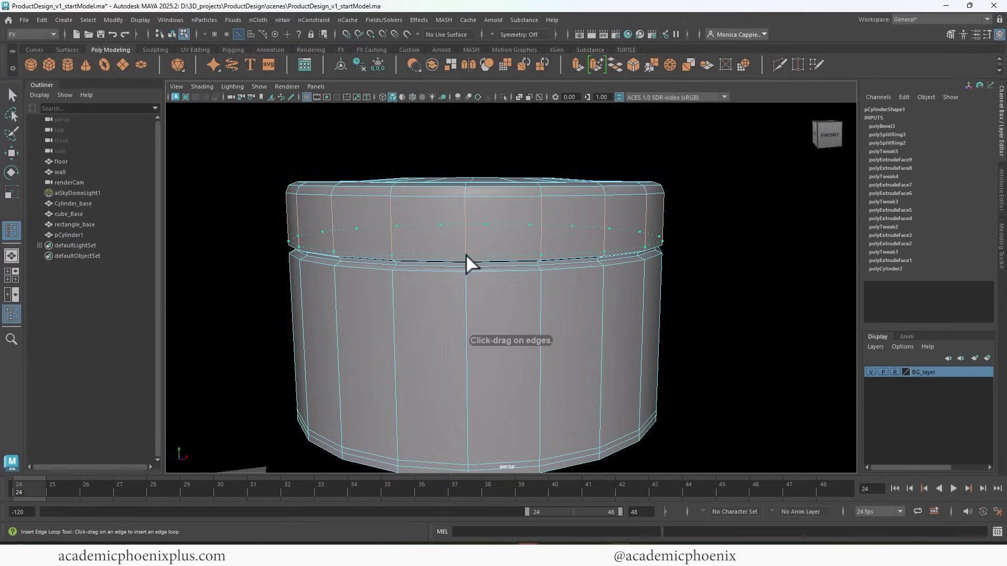
left_click_drag(466, 254, 463, 272)
left_click(466, 273)
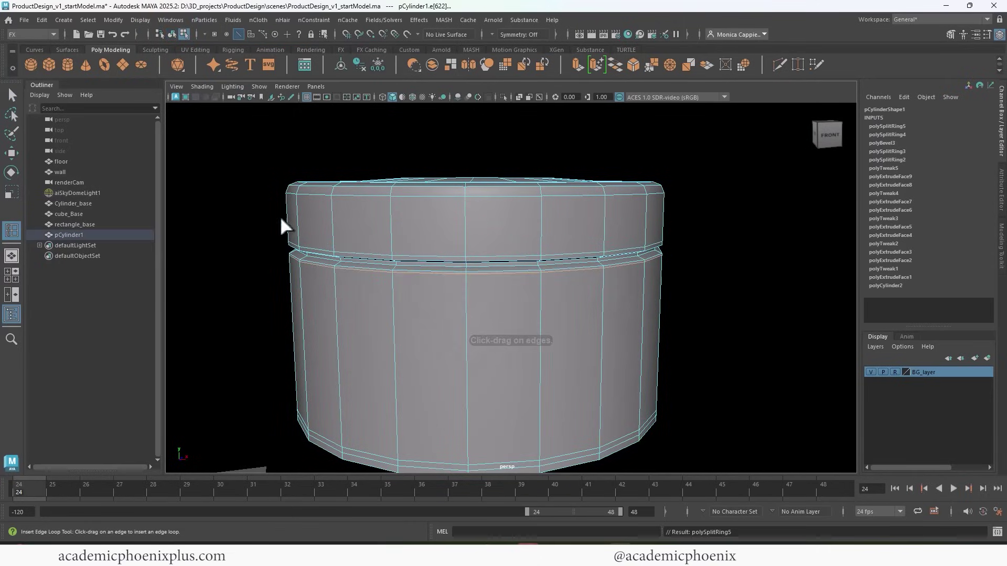
left_click(12, 95)
key("3")
right_click_drag(447, 209, 509, 171)
Place the jar's pivot at its base and move the jar over to the cylindrical podium
key("w")
scroll(599, 240, "down", 5)
middle_click_drag(626, 218, 619, 240)
key("Insert")
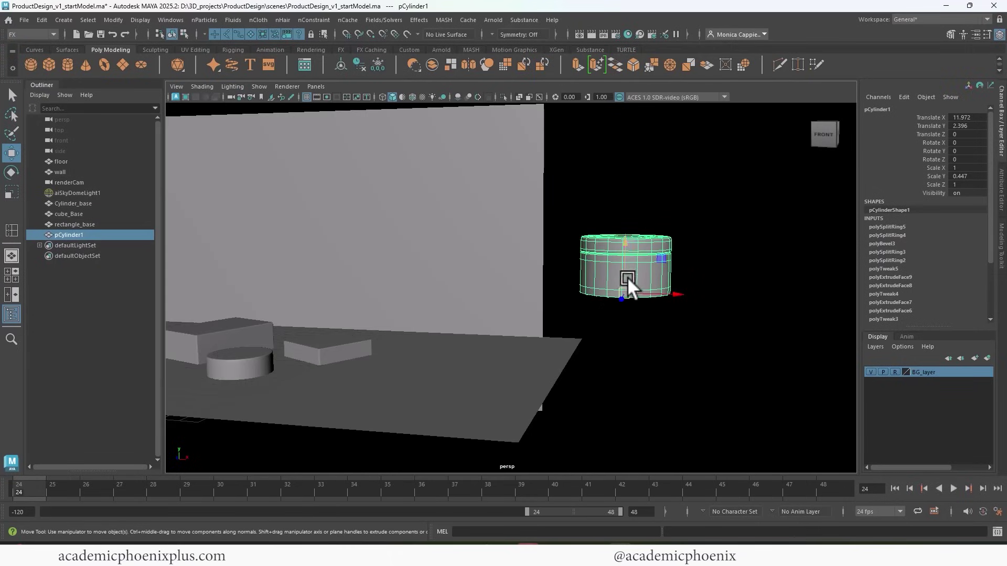
middle_click(243, 350)
Scale the jar down uniformly to about 0.445 in X and Z and 0.199 in Y
key("r")
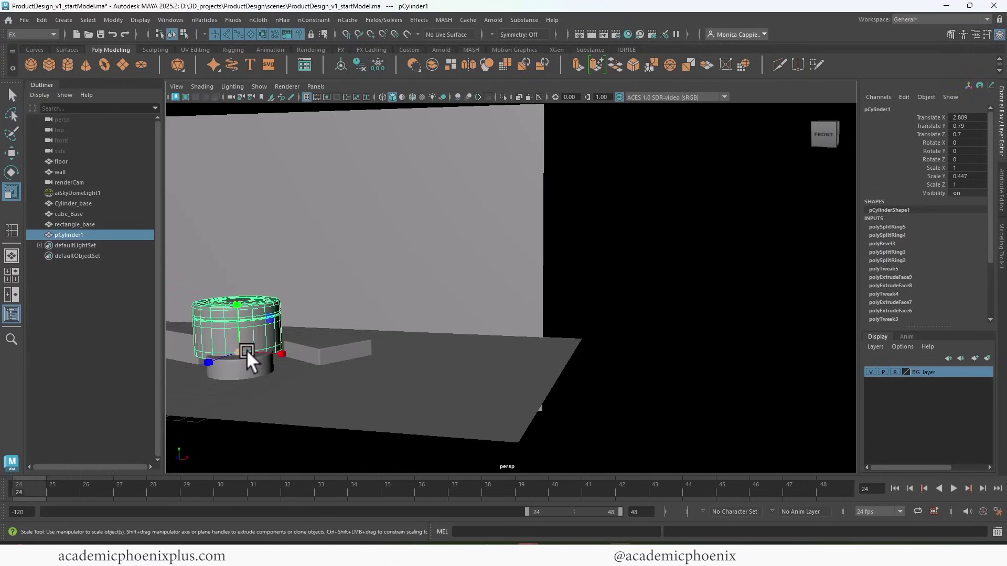
left_click_drag(240, 352, 199, 356)
left_click_drag(284, 353, 415, 200, "alt")
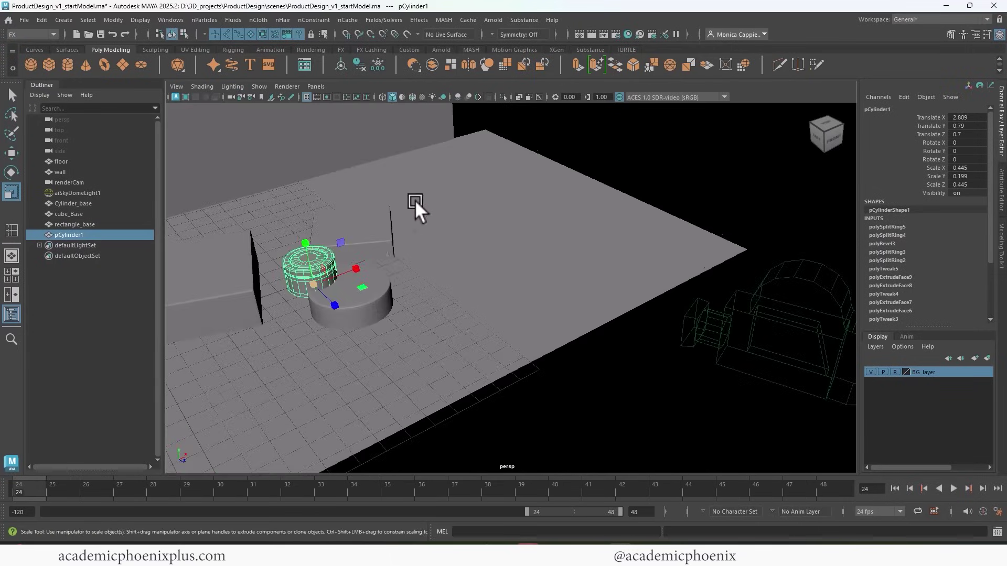
Position the jar centrally on top of the cylindrical podium at about X 3.249, Y 0.963, Z 1.317
key("w")
left_click_drag(335, 300, 395, 279)
left_click_drag(347, 254, 509, 351)
key("f")
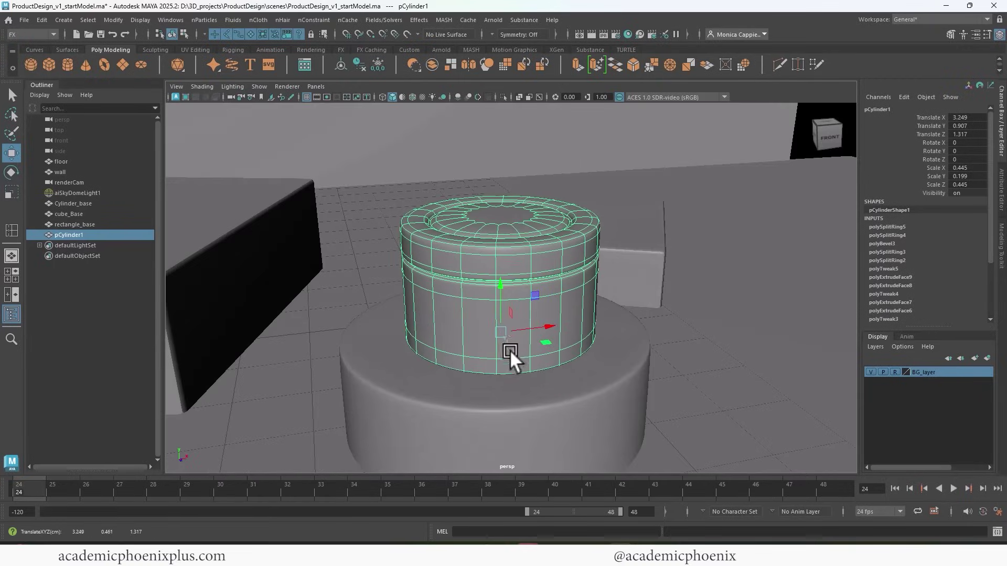
key("1")
left_click_drag(500, 279, 501, 267)
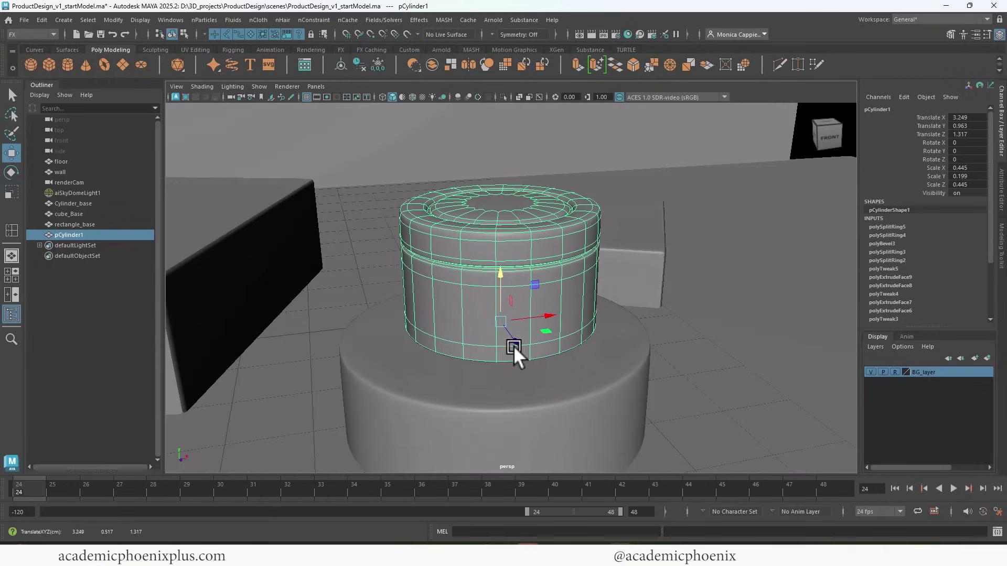
Examine how the jar's bottom rim sits on the podium by selecting edges along it in unsmoothed display
left_click_drag(514, 347, 457, 301, "alt")
right_click_drag(459, 236, 462, 181)
left_click(470, 337)
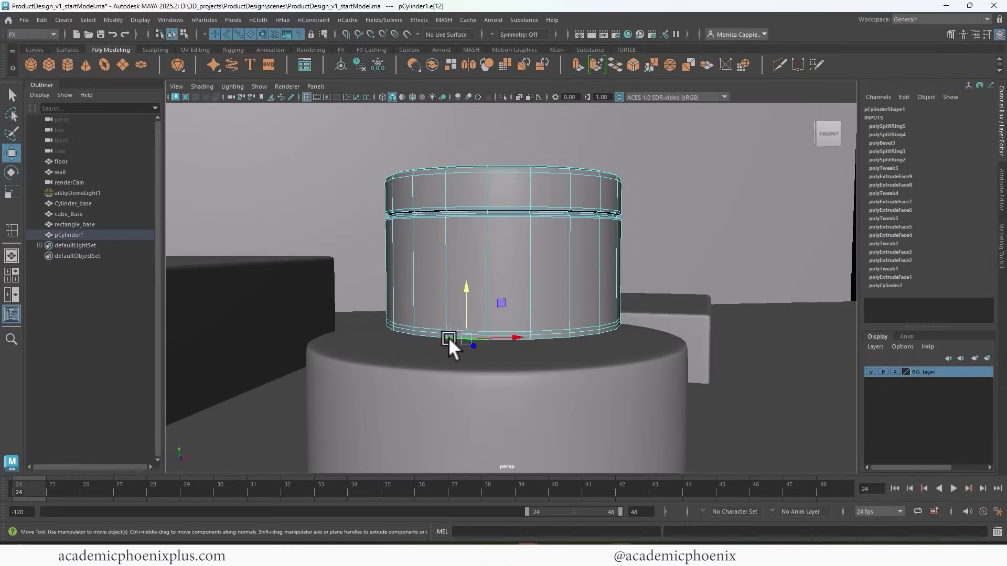
left_click(422, 335)
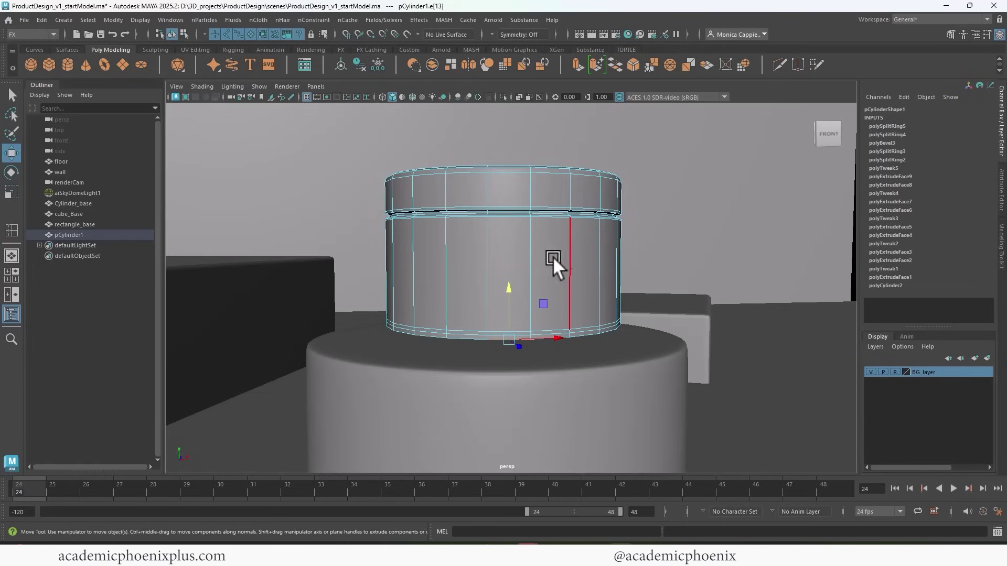
Use Multi-Cut to cut an edge between two opposite vertices across the lid's central top face
left_click_drag(551, 258, 574, 235, "alt")
middle_click_drag(575, 234, 507, 287, "alt")
right_click_drag(508, 207, 545, 186)
scroll(533, 198, "up", 4)
middle_click_drag(515, 228, 527, 257, "alt")
right_click_drag(493, 210, 435, 209, "shift")
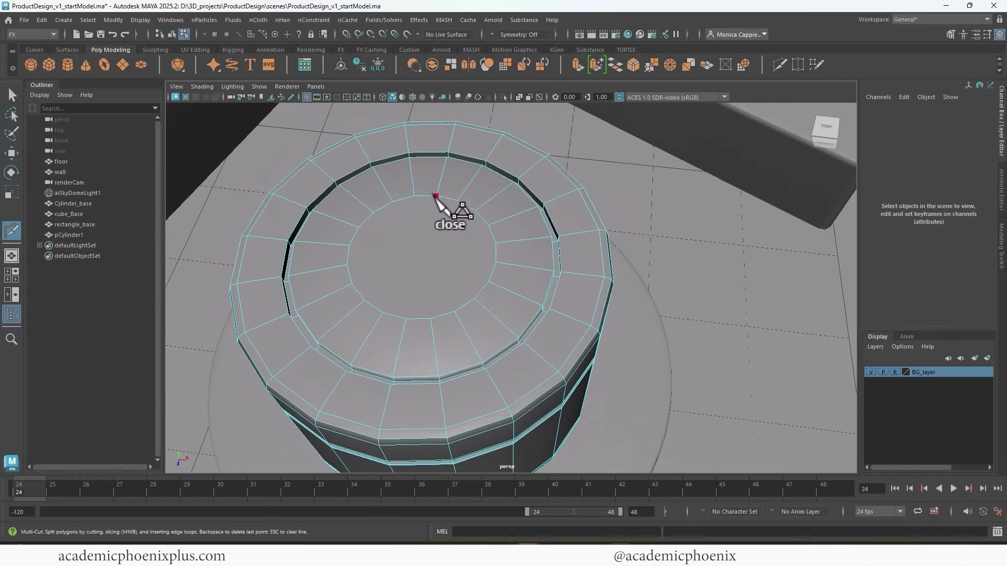
left_click(436, 196)
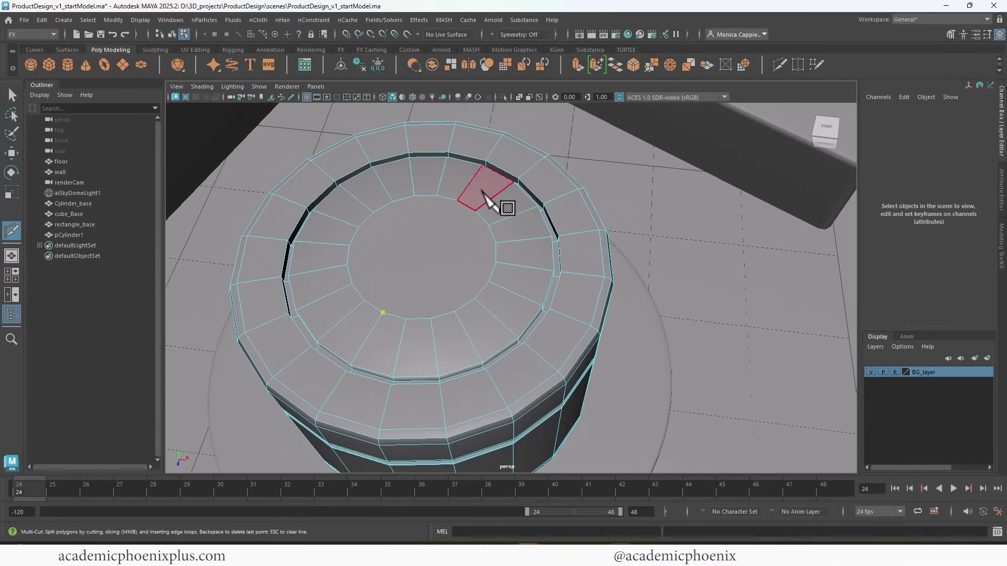
left_click(455, 201)
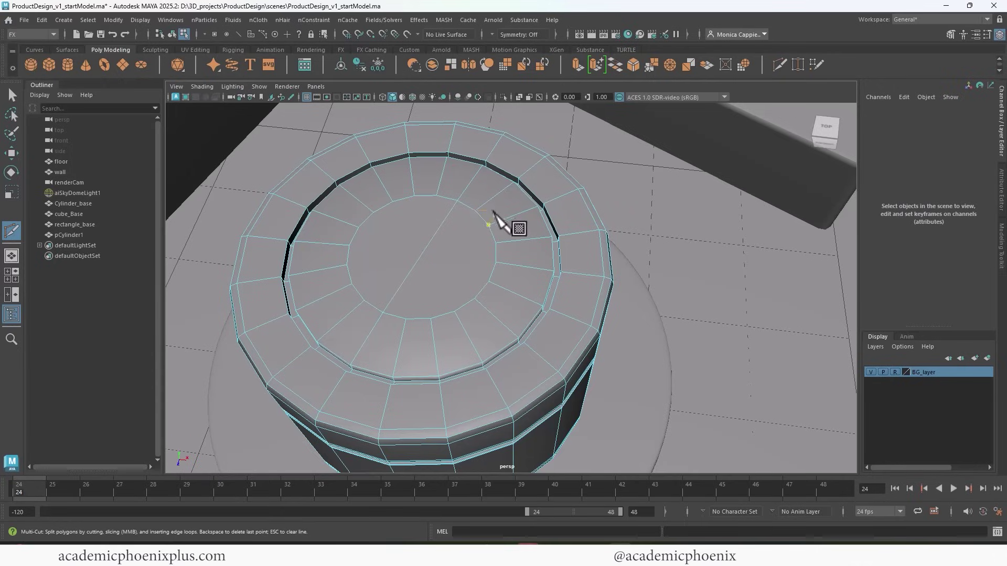
Cut a second edge across the lid's central face, parallel to the first, between the next pair of vertices
right_click(478, 212)
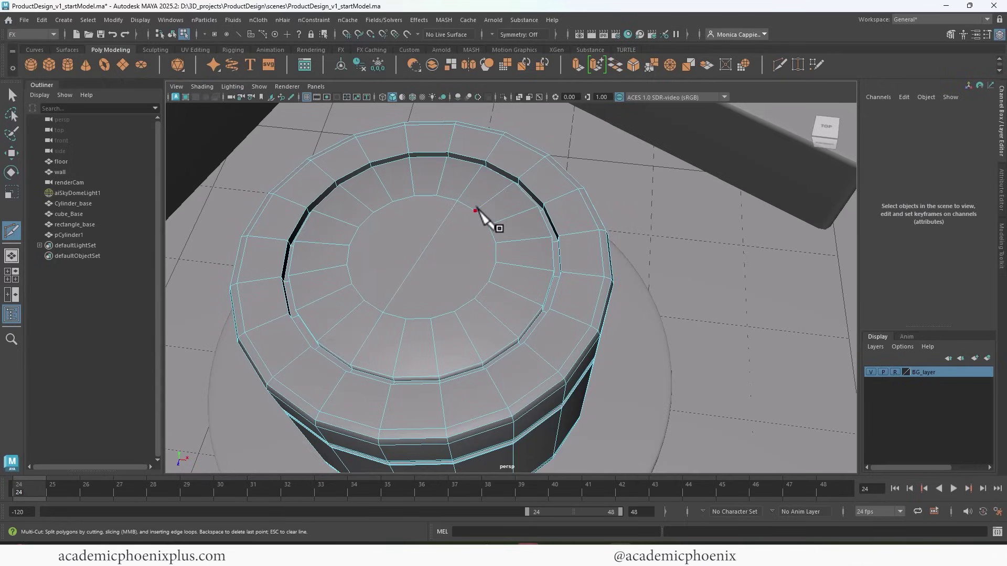
left_click(400, 318)
key("ctrl+z")
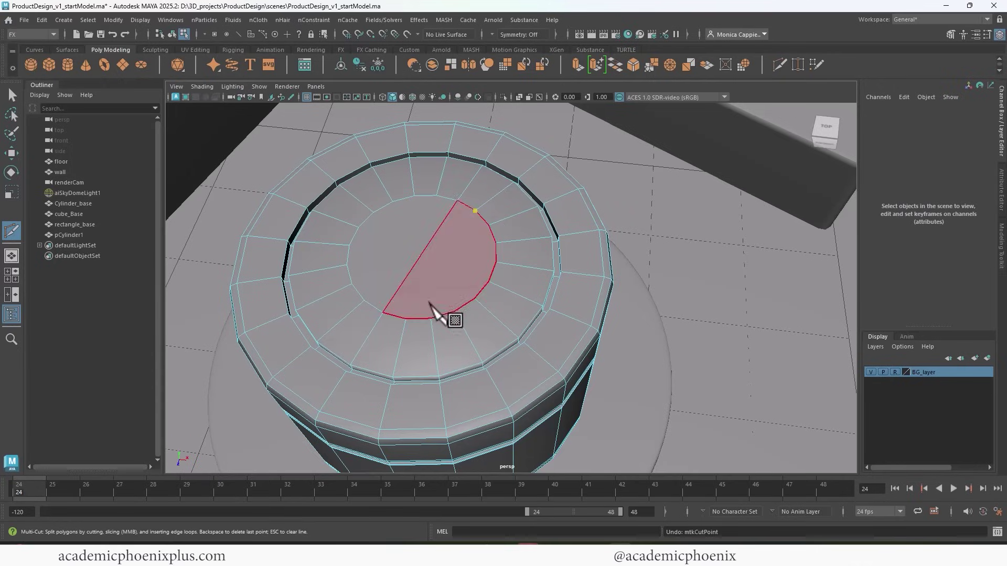
left_click_drag(409, 319, 389, 312)
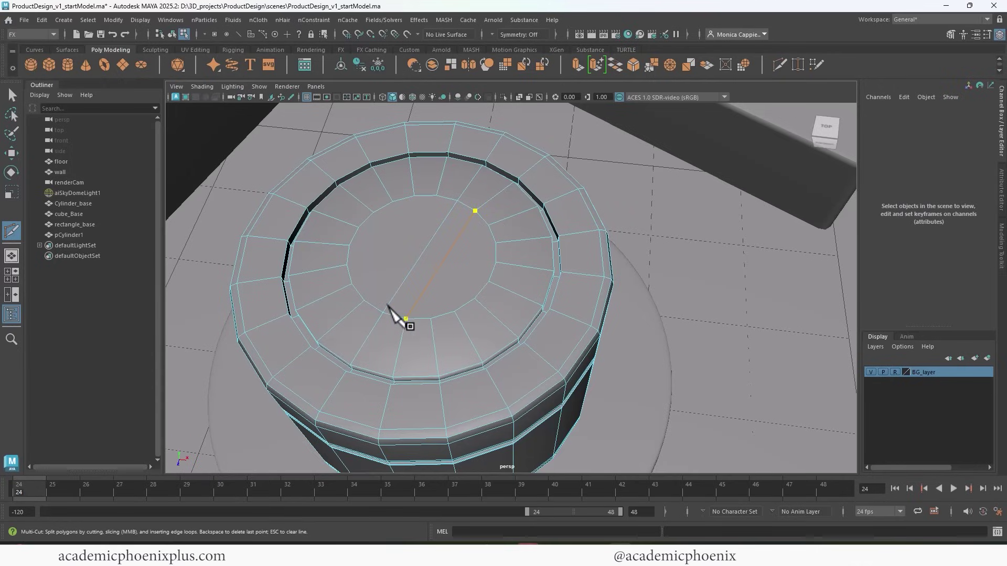
key("Return")
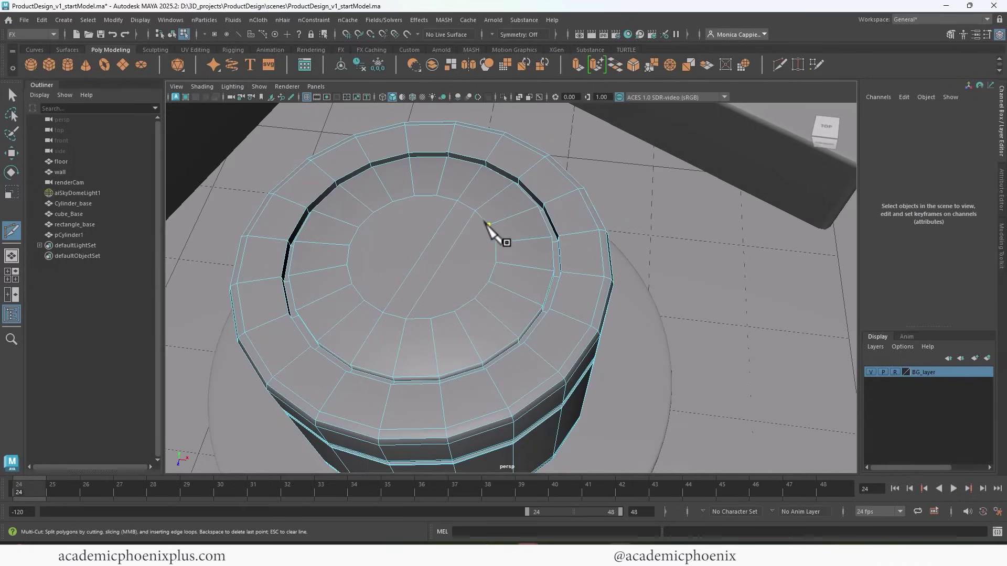
Cut the remaining edges parallel to the first two across the lid's central face, joining opposite vertex pairs
left_click(485, 217)
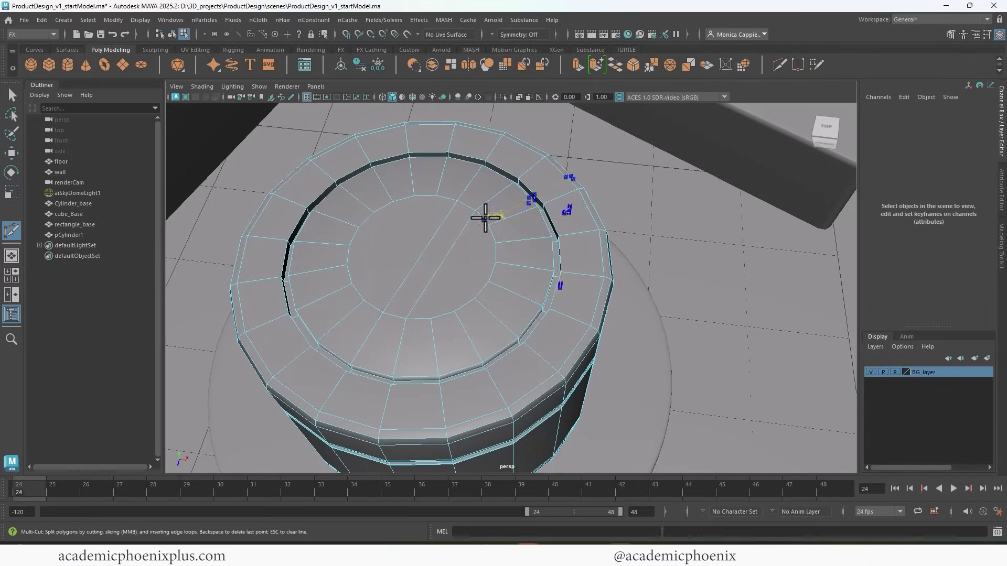
key("ctrl+z")
left_click(488, 225)
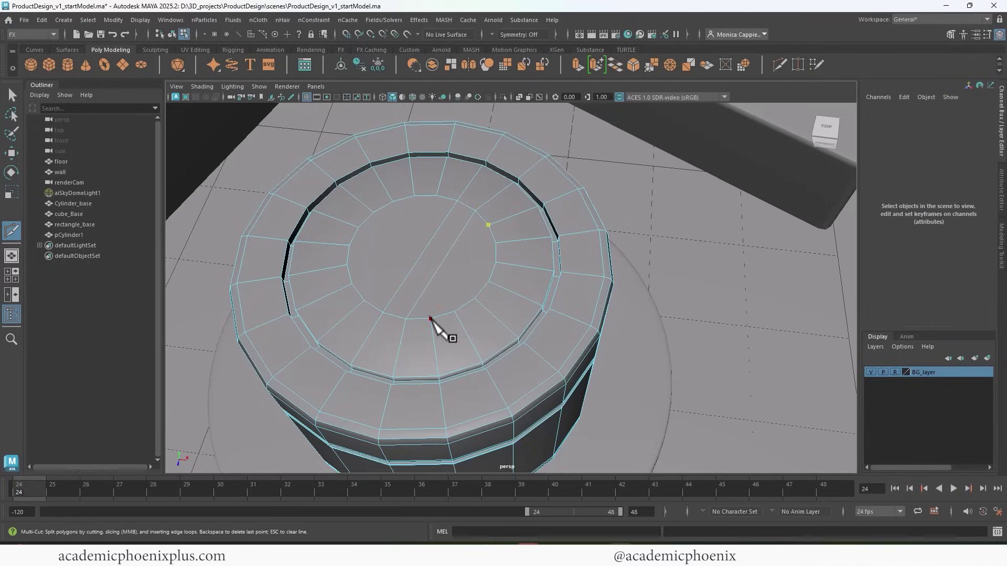
left_click(413, 196)
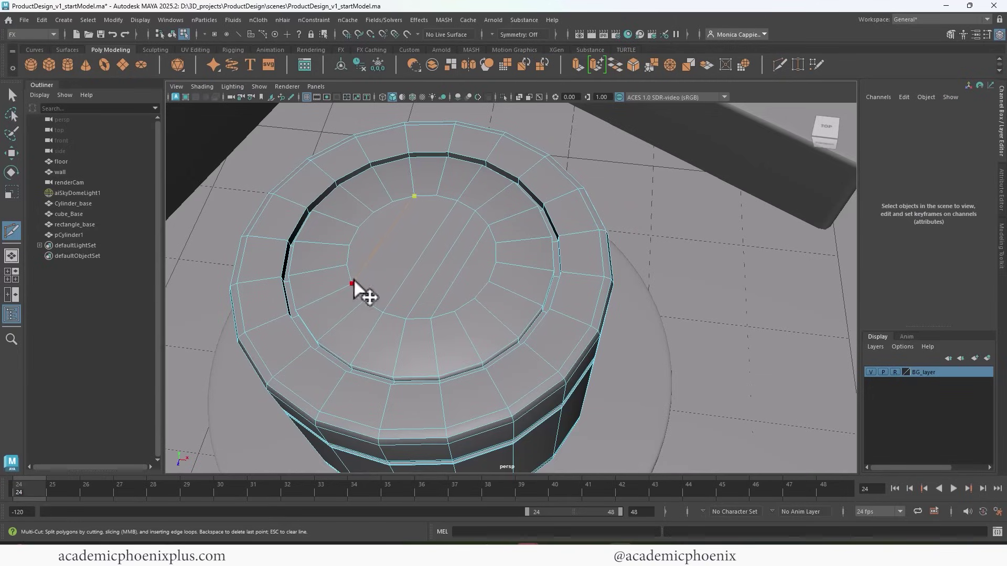
right_click(353, 282)
left_click(393, 202)
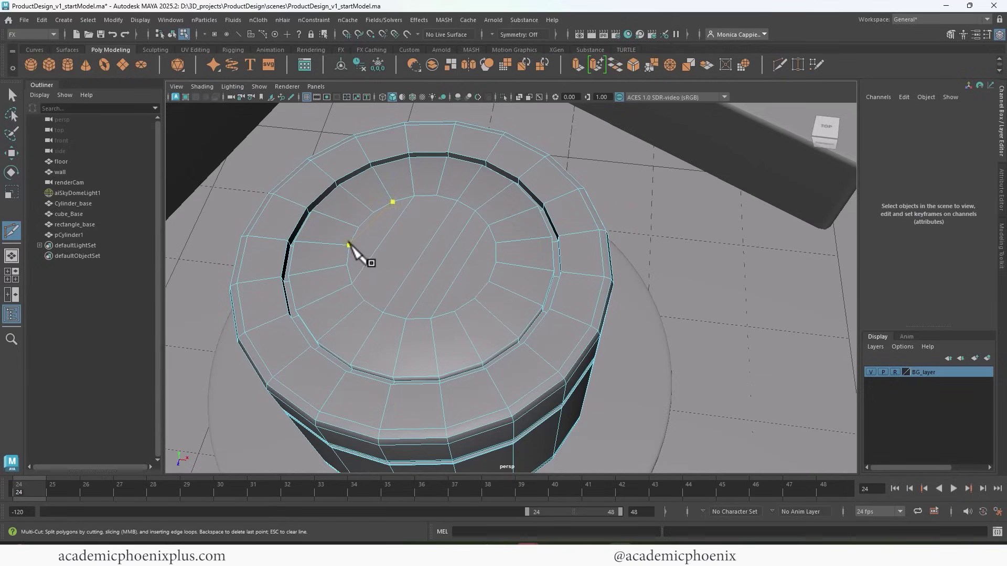
key("ctrl+z")
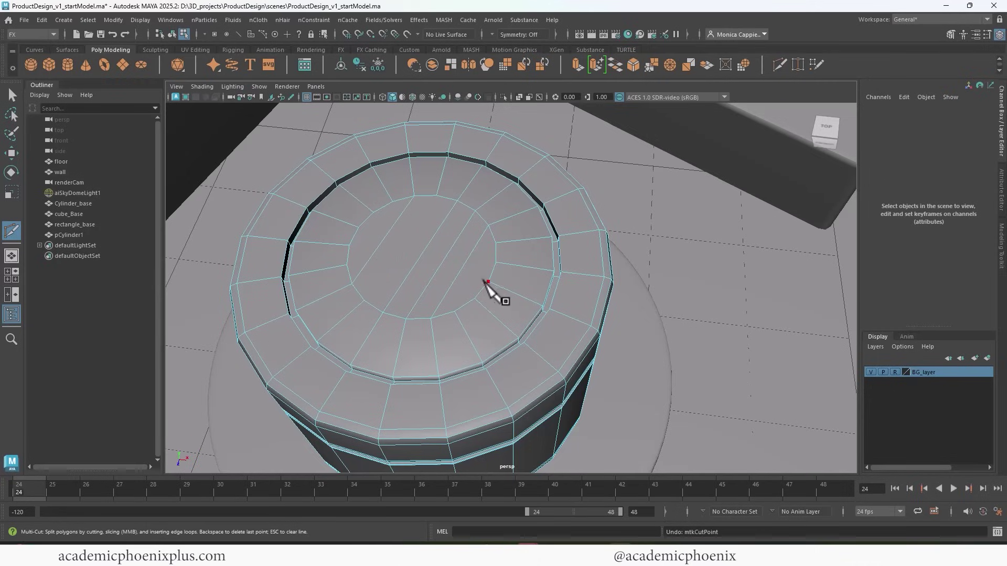
left_click(496, 242)
left_click(392, 202)
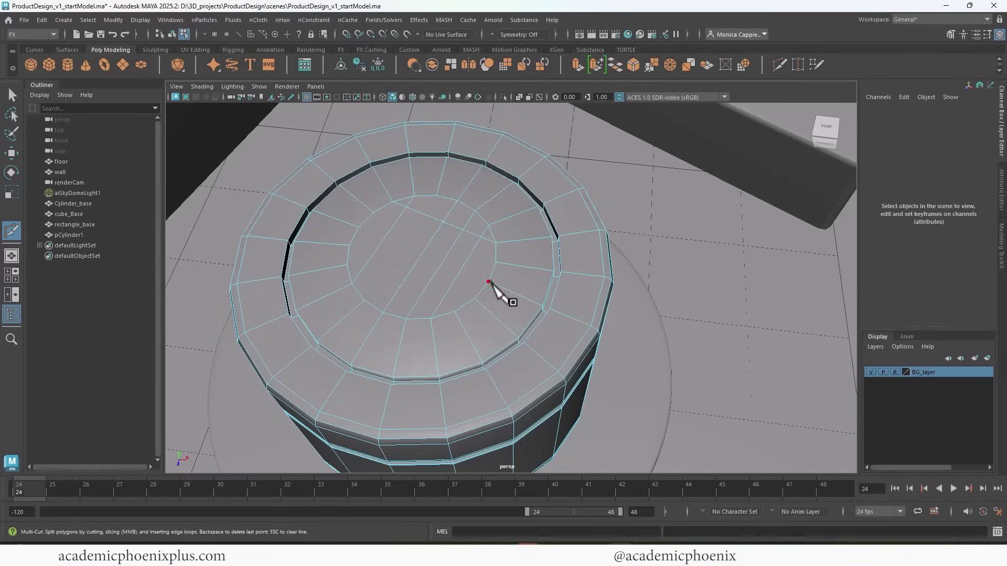
key("ctrl+z")
key("ctrl+z")
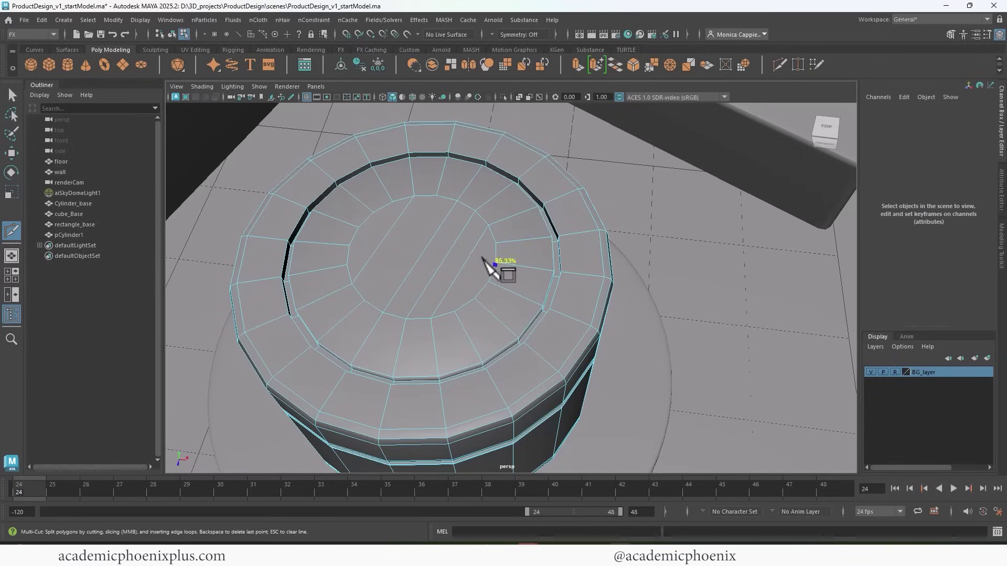
Cut edges crosswise to the parallel ones over the lid's central face, vertex to vertex, forming a grid of quads
left_click(373, 213)
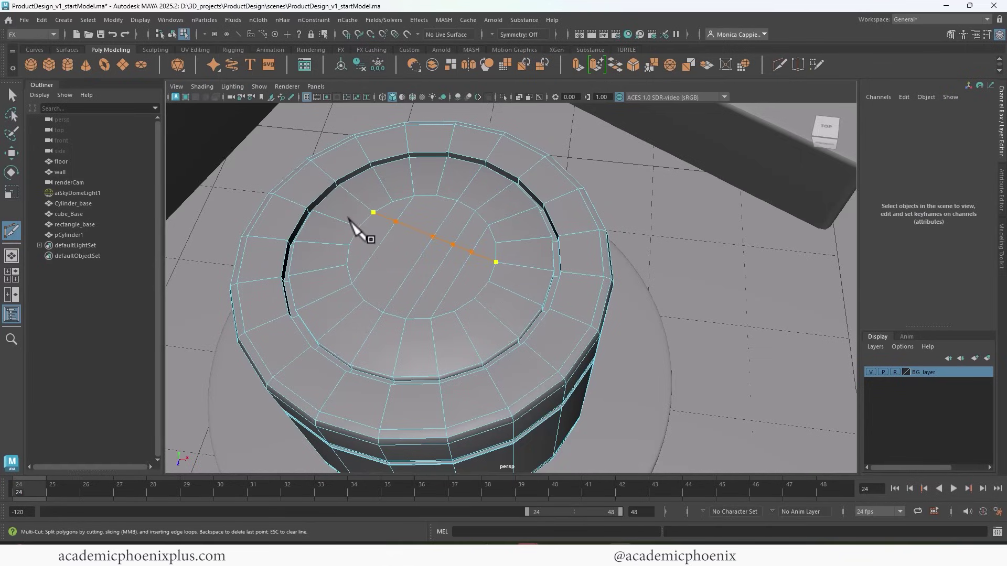
right_click(405, 262)
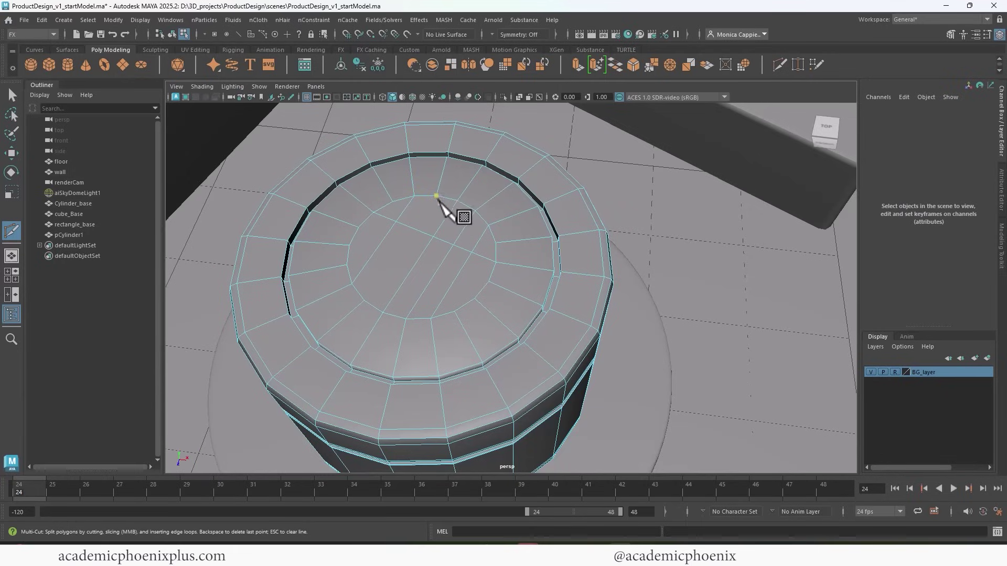
left_click(421, 195)
key("ctrl+z")
left_click(436, 196)
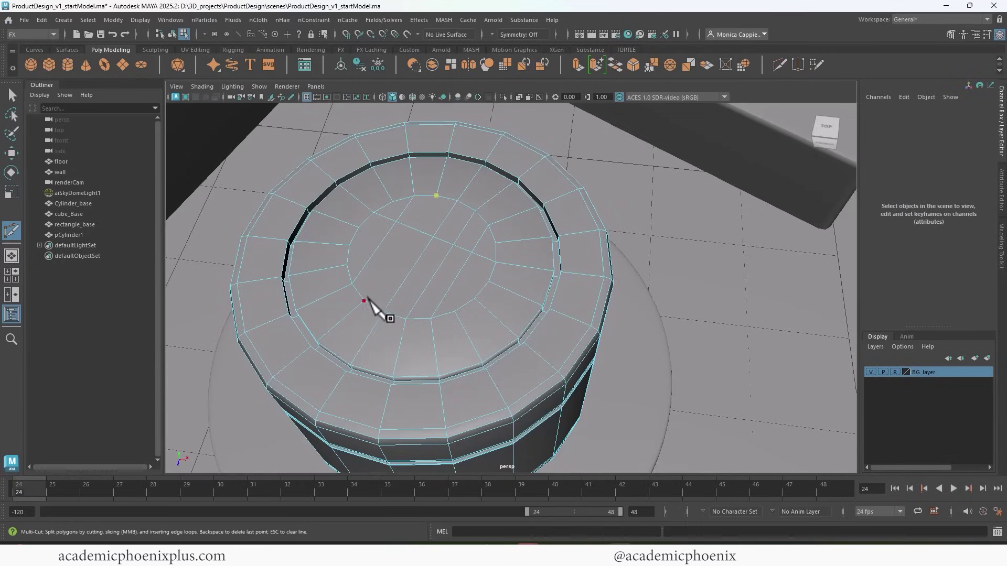
left_click(475, 299)
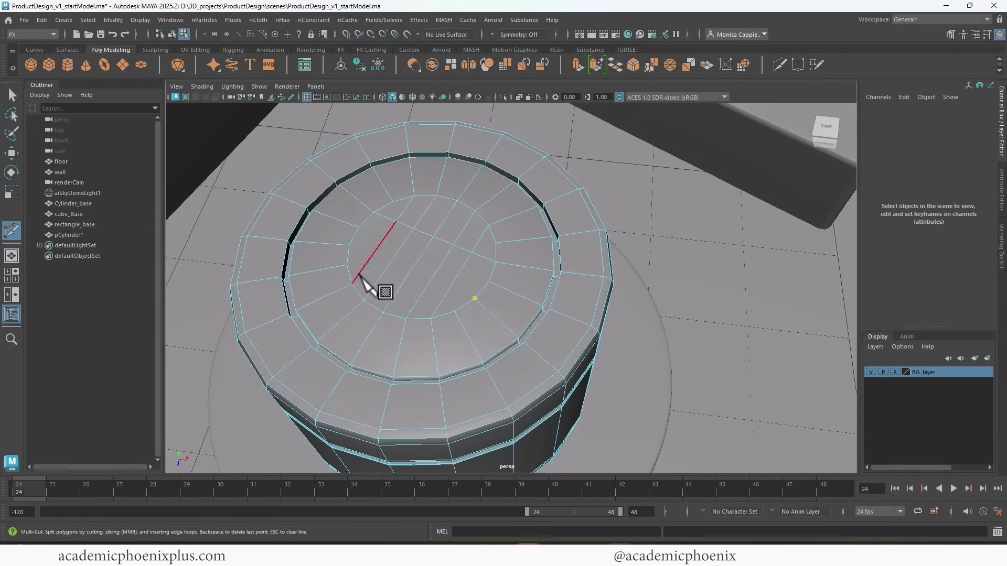
right_click(352, 245)
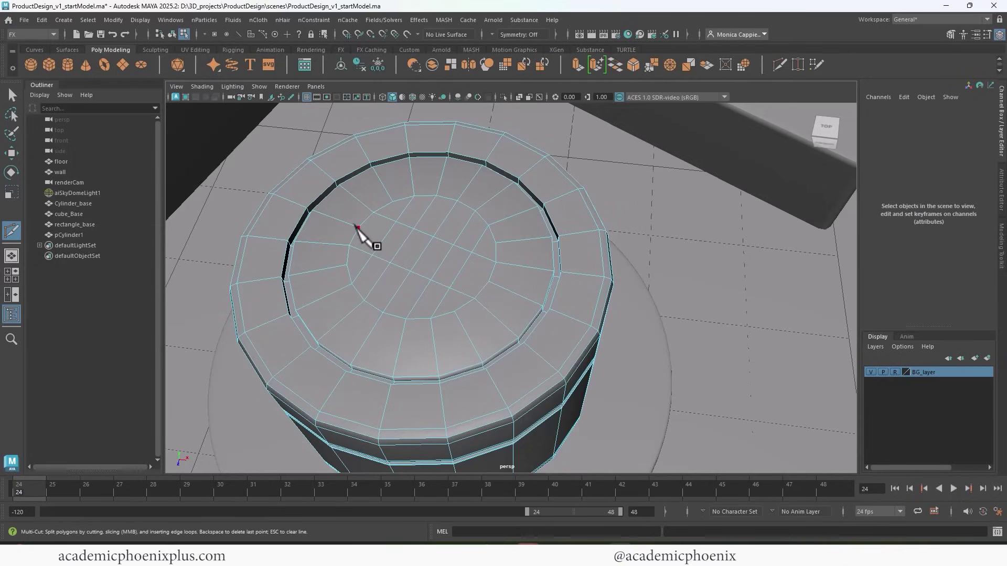
left_click(357, 227)
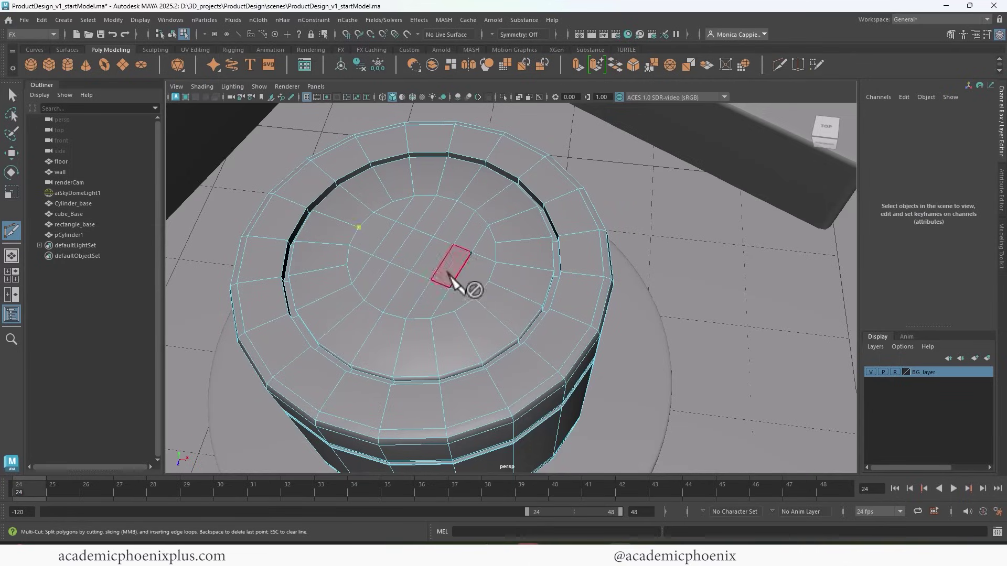
left_click(474, 279)
right_click(474, 279)
Check the lid's new quad grid in smooth preview, then view the whole jar smoothed from the side
key("3")
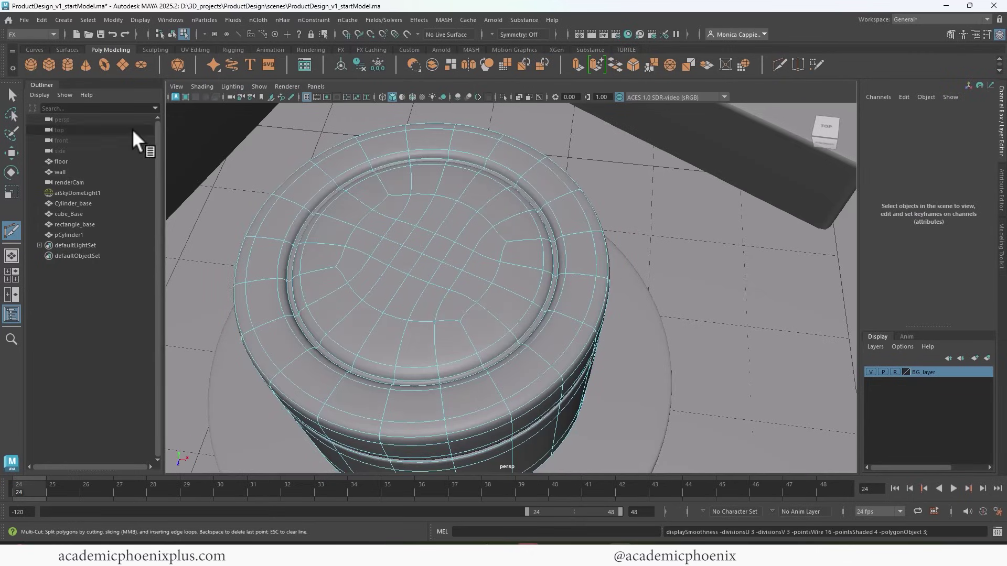
left_click(6, 99)
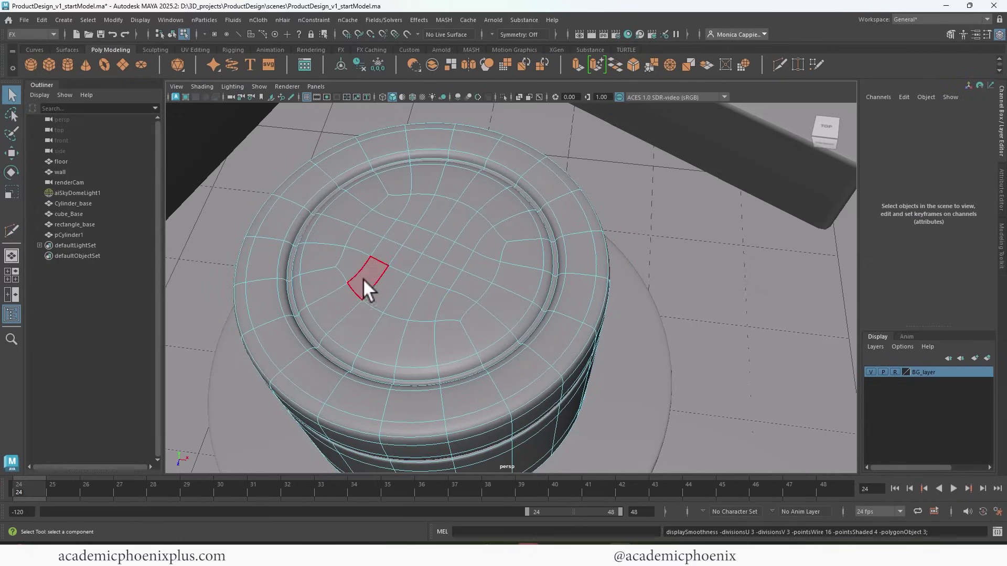
key("1")
key("w")
right_click_drag(499, 282, 548, 188)
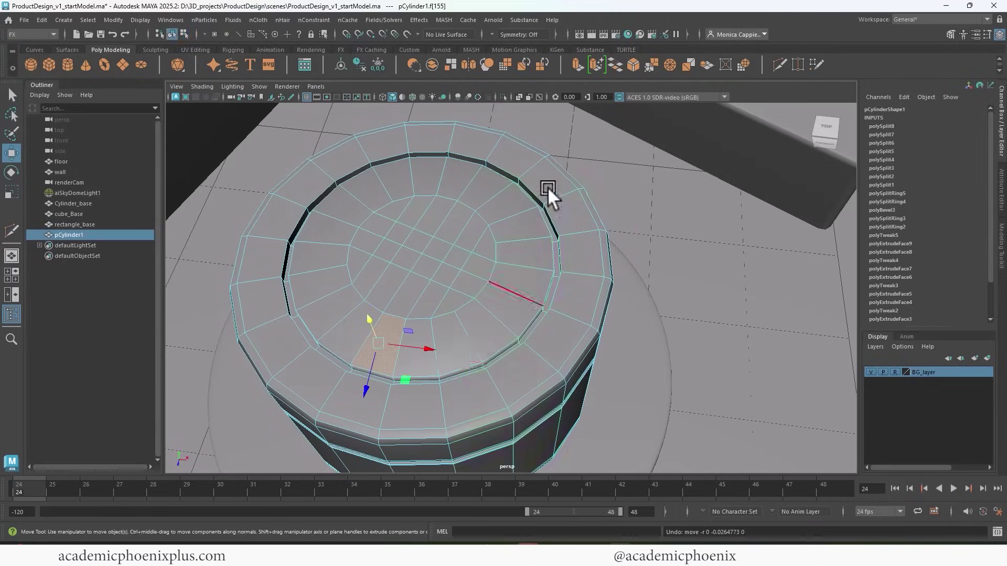
left_click_drag(588, 309, 608, 265, "alt")
right_click_drag(609, 266, 358, 265, "alt")
key("3")
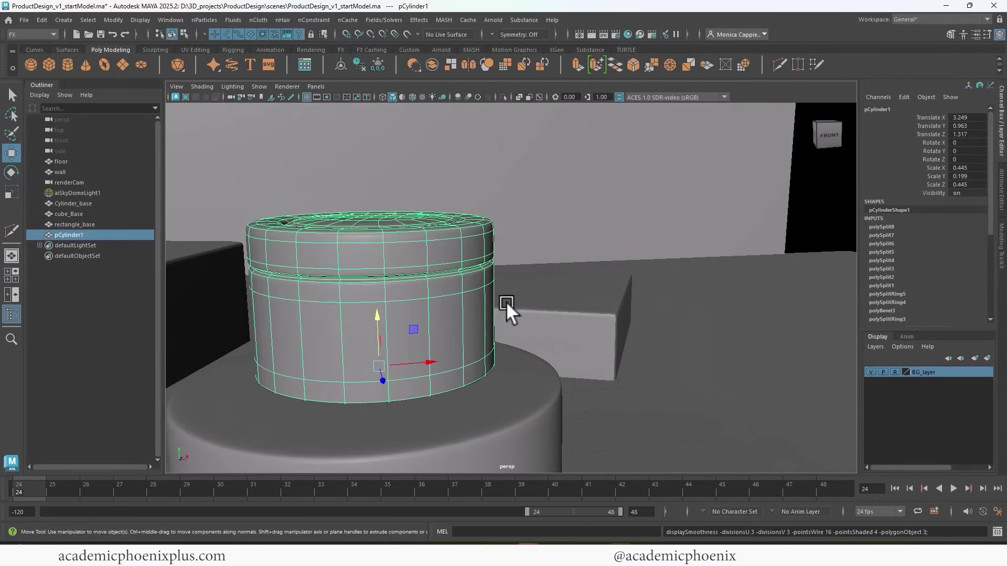
Raise the unsmoothed jar above the podium to about Y 1.303 and switch it to face selection
left_click(615, 301)
left_click_drag(615, 301, 567, 316, "alt")
left_click(380, 260)
right_click_drag(574, 294, 501, 283, "alt")
left_click_drag(488, 271, 481, 246, "alt")
right_click_drag(450, 256, 496, 247, "alt")
key("1")
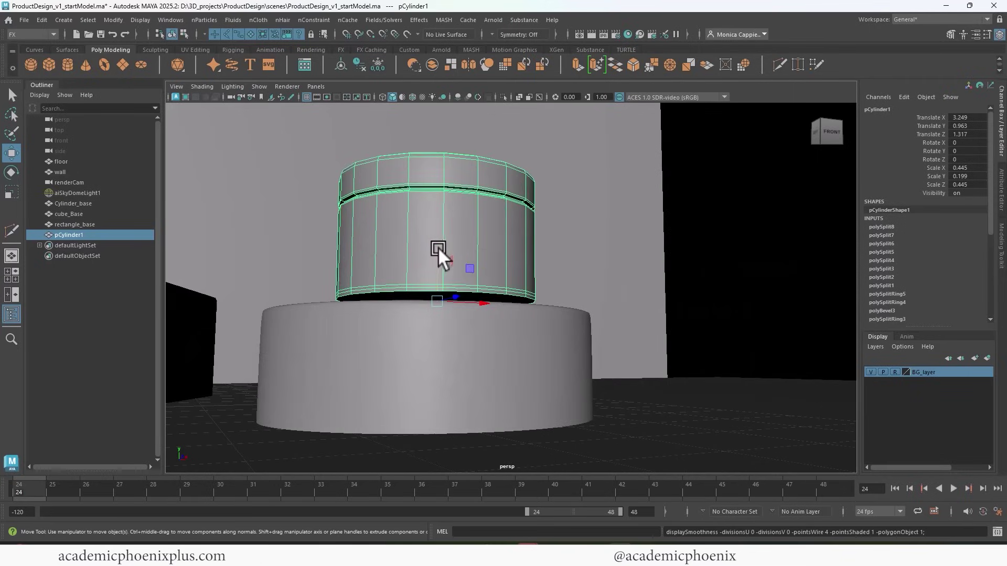
left_click_drag(438, 247, 460, 181, "alt")
right_click_drag(406, 216, 403, 225)
left_click(404, 226)
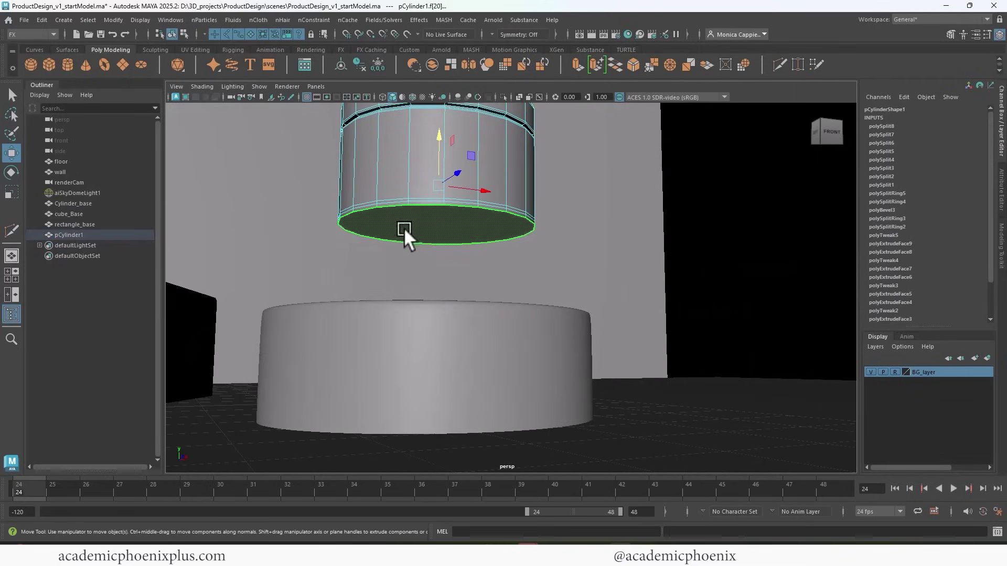
key("ctrl+e")
key("r")
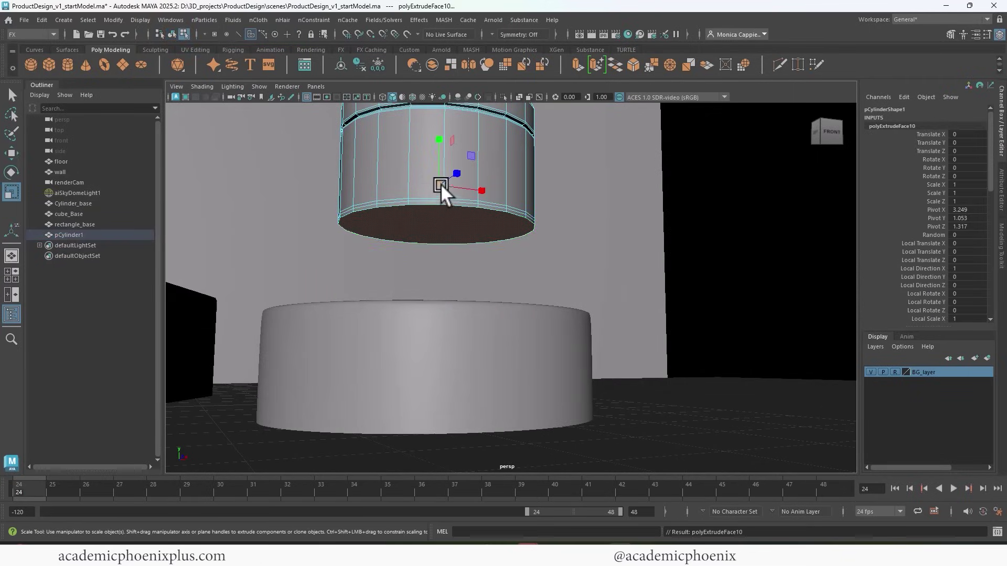
left_click_drag(440, 184, 295, 179)
key("ctrl+z")
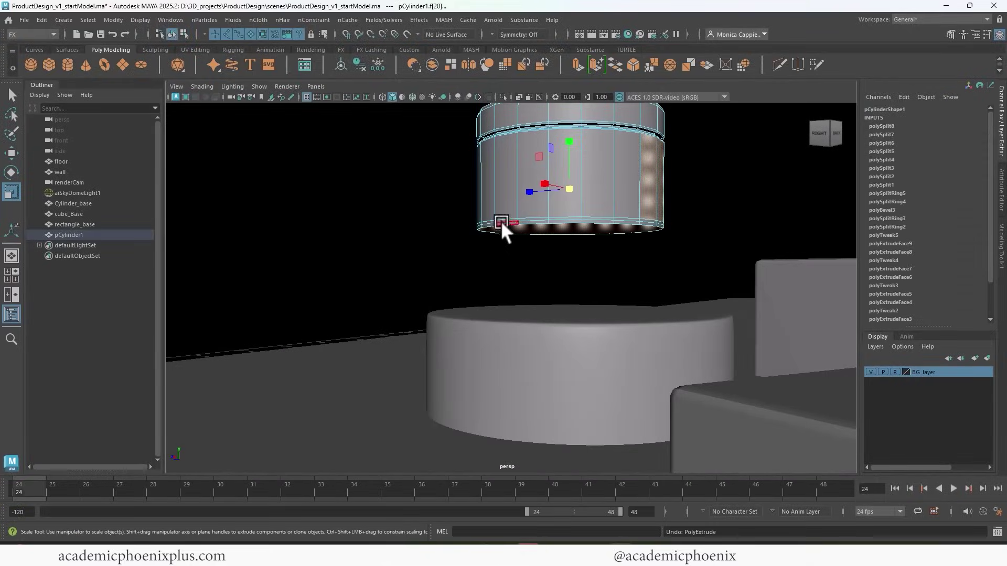
Extrude the jar's bottom face scaled slightly inward as a narrow rim, and delete the inner face
left_click_drag(582, 243, 657, 294, "alt")
left_click(478, 285)
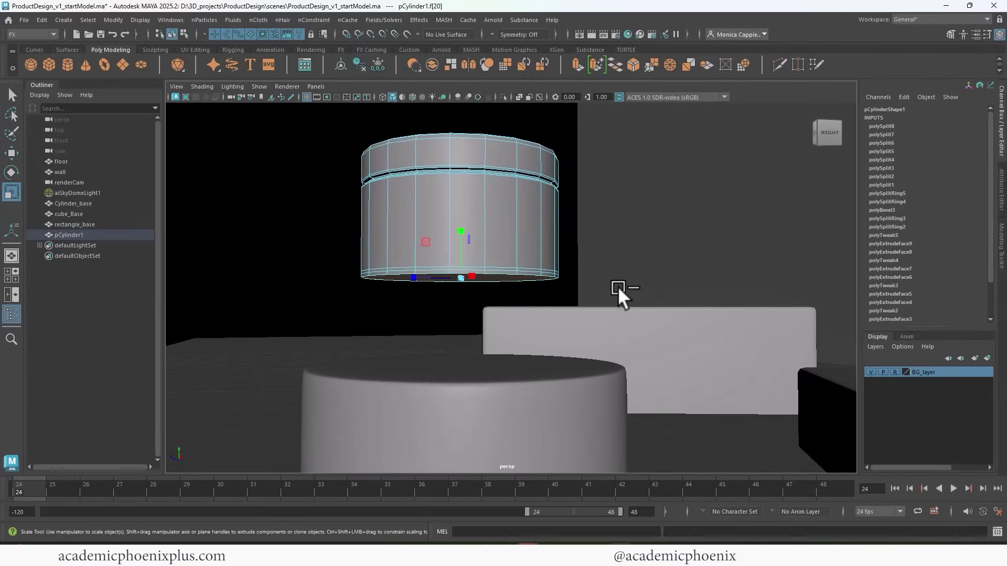
key("ctrl+e")
key("r")
left_click_drag(456, 280, 452, 279)
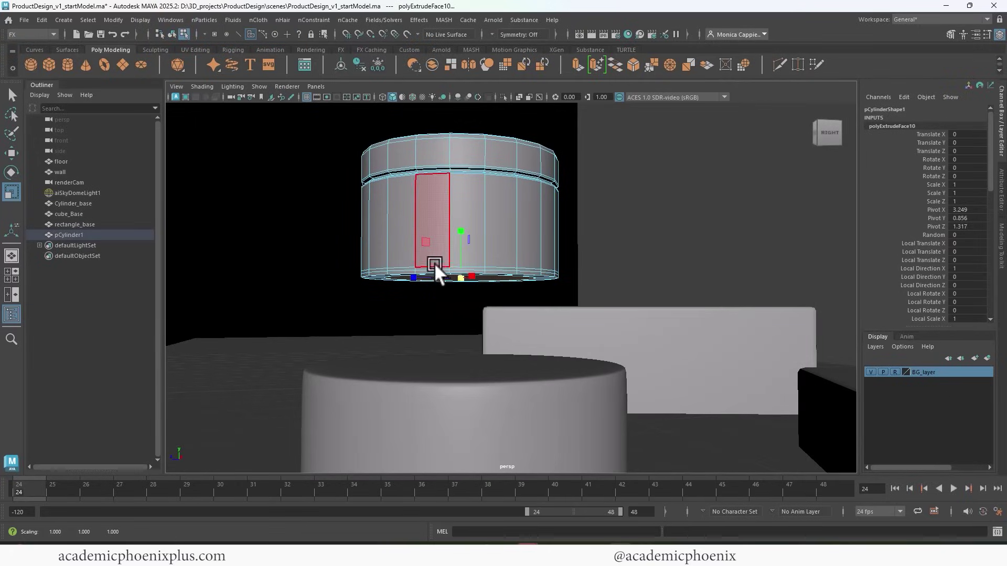
left_click(459, 260)
Select the edge loop around the jar's bottom and check the open rim in smooth preview
right_click_drag(467, 253, 464, 185)
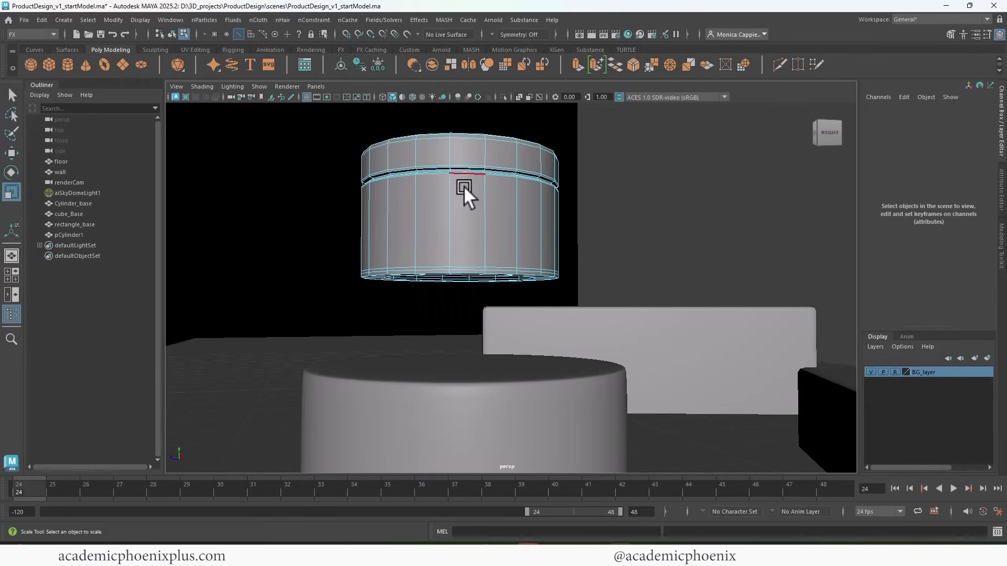
left_click_drag(464, 185, 487, 225, "alt")
double_click(461, 249)
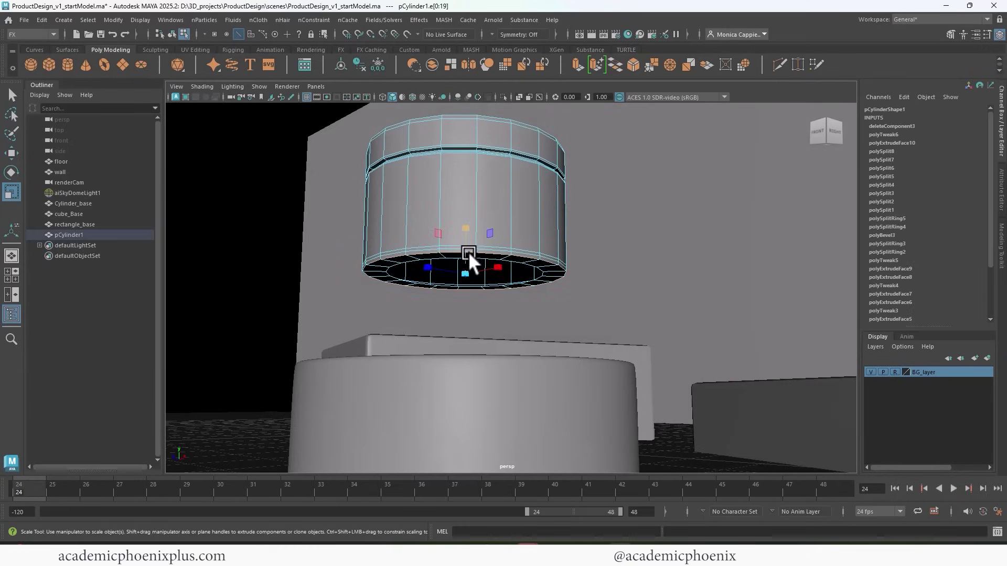
key("3")
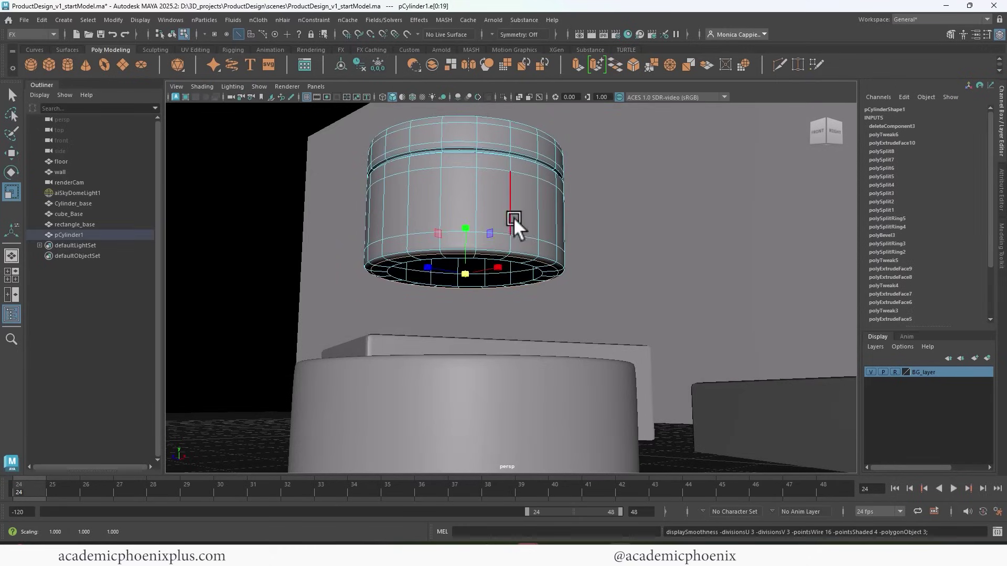
Return the jar to object selection and lower it back onto the cylindrical podium at about Y 0.91
right_click_drag(514, 207, 553, 193)
key("f")
right_click_drag(562, 261, 499, 234, "alt")
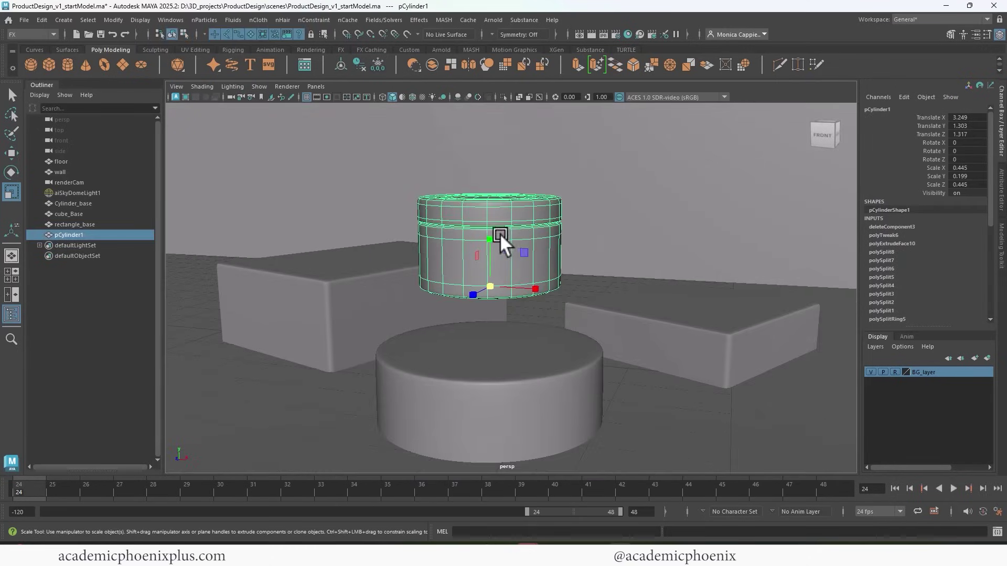
left_click(563, 214)
left_click_drag(638, 272, 585, 274, "alt")
left_click(515, 244)
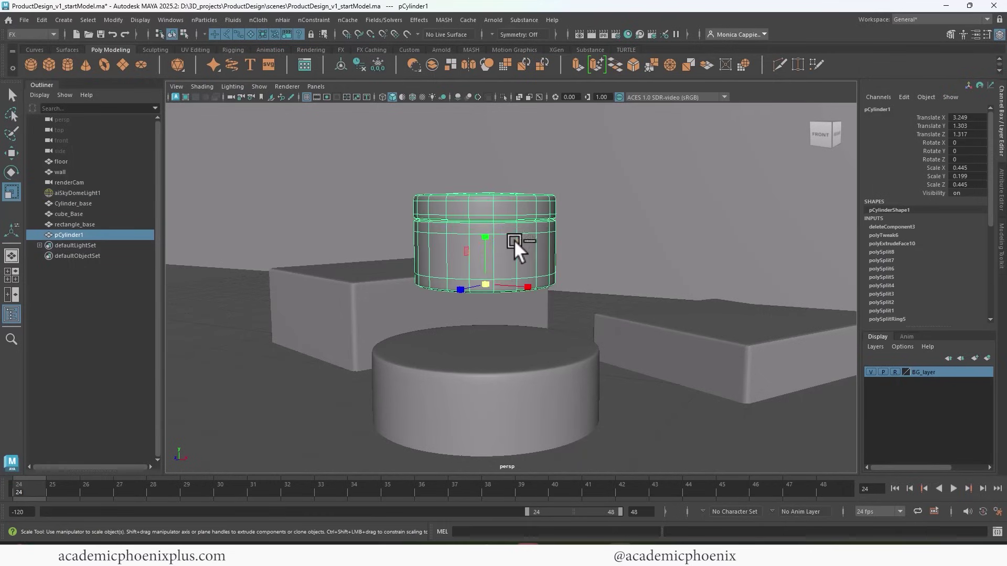
key("w")
left_click_drag(486, 230, 470, 285)
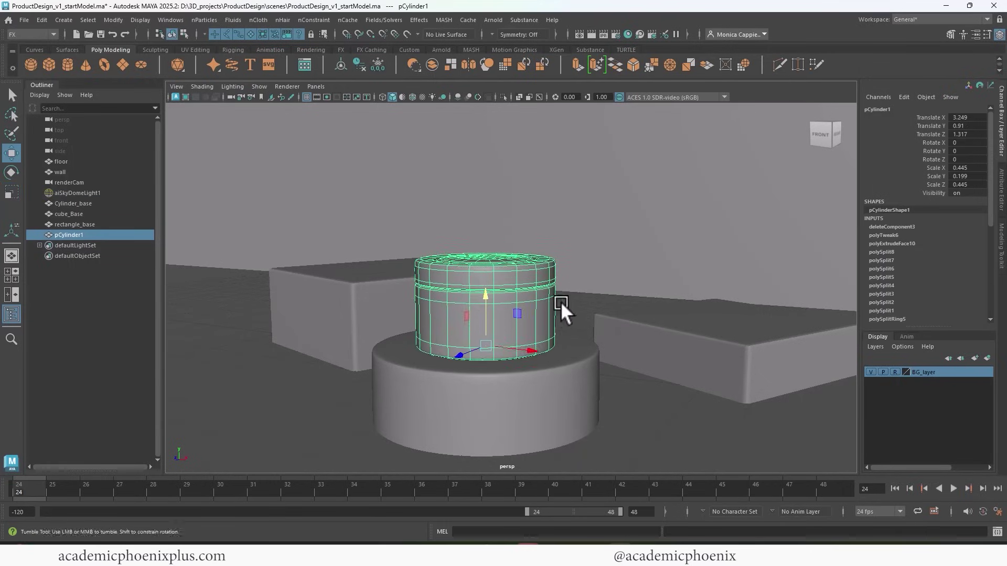
left_click_drag(561, 301, 559, 300, "alt")
Render the scene with Arnold through renderCam to check the jar, and close the render window
left_click(591, 35)
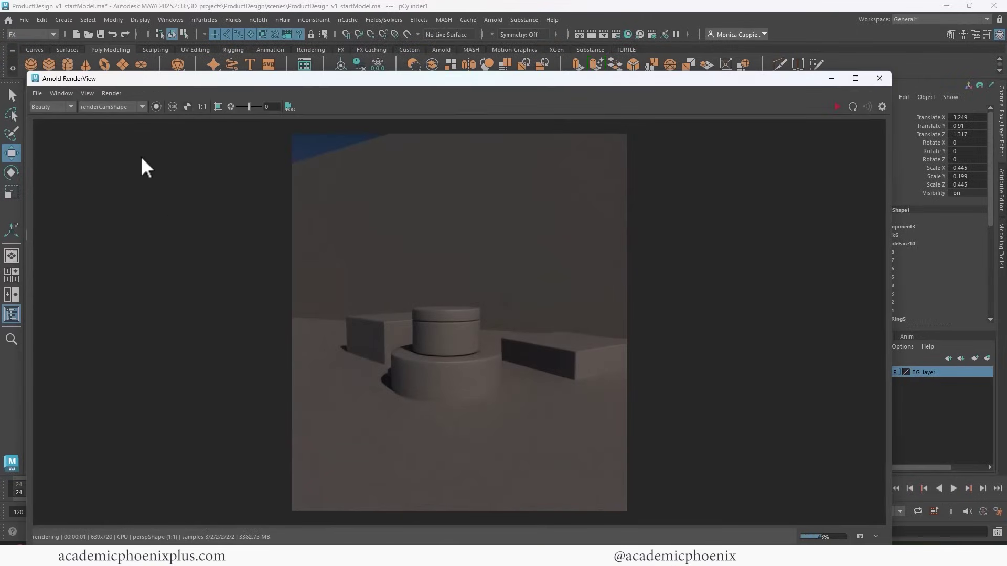
left_click(103, 116)
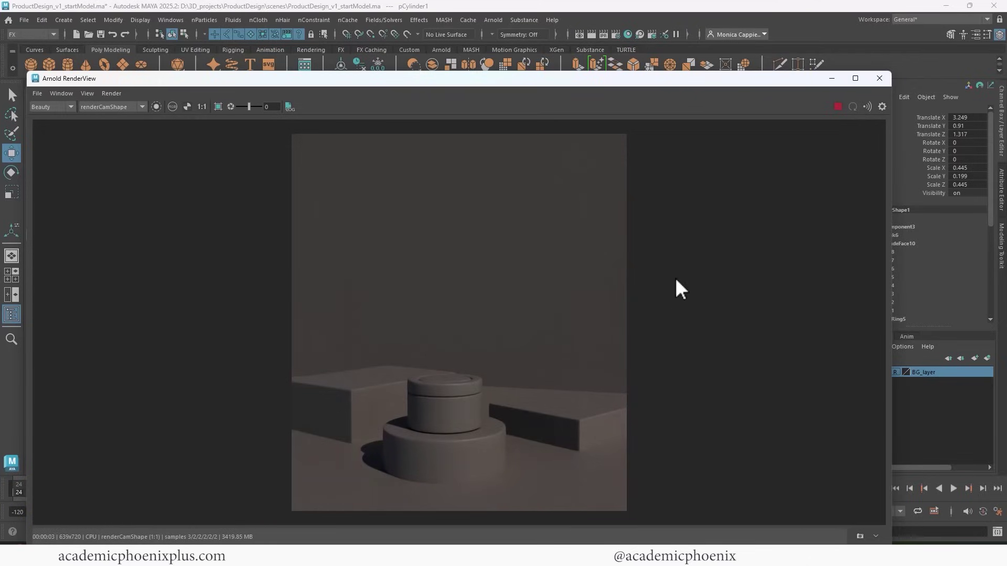
left_click(886, 77)
Select all of the jar's vertices above the bottom rim and move them up slightly to make the body taller
right_click_drag(437, 291, 394, 197)
left_click_drag(461, 313, 467, 293, "alt")
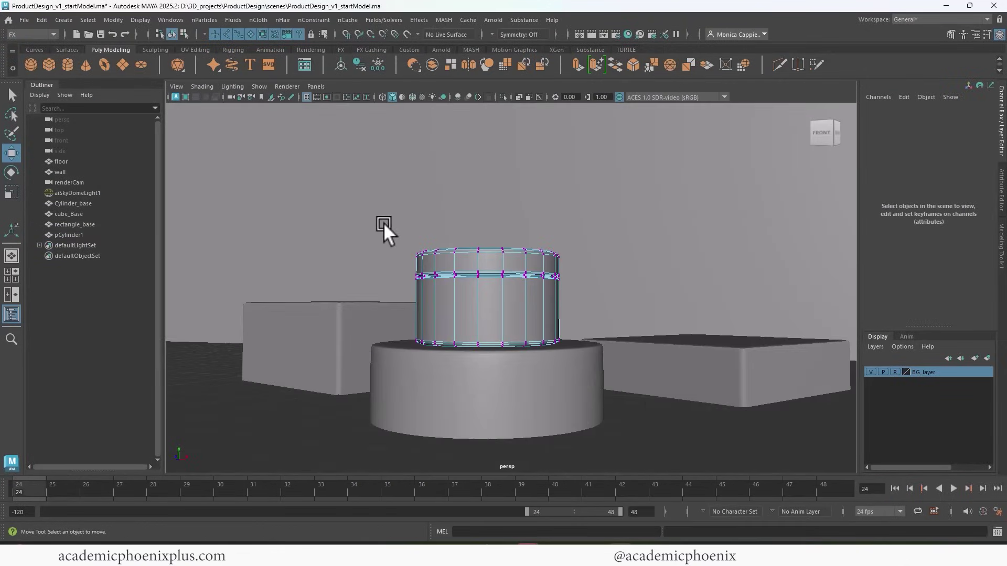
left_click_drag(379, 208, 602, 306)
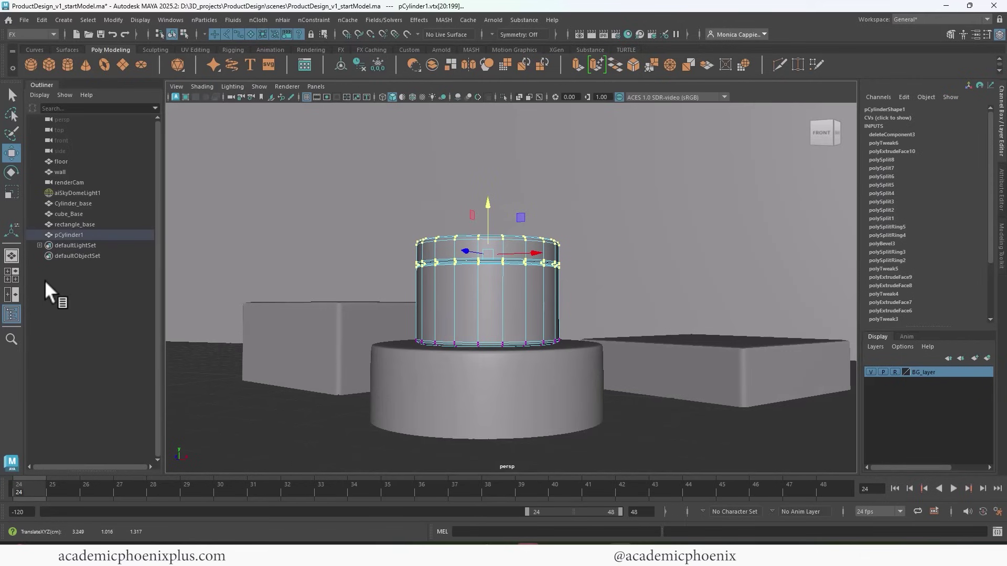
Show two views side by side, replacing the front view with renderCam next to the perspective view
left_click(16, 294)
left_click(316, 87)
mouse_move(360, 101)
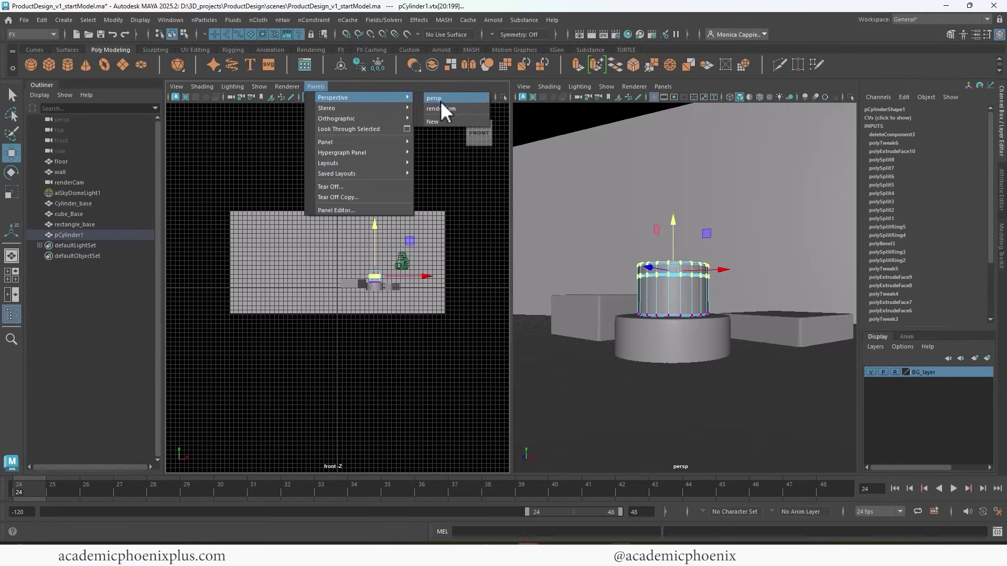
left_click(440, 109)
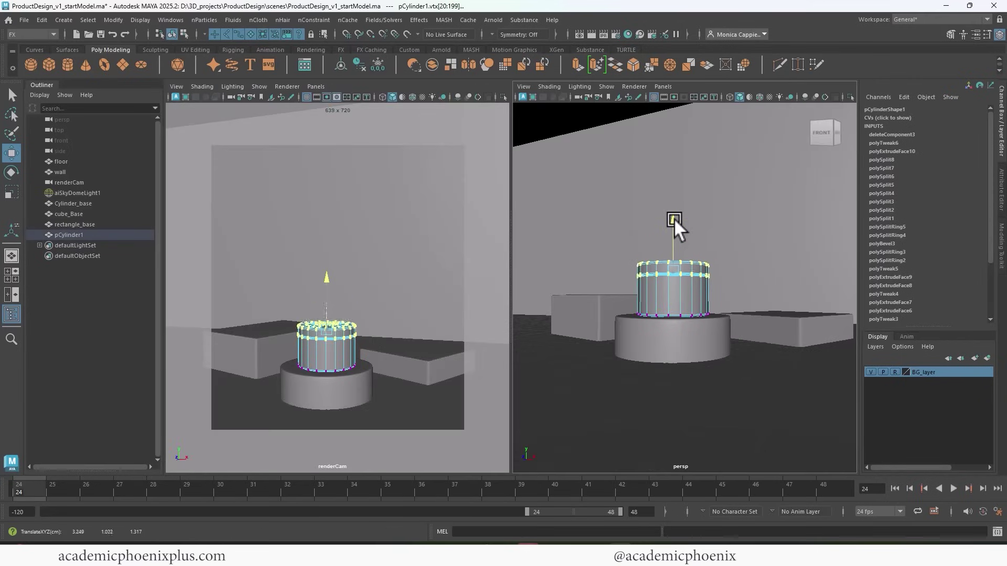
Raise the jar's selected upper vertices slightly more, return to object selection, and select the cylindrical podium
left_click_drag(675, 218, 675, 217)
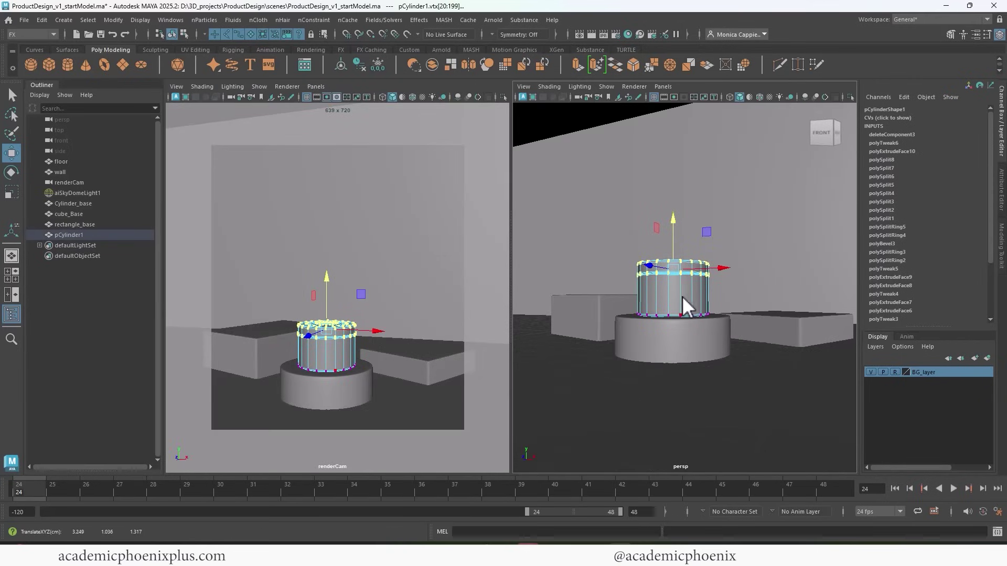
right_click_drag(680, 215, 751, 198)
left_click(627, 348)
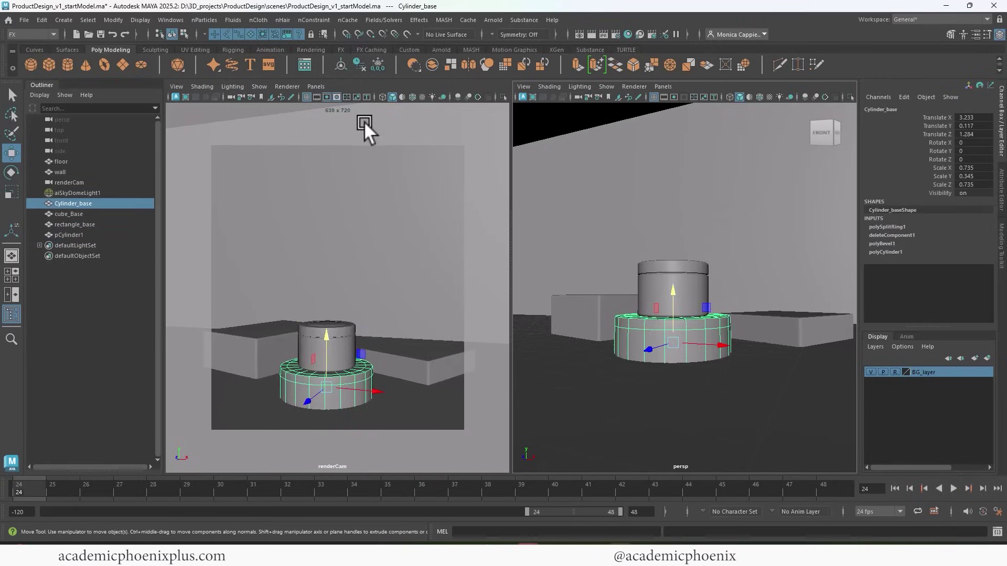
Reframe renderCam closer on the jar and cylindrical podium, and select the camera to show its attributes
left_click_drag(345, 266, 351, 238, "alt")
right_click_drag(350, 238, 373, 250, "alt")
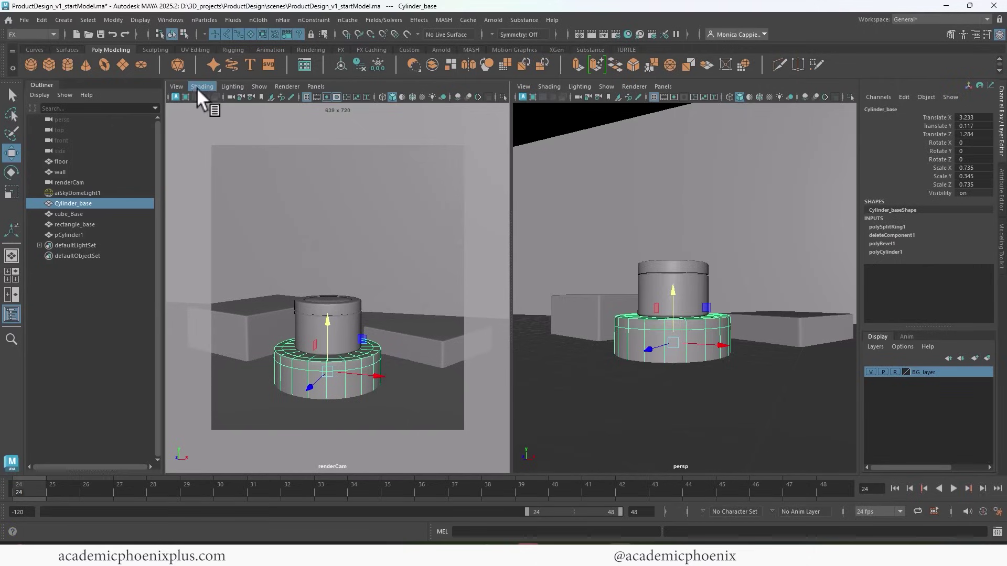
left_click(229, 98)
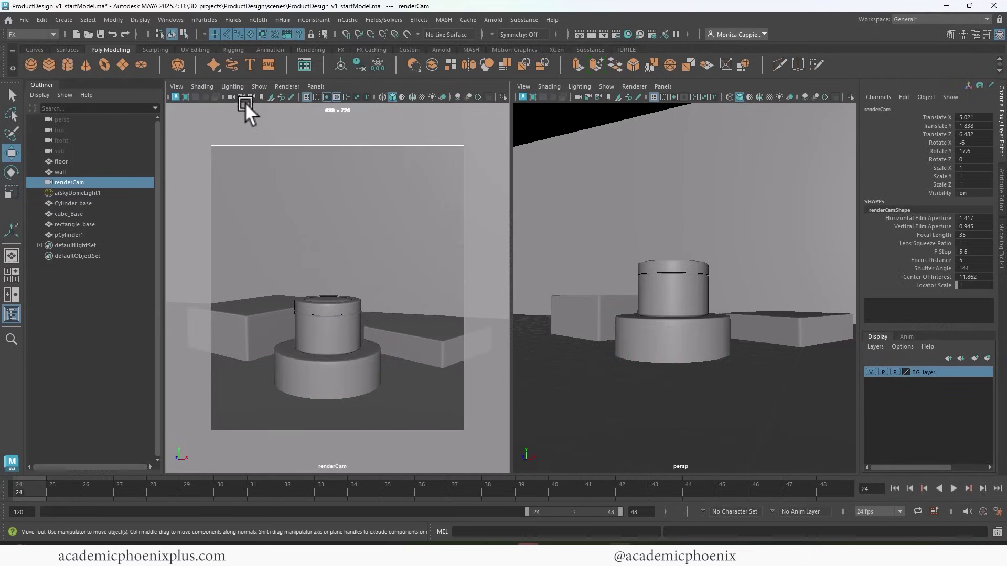
Set renderCam's focal length to 30 and dolly in to about Z 5.53 to keep the jar framed
double_click(978, 235)
key("Return")
scroll(325, 286, "up", 3)
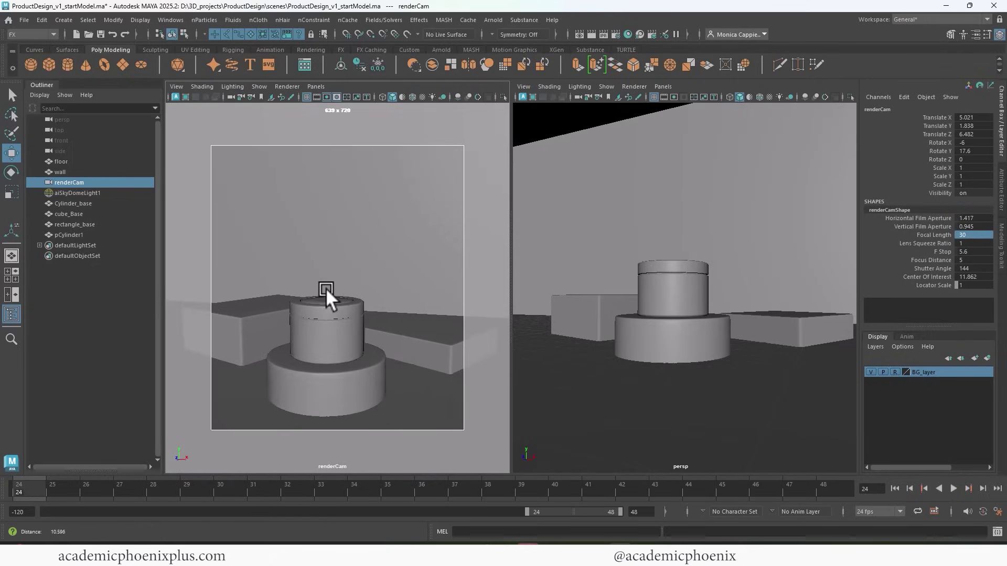
scroll(325, 288, "down", 2)
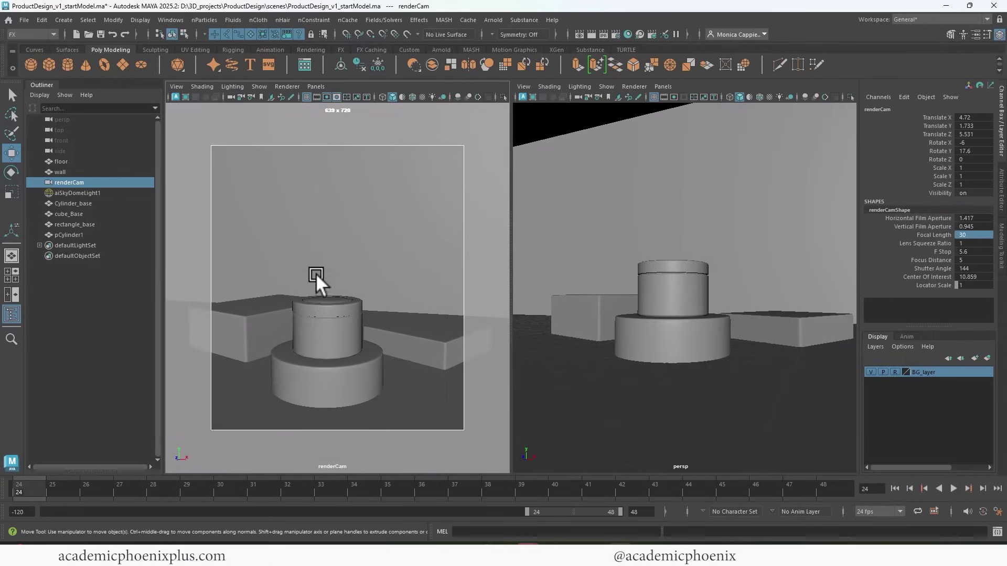
Try a focal length of 45 on renderCam and dolly back to about Z 7.95
double_click(973, 235)
type("45")
key("Return")
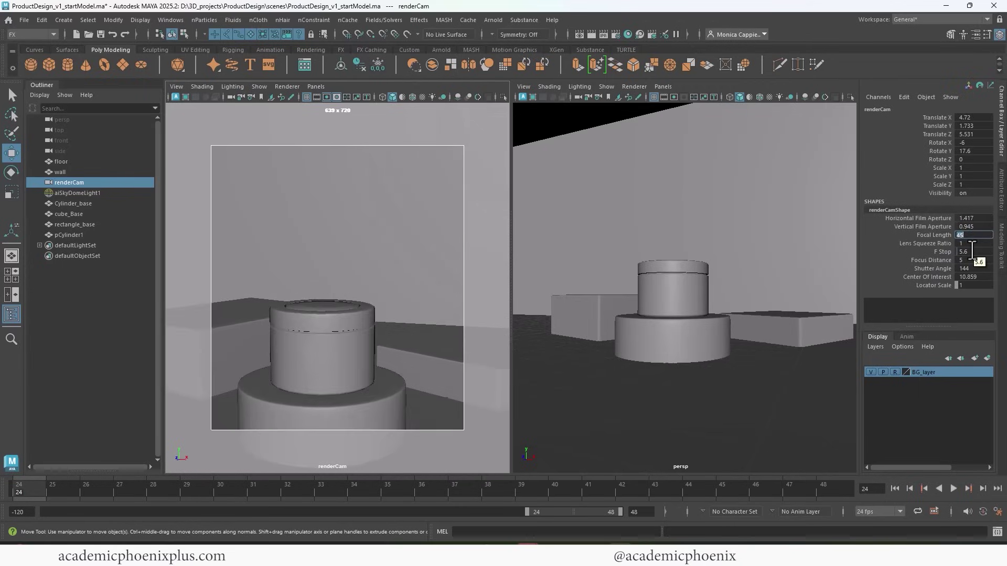
scroll(362, 256, "down", 5)
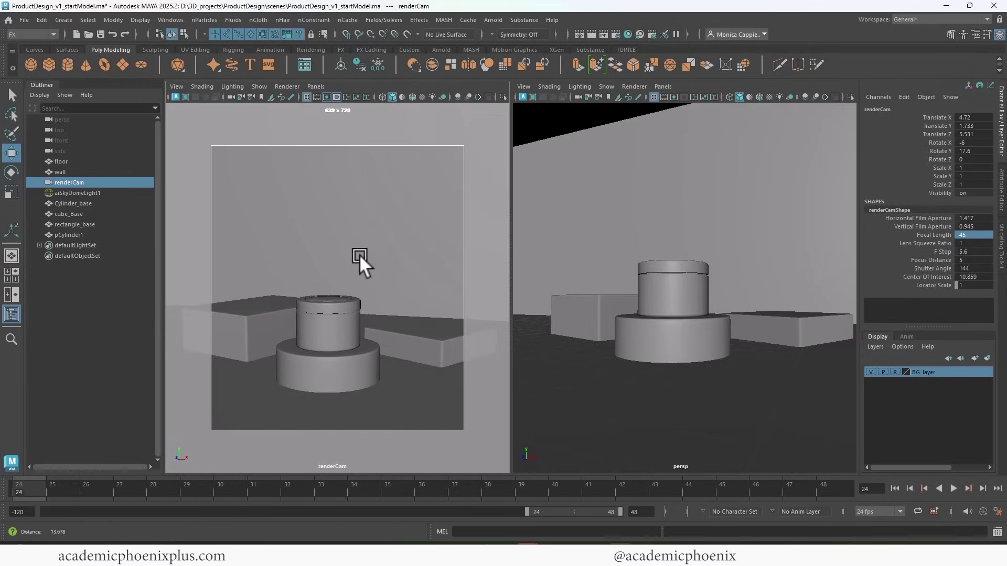
Compare against a focal length of 30 on renderCam, dollying in to about Z 5.23
double_click(965, 236)
type("30")
key("Return")
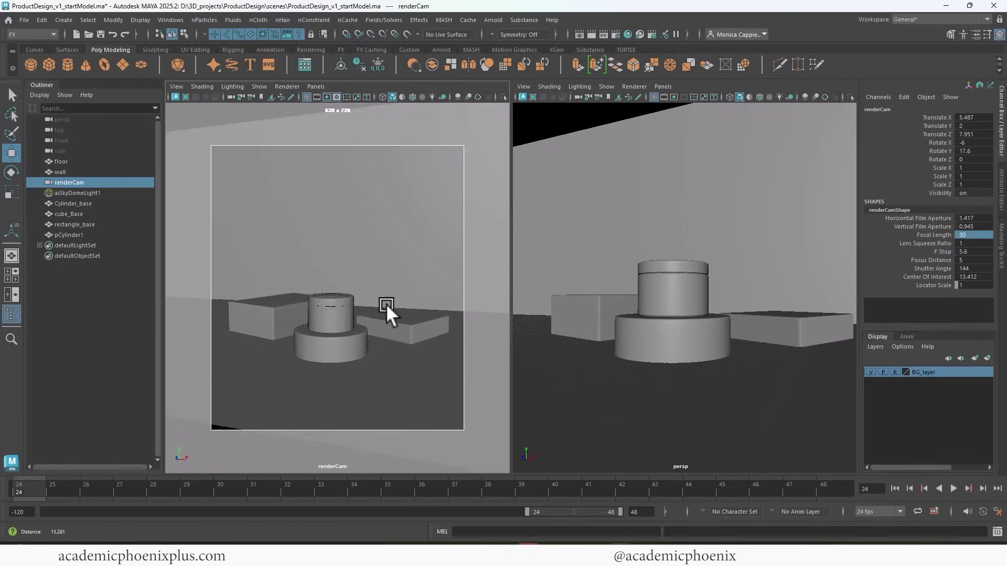
scroll(419, 309, "up", 4)
scroll(426, 307, "down", 1)
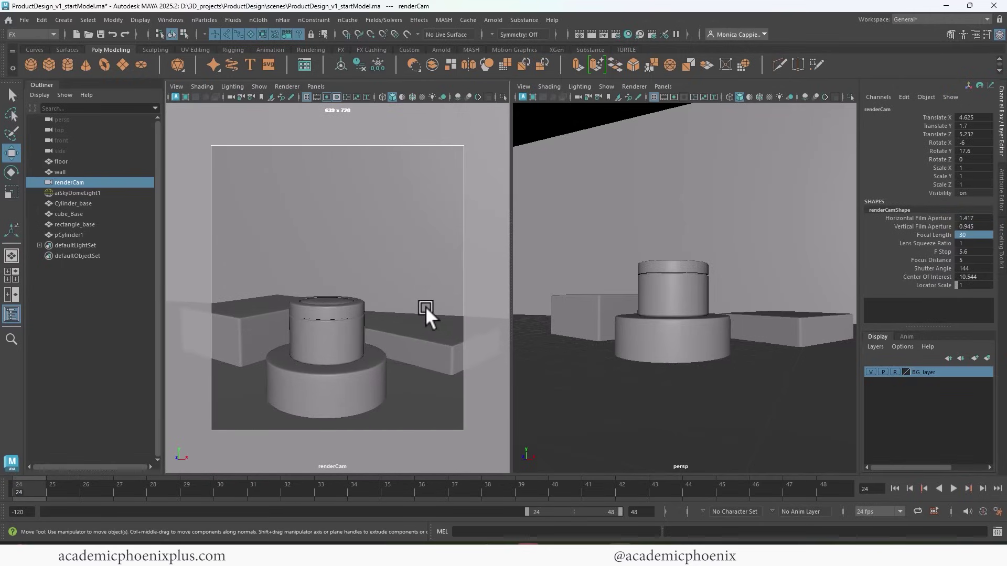
Set renderCam's focal length to 45, pull the camera back to about Z 7.95, and save the scene
double_click(974, 236)
type("45")
key("Return")
scroll(315, 270, "down", 3)
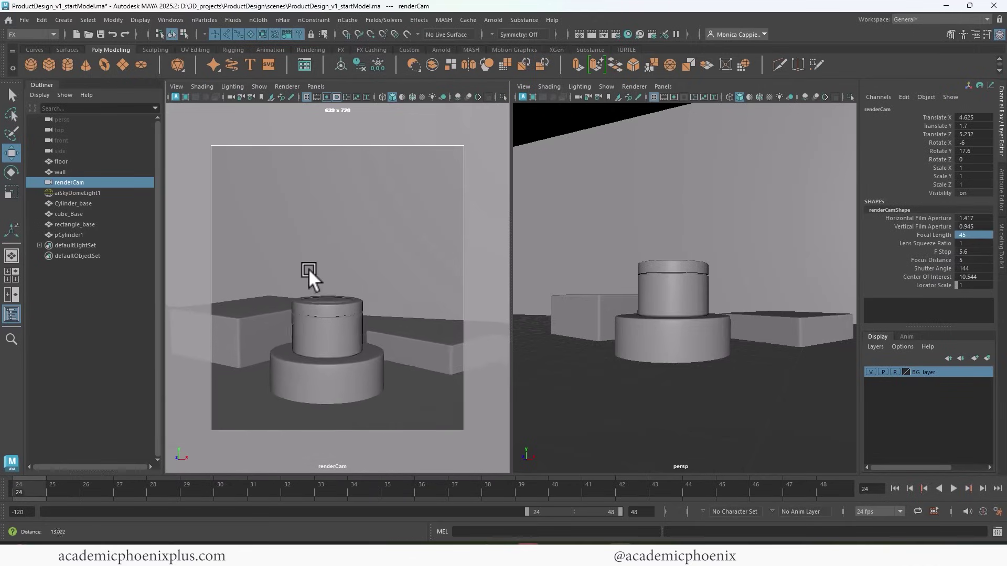
scroll(304, 267, "down", 1)
scroll(309, 264, "down", 1)
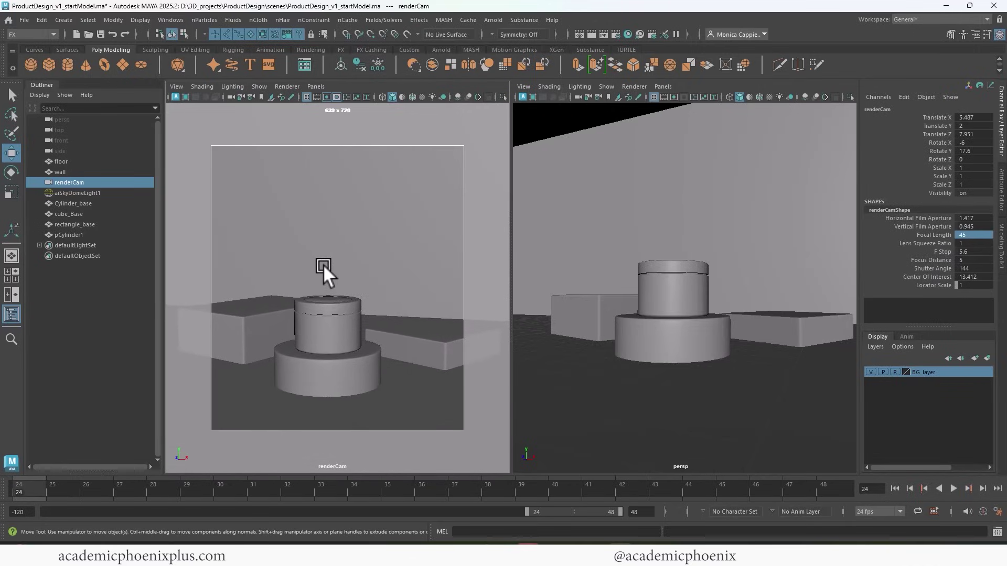
left_click(387, 275)
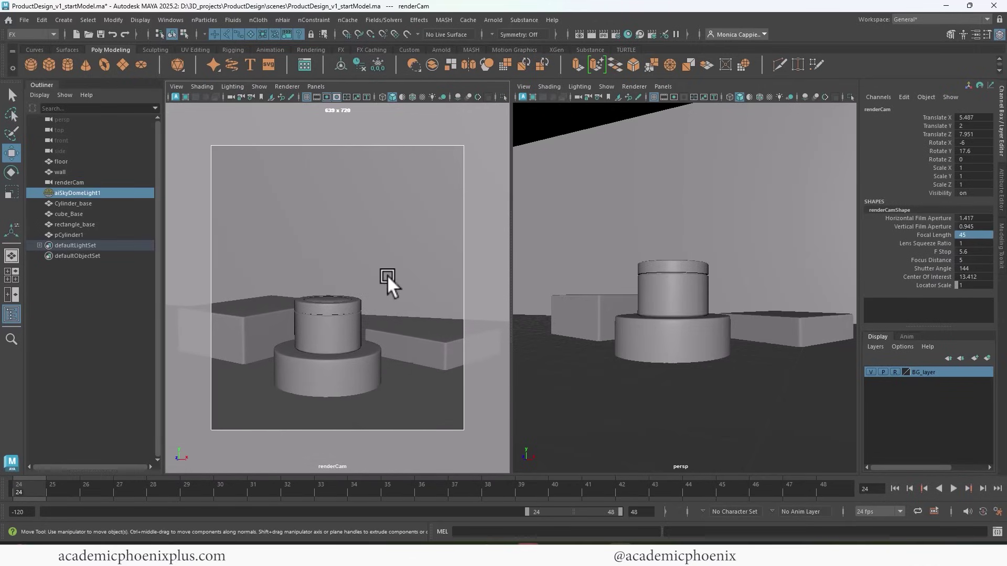
key("ctrl+s")
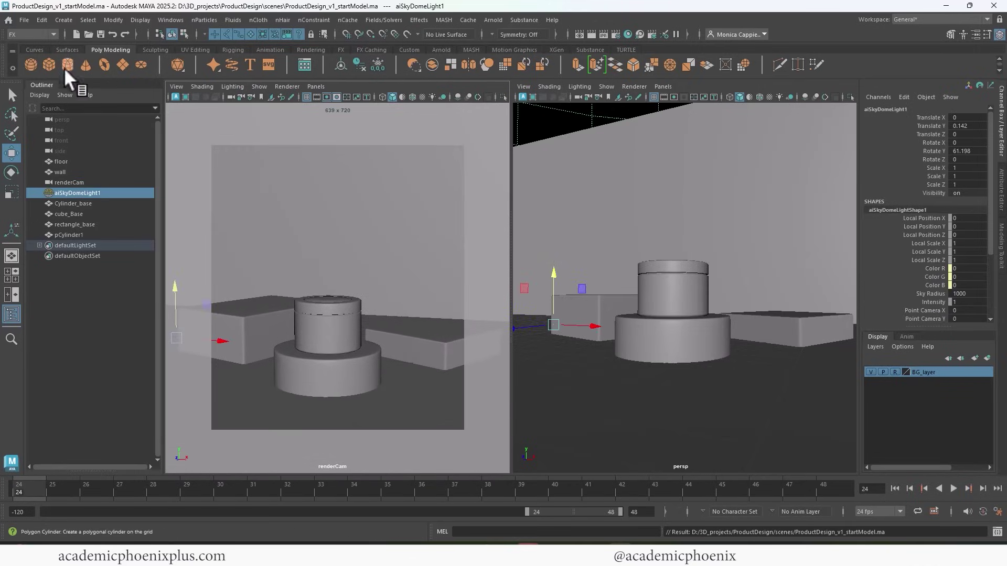
Create a polygon cylinder, move it beside the set to about X 10.04, Y 1.21, and maximize the perspective view
left_click(66, 66)
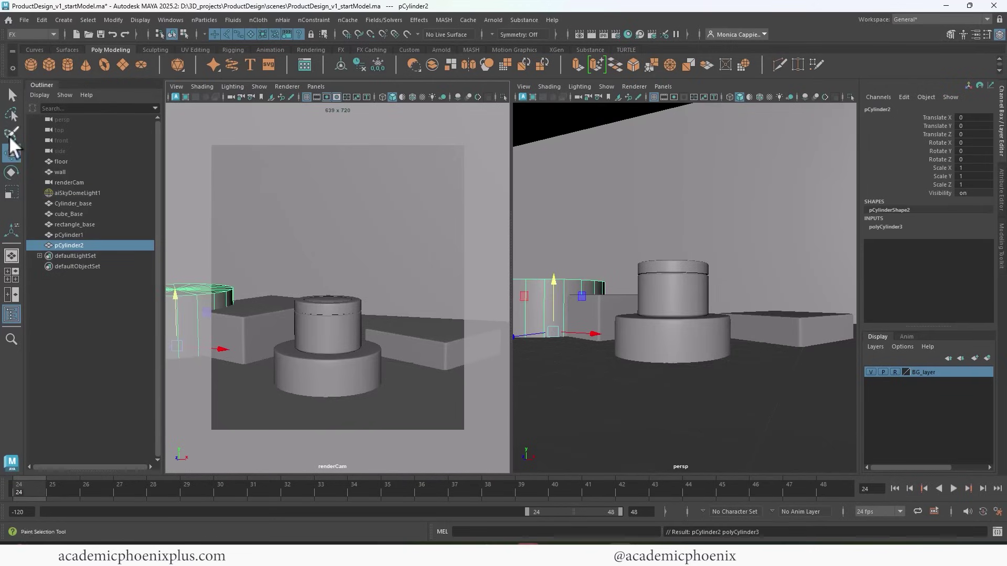
left_click_drag(590, 312, 868, 310)
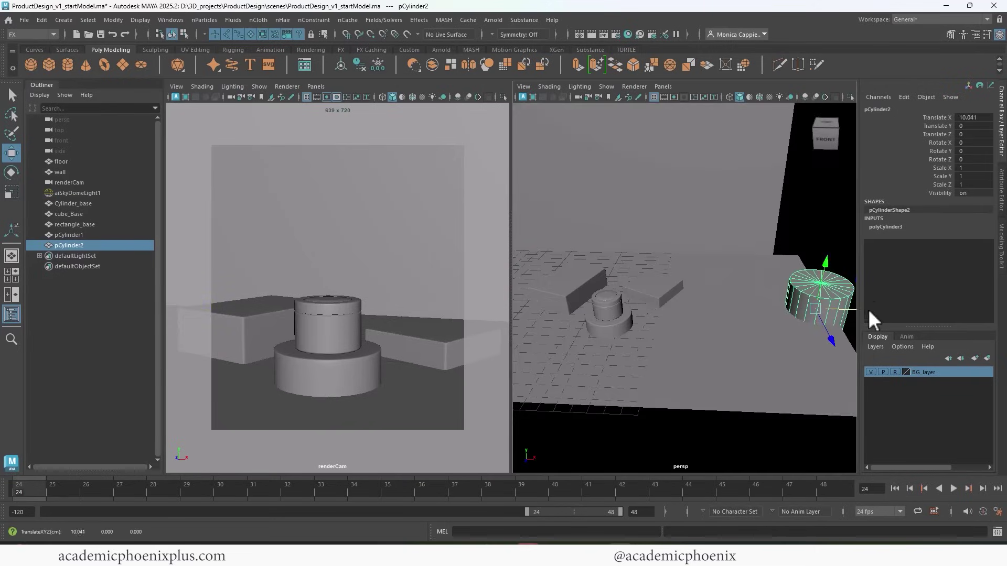
key("f")
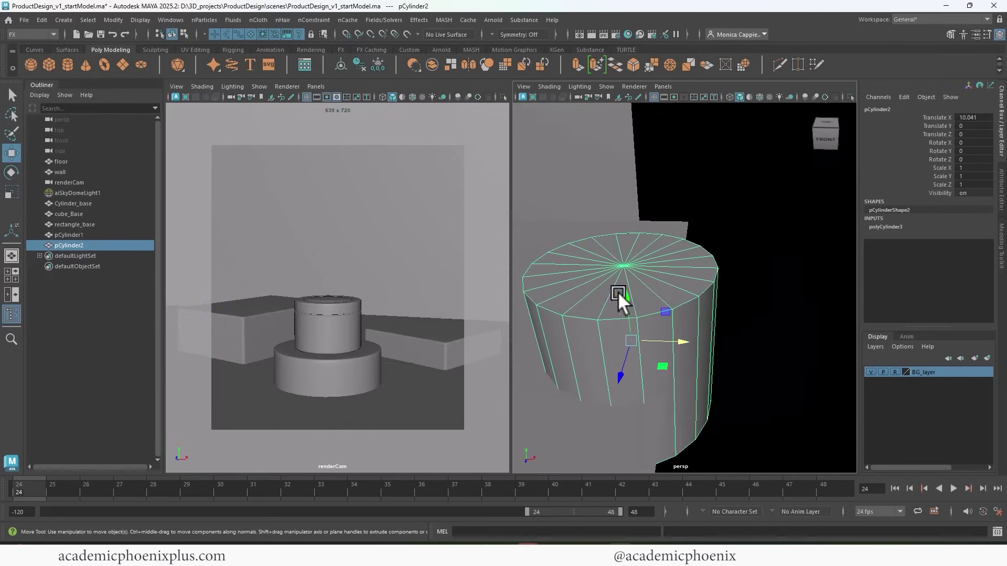
left_click_drag(618, 293, 641, 205)
scroll(748, 271, "down", 3)
key("space")
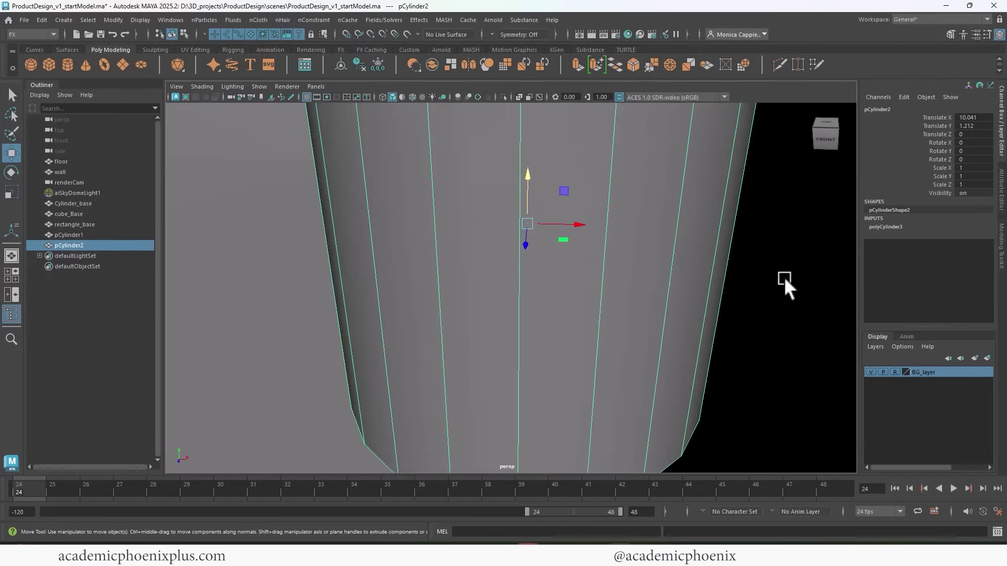
Set the new cylinder's cap subdivisions to 0 and flatten it to about Scale Y 0.34
scroll(410, 187, "down", 5)
scroll(410, 186, "down", 1)
middle_click_drag(531, 215, 531, 257, "alt")
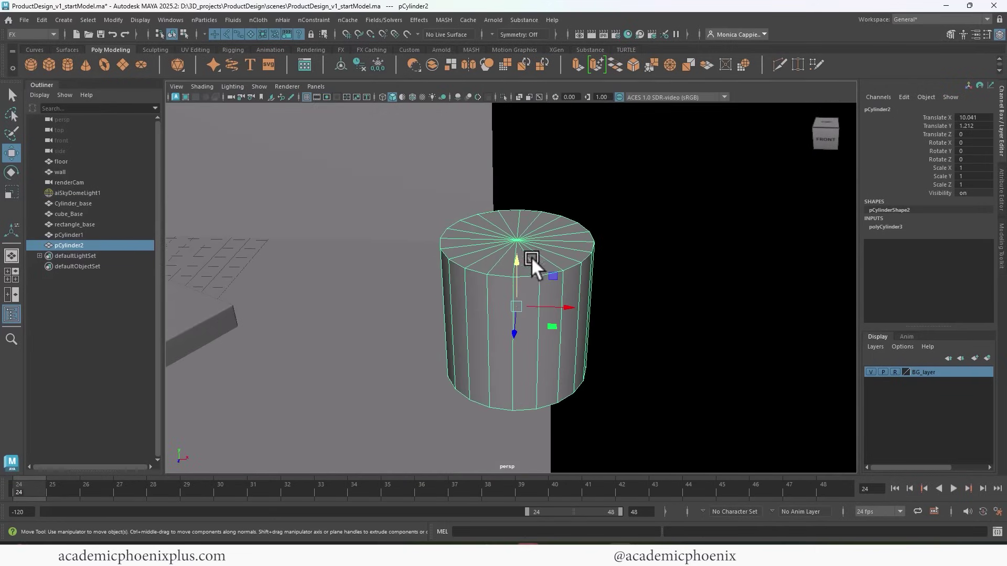
left_click(892, 227)
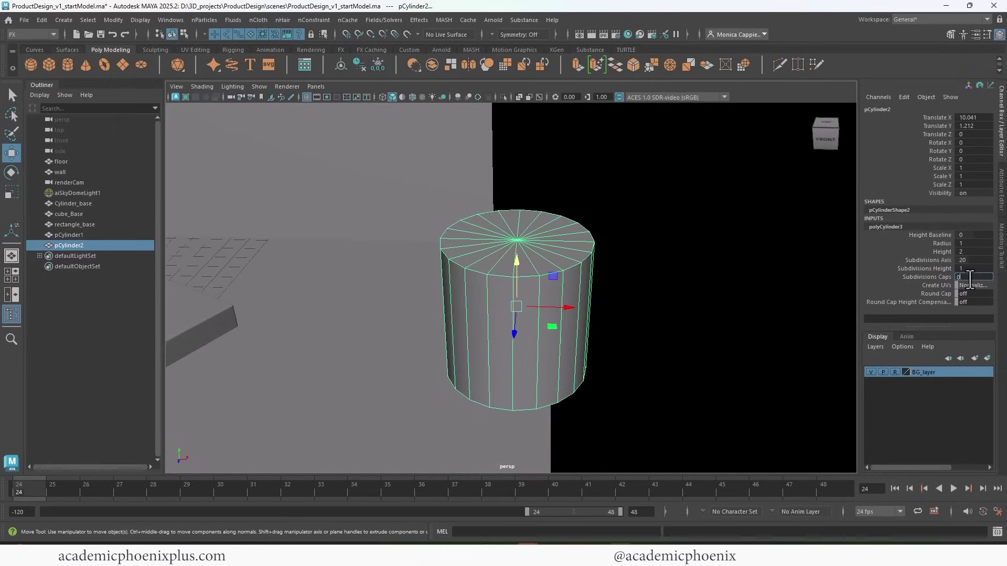
left_click(971, 277)
type("0")
key("Return")
left_click_drag(533, 264, 555, 254, "alt")
key("r")
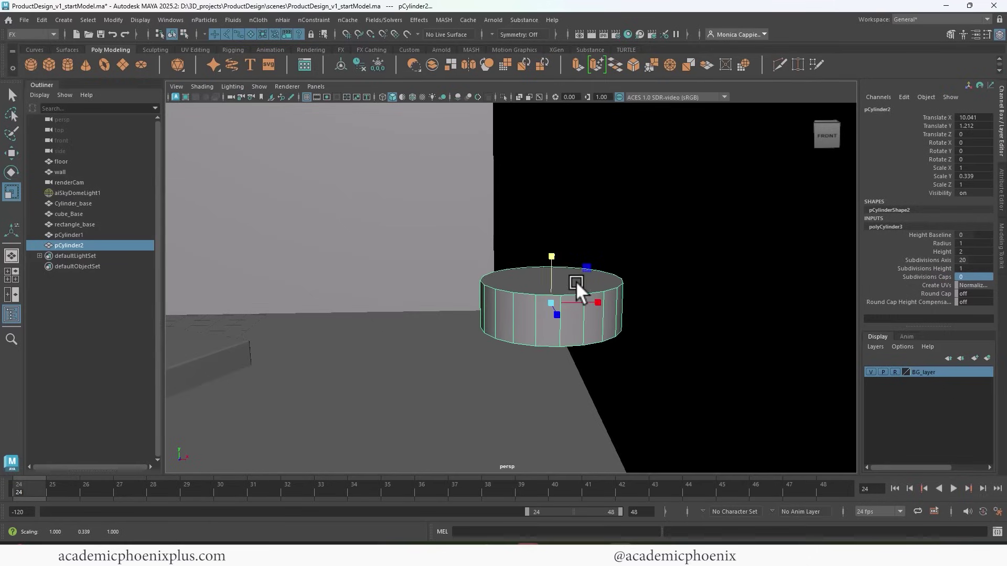
Set the flattened cylinder's axis subdivisions to 16 in object selection
right_click_drag(577, 281, 590, 235)
left_click(581, 276)
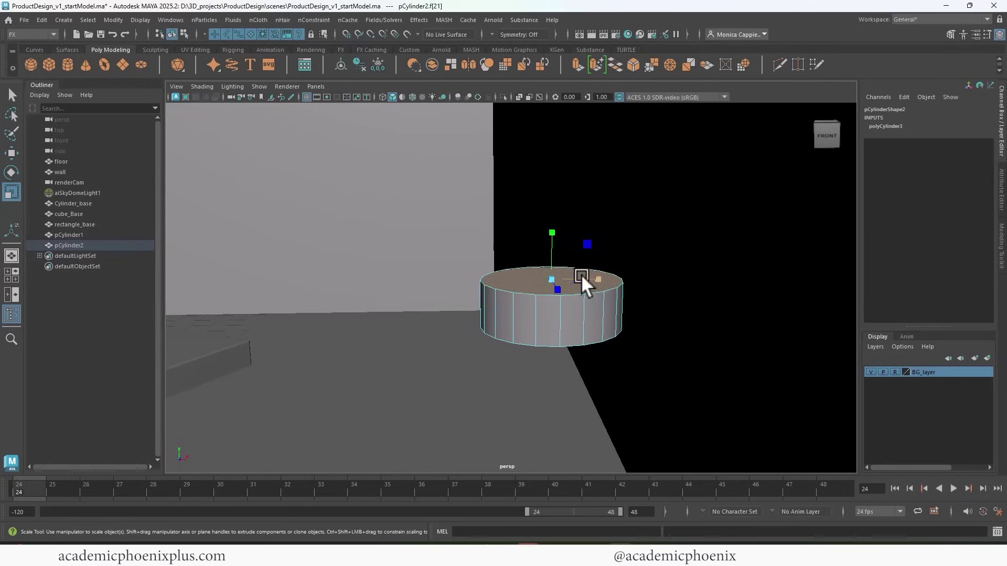
left_click(889, 126)
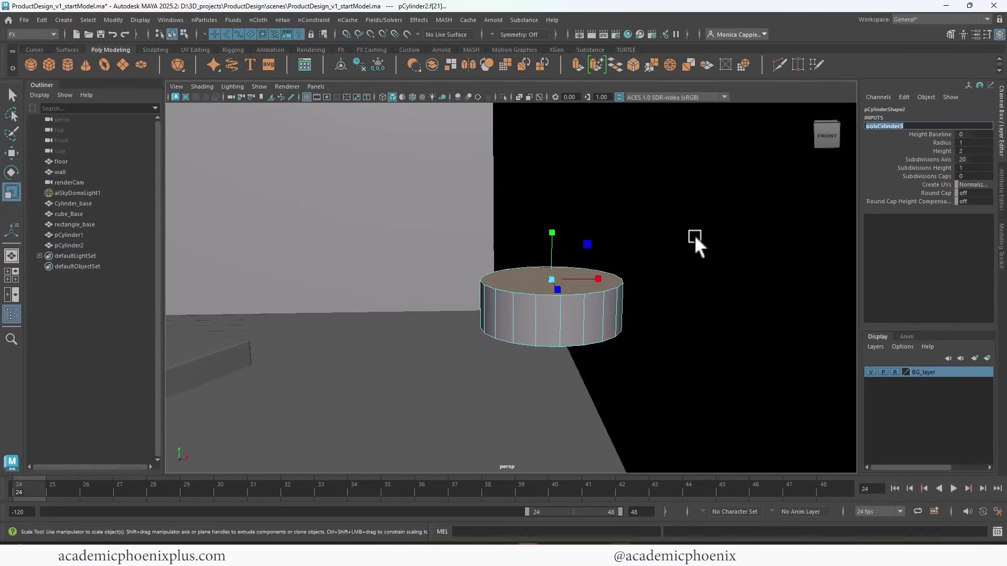
right_click_drag(593, 278, 646, 185)
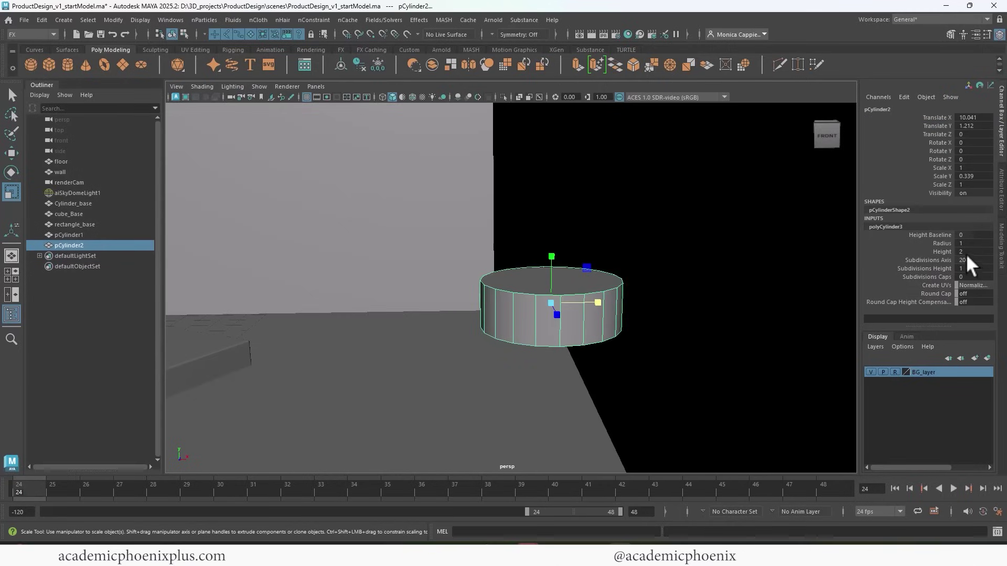
type("16")
key("Return")
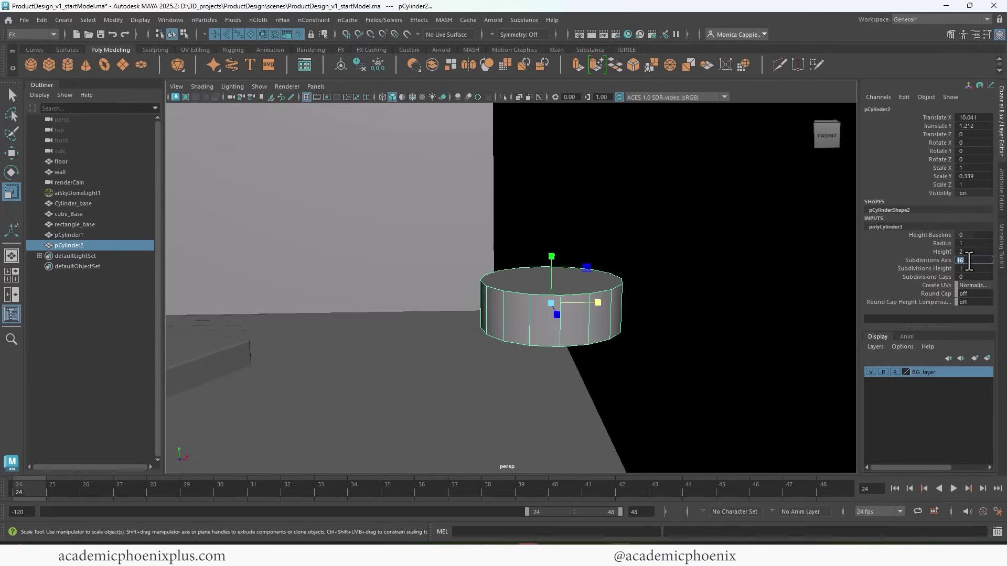
Select the cylinder's top face and extrude it upward by about 1.87
right_click_drag(571, 277, 568, 247)
left_click(560, 278)
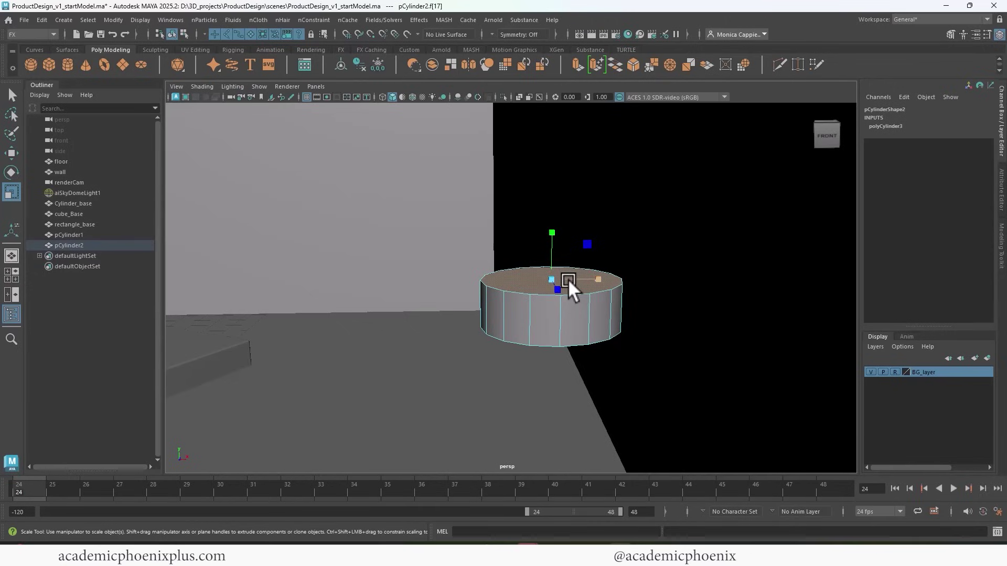
key("ctrl+e")
left_click_drag(552, 246, 559, 105)
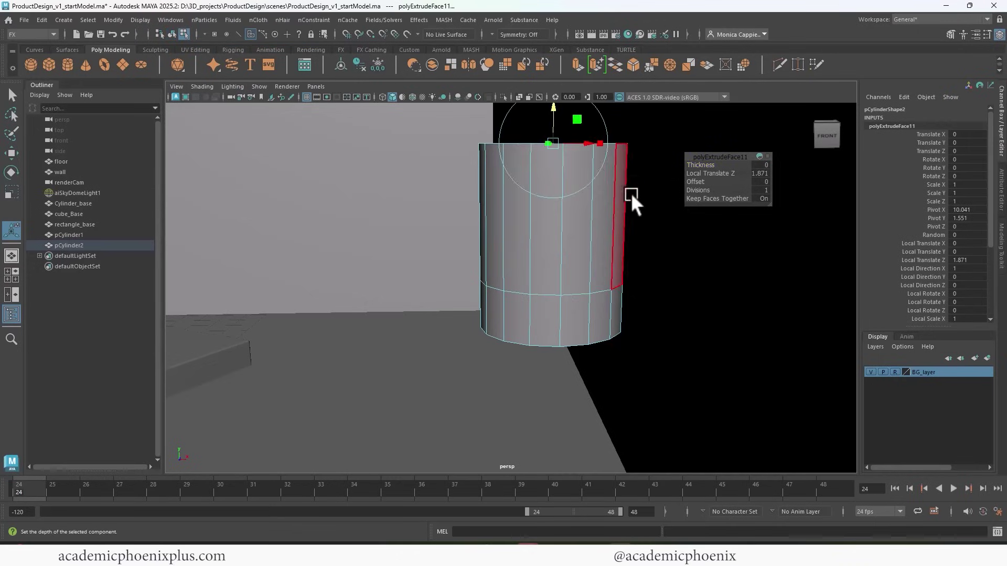
Delete the extruded cylinder's top face to leave the upper end open
right_click_drag(631, 193, 547, 179, "alt")
middle_click_drag(547, 179, 541, 258, "alt")
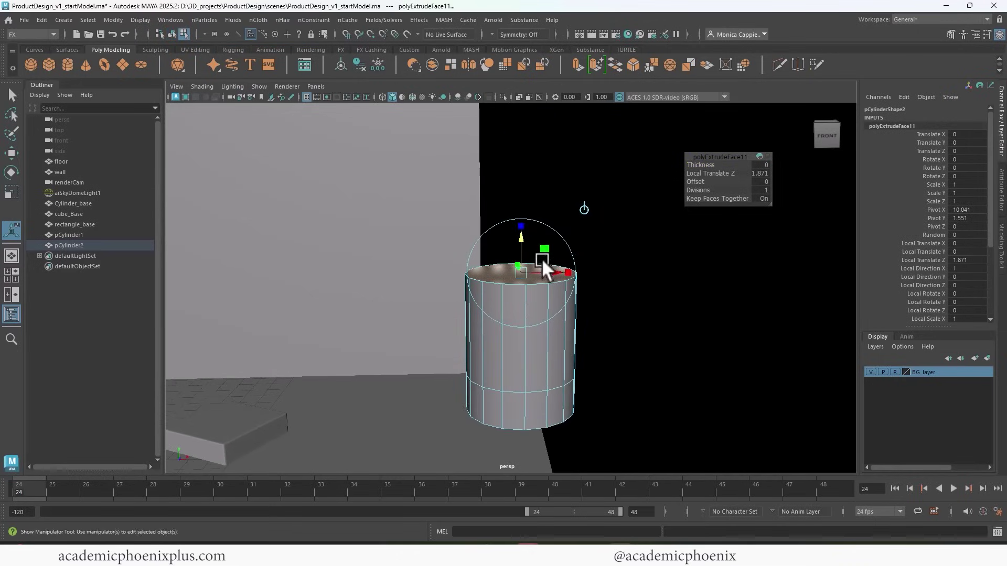
left_click_drag(524, 208, 456, 236)
key("q")
left_click(481, 235)
key("Delete")
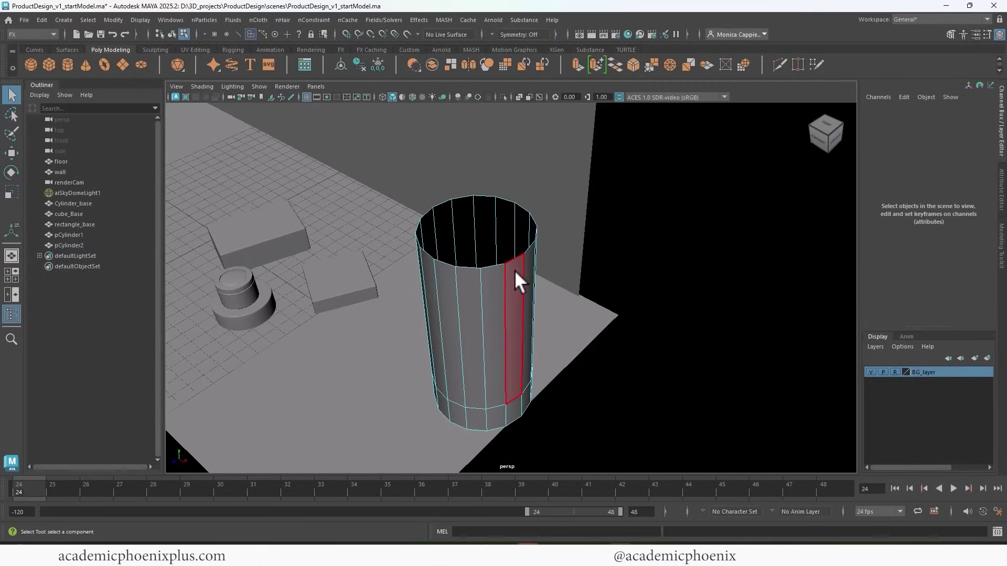
Switch the tall cylinder to edge selection and select the edge loop around its open top rim
right_click_drag(516, 265, 523, 181)
left_click(524, 249)
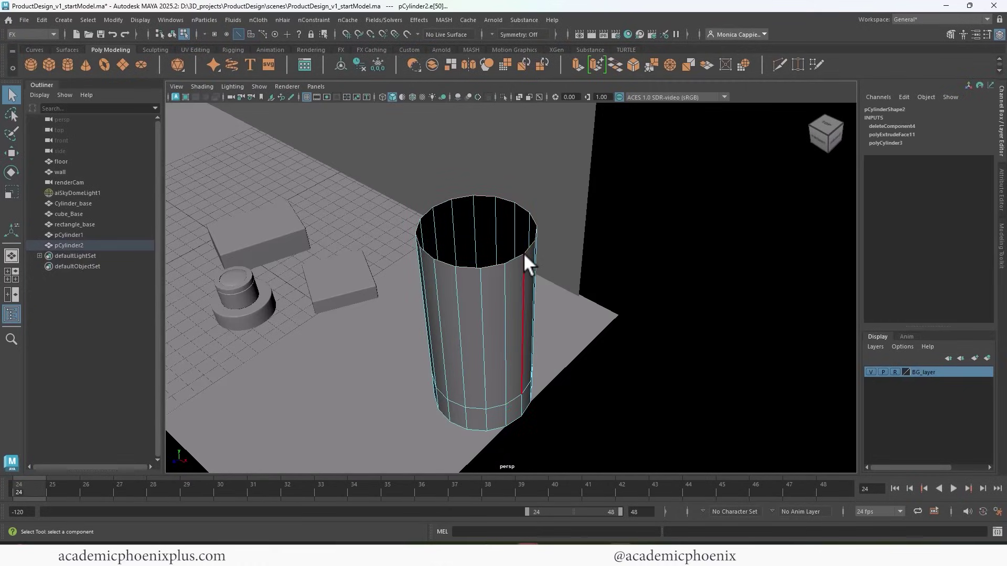
left_click_drag(514, 285, 450, 265, "alt")
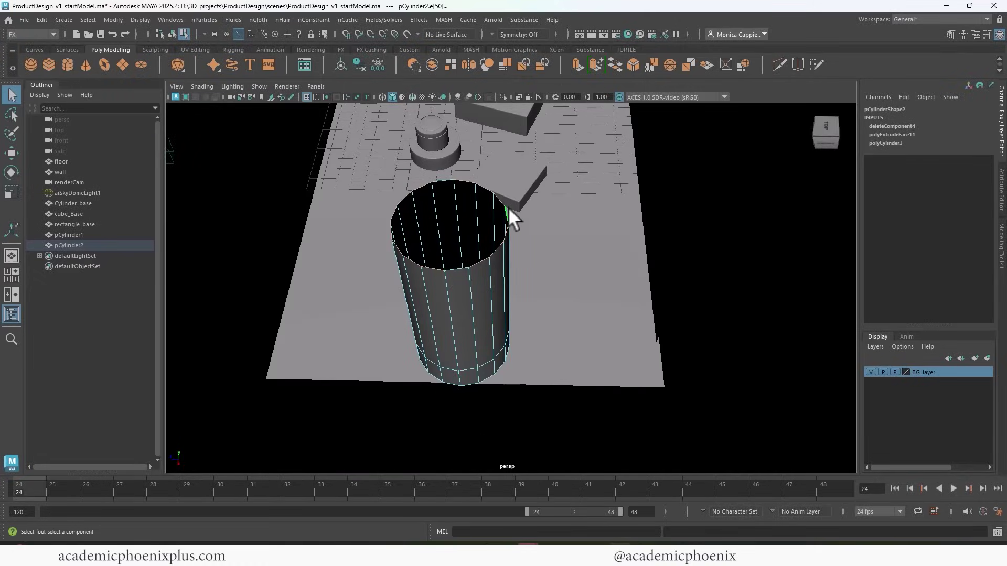
Scale the tube's open top edge loop nearly flat along Z to pinch the end closed
key("r")
left_click_drag(398, 216, 445, 222)
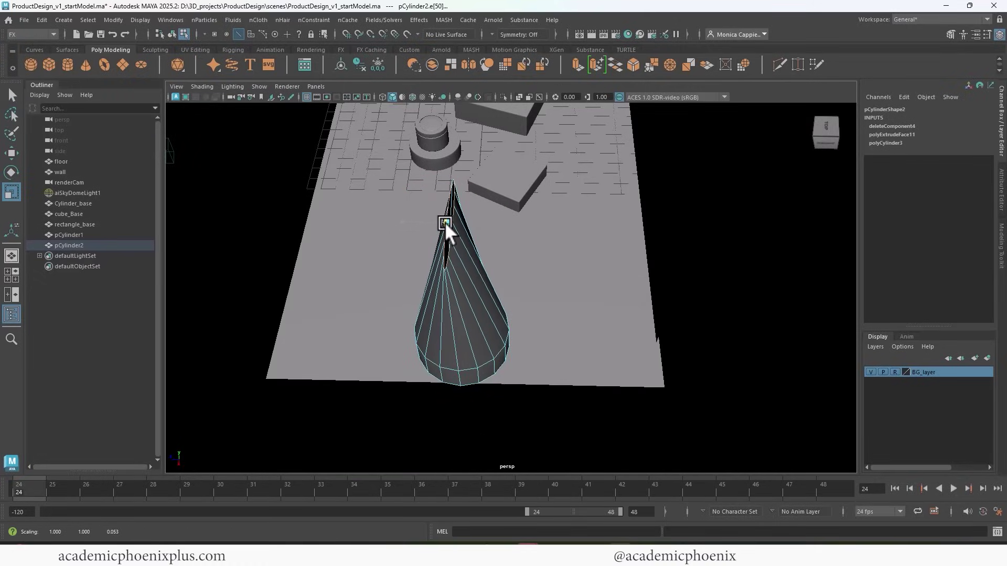
mouse_move(467, 260)
left_mouse_down("alt")
mouse_move(578, 233)
mouse_move(586, 212)
mouse_move(427, 261)
mouse_move(389, 232)
mouse_move(518, 236)
mouse_move(458, 274)
left_mouse_up("alt")
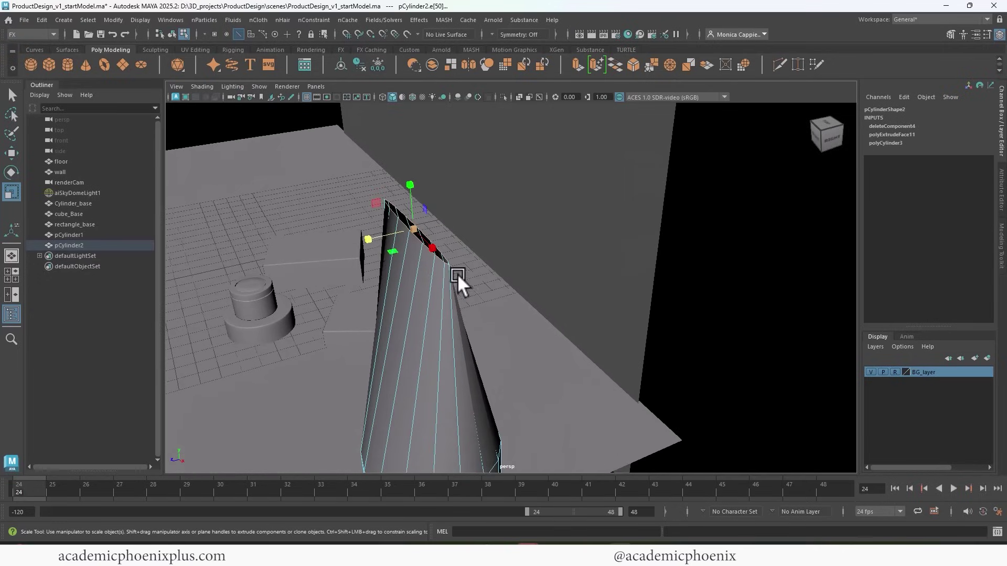
left_click_drag(373, 234, 368, 234)
Extrude the pinched top edge loop, narrow it along Z and raise it slightly
key("ctrl+e")
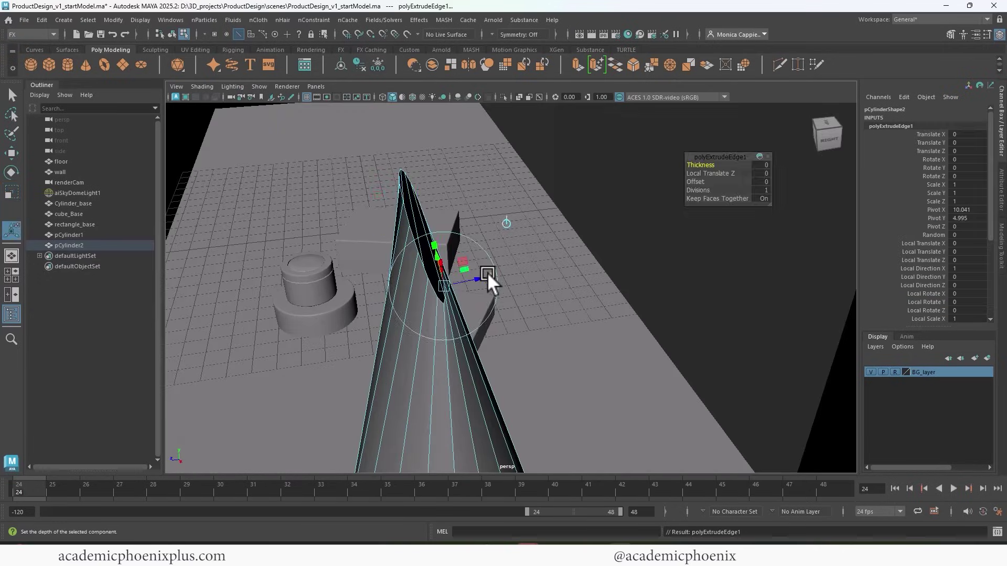
key("r")
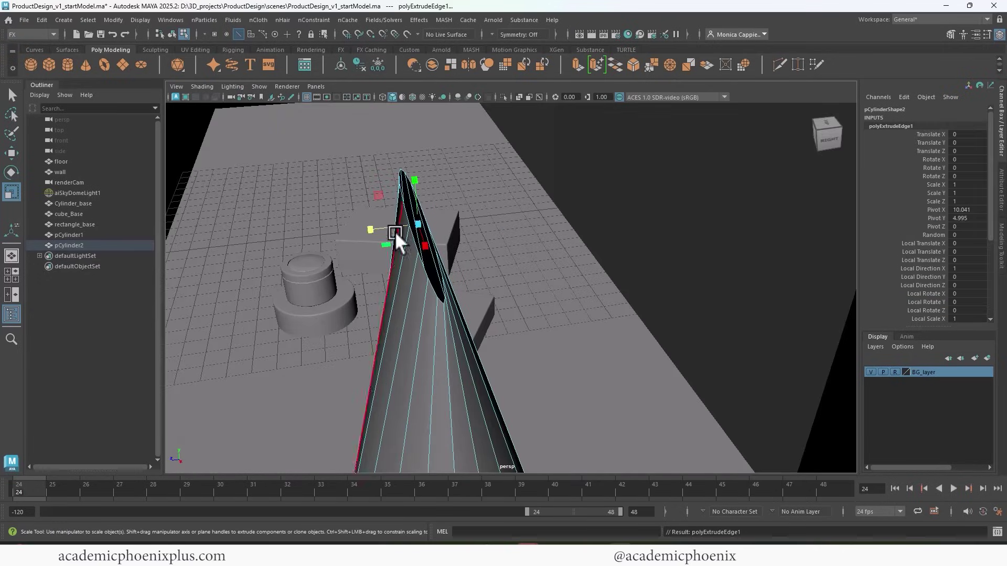
left_click_drag(370, 230, 395, 222)
key("w")
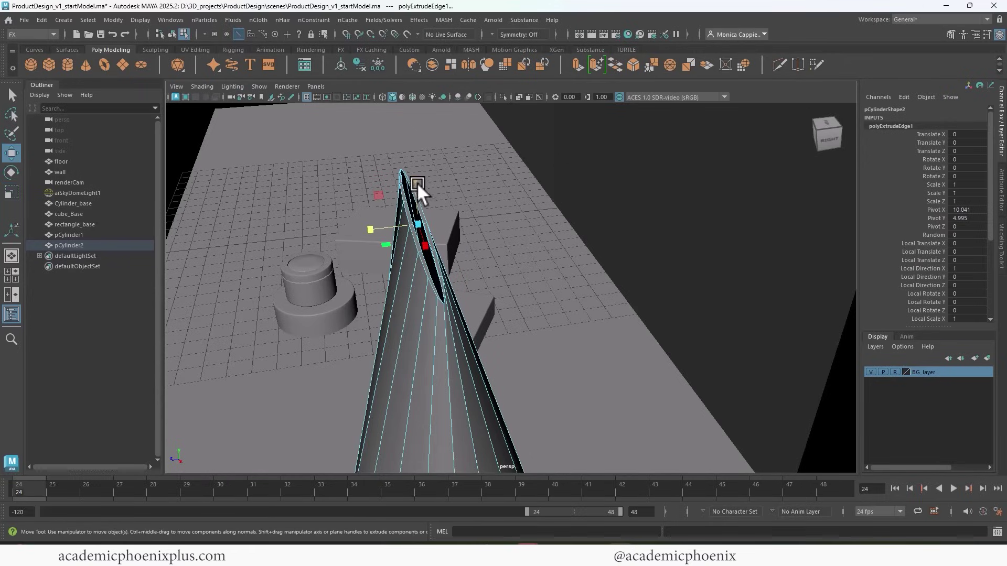
left_click_drag(417, 183, 417, 172)
Extrude the pinched top edge again, raise it to form a crimp band, and flatten it further along Z
key("ctrl+e")
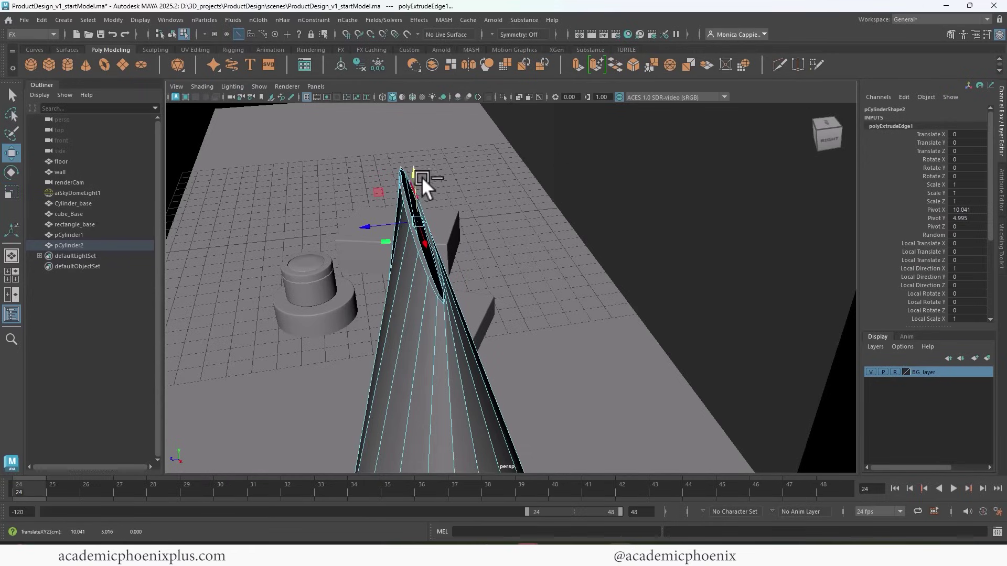
key("w")
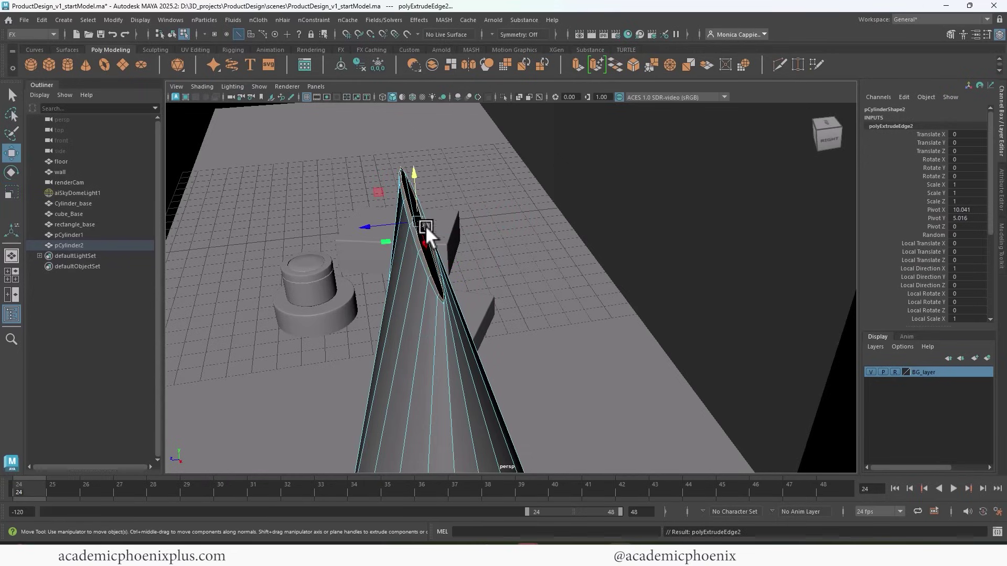
left_click_drag(414, 175, 418, 143)
key("r")
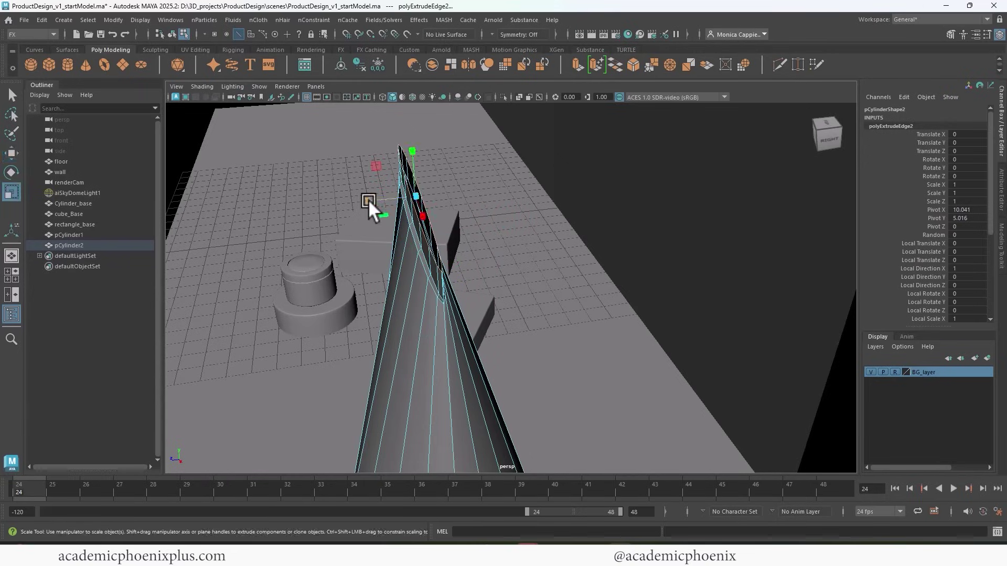
left_click_drag(368, 199, 391, 199)
left_click_drag(406, 200, 417, 202)
Select the tube's top row of vertices and raise them to make the crimp band taller
left_click_drag(388, 248, 596, 219, "alt")
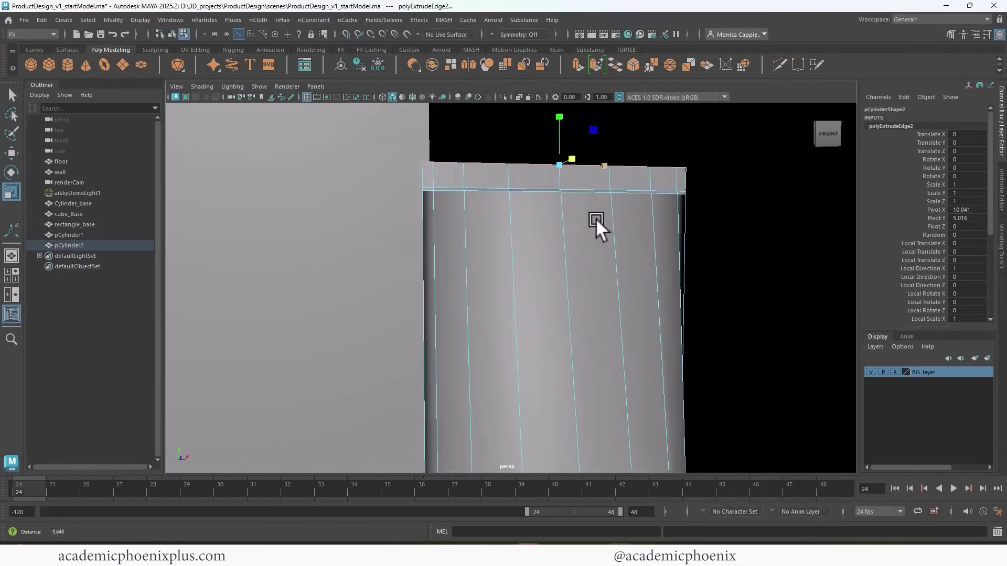
right_click_drag(596, 218, 467, 197, "alt")
middle_click_drag(467, 196, 372, 232, "alt")
right_click_drag(420, 253, 361, 196)
left_click_drag(338, 213, 569, 262)
key("w")
left_click_drag(438, 201, 445, 181)
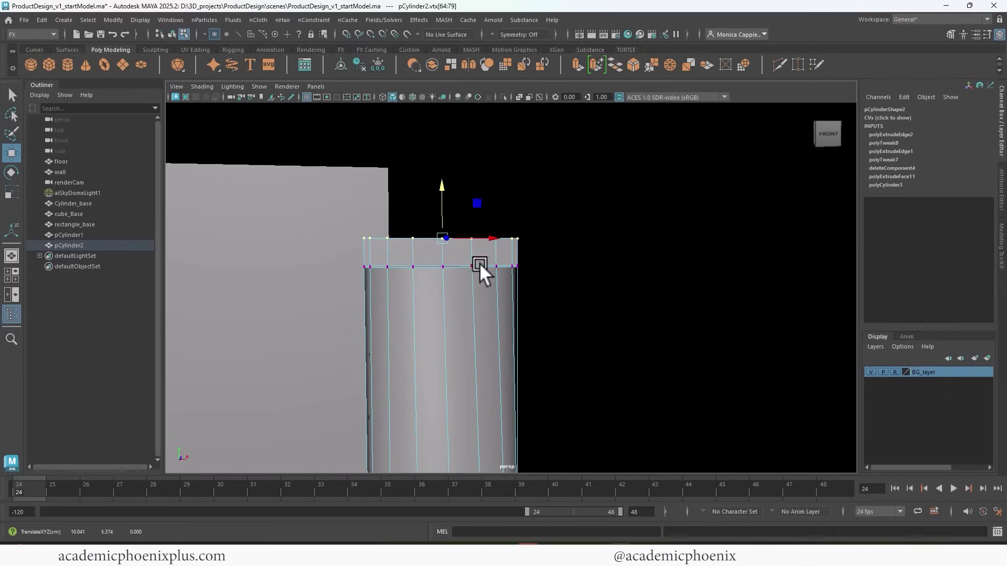
Insert an edge loop on the tube just above the seam between body and cap
right_click_drag(477, 207, 526, 180)
right_click_drag(527, 179, 479, 256, "alt")
middle_click_drag(480, 256, 463, 236, "alt")
right_click_drag(464, 236, 659, 276, "alt")
middle_click_drag(458, 318, 552, 307, "alt")
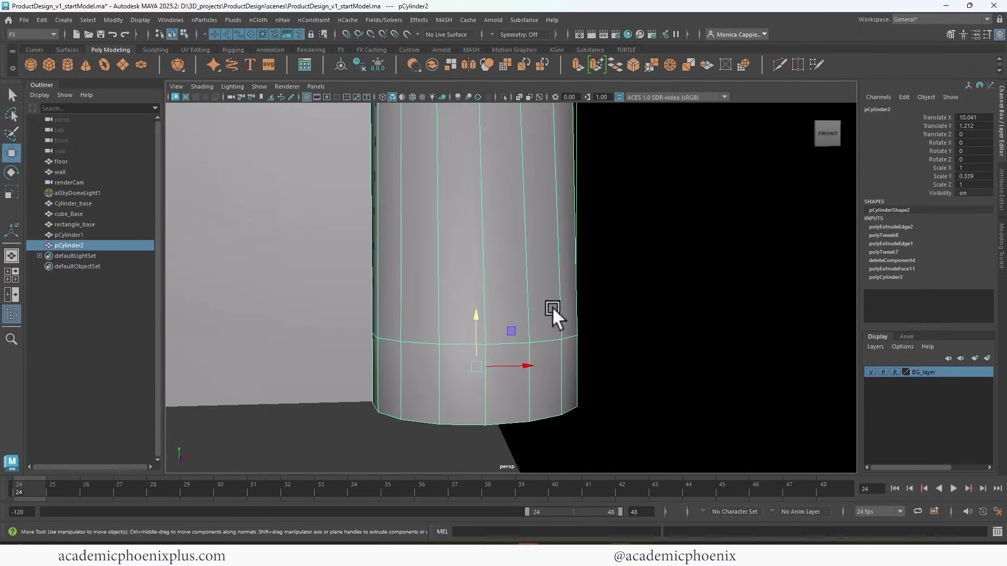
right_click_drag(524, 221, 475, 243)
left_click_drag(484, 325, 487, 335)
left_click(12, 95)
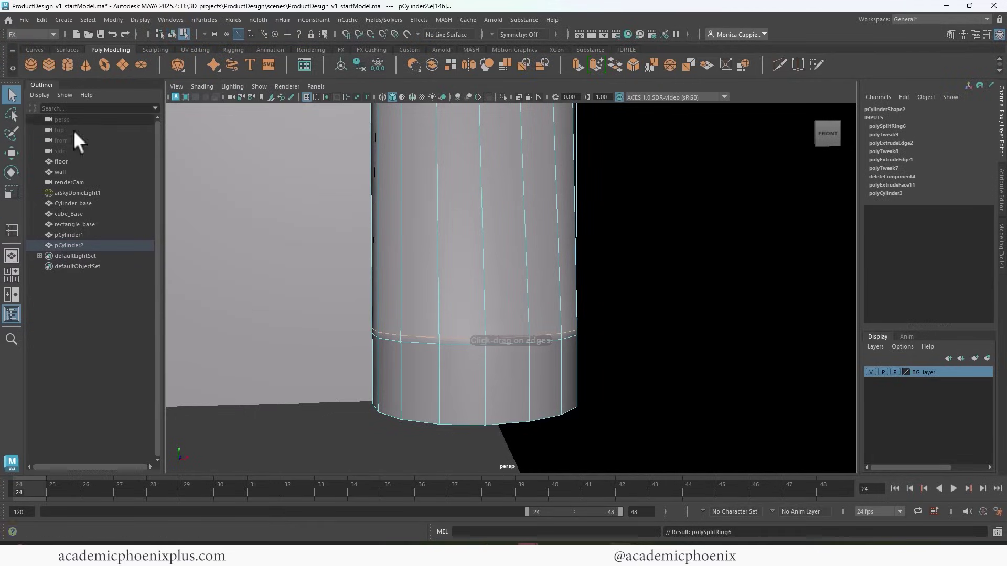
Extrude the thin ring of faces above the cap and scale it inward to form a groove
right_click_drag(440, 290, 441, 234)
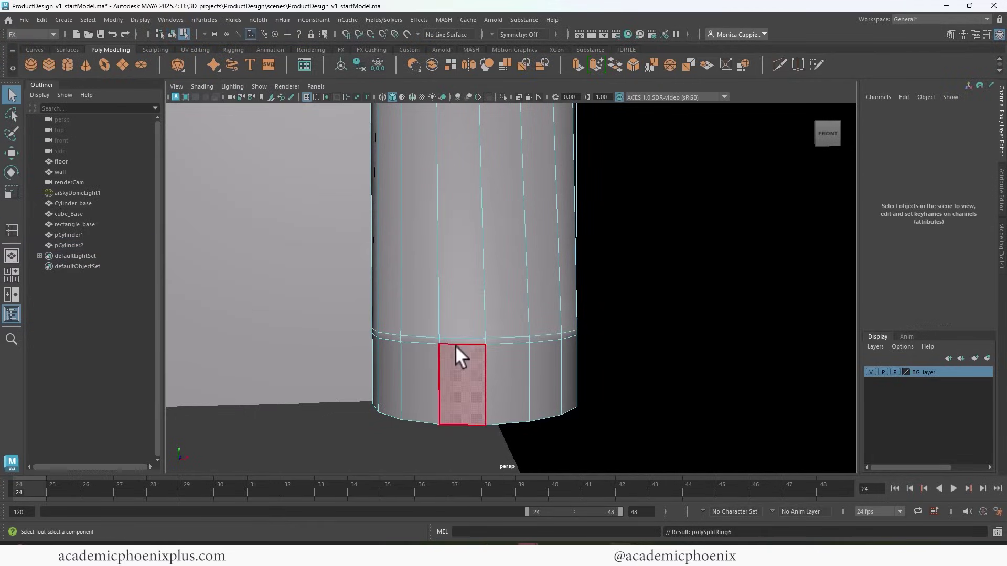
left_click(498, 342)
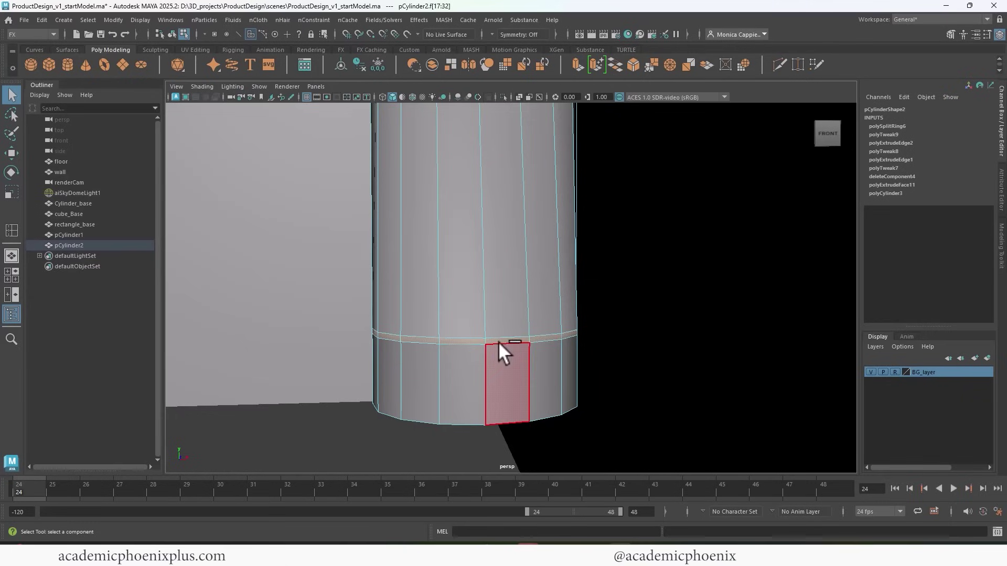
key("ctrl+e")
key("r")
mouse_move(482, 330)
left_mouse_down()
mouse_move(457, 329)
mouse_move(468, 329)
left_mouse_up()
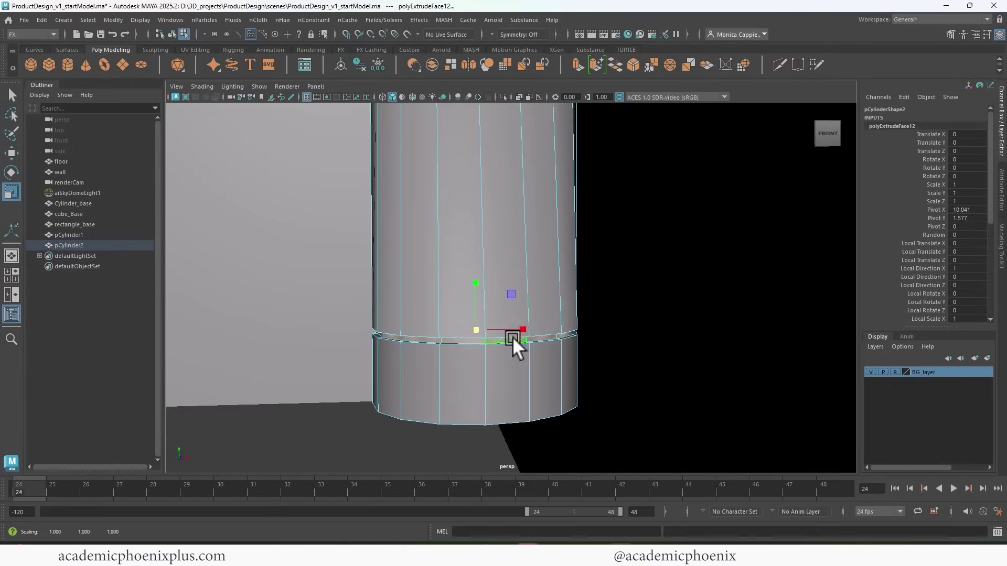
Insert an edge loop close to the bottom rim of the cap
right_click_drag(517, 389, 583, 189)
right_click_drag(510, 364, 511, 360, "shift")
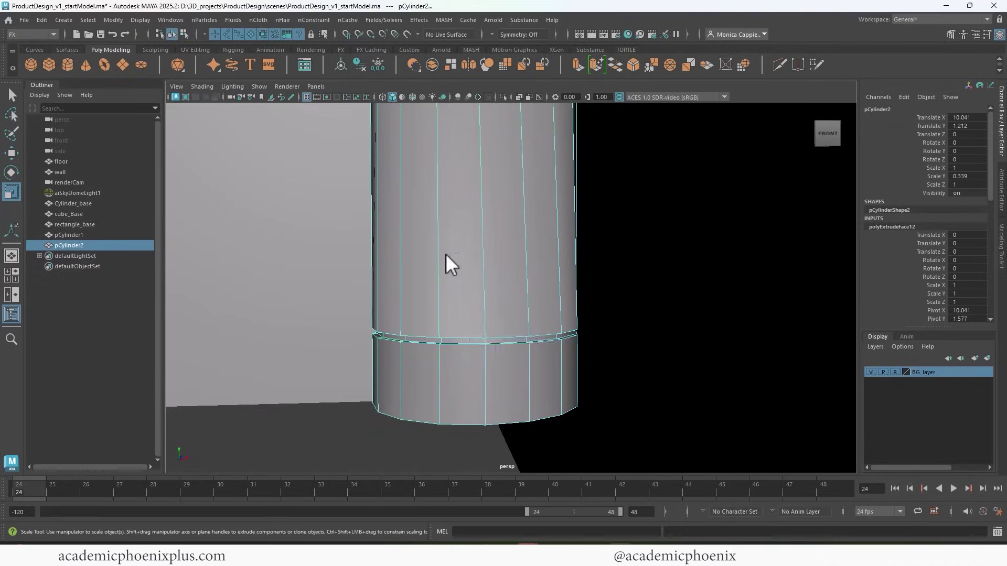
left_click(440, 414)
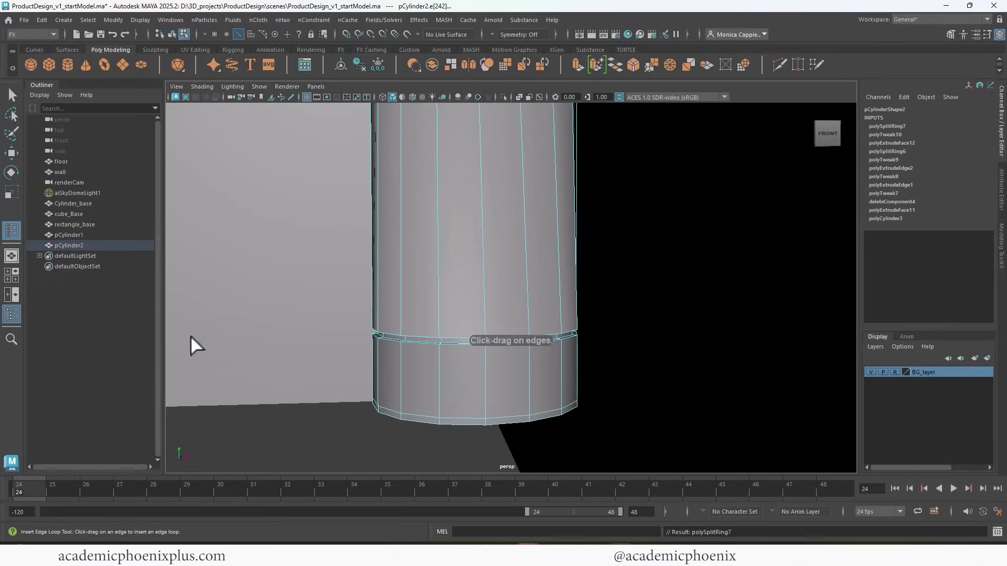
left_click(12, 96)
Delete the face closing the bottom of the cap
left_click_drag(462, 347, 468, 391, "alt")
right_click_drag(465, 207, 479, 326)
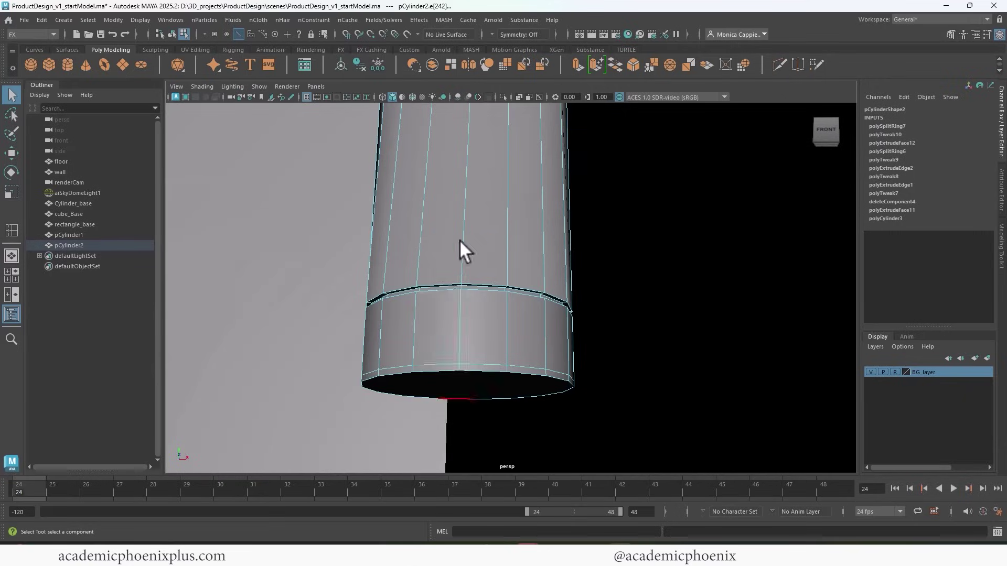
left_click(508, 361)
Extrude the cap's open bottom edge slightly down, then extrude it again and scale it inward to form an underside lip
right_click_drag(507, 361, 528, 180)
left_click(477, 360)
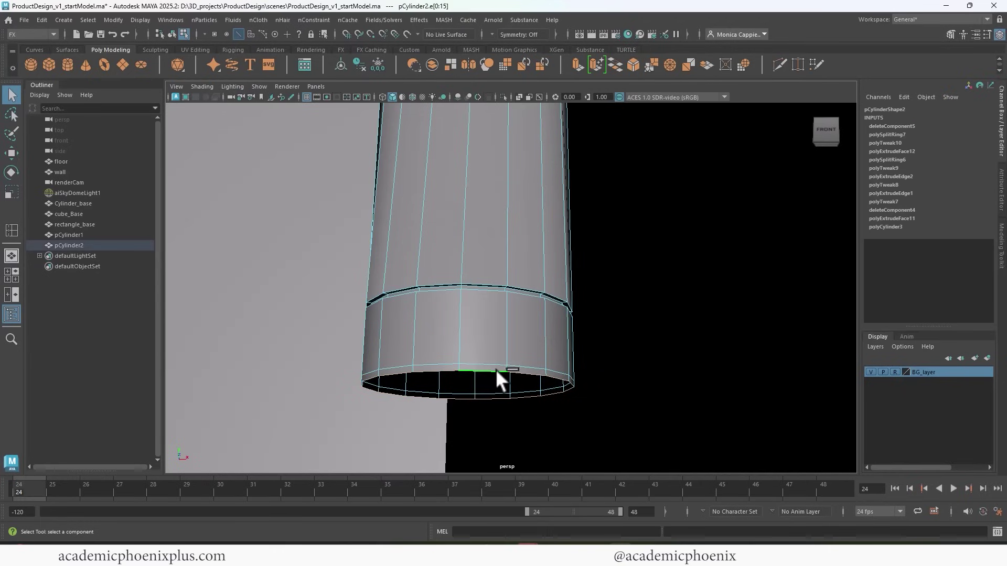
key("ctrl+e")
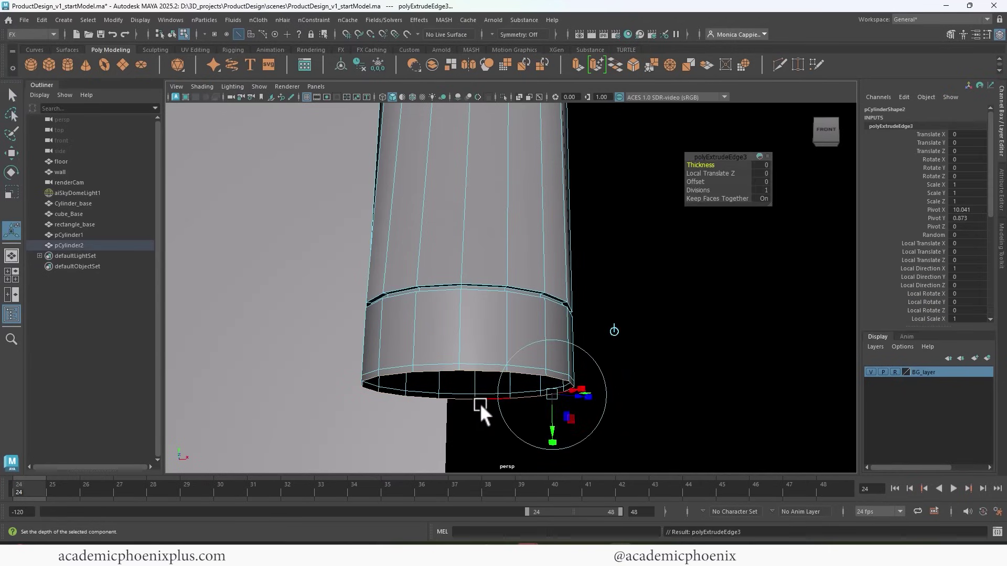
key("w")
key("r")
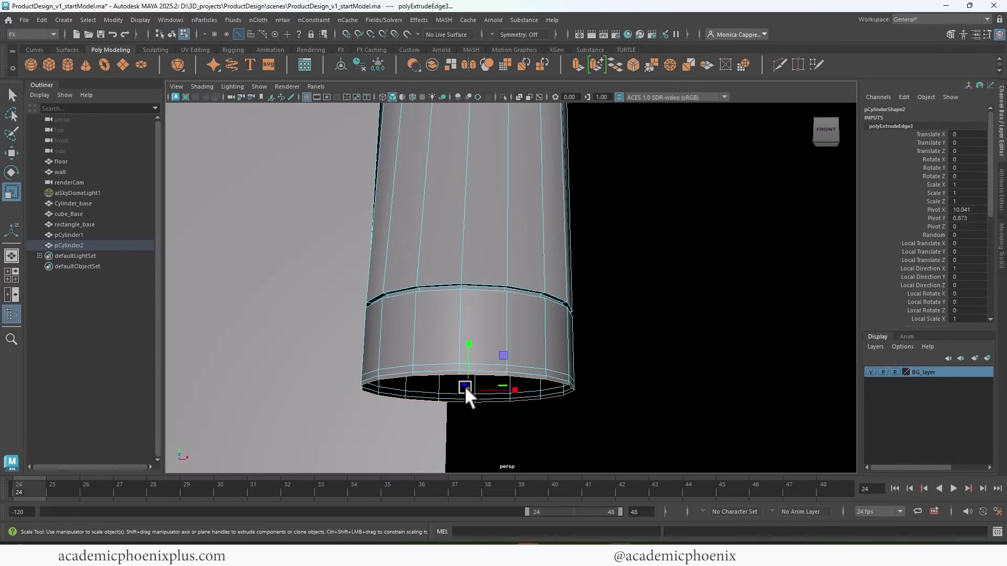
left_click_drag(464, 386, 424, 398)
key("ctrl+e")
key("r")
Turn on smooth preview for the tube, return to object mode and examine its overall shape
key("3")
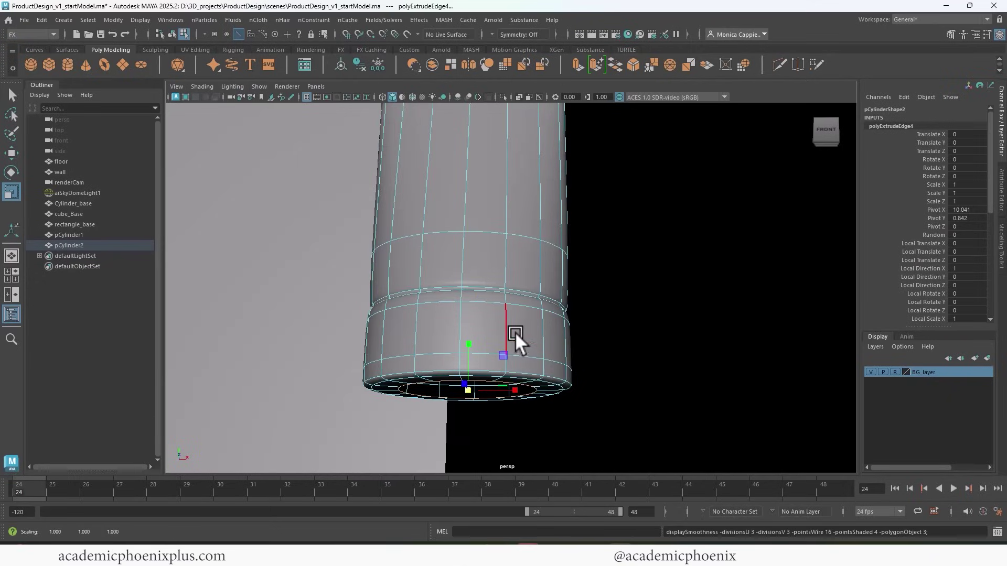
right_click(517, 336)
right_click_drag(580, 186, 582, 190)
left_click(618, 325)
left_click_drag(618, 326, 612, 360, "alt")
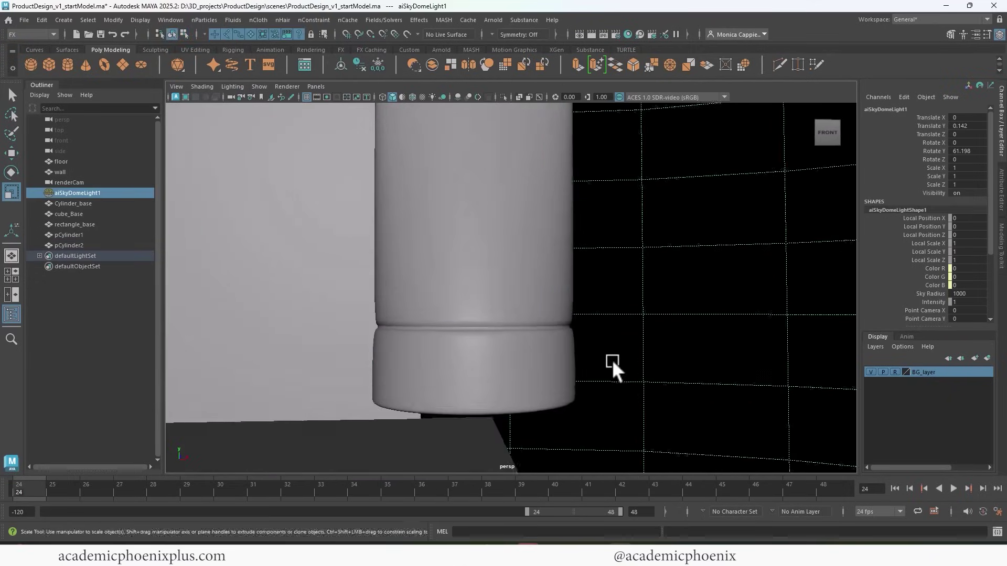
right_click_drag(612, 359, 335, 267, "alt")
middle_click_drag(464, 294, 395, 333, "alt")
right_click_drag(396, 332, 458, 327, "alt")
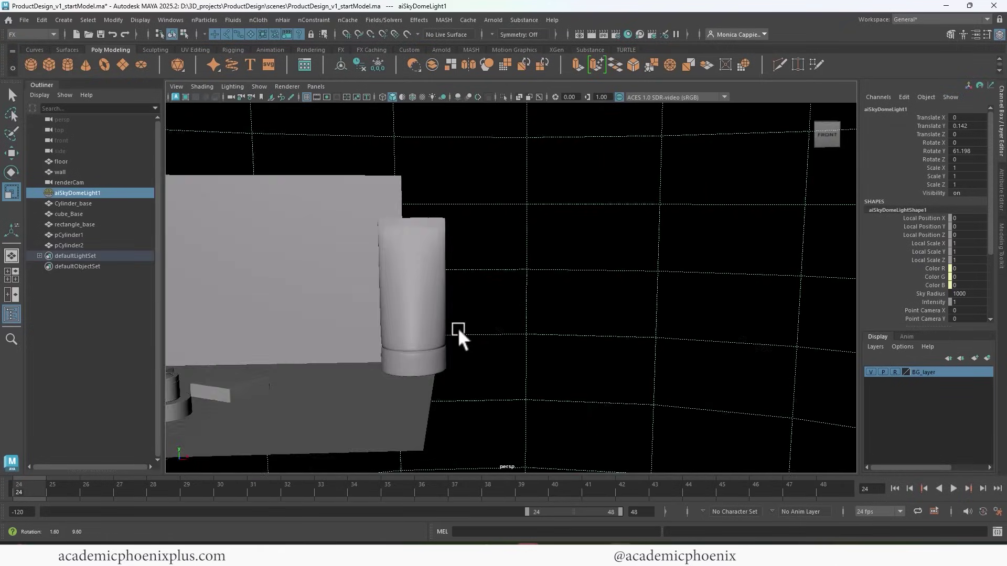
Select the vertices of the tube's crimped top end and raise them to lengthen the tube
left_click_drag(458, 327, 488, 270, "alt")
left_click(475, 283)
right_click_drag(476, 283, 426, 190)
left_click_drag(434, 185, 538, 290)
key("w")
left_click_drag(489, 192, 491, 165)
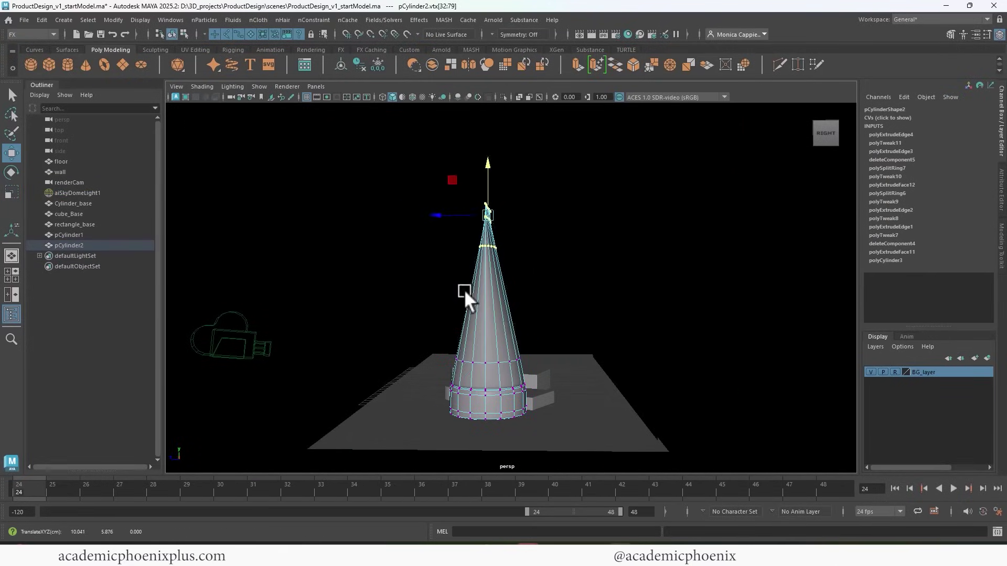
Scale the selected top vertices outward along X by about 1.18 to widen the crimped end
left_click_drag(465, 291, 512, 254, "alt")
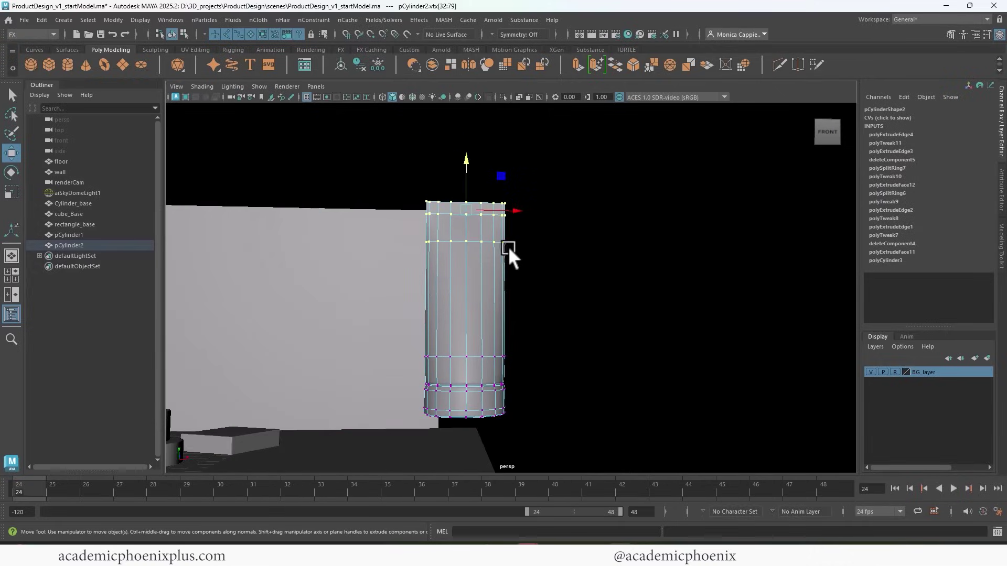
key("r")
mouse_move(520, 209)
left_mouse_down()
mouse_move(535, 208)
mouse_move(526, 206)
left_mouse_up()
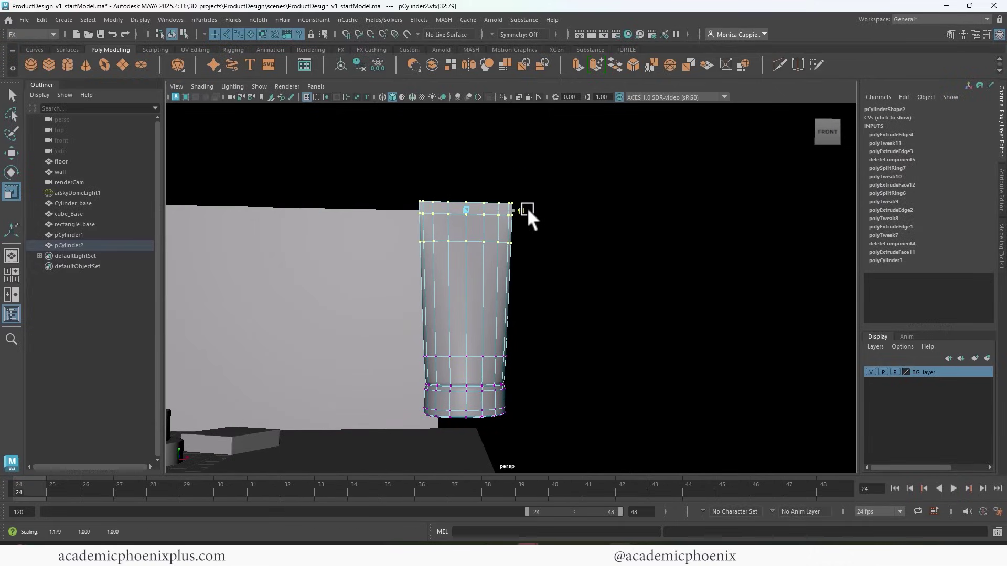
left_click_drag(499, 278, 451, 158, "alt")
key("w")
Scale the tube's cap vertices inward so the body tapers downward, and return to object mode
left_click_drag(458, 239, 464, 420, "alt")
left_click_drag(519, 450, 449, 396)
key("r")
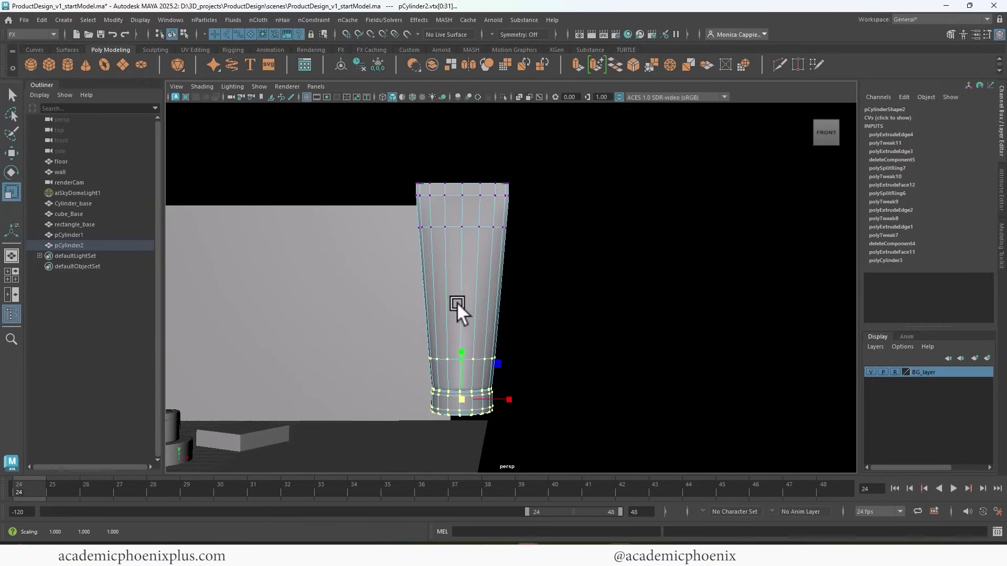
right_click_drag(506, 257, 497, 214)
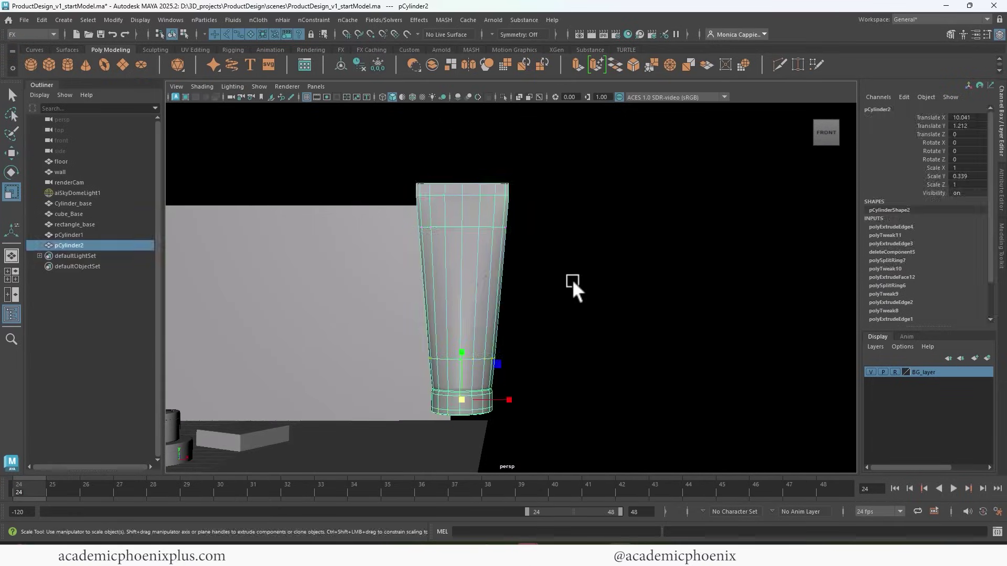
Move the tube onto the rectangular base at X 4.377, Y 0.541, Z -0.793, and scale it down to 0.622, 0.211, 0.622
left_click_drag(572, 279, 534, 273, "alt")
key("w")
left_click_drag(560, 356, 421, 341)
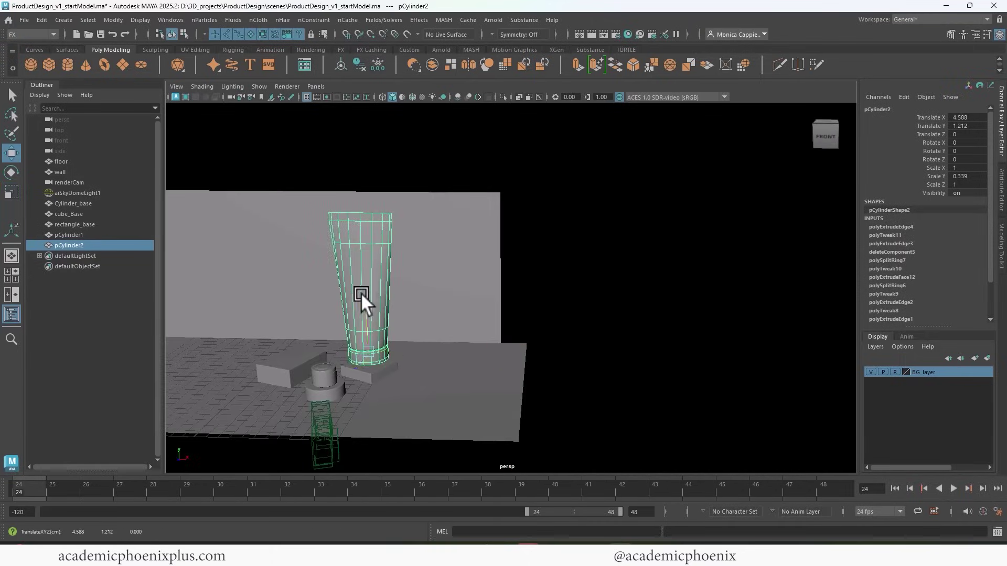
mouse_move(362, 307)
left_mouse_down()
mouse_move(372, 363)
mouse_move(338, 376)
mouse_move(391, 382)
mouse_move(374, 295)
mouse_move(370, 307)
left_mouse_up()
key("r")
key("w")
Switch to a two-pane layout and look through renderCam in the first viewport
left_click(11, 294)
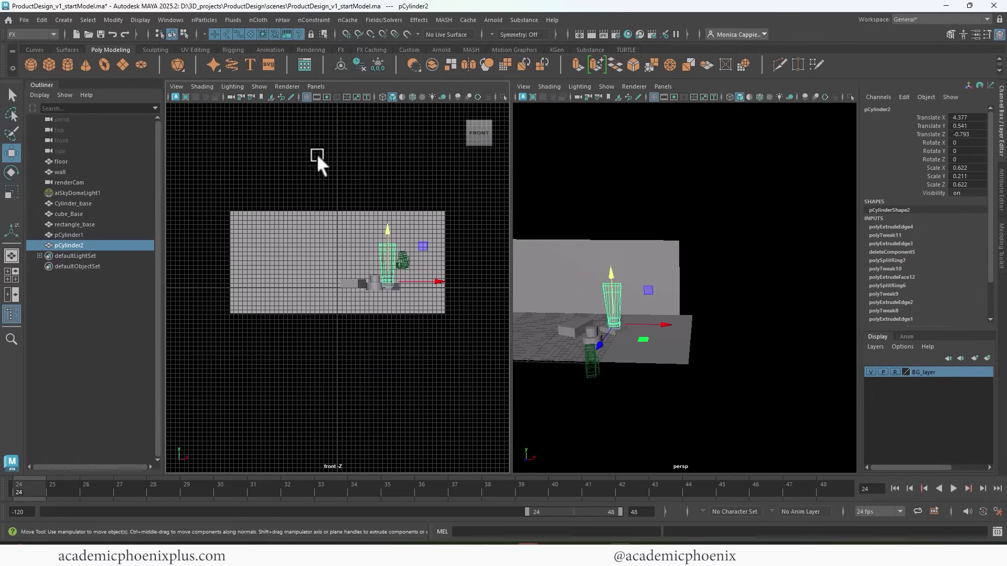
left_click(314, 87)
mouse_move(388, 98)
left_click(436, 106)
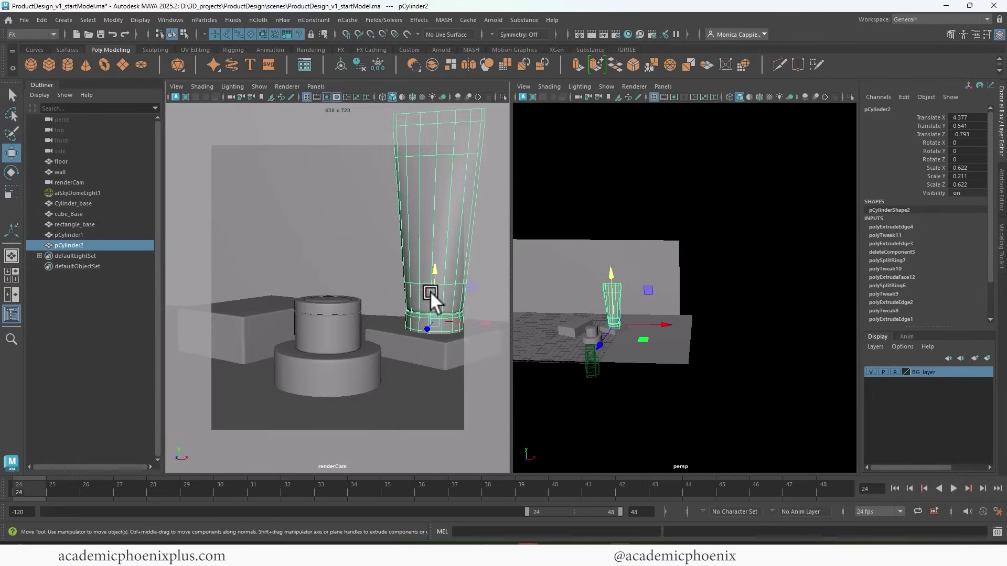
Scale the tube down to 0.381, 0.129, 0.381 and rest it on the rectangular base at X 4.299, Y 0.454
key("r")
left_click_drag(615, 324, 601, 322)
key("w")
left_click_drag(663, 323, 660, 327)
left_click_drag(612, 277, 612, 280)
Frame the tube's cap in close-up in the perspective viewport and turn off the tube's smooth preview
key("f")
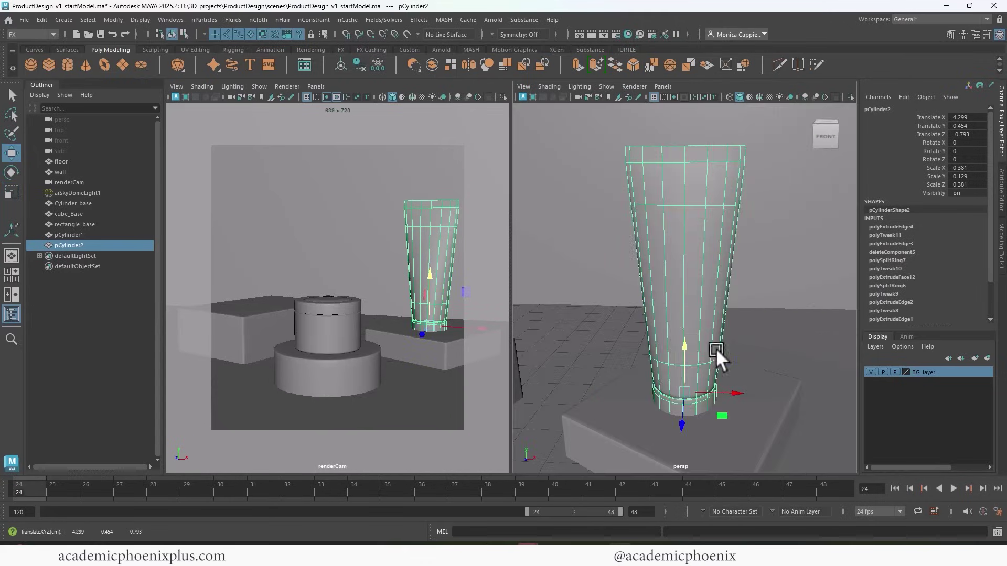
left_click_drag(716, 349, 625, 309, "alt")
right_click_drag(625, 309, 741, 259, "alt")
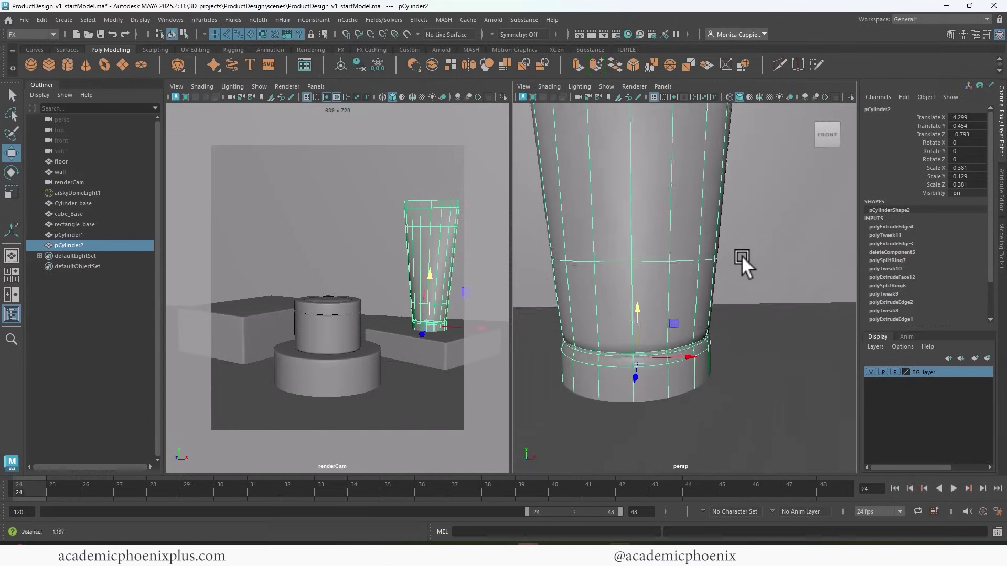
left_click_drag(742, 258, 704, 269, "alt")
key("1")
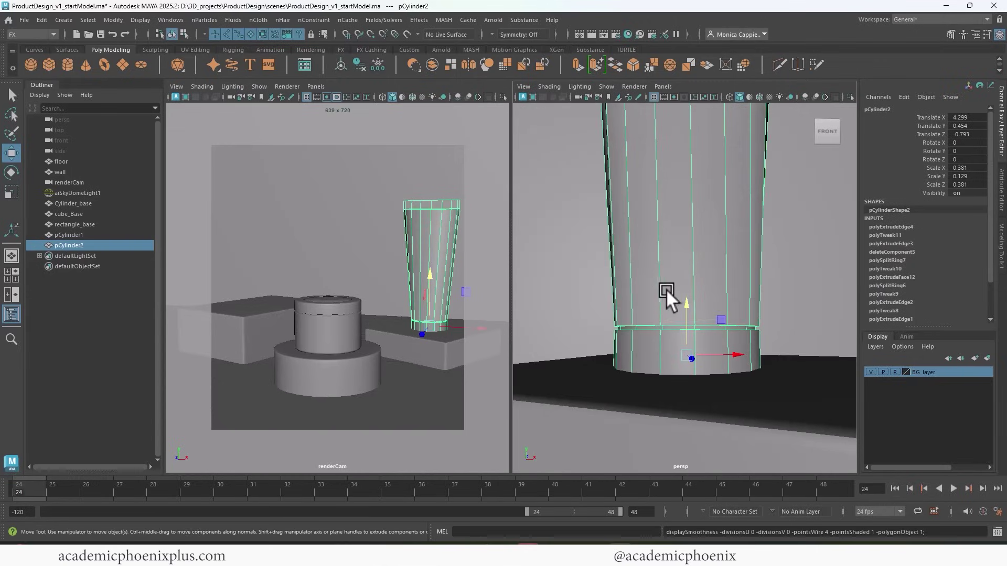
Bevel the edge loop at the seam where the tube's body meets its cap
right_click_drag(652, 306, 653, 185)
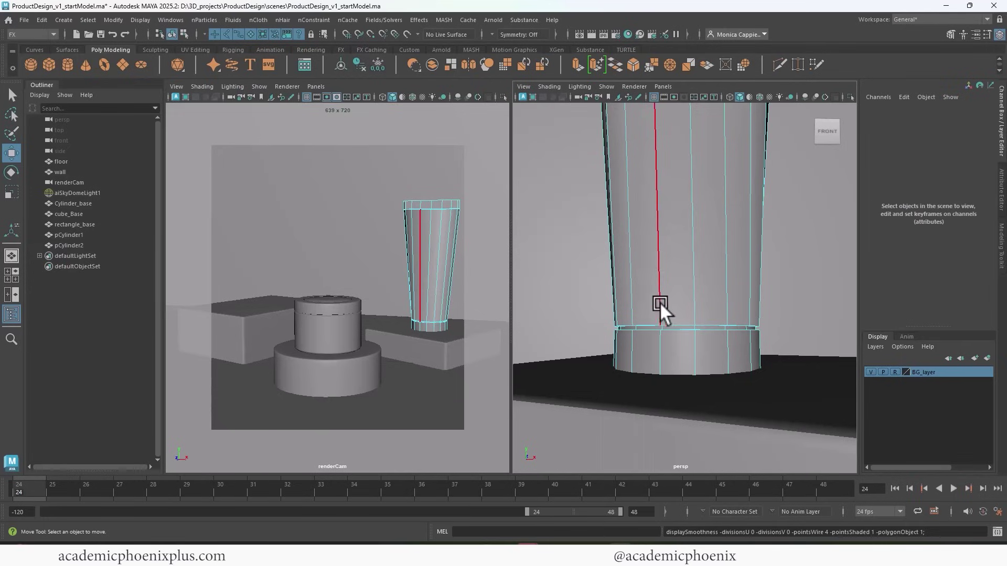
left_click(678, 328)
left_click(667, 331, "shift")
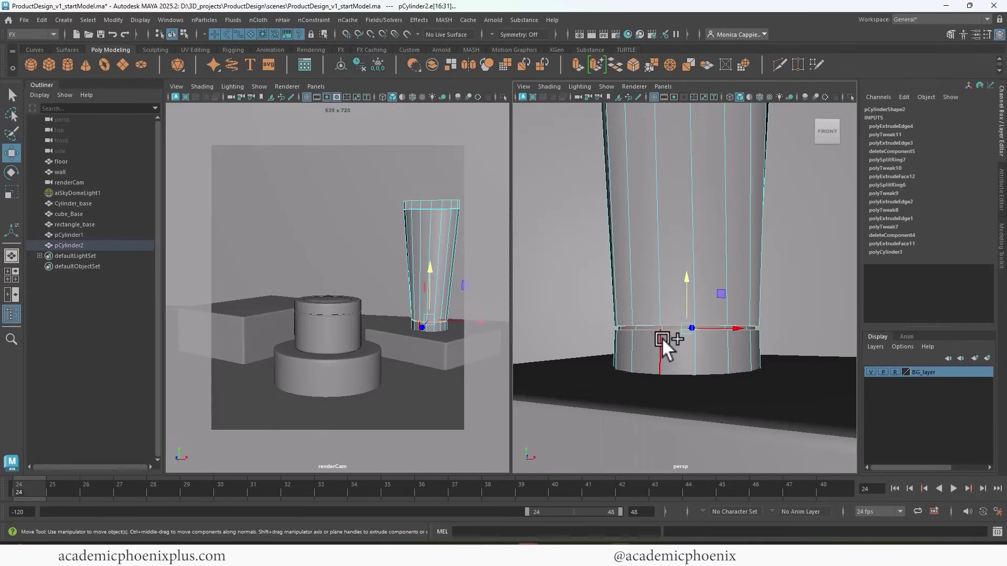
key("ctrl+b")
Reposition the tube on the rectangular base at X 4.29, Y 0.517, and check it in an Arnold render of renderCam
right_click_drag(685, 207, 736, 192)
key("w")
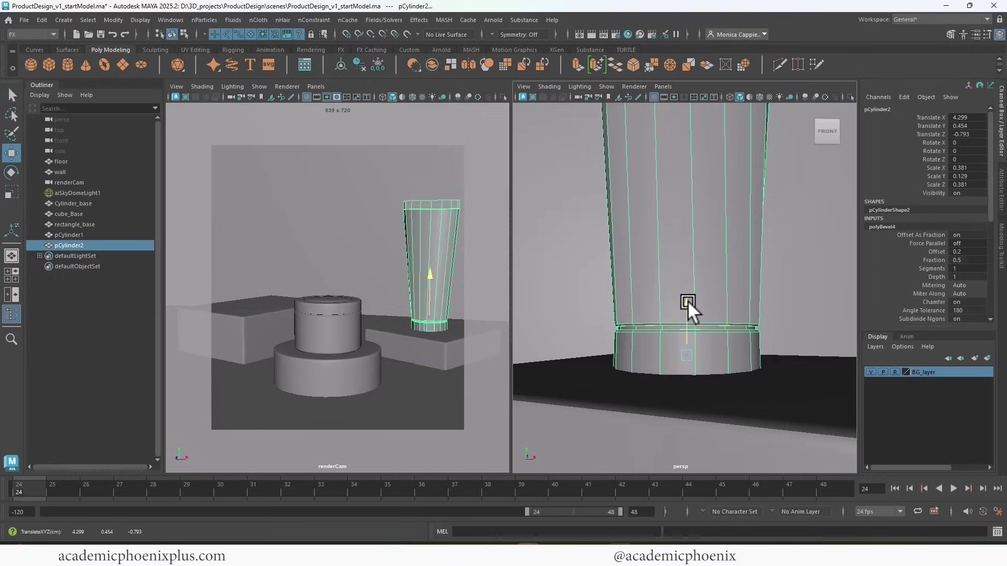
left_click_drag(688, 300, 692, 285)
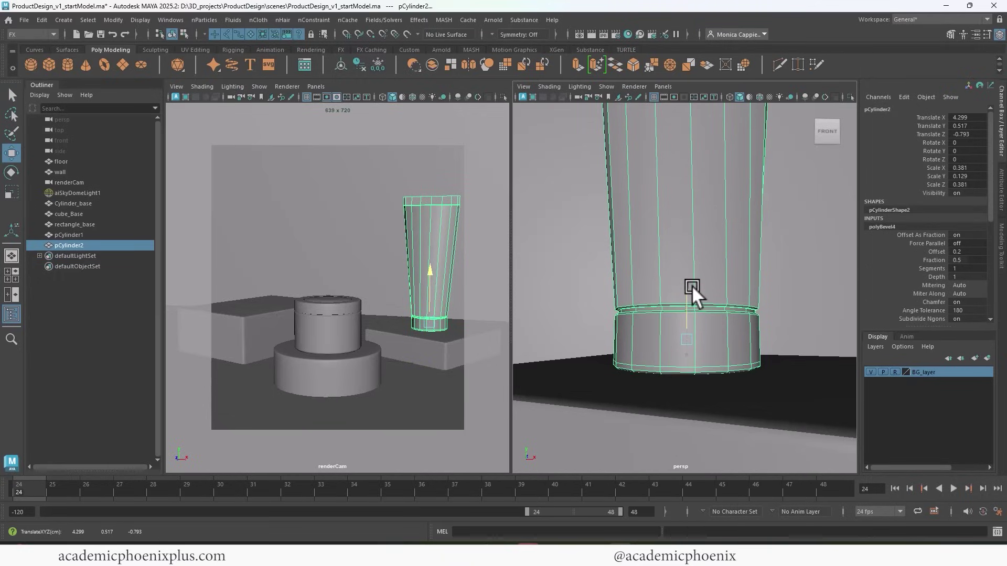
left_click_drag(483, 329, 477, 333)
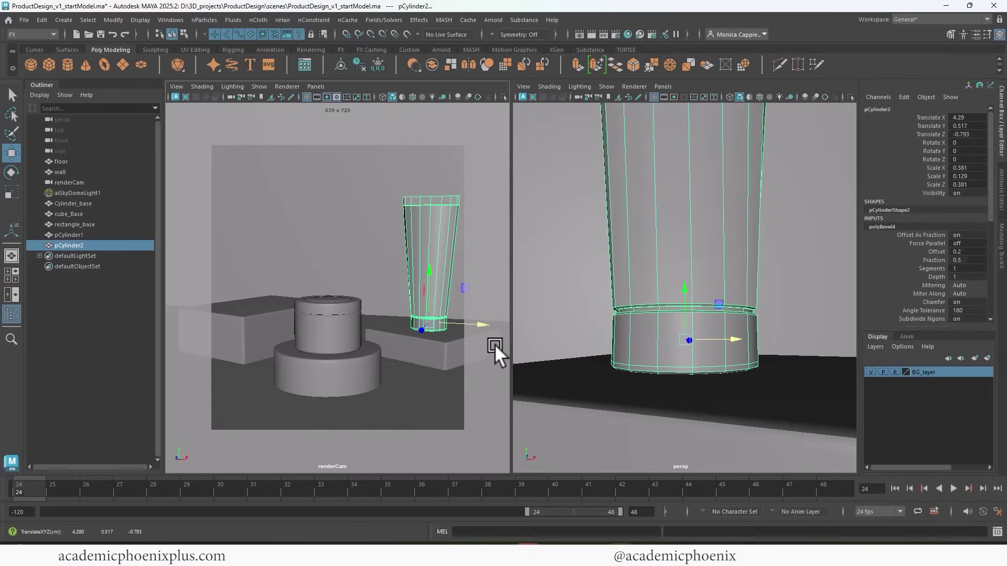
left_click(589, 33)
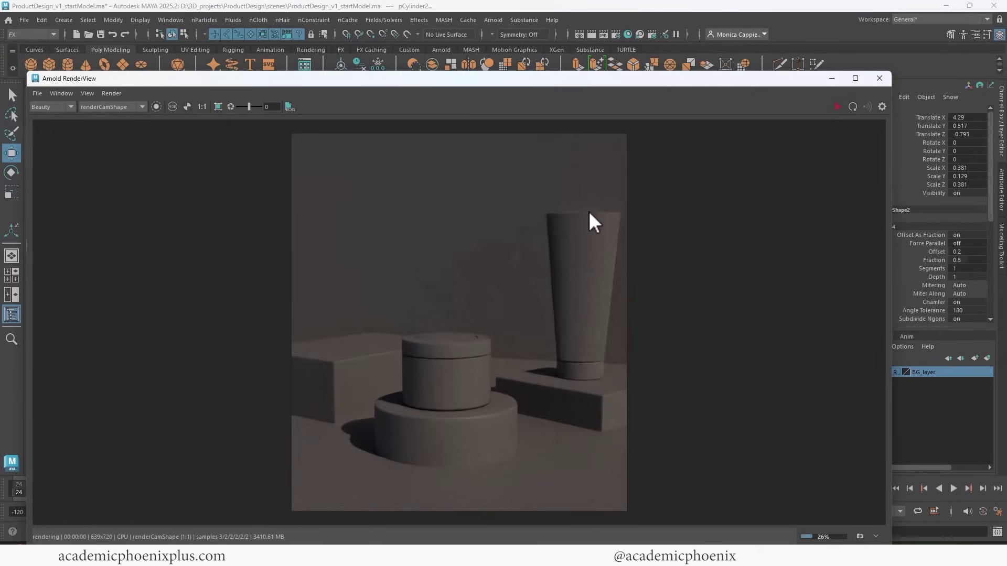
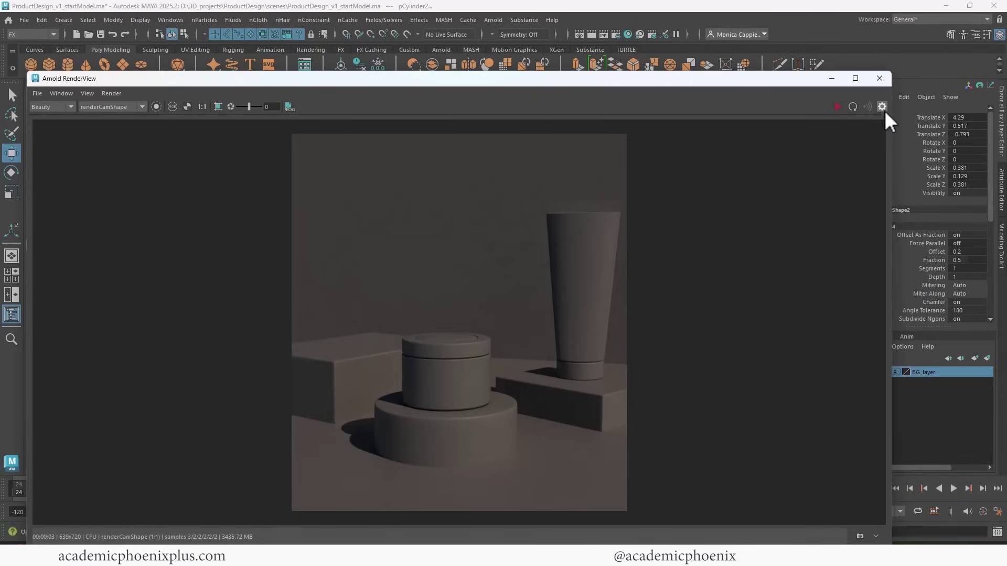
left_click(880, 78)
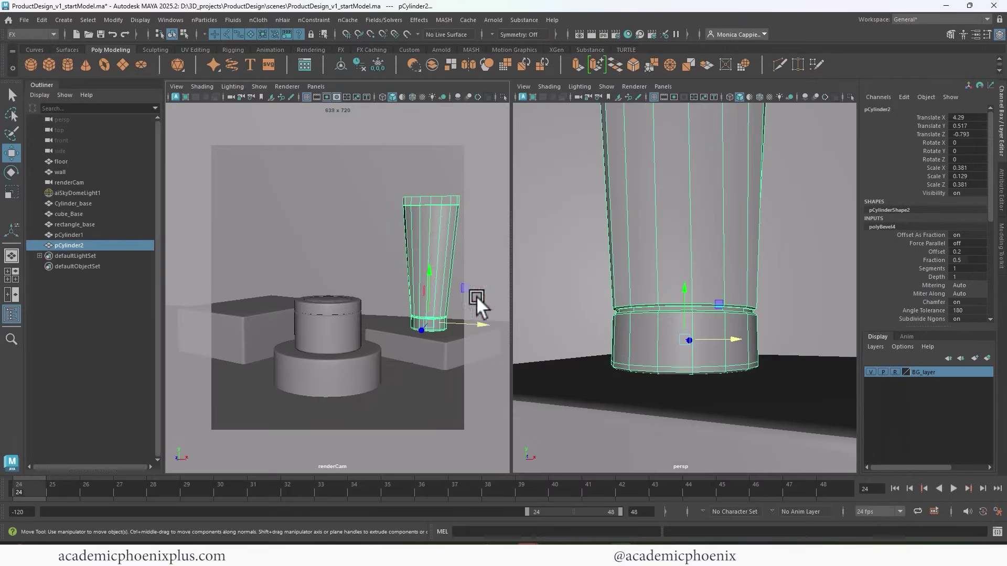
Rotate the tube to -9.644 about Y and check its new angle in an Arnold render
key("e")
mouse_move(704, 348)
left_mouse_down()
mouse_move(715, 336)
mouse_move(707, 336)
left_mouse_up()
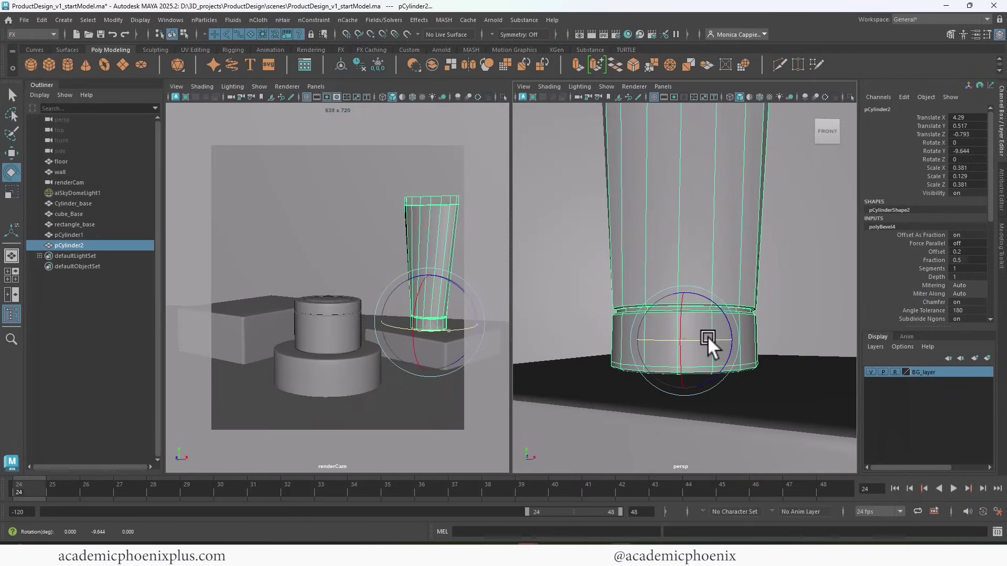
left_click(593, 33)
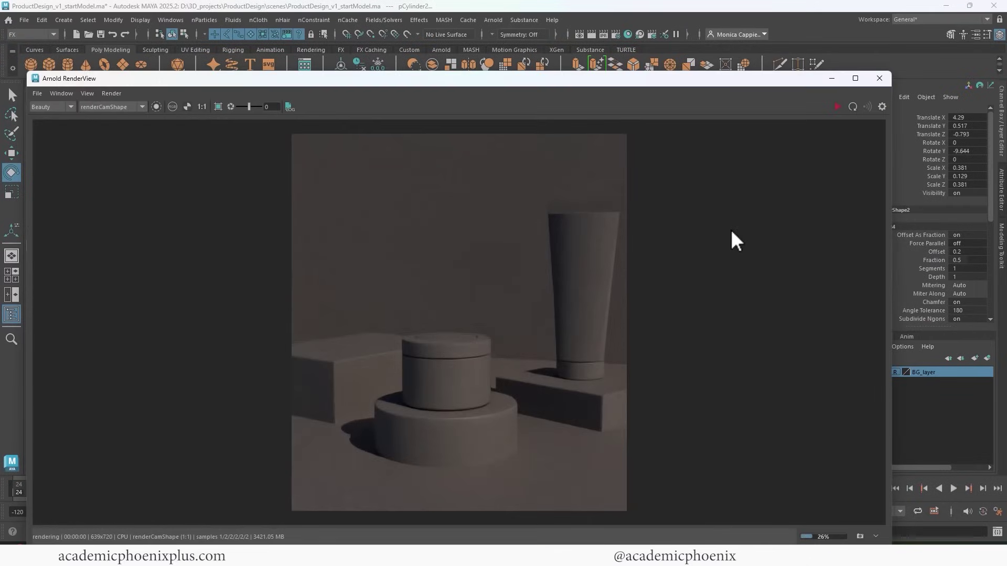
left_click(886, 81)
Merge the vertices along the tube's flat top edge in the perspective viewport and return to object mode
right_click_drag(732, 162, 567, 152, "alt")
left_click_drag(567, 152, 757, 187)
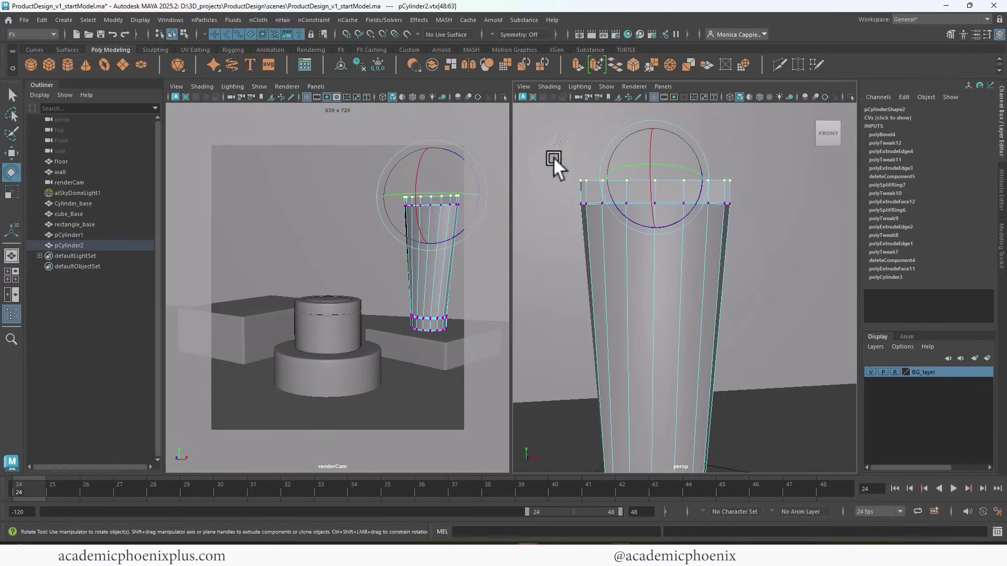
left_click(31, 35)
left_click(32, 43)
left_click(221, 19)
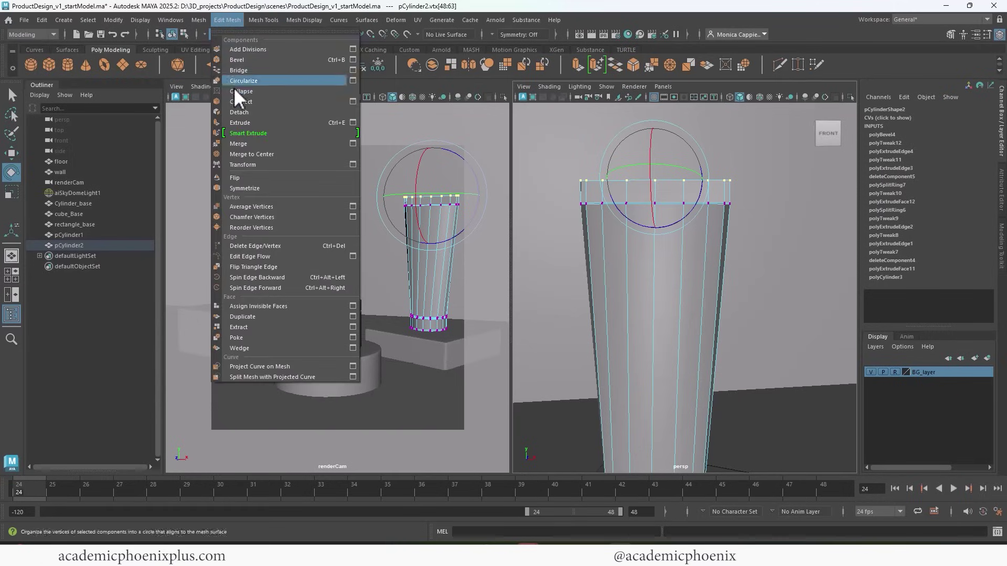
left_click(258, 140)
right_click_drag(701, 225, 753, 229)
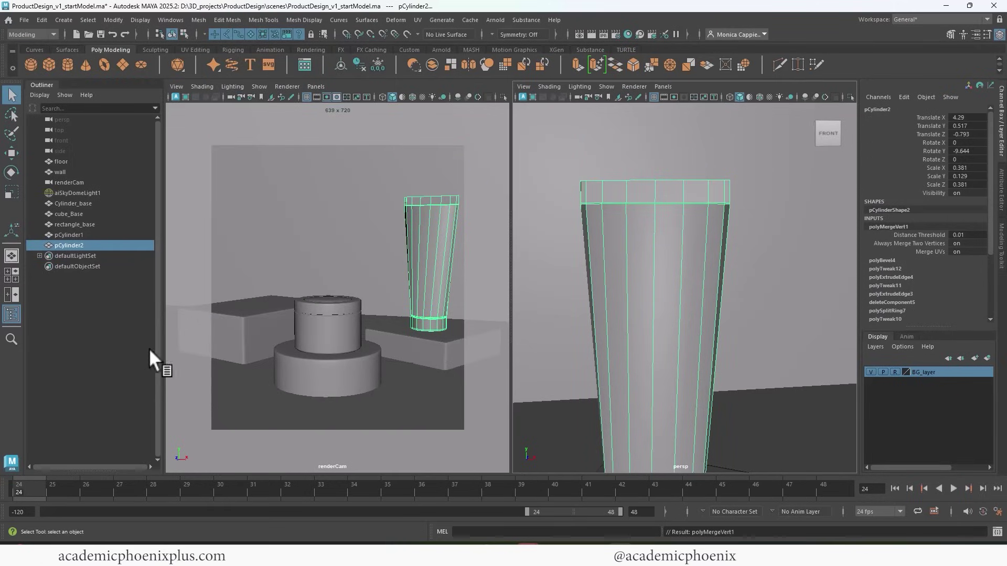
Center the pivots, delete the history and freeze the transformations of the three bases and both product models in the perspective view
key("space")
key("f")
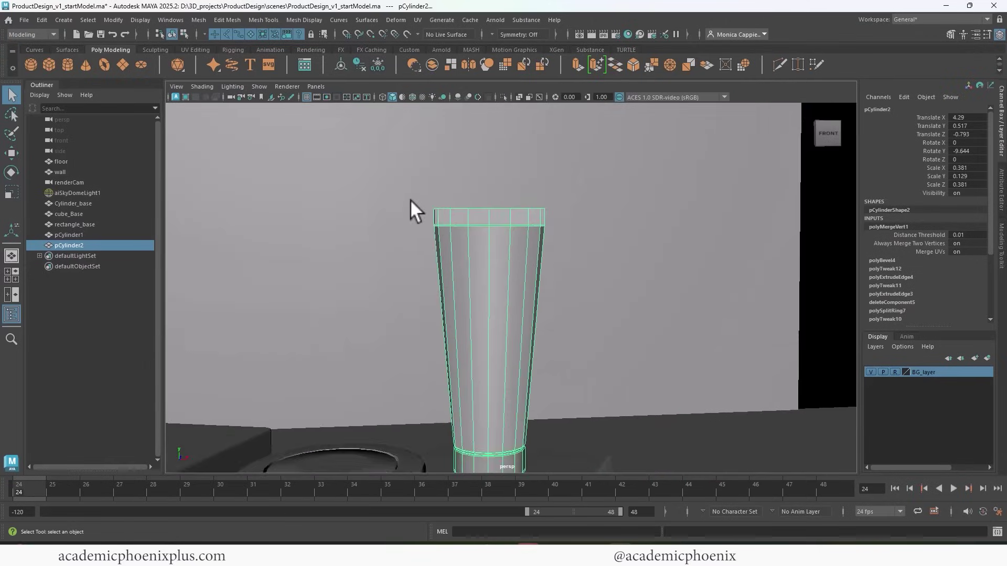
right_click_drag(452, 152, 404, 254, "alt")
left_click_drag(225, 221, 570, 368)
left_click(337, 64)
left_click(359, 65)
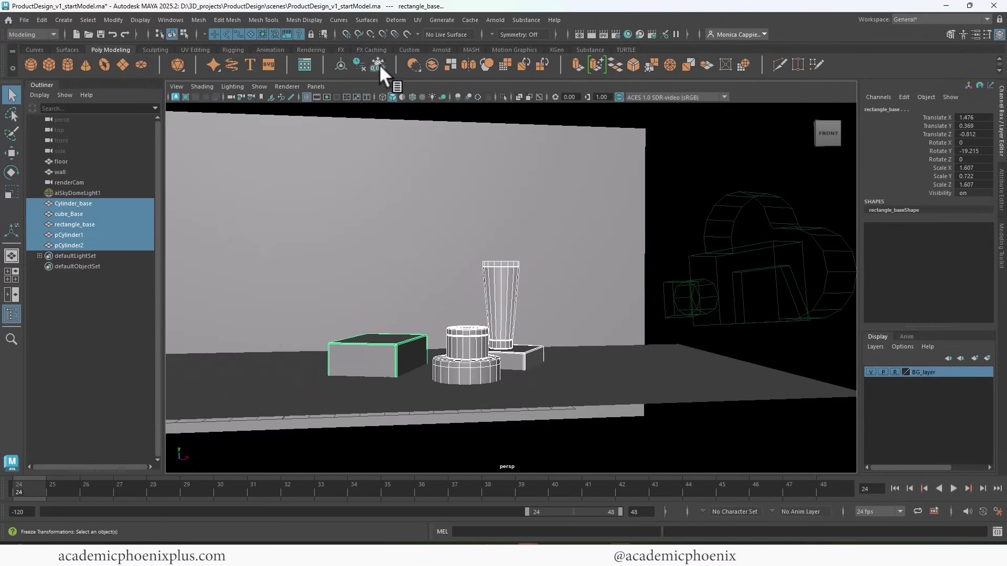
left_click(380, 64)
left_click(421, 199)
Save the scene as a new version named ProductDesign_v2_ContModels.ma in the project's scenes folder
left_click(25, 20)
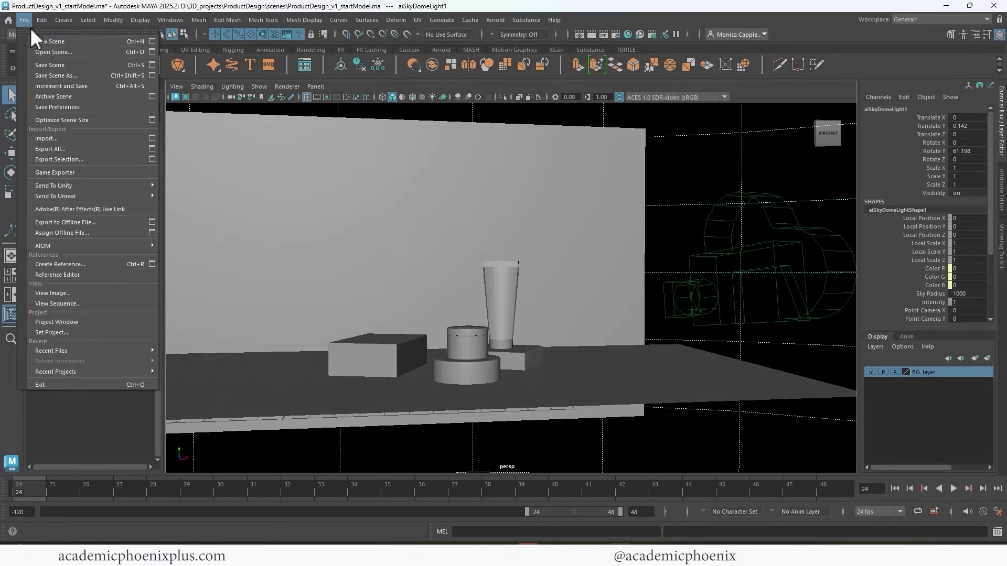
left_click(90, 75)
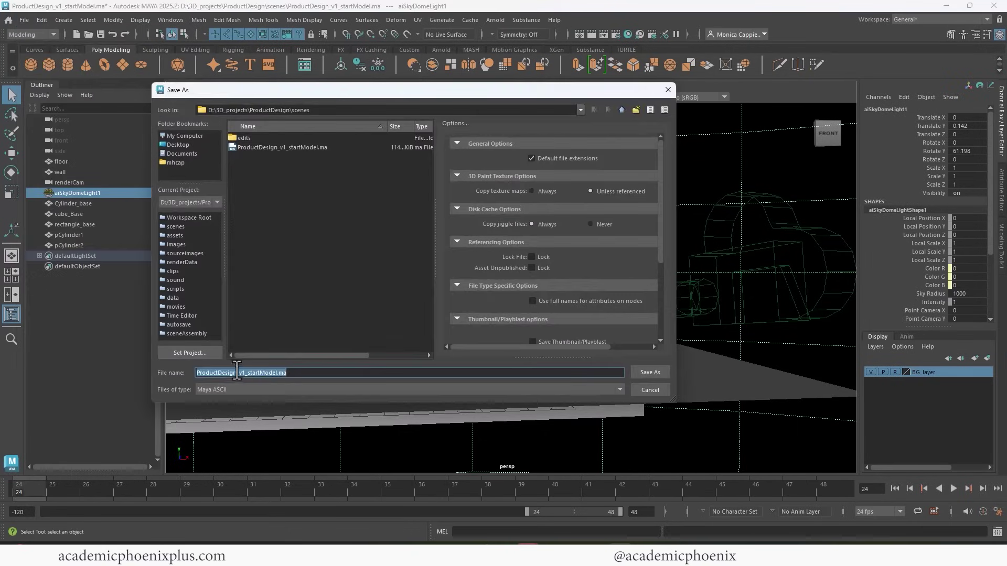
left_click(232, 372)
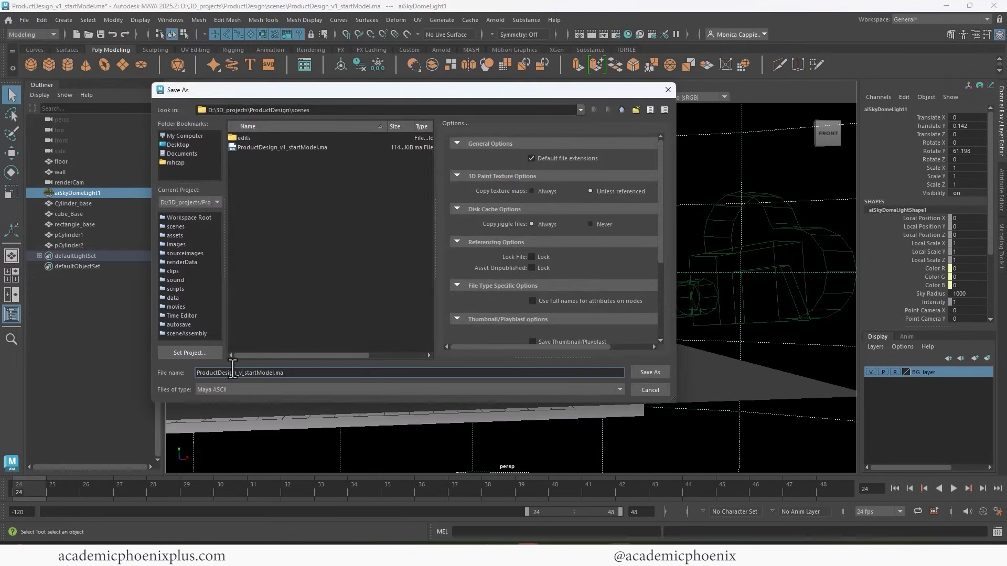
type("2")
key("Delete")
key("Delete")
key("Delete")
key("Delete")
key("Return")
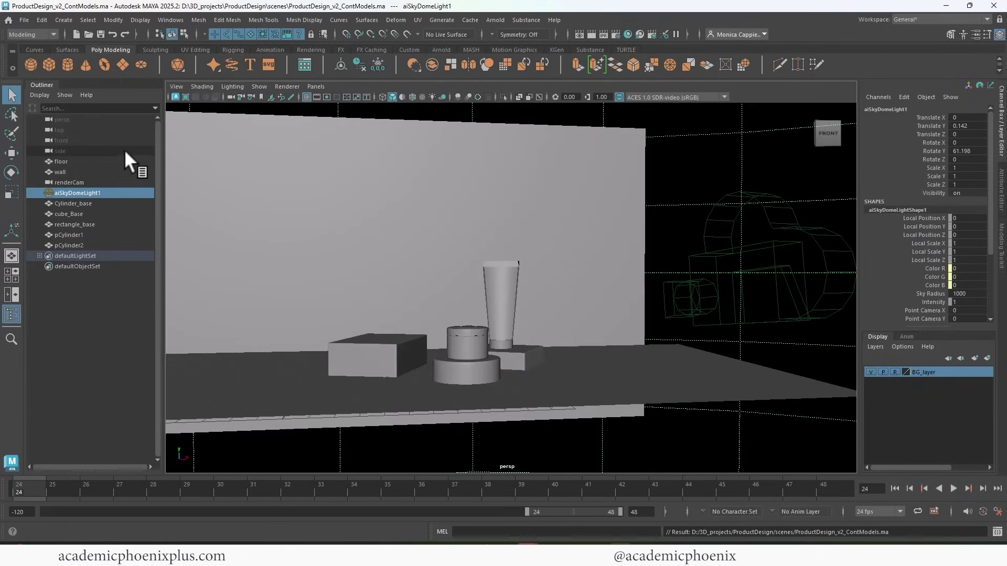
Create a polygon cylinder and move it off the set to X 11.77, Y 2.122
left_click(68, 64)
scroll(504, 268, "down", 5)
left_click_drag(492, 260, 383, 299, "alt")
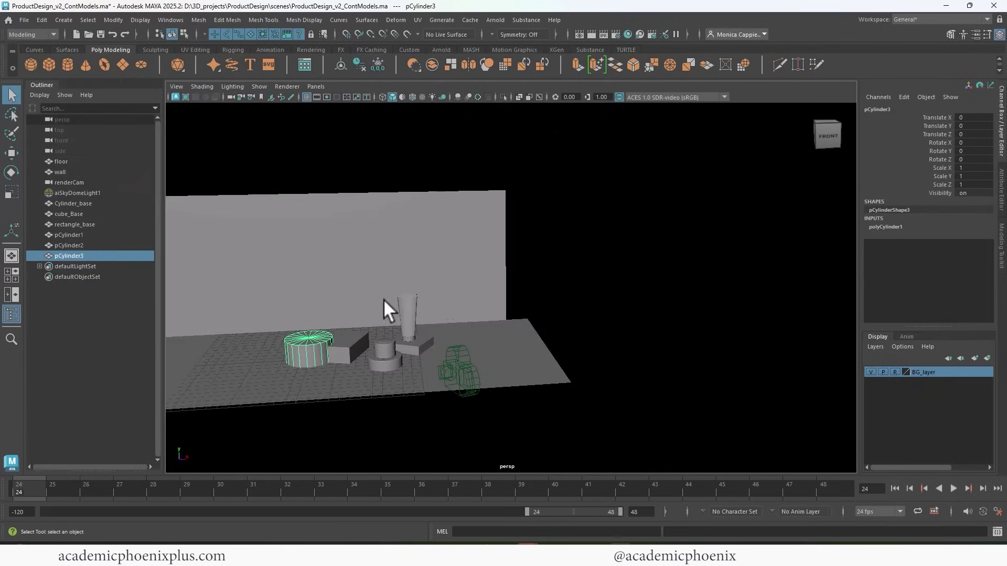
key("w")
left_click_drag(307, 315, 320, 257)
left_click_drag(352, 304, 604, 315)
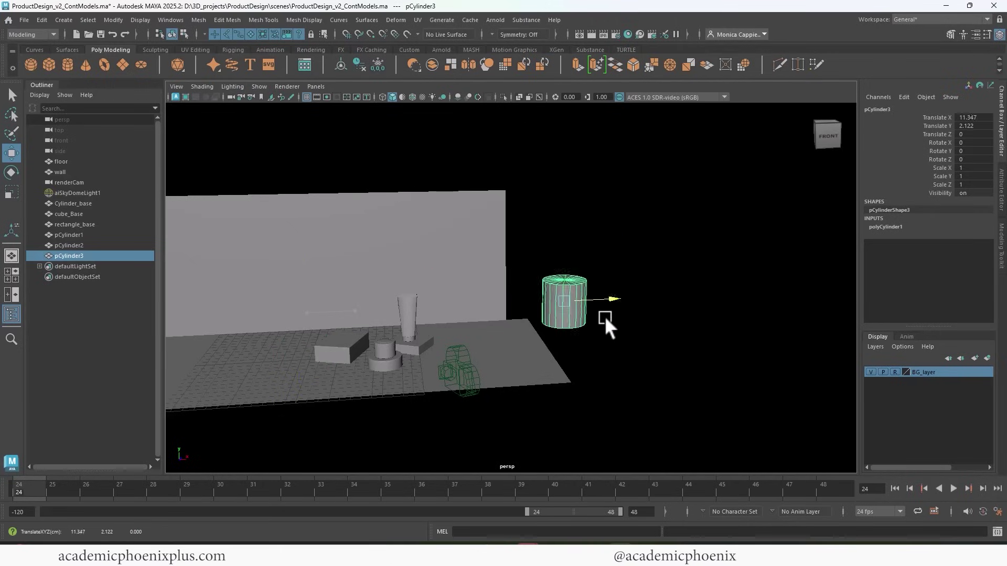
Set the new cylinder's Subdivisions Caps to 0
left_click(892, 226)
left_click(989, 277)
type("0")
key("Return")
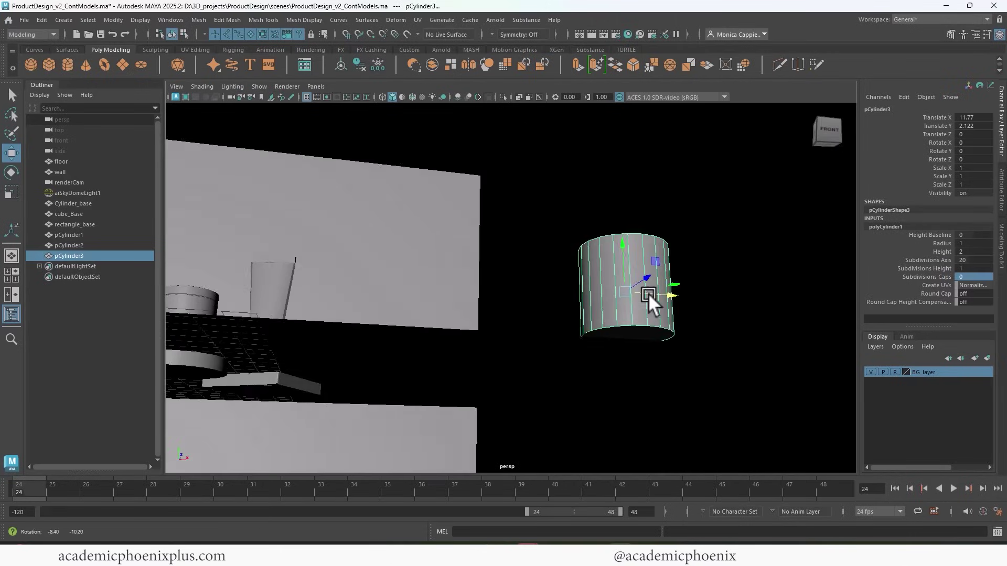
Extrude the cylinder's bottom face and scale it inward for a tapered lower edge, and extrude it again with Local Translate Z 0.029
left_click_drag(648, 294, 637, 335, "alt")
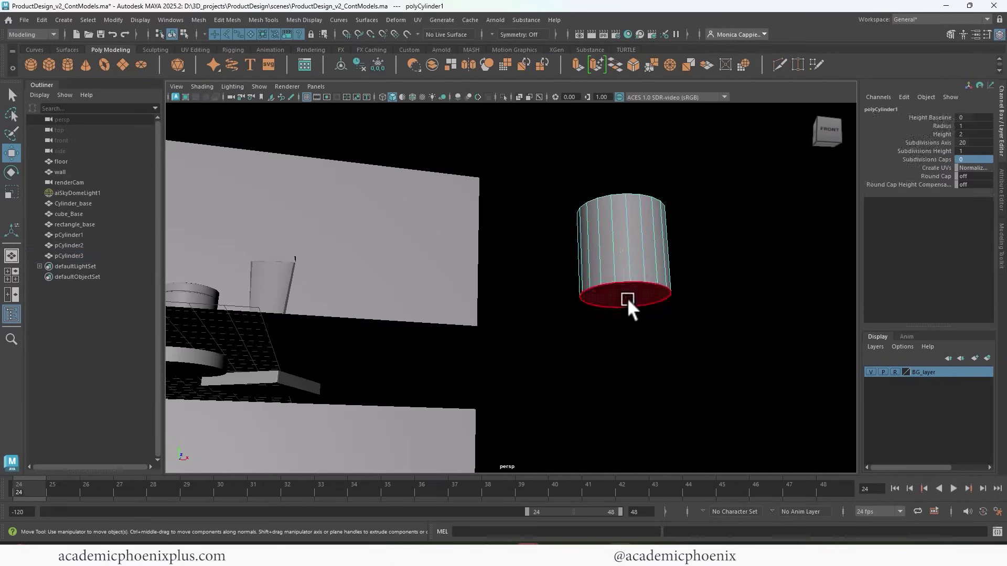
left_click(628, 297)
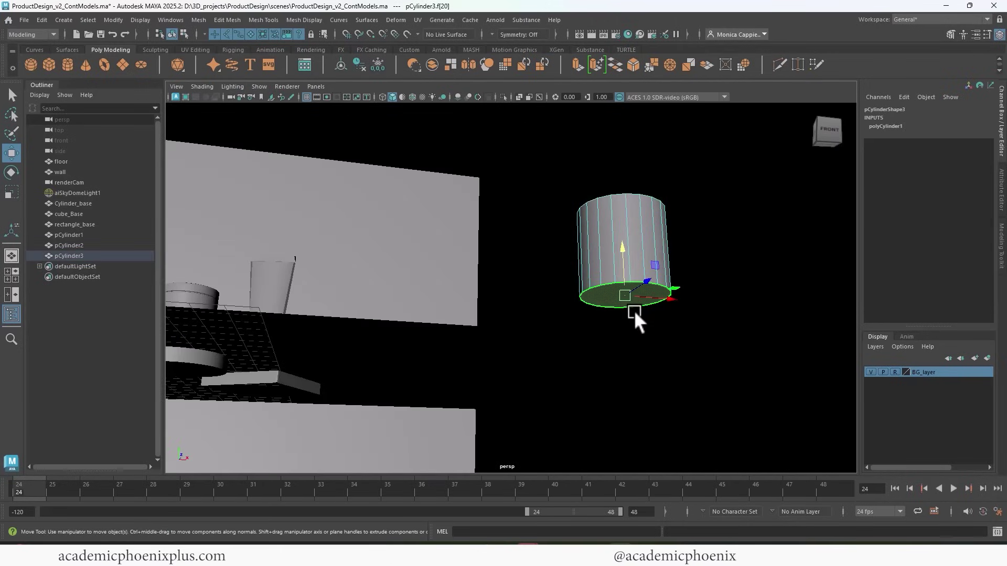
key("ctrl+e")
left_click_drag(622, 307, 574, 295, "alt")
key("r")
key("ctrl+e")
key("r")
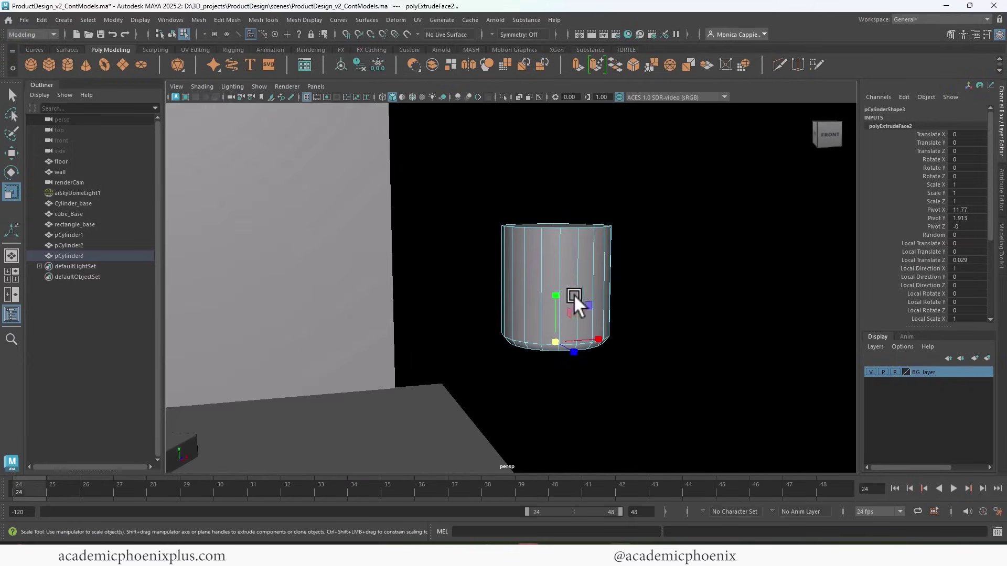
Extrude the cylinder's top face upward with Local Translate Z 0.167
left_click(545, 219)
left_click_drag(651, 222, 611, 292, "alt")
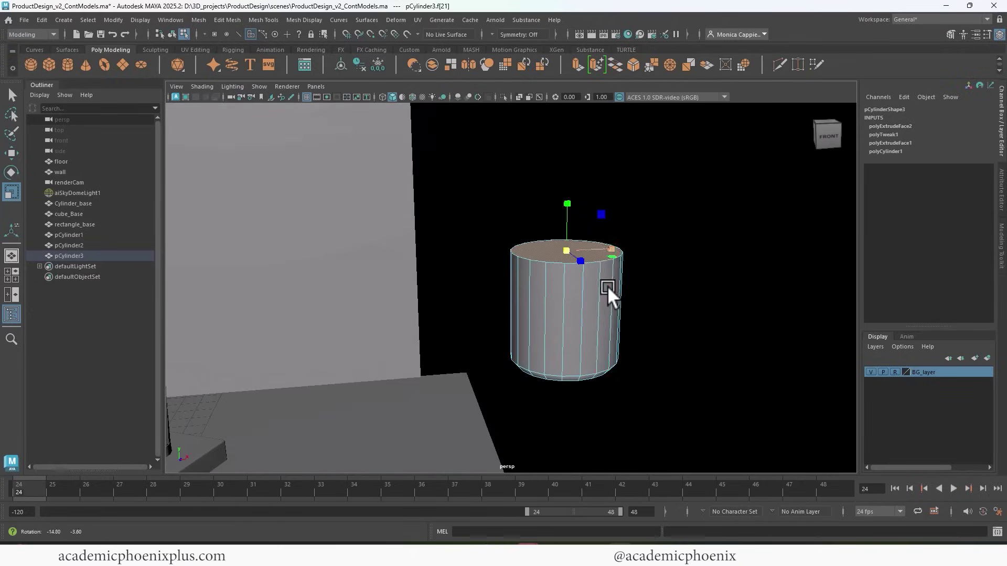
key("ctrl+e")
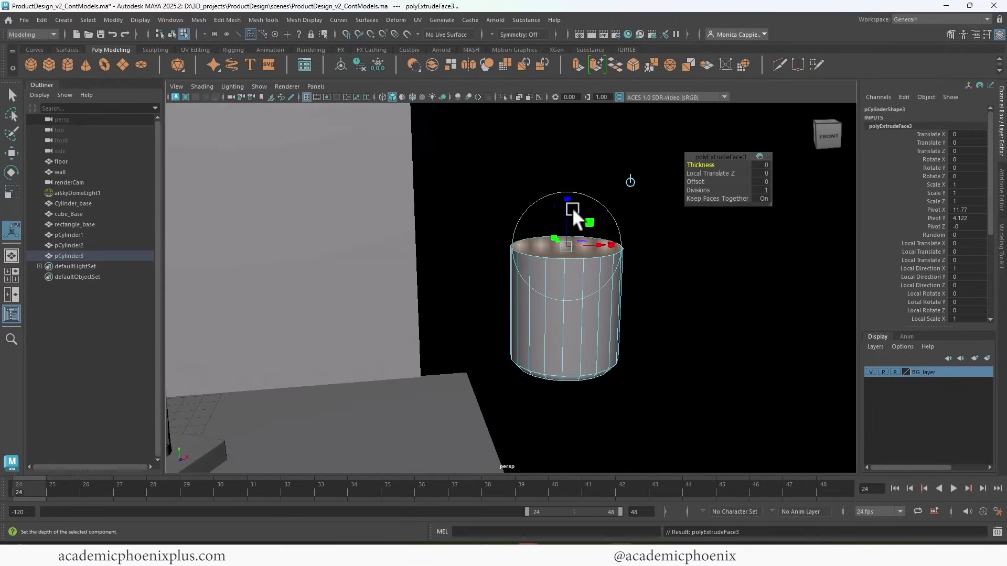
left_click_drag(573, 209, 569, 201)
key("r")
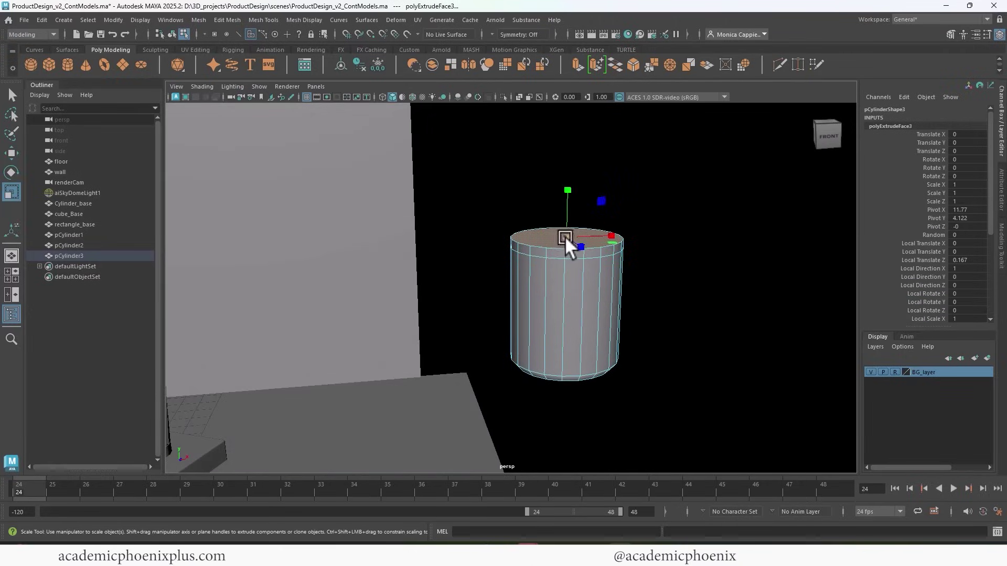
Shape a sloped shoulder by scaling the raised top face to 0.409 in X and Z and placing it at Y 4.724
key("w")
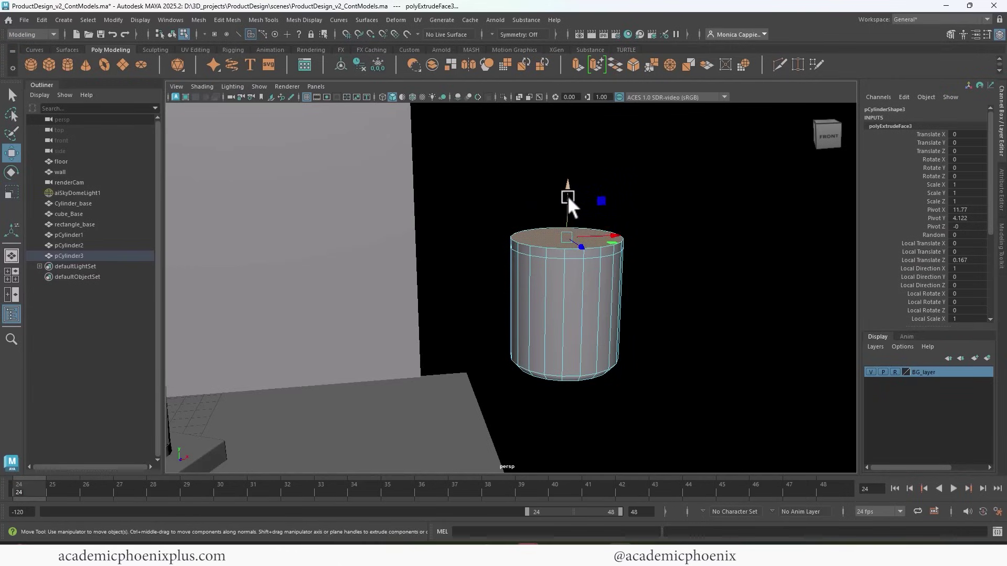
left_click_drag(568, 195, 581, 151)
key("r")
left_click_drag(537, 204, 521, 206)
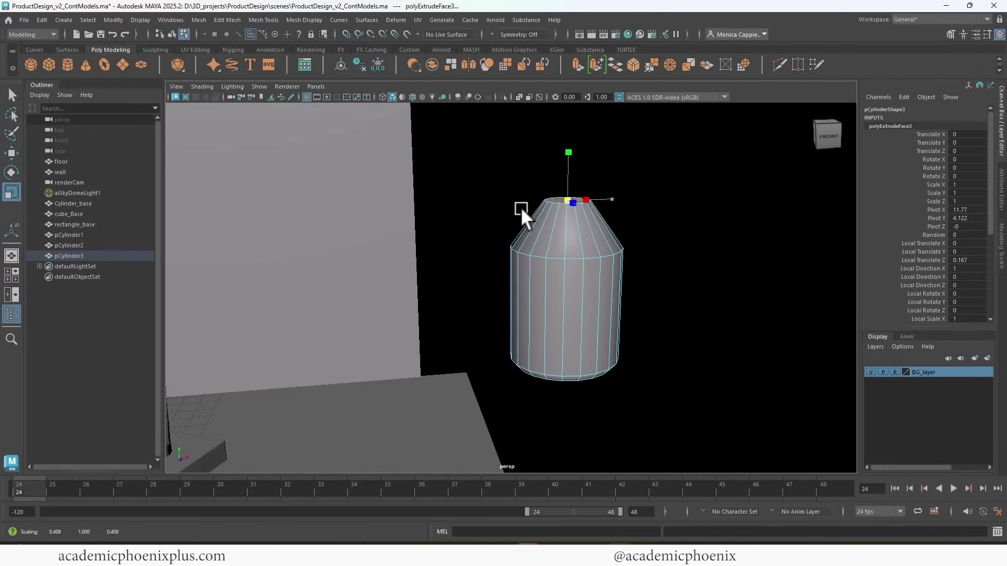
key("w")
left_click_drag(570, 153, 564, 165)
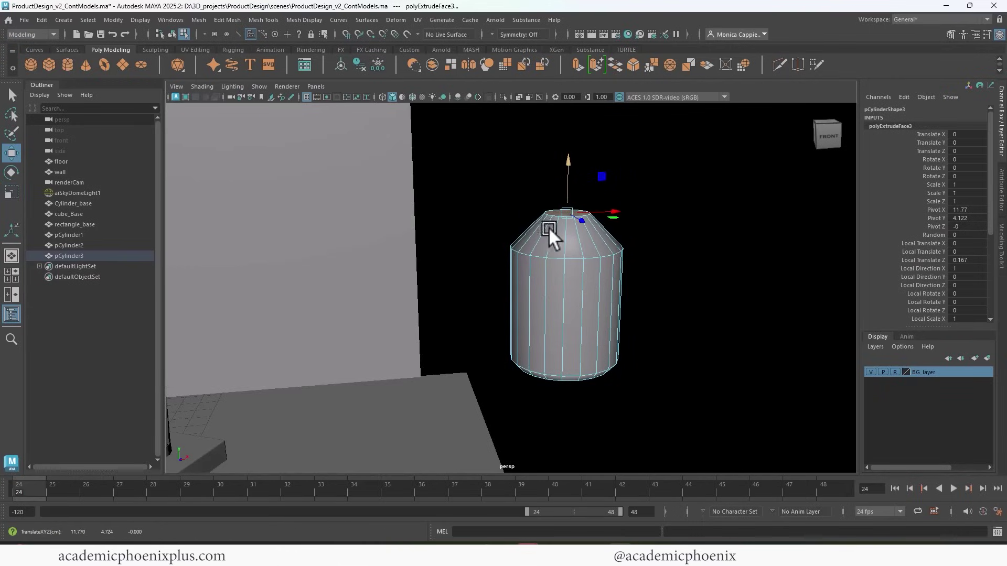
Insert an edge loop around the bottle's sloped shoulder, scaled outward to round it, and check the shape in smooth preview
left_click_drag(549, 227, 581, 225, "alt")
right_click_drag(580, 224, 515, 241, "alt")
left_click(587, 218)
key("r")
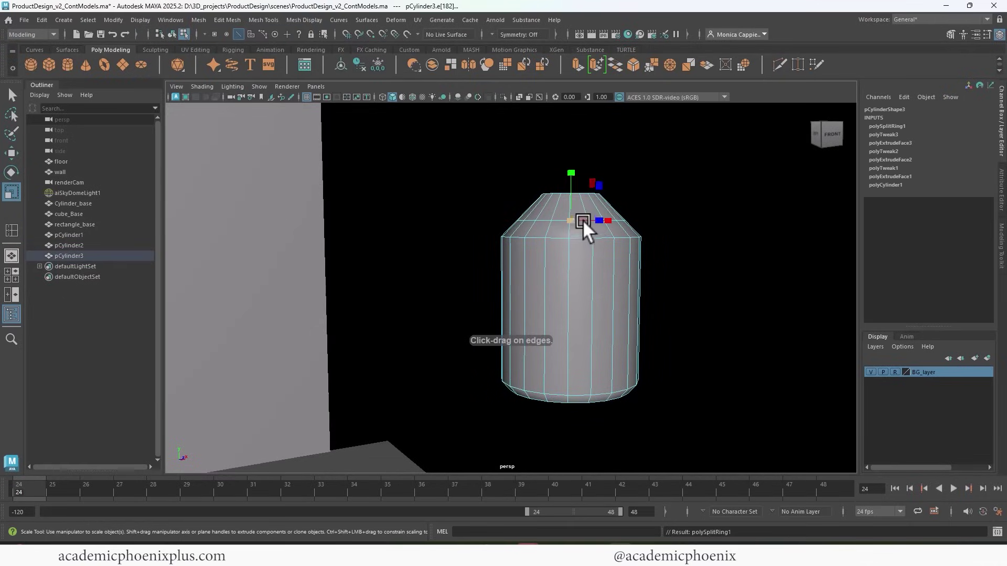
left_click_drag(583, 217, 585, 218)
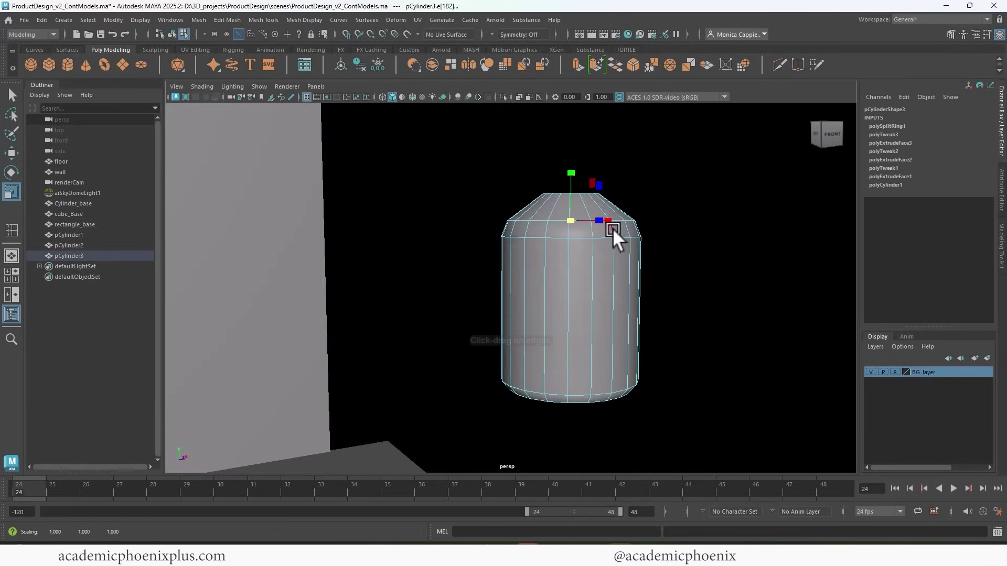
key("3")
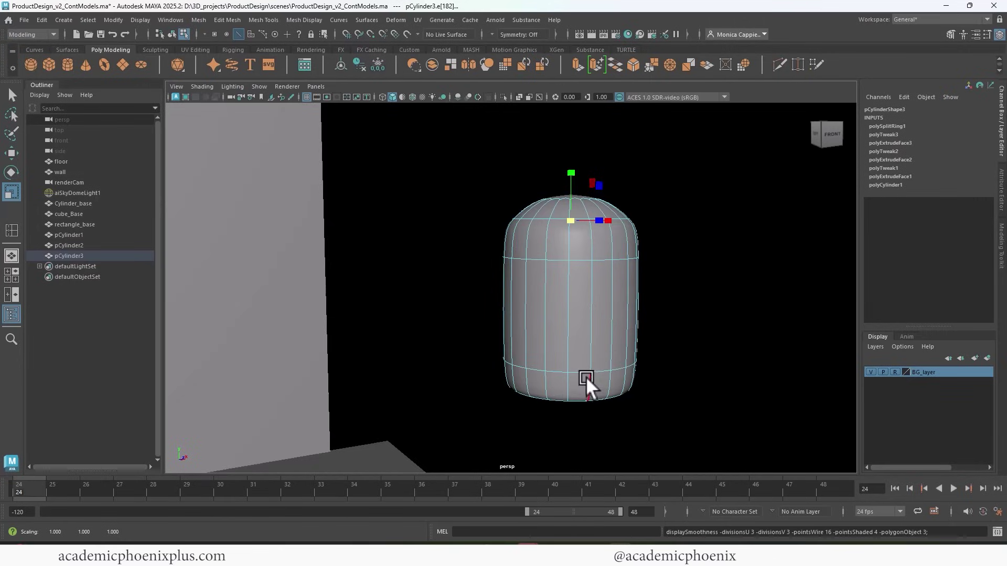
key("1")
left_click_drag(597, 263, 557, 262, "alt")
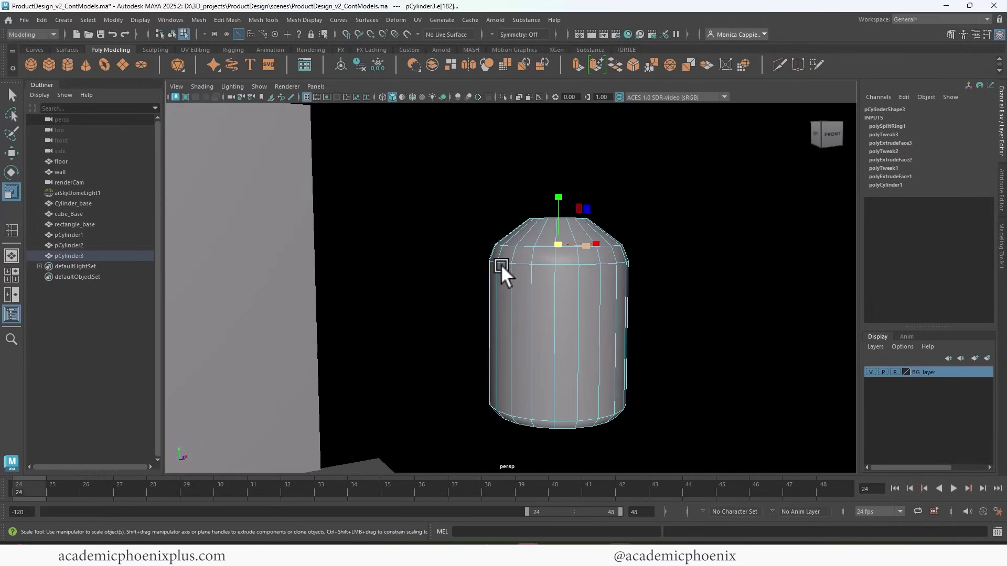
Extrude the bottle's top face upward with Local Translate Z 0.312 and scale it inward to form a tapered neck base
left_click_drag(546, 219, 551, 242, "alt")
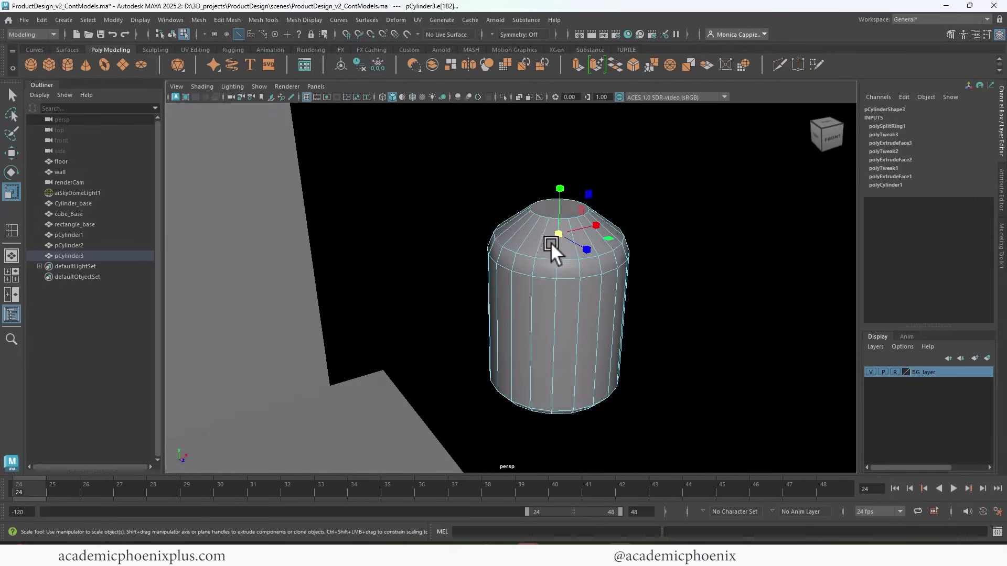
right_click_drag(553, 225, 553, 253)
left_click(560, 209)
left_click_drag(597, 221, 582, 250, "alt")
key("ctrl+e")
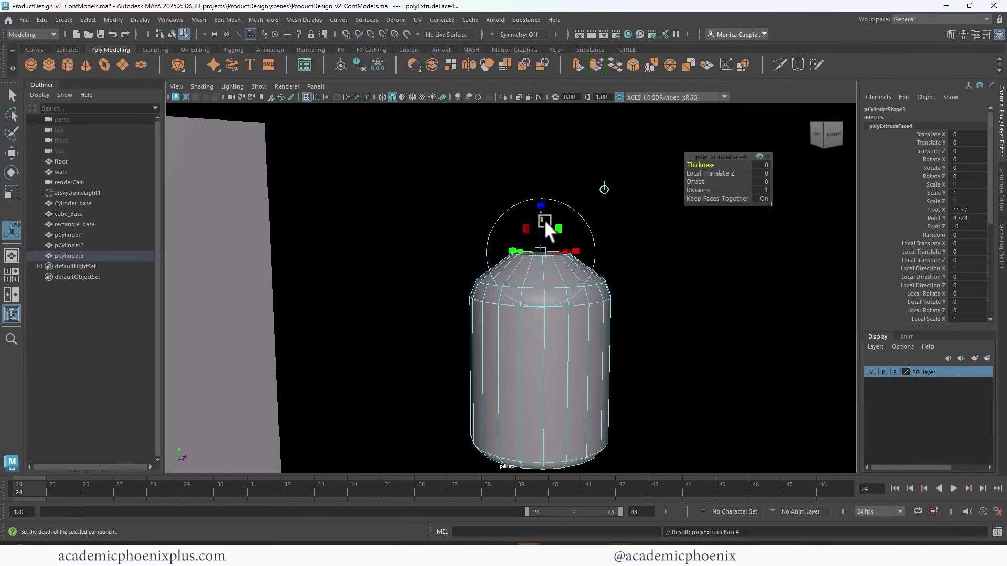
mouse_move(544, 219)
left_mouse_down()
mouse_move(552, 182)
mouse_move(543, 229)
mouse_move(521, 228)
mouse_move(533, 229)
left_mouse_up()
key("r")
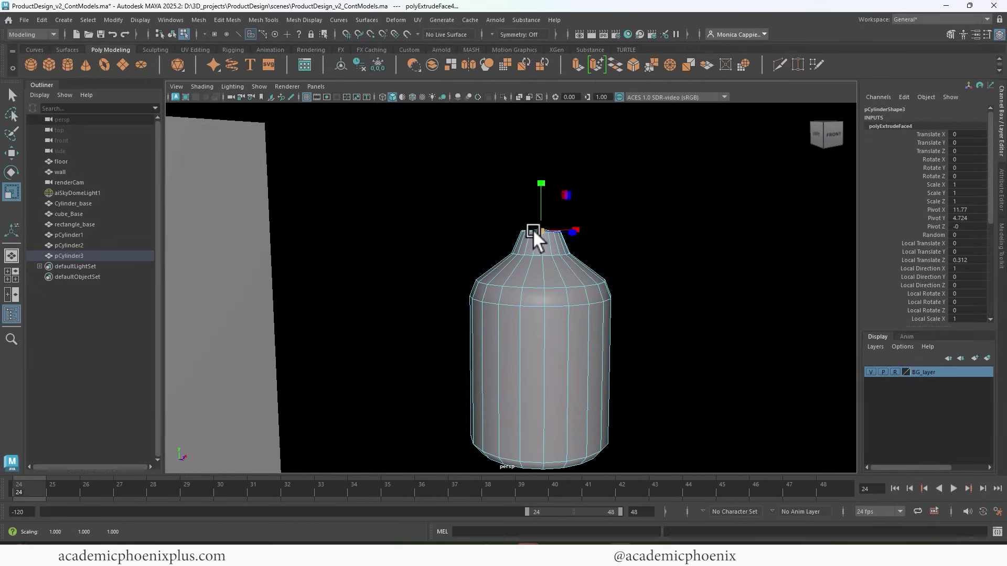
Extrude the neck's top face with Local Translate Z 0.459 and delete that face to open the bottle
key("w")
key("ctrl+e")
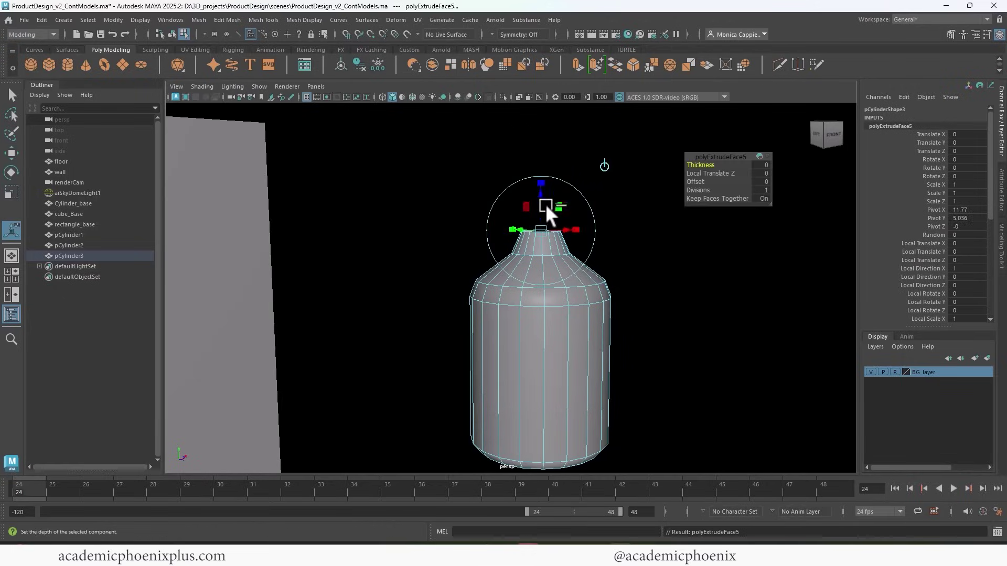
left_click_drag(540, 194, 548, 162)
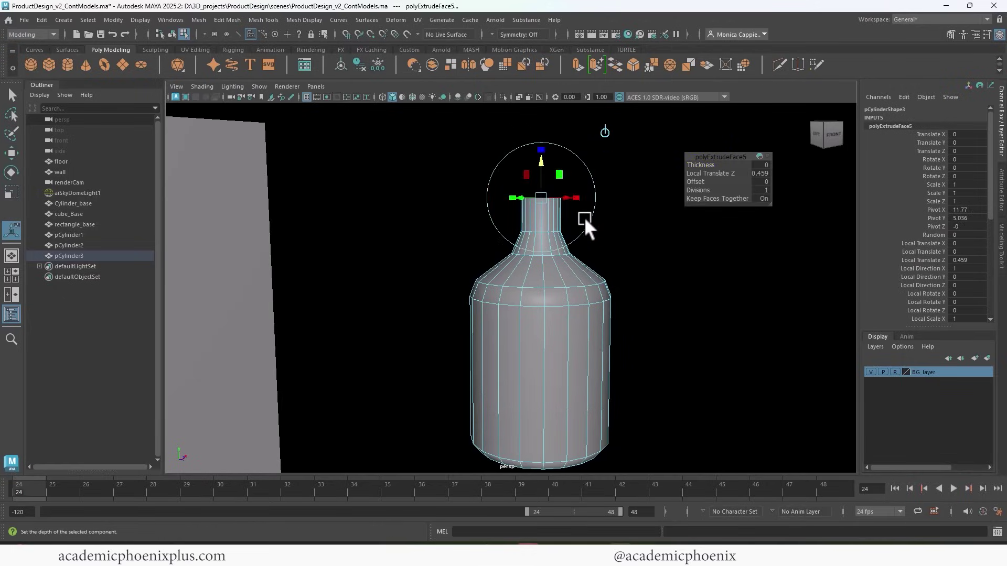
left_click(574, 222)
left_click_drag(595, 208, 597, 209, "alt")
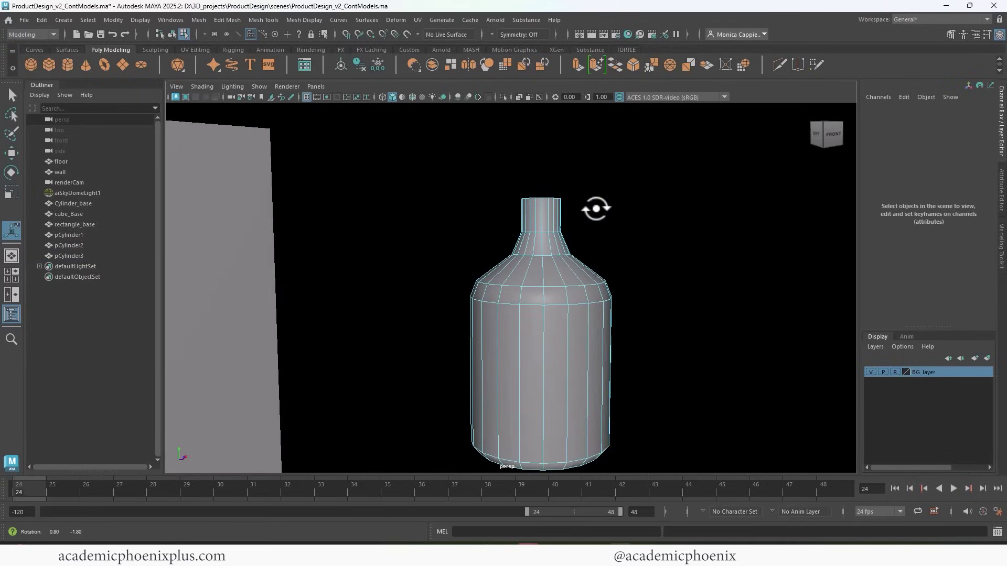
In smooth preview, scale the edge loop at the base of the neck outward to about 1.889 in X and Z
key("3")
scroll(549, 289, "up", 3)
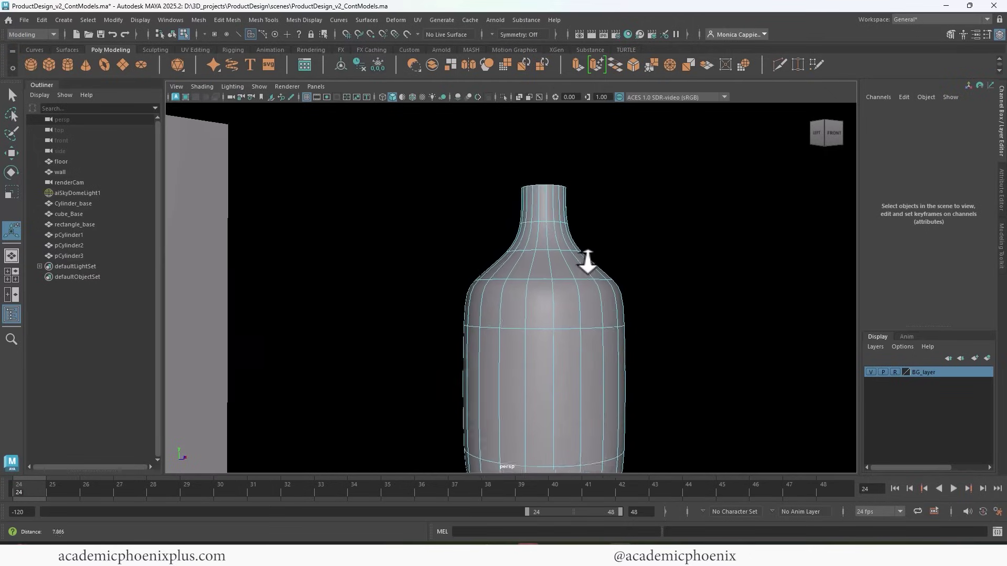
right_click_drag(547, 241, 552, 203)
left_click(544, 247)
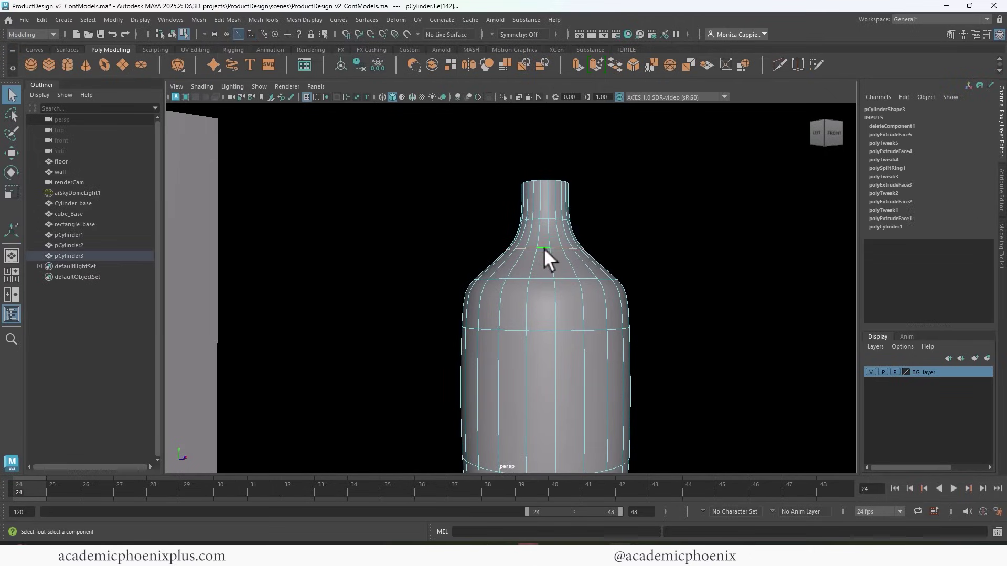
key("r")
left_click_drag(544, 247, 589, 241)
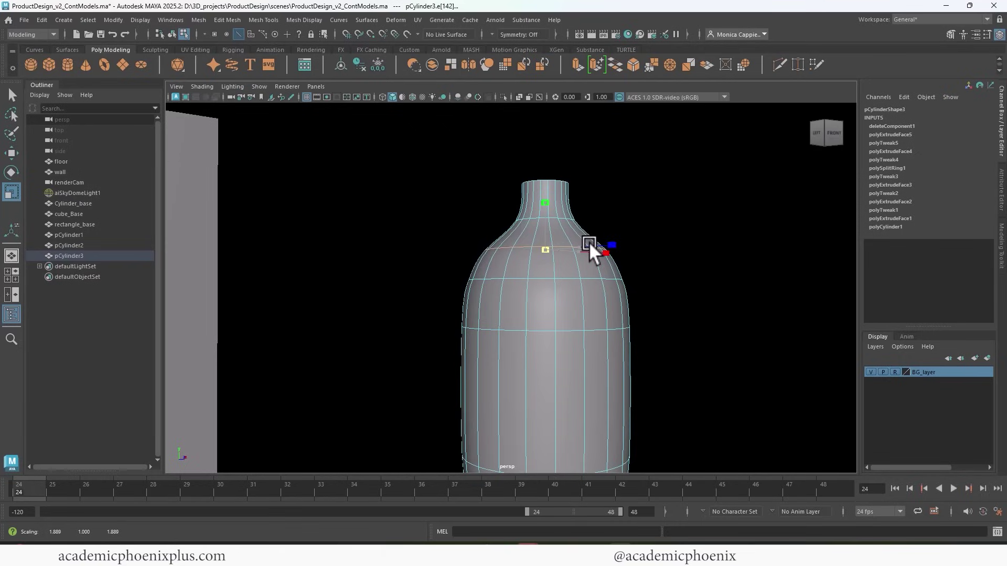
Undo the last repeated operations on the bottle's mesh
key("ctrl+z")
key("ctrl+z")
key("ctrl+z")
key("ctrl+z")
key("ctrl+z")
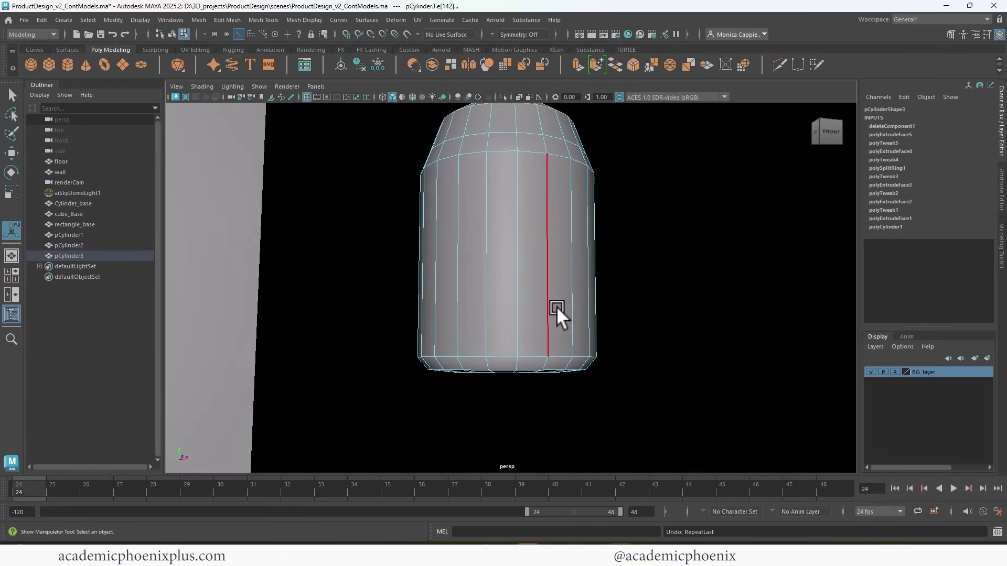
Insert an edge loop around the bottle's tapered lower edge, adjust its scale, and check the whole bottle in smooth preview and object mode
right_click_drag(556, 306, 509, 260)
left_click(517, 360)
key("r")
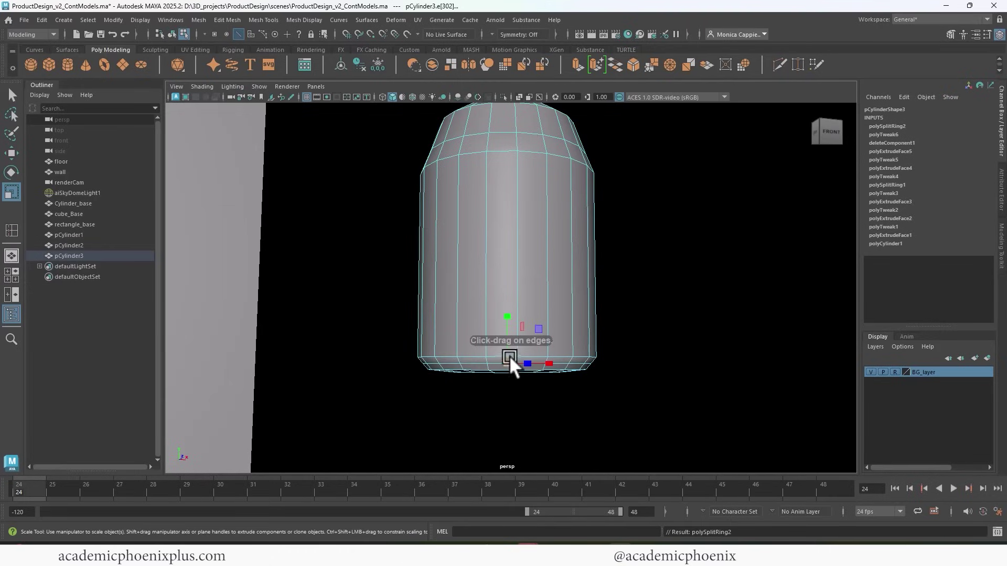
left_click_drag(510, 358, 514, 367)
key("3")
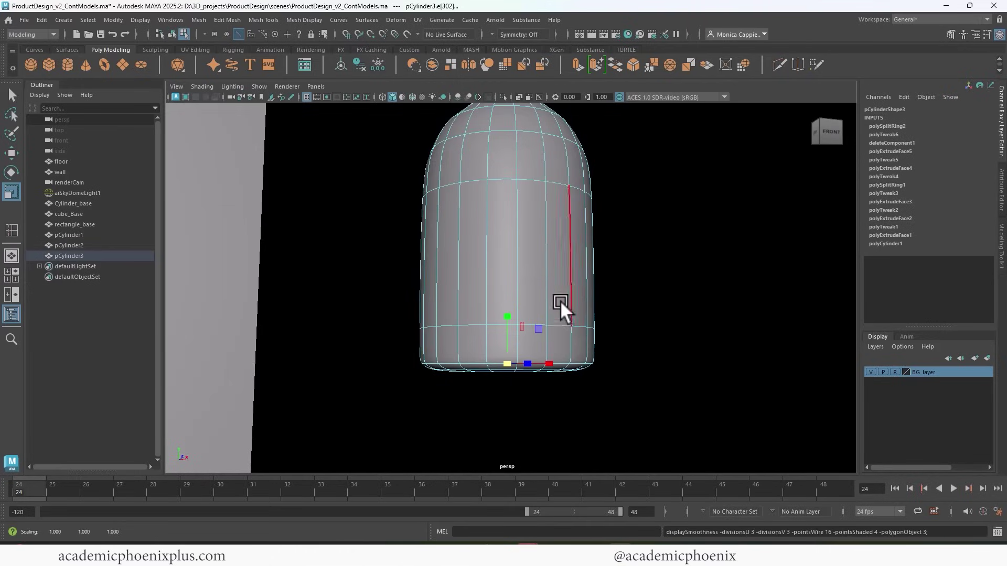
right_click_drag(555, 242, 614, 224)
left_click(681, 322)
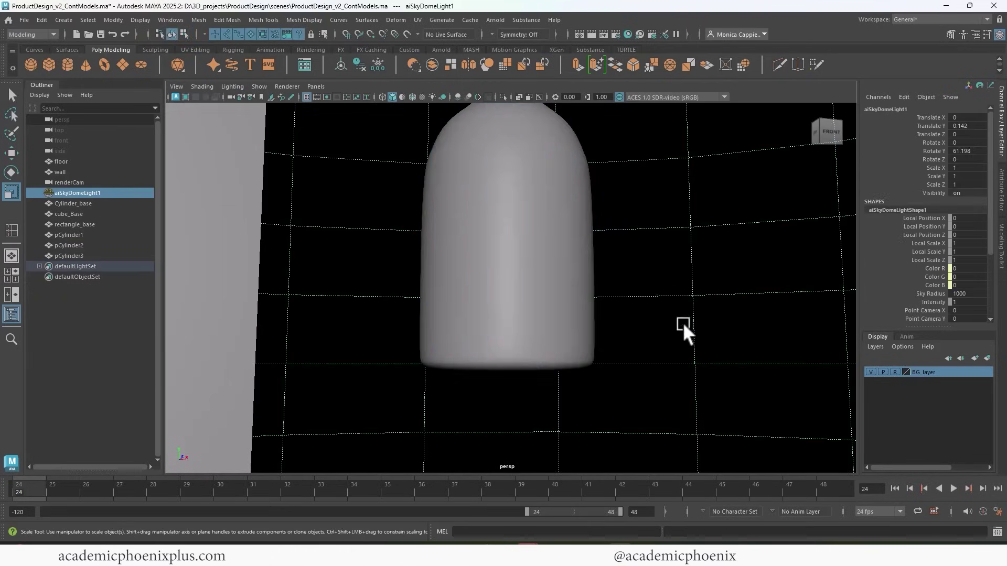
left_click_drag(682, 322, 513, 367, "alt")
left_click(512, 367)
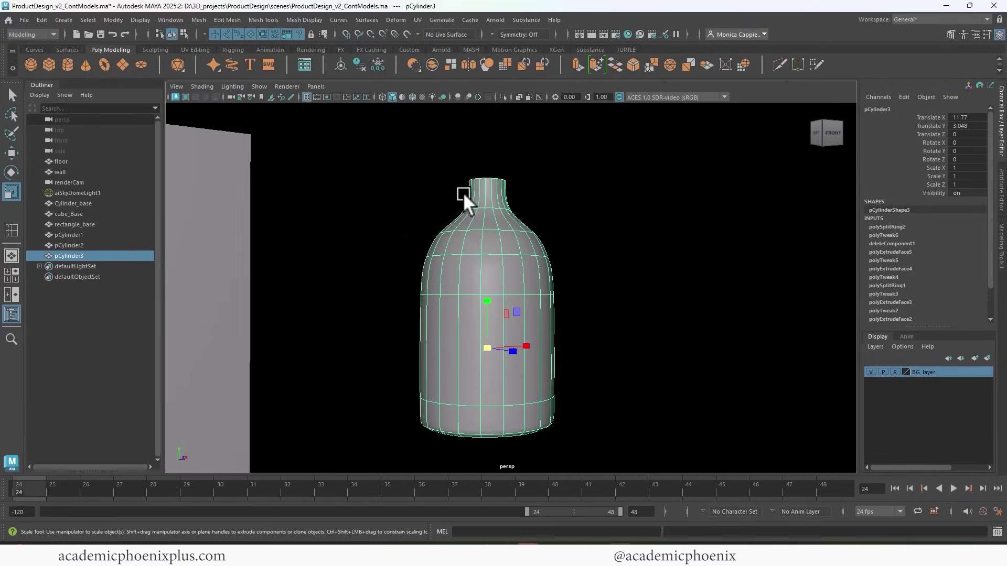
Create a polygon cylinder for the cap and snap it onto the top rim of the bottle's neck
left_click(75, 65)
key("w")
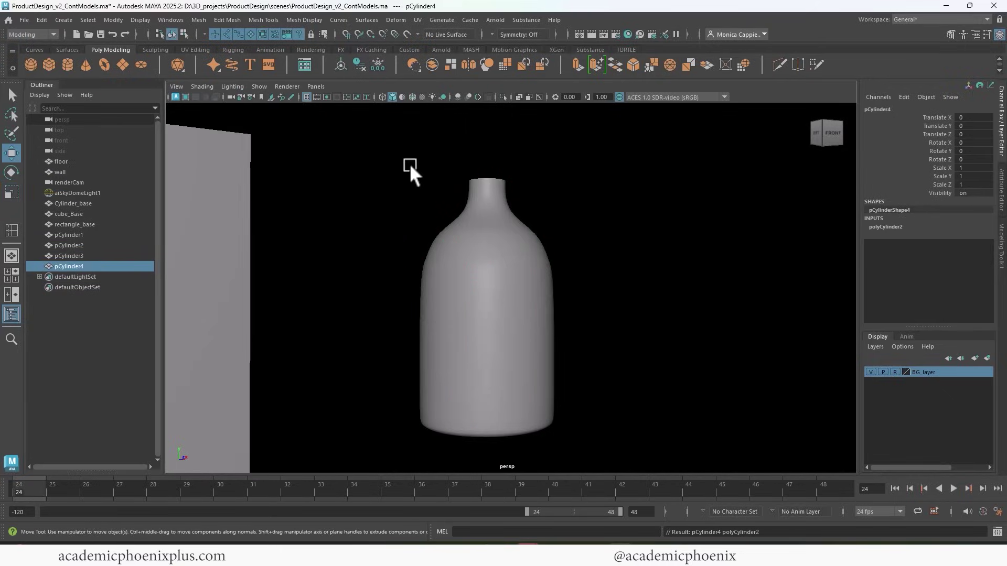
key("v")
middle_click_drag(492, 181, 490, 178)
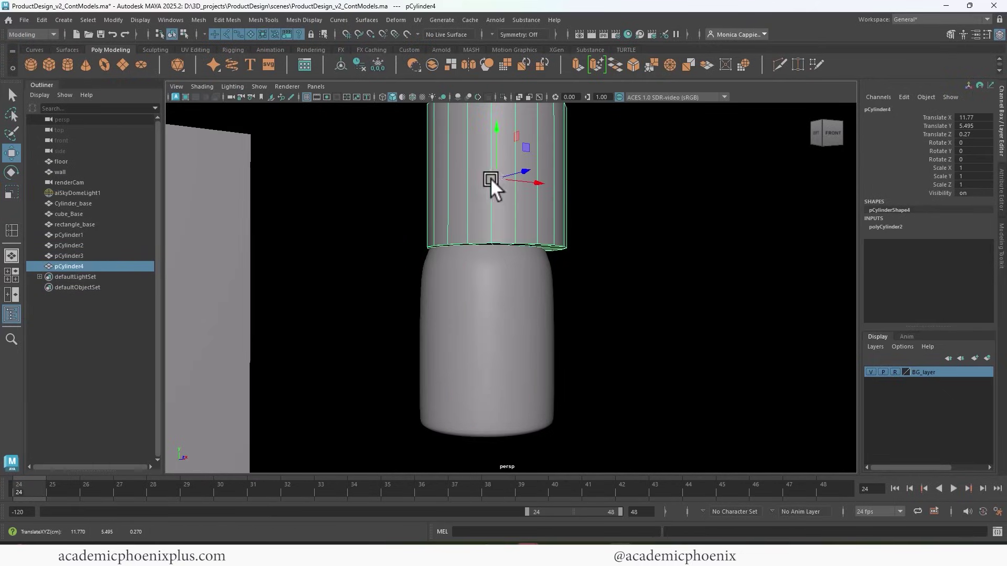
Set the cap cylinder's Subdivisions Caps to 0 and scale it down uniformly to 0.262
left_click(898, 227)
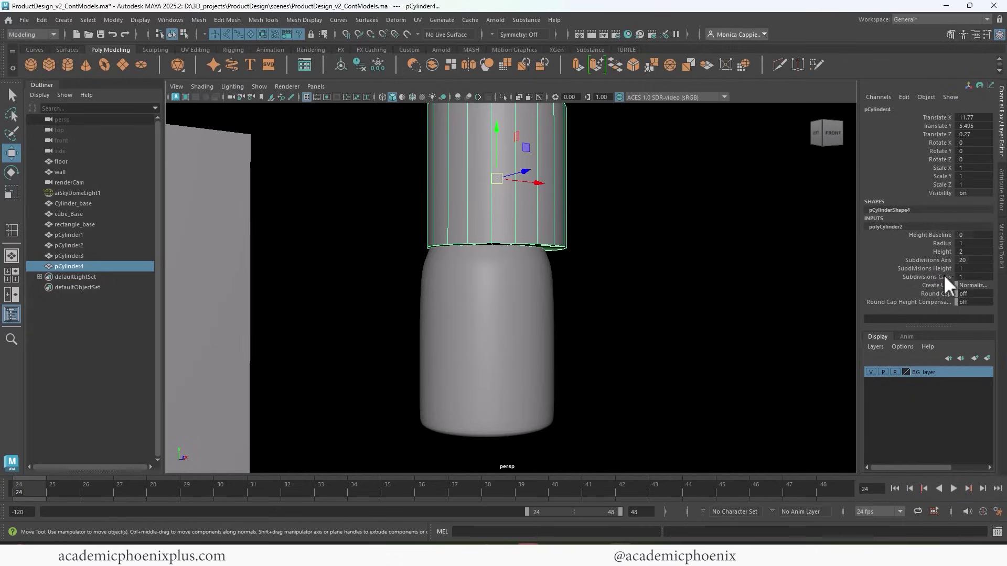
type("0")
key("Return")
middle_click_drag(628, 197, 508, 294, "alt")
key("r")
left_click_drag(474, 281, 383, 300)
Centre the cap over the bottle's opening at Translate X 11.763 and Z 0.011, and scale it uniformly to 0.345
left_click_drag(543, 299, 252, 297, "alt")
left_click(18, 275)
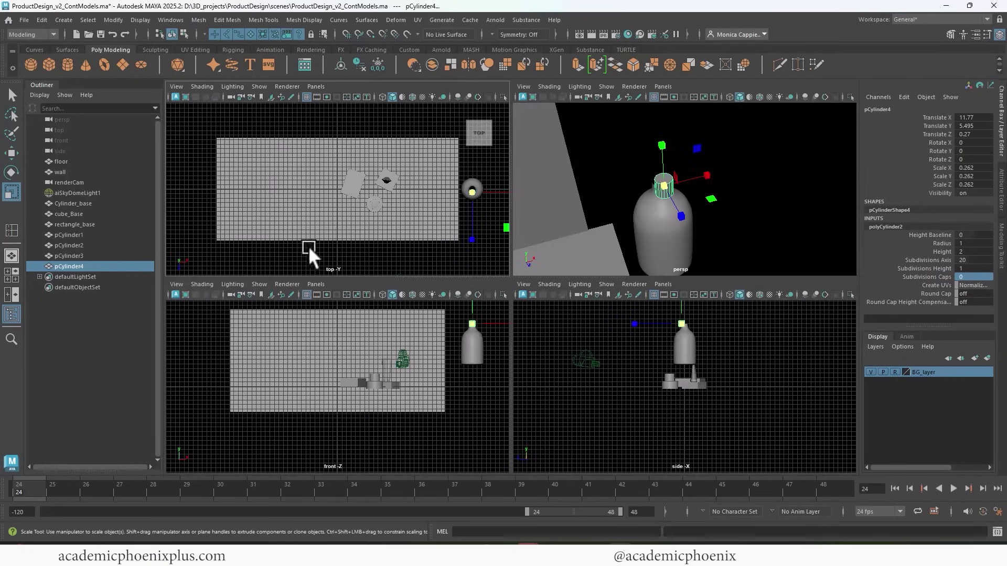
key("f")
scroll(357, 198, "down", 8)
scroll(373, 196, "up", 2)
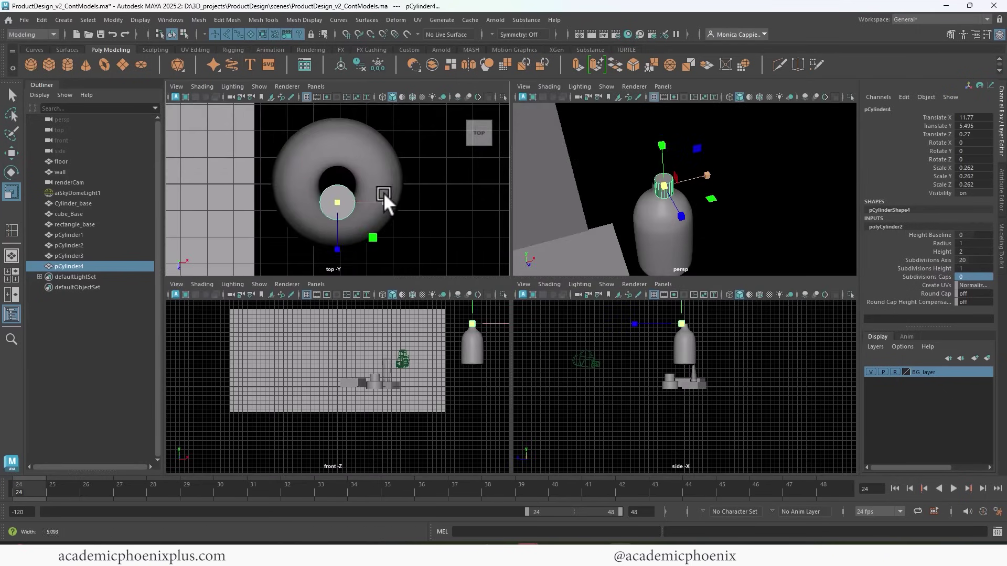
key("w")
left_click_drag(339, 208, 346, 185)
key("r")
Extrude the cap's bottom face, scale it inward to about 0.77 in X and Z, and delete the inner face
left_click_drag(601, 206, 592, 155, "alt")
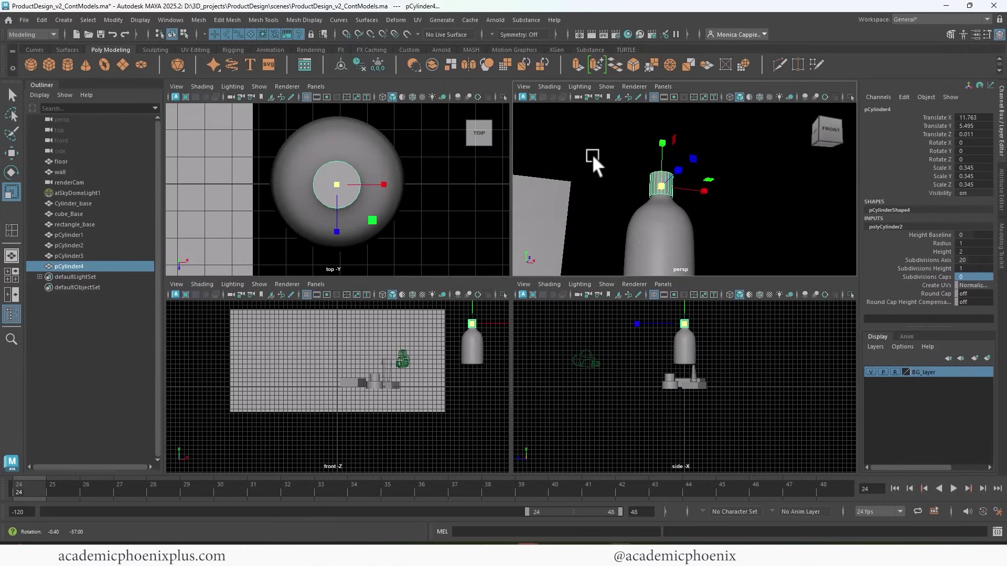
scroll(647, 178, "up", 5)
left_click_drag(639, 212, 682, 173, "alt")
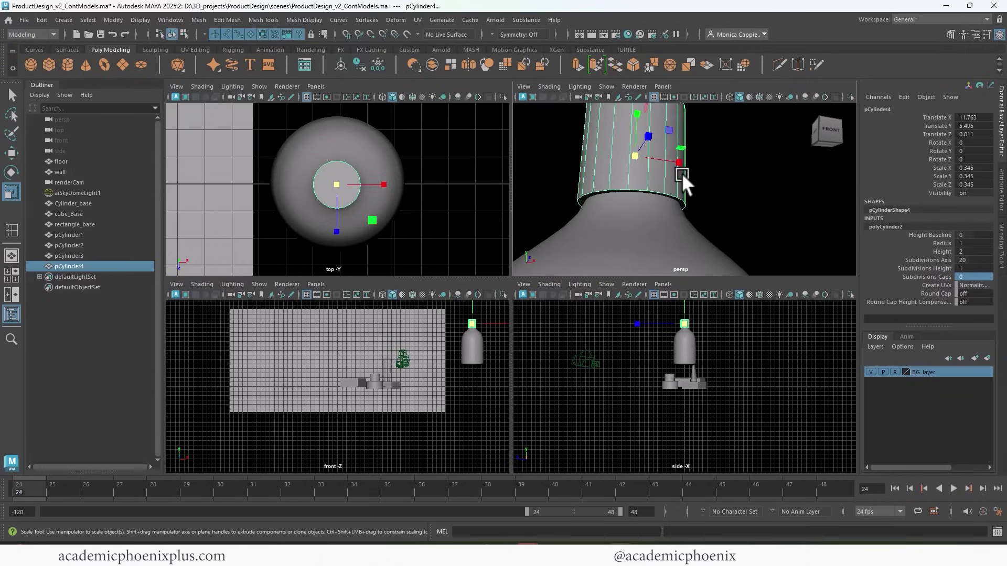
right_click_drag(678, 200, 681, 206)
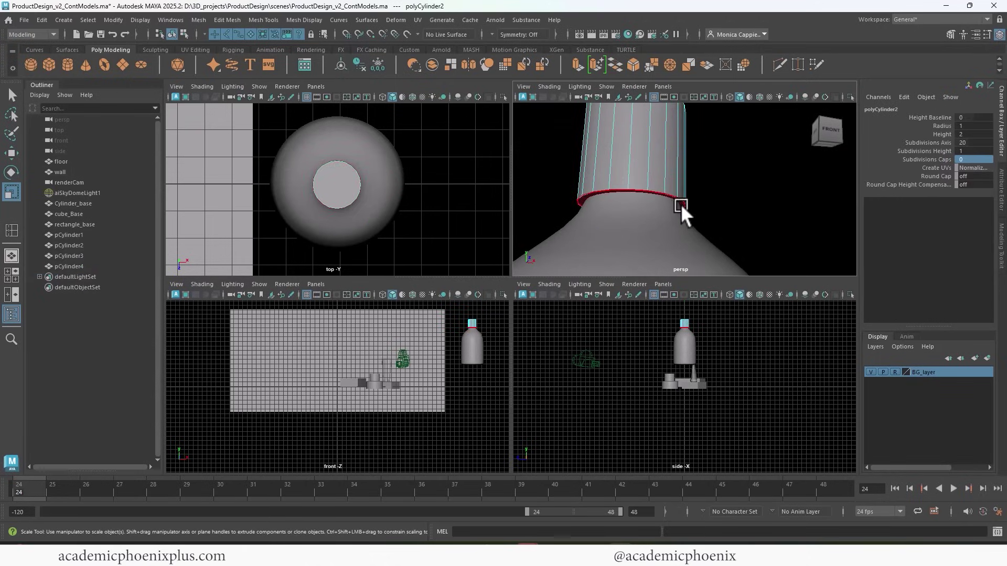
double_click(683, 204)
key("ctrl+e")
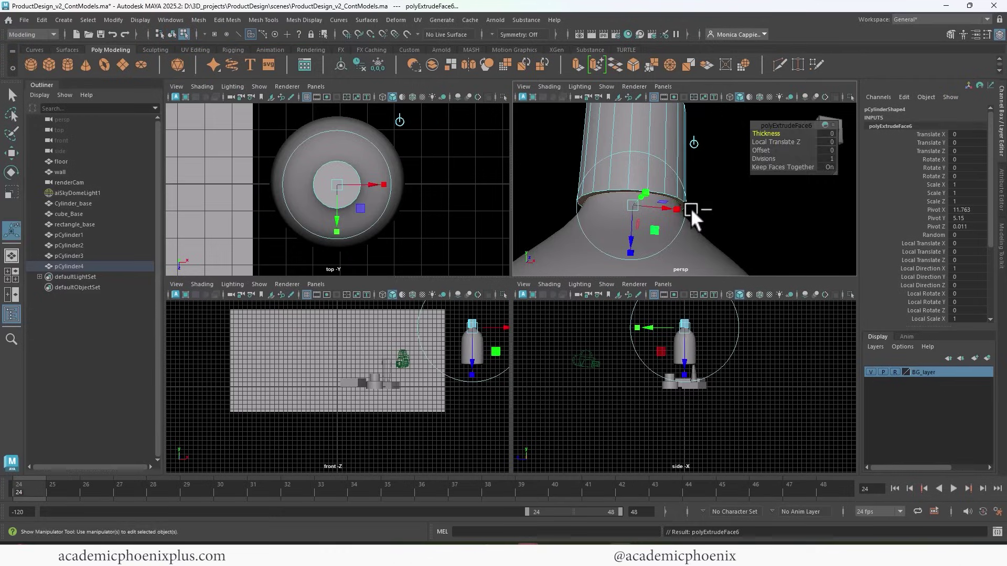
key("r")
left_click(631, 205)
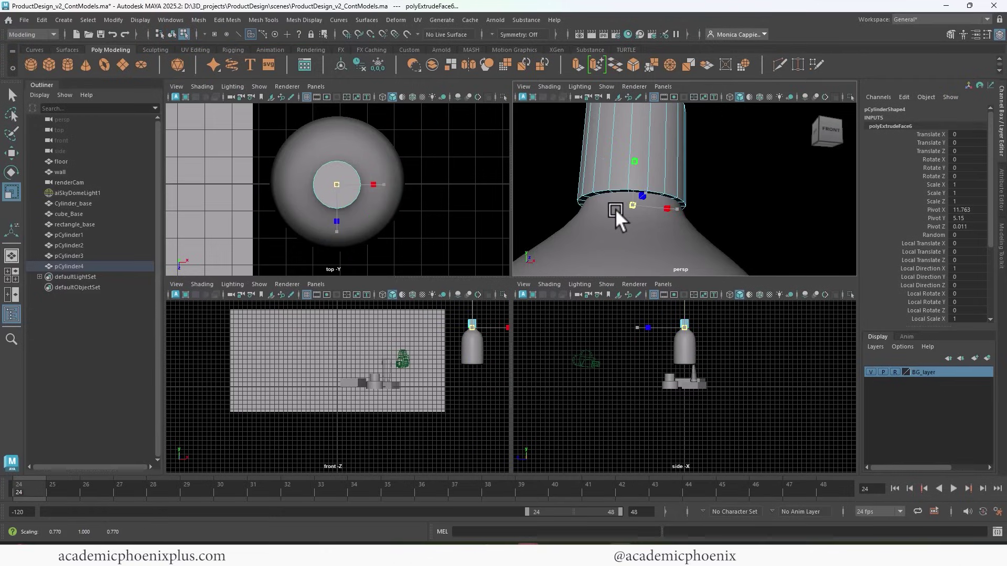
left_click(635, 211)
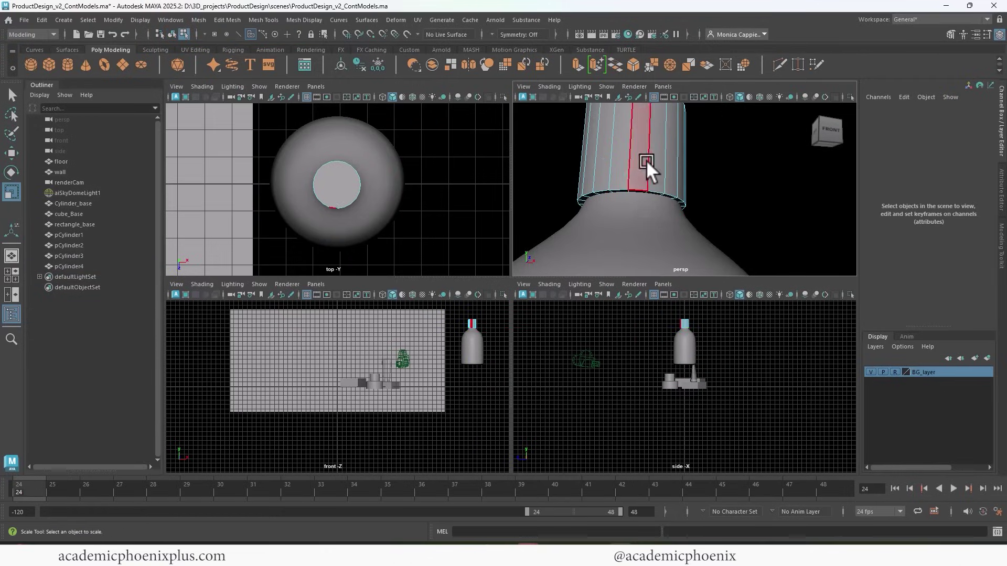
Check the cap in smooth preview and bevel the edge loop around its lower outer rim
mouse_move(650, 168)
left_mouse_down("alt")
mouse_move(678, 135)
mouse_move(650, 168)
left_mouse_up("alt")
key("3")
right_click_drag(669, 171, 654, 184, "alt")
middle_click_drag(653, 184, 652, 216, "alt")
key("1")
right_click_drag(645, 210, 644, 228)
double_click(645, 228)
key("ctrl+b")
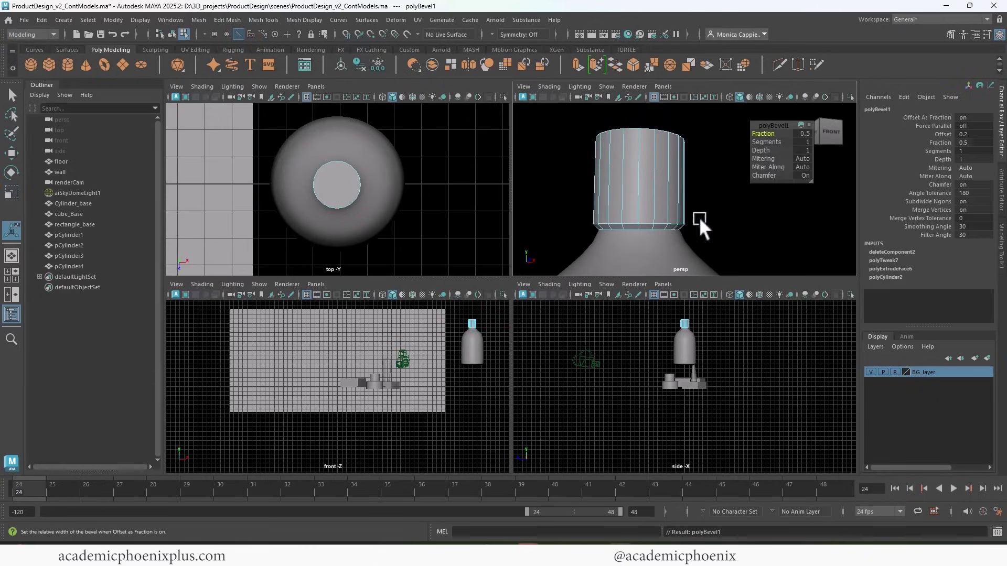
Shorten the cap by moving its top face down to Y 5.729
key("space")
key("F11")
left_click(460, 242)
key("w")
left_click_drag(460, 198, 451, 220)
left_click_drag(454, 276, 462, 276, "alt")
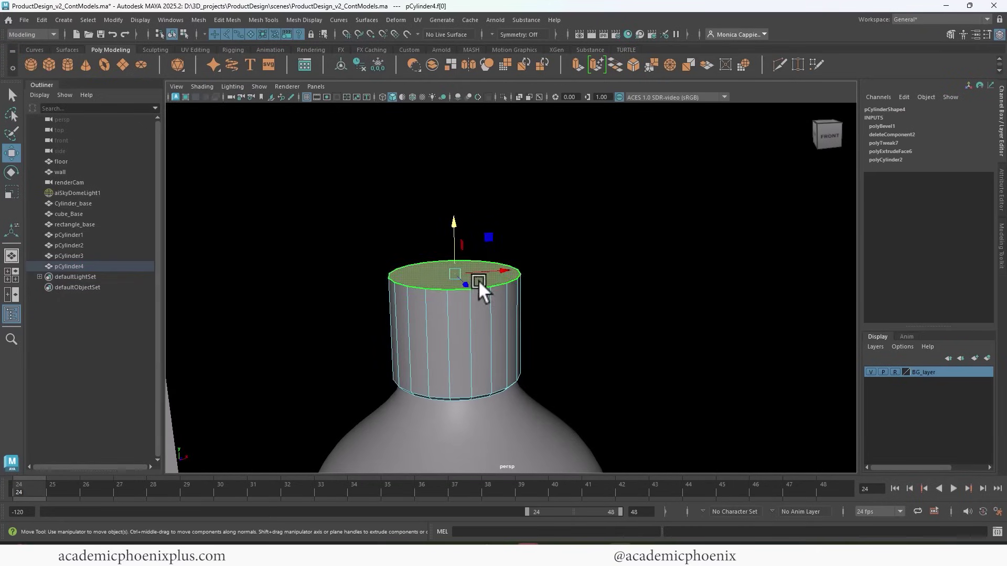
Inset the cap's top face to 0.91 in X and Z, and extrude it upward with Local Translate Z 0.044
key("ctrl+e")
key("r")
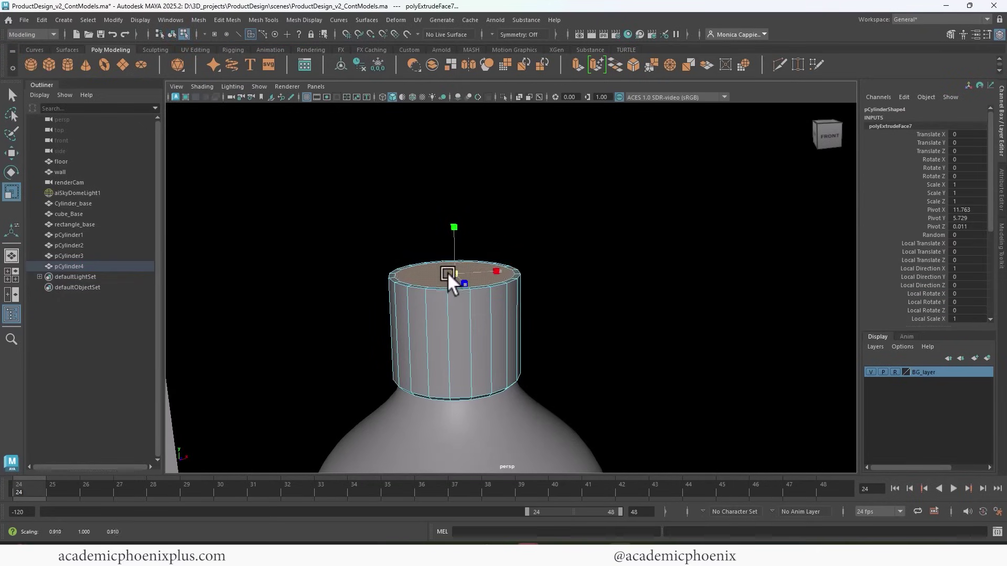
key("ctrl+e")
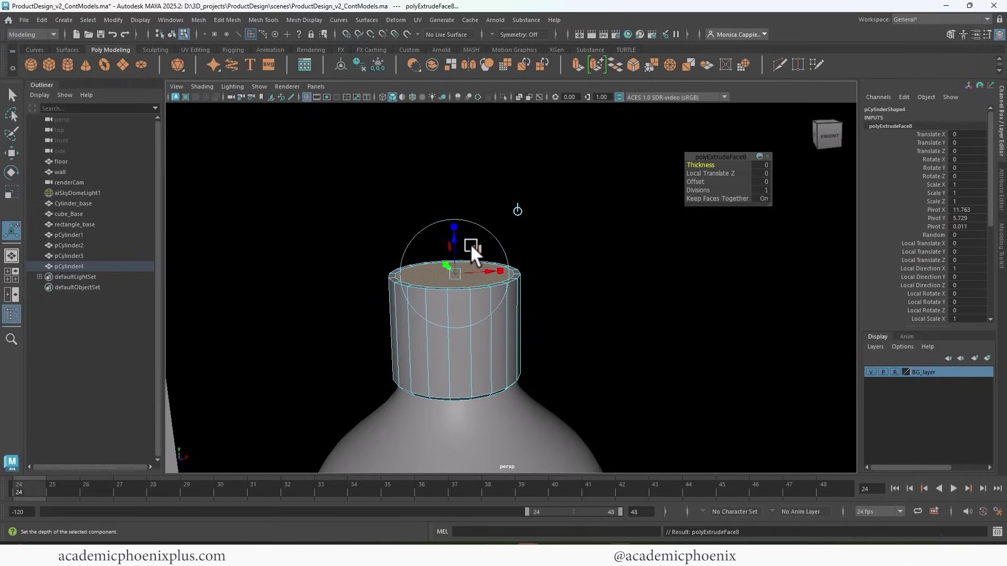
left_click_drag(455, 234, 454, 227)
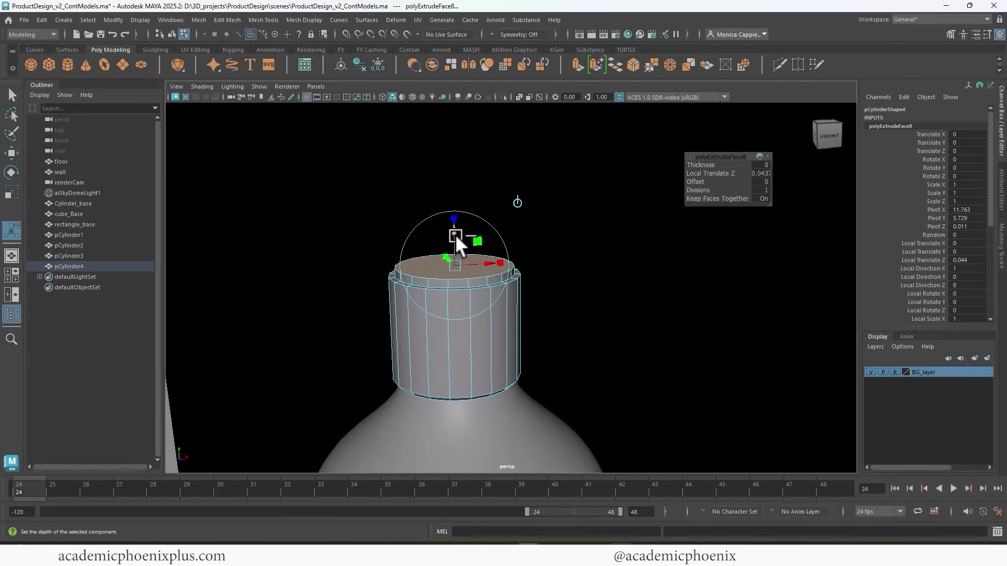
Inset the raised top face again and extrude it upward with Local Translate Z 0.183 to form a narrower collar
key("ctrl+e")
key("r")
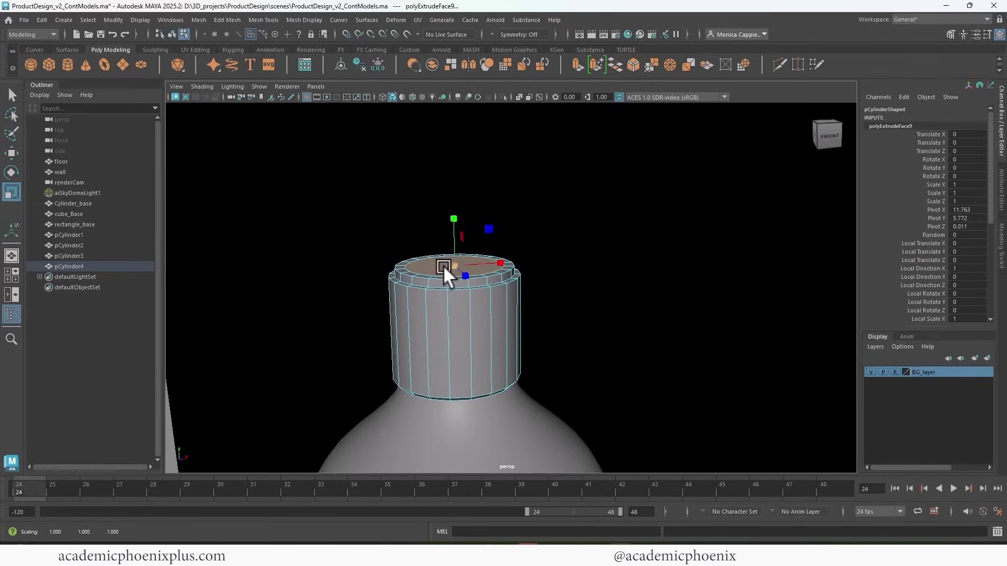
key("ctrl+e")
left_click_drag(455, 244, 461, 191)
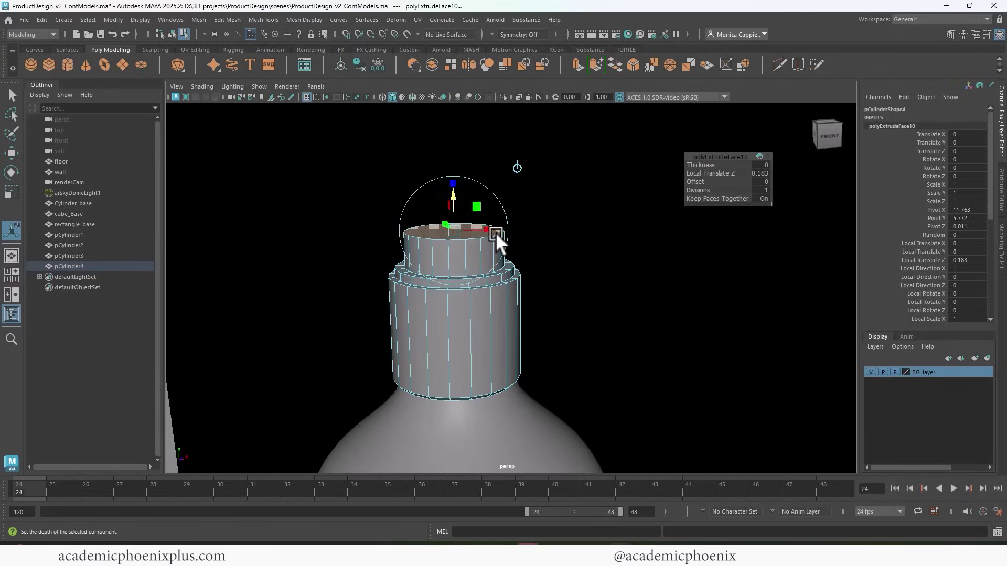
Extrude the collar's top face and scale it inward to leave a ring around a smaller central face
right_click(487, 231)
left_click(487, 229)
key("ctrl+e")
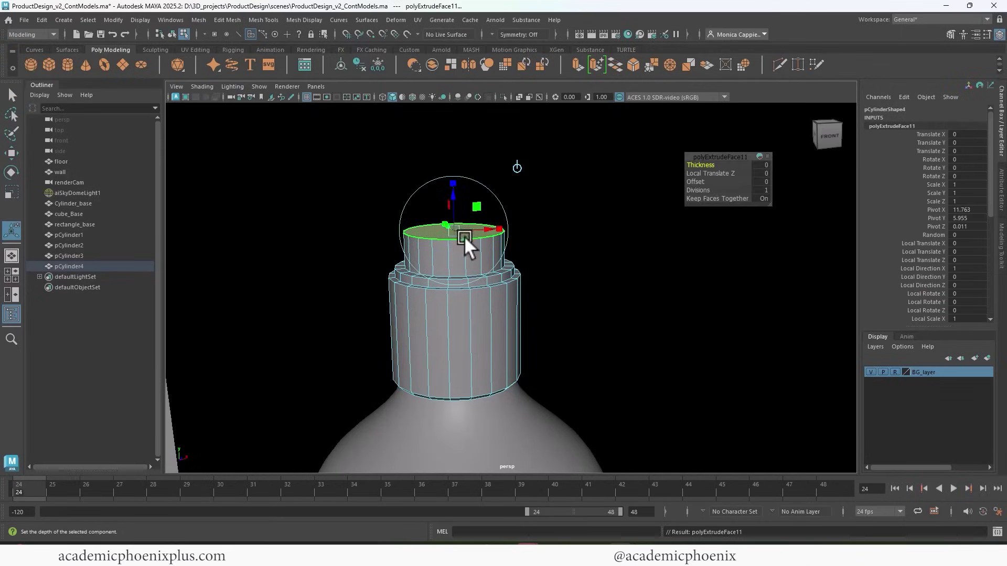
key("r")
left_click_drag(457, 229, 431, 234)
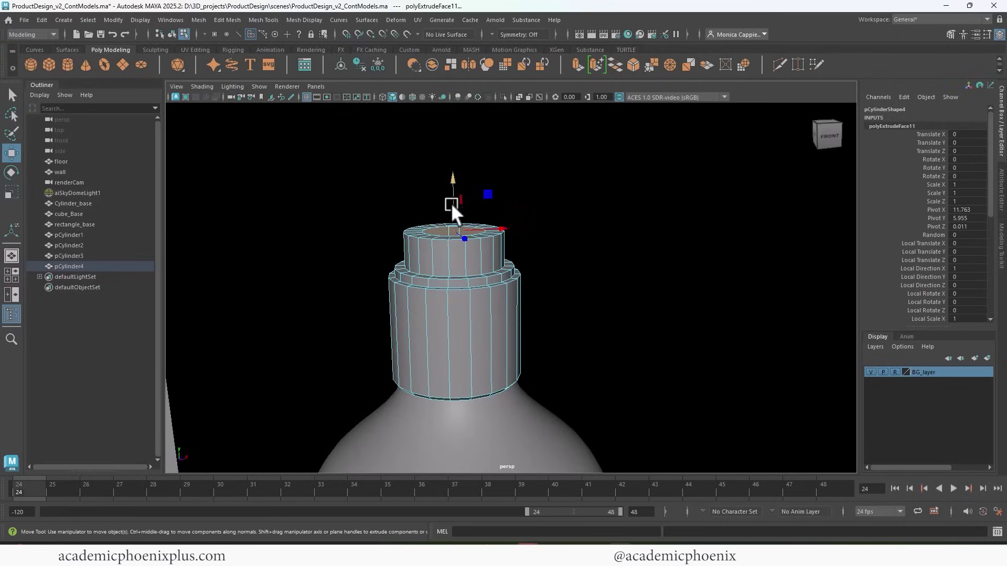
Bevel the outer edge loop on the collar's top with 2 segments and a fraction of 0.4
right_click_drag(441, 251, 450, 210)
double_click(437, 240)
key("ctrl+b")
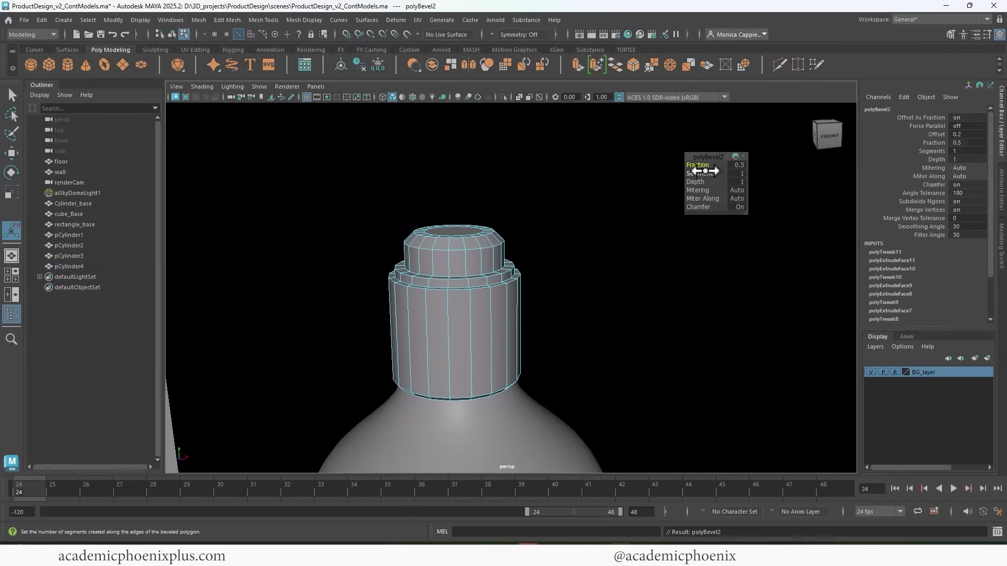
left_click_drag(710, 173, 675, 180)
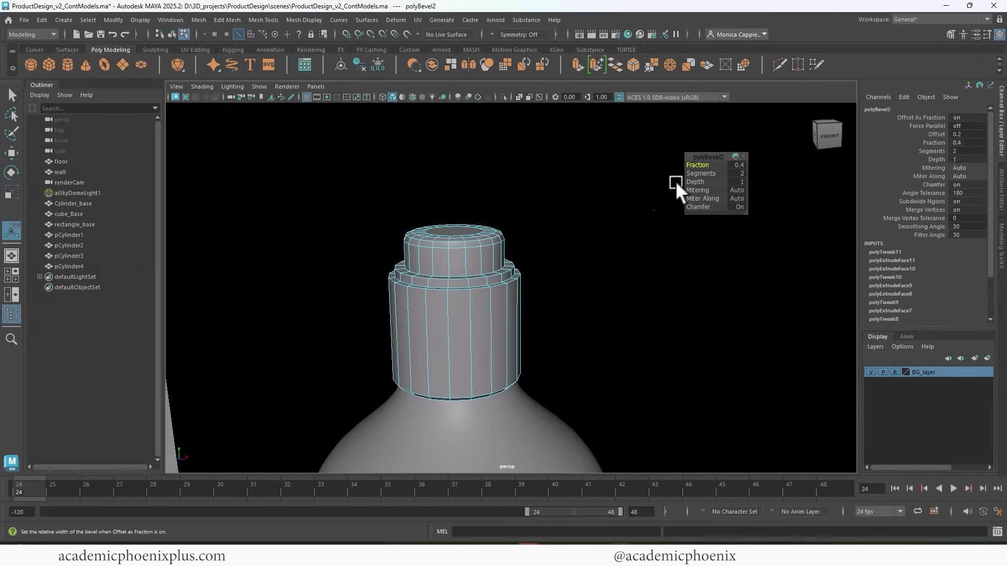
Delete the central face on top of the collar to open its hole
right_click(474, 242)
right_click_drag(473, 243, 476, 206)
left_click(461, 231)
Bevel the edge loops around the cap's stepped rim below the collar with 2 segments and a fraction of 0.3
left_click(474, 287)
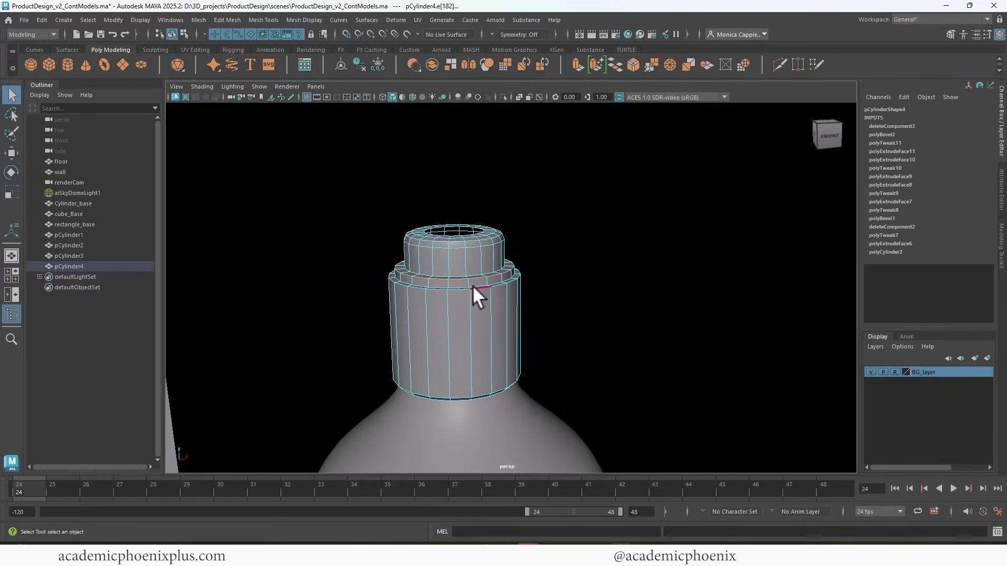
right_click_drag(475, 271, 647, 281, "alt")
left_click_drag(648, 281, 426, 312, "alt")
key("3")
key("1")
right_click_drag(426, 312, 426, 262, "alt")
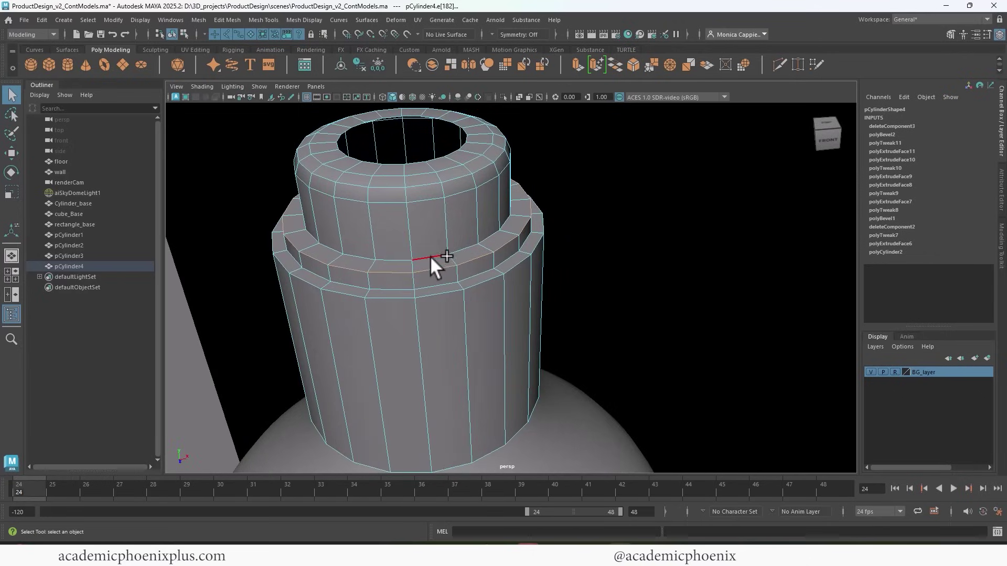
double_click(427, 282, "shift")
double_click(426, 294, "shift")
key("ctrl+b")
left_click(697, 173)
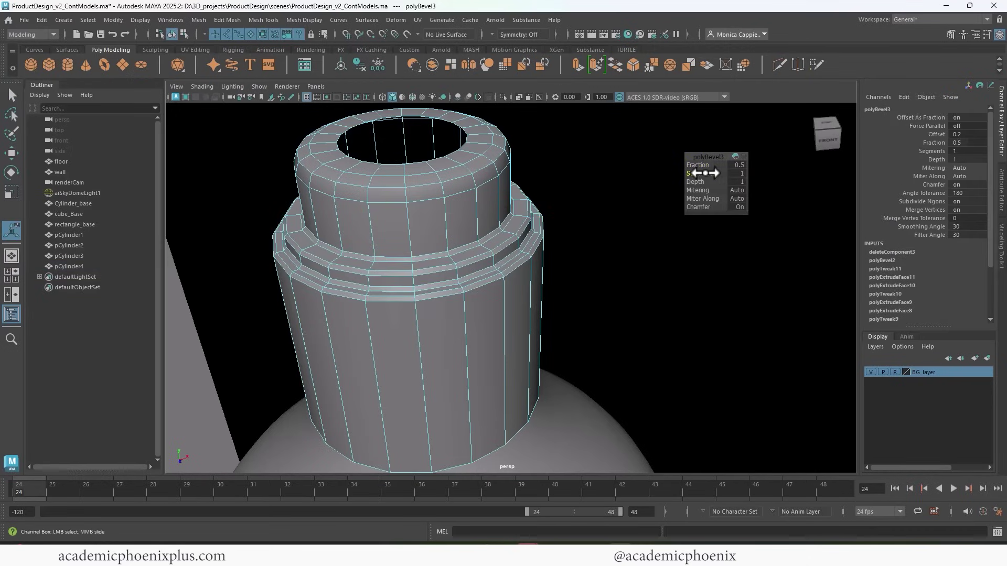
left_click_drag(705, 173, 717, 173)
left_click(736, 164)
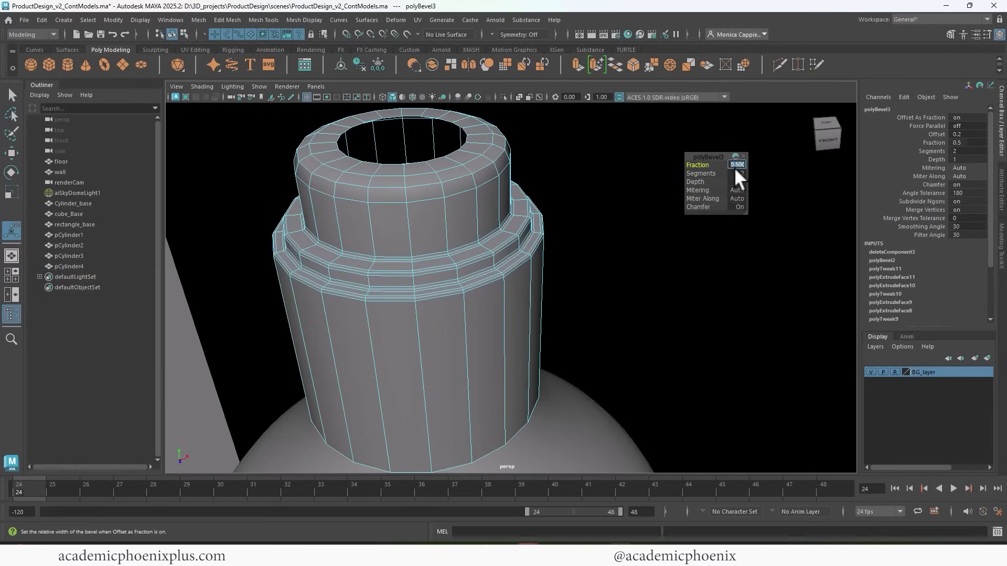
type(".3")
key("Return")
scroll(452, 231, "down", 4)
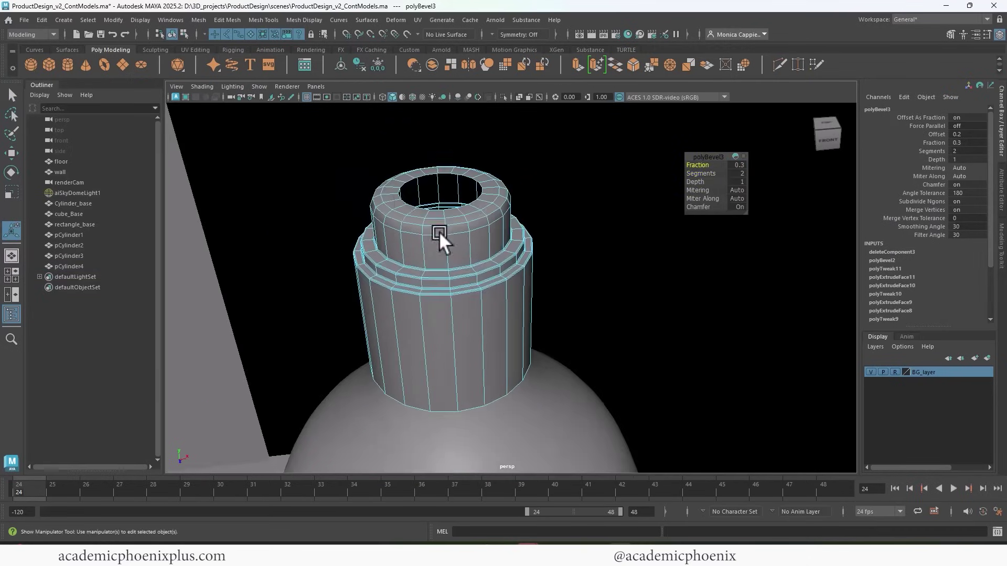
Return the cap to object mode and examine its smoothed shape and its fit on the bottle
mouse_move(439, 231)
left_mouse_down("alt")
mouse_move(507, 288)
mouse_move(444, 242)
left_mouse_up("alt")
right_click_drag(455, 278, 522, 249)
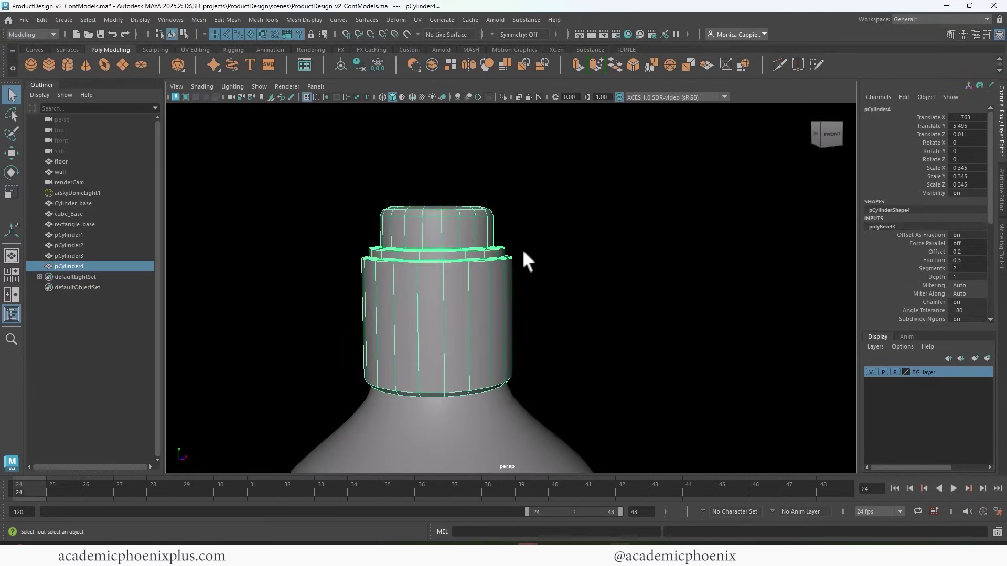
left_click(597, 312)
right_click_drag(598, 313, 308, 285, "alt")
middle_click_drag(444, 302, 478, 216, "alt")
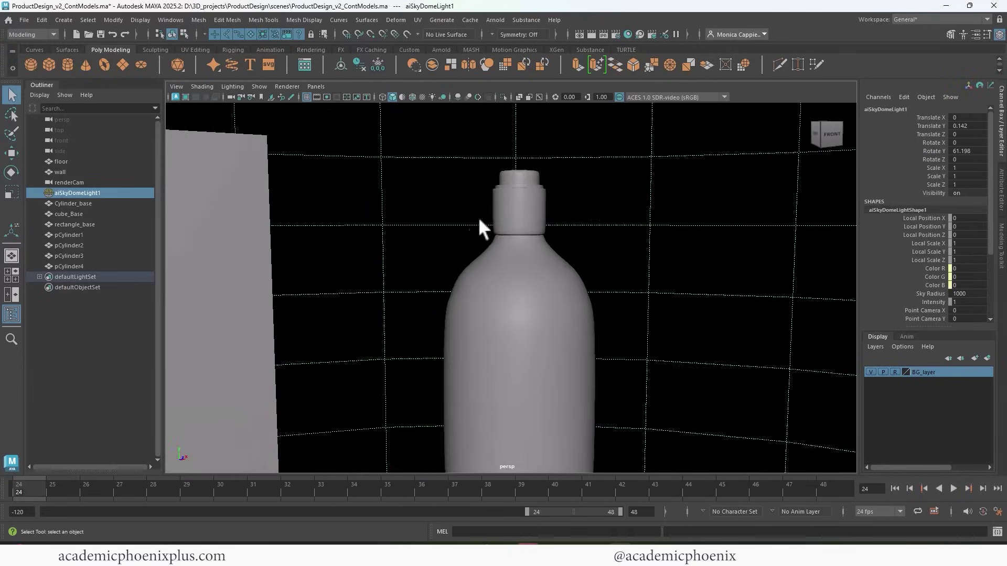
left_click_drag(478, 216, 498, 225, "alt")
scroll(499, 225, "up", 3)
middle_click_drag(499, 225, 505, 288, "alt")
scroll(521, 288, "up", 3)
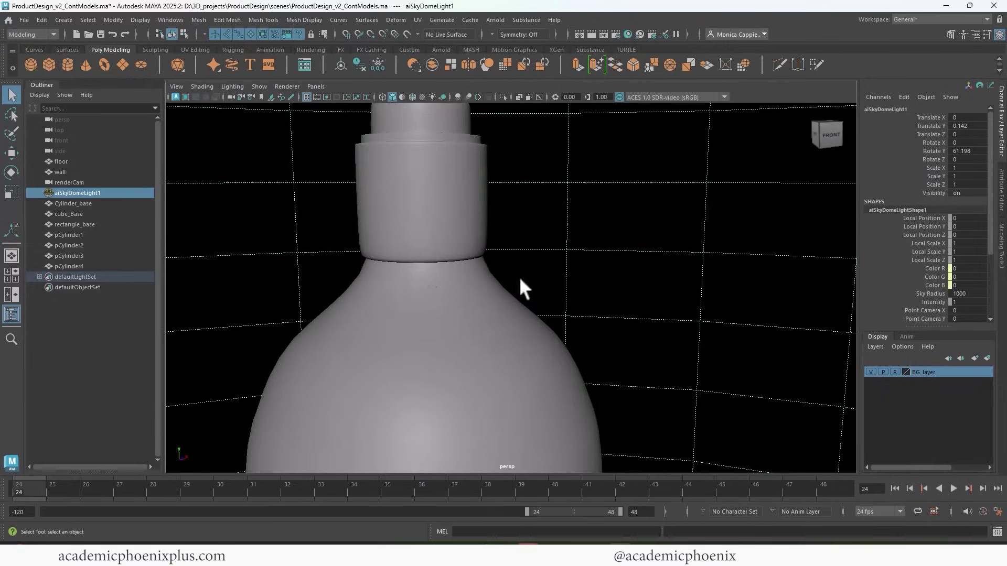
Insert an edge loop around the cap's outer wall, just above its lower edge
left_click(426, 231)
key("1")
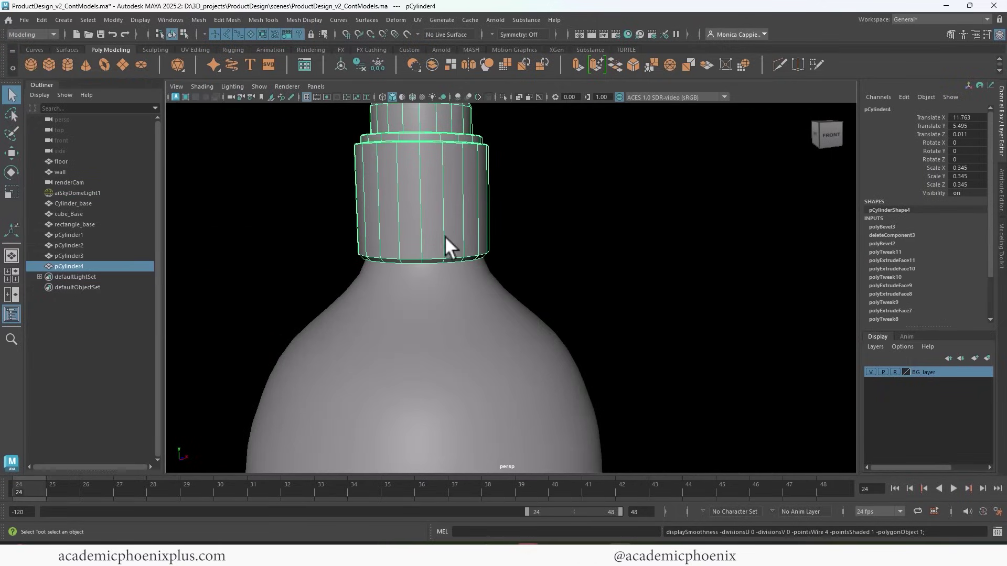
right_click_drag(427, 216, 382, 233)
left_click_drag(381, 232, 415, 233, "alt")
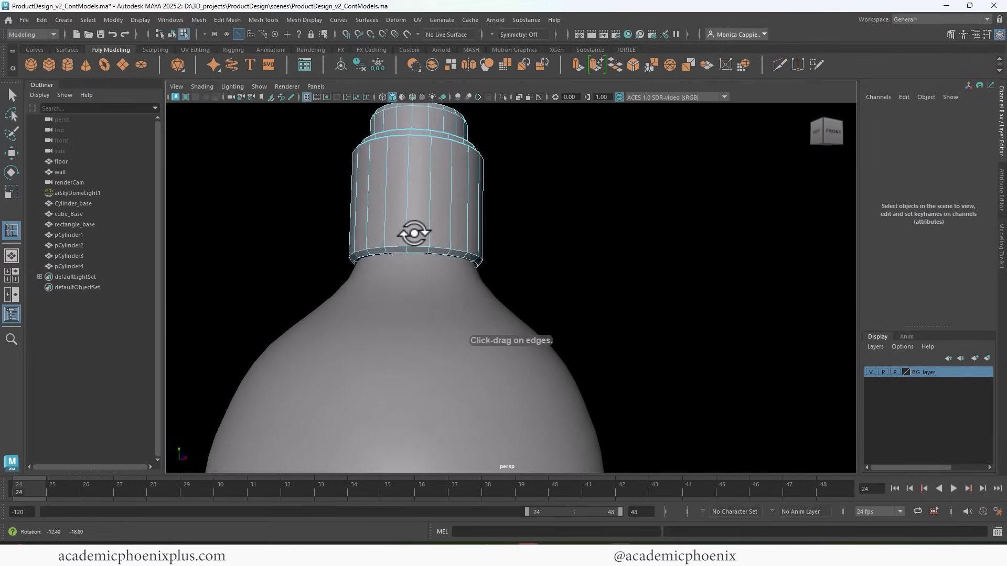
left_click(428, 247)
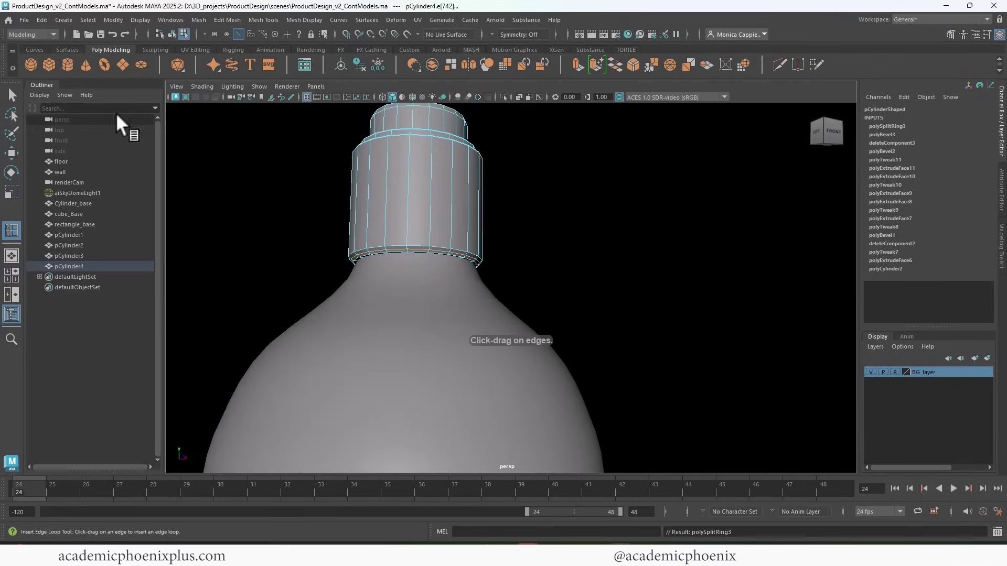
left_click(12, 95)
Return the cap to object mode, review it on the whole bottle, and save the scene
left_click_drag(428, 205, 440, 262, "alt")
right_click_drag(439, 242, 271, 152)
left_click(624, 292)
right_click_drag(624, 292, 486, 249, "alt")
middle_click_drag(486, 249, 495, 190, "alt")
mouse_move(555, 223)
left_mouse_down("alt")
mouse_move(477, 214)
mouse_move(560, 221)
left_mouse_up("alt")
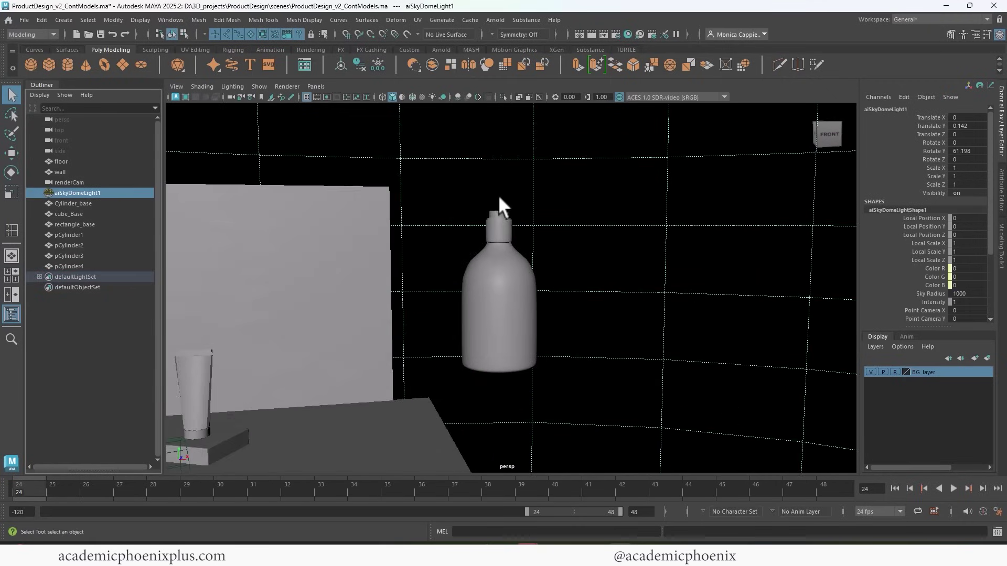
right_click_drag(500, 199, 543, 281, "alt")
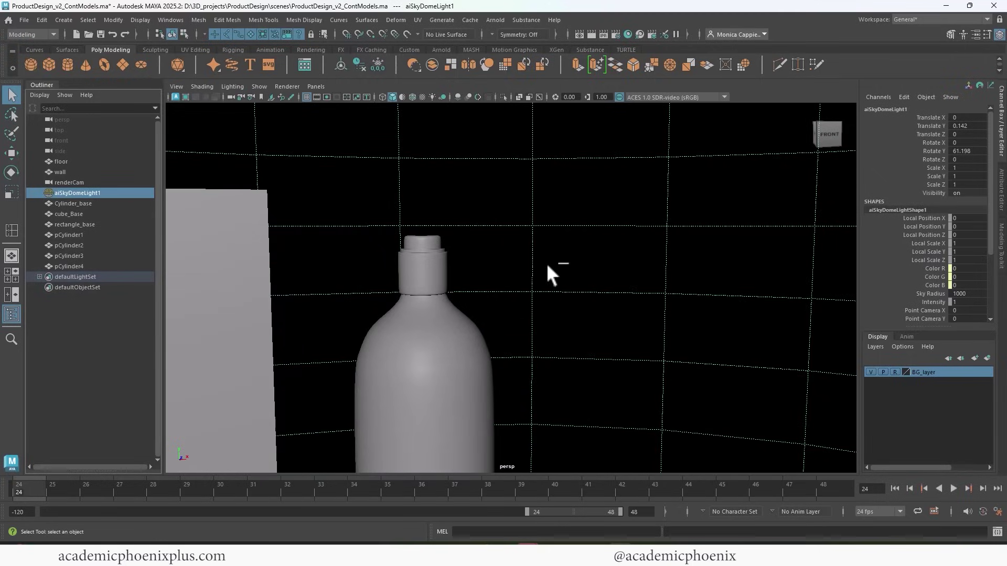
key("ctrl+s")
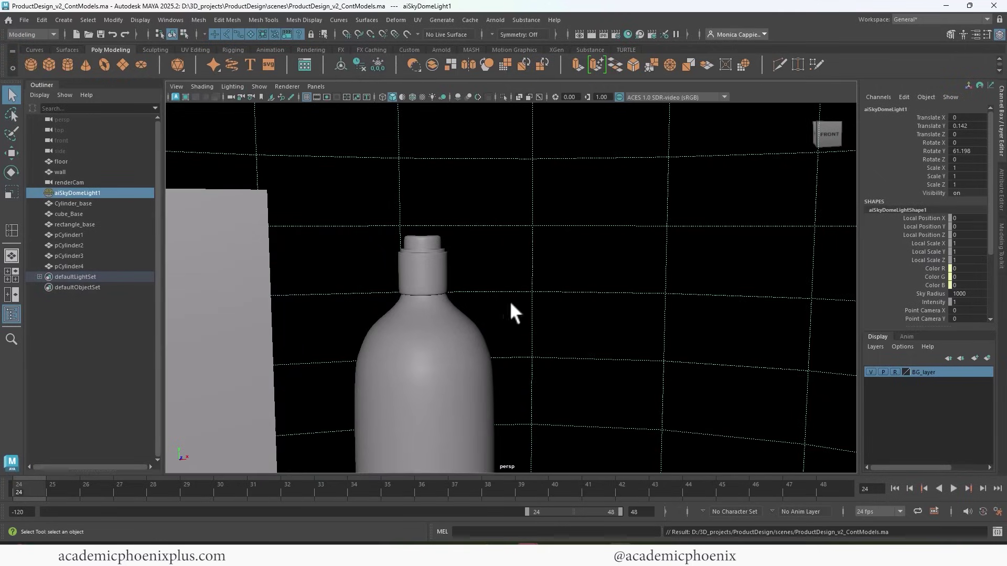
Create a polygon cylinder at the top of the bottle and flatten it to Scale Y 0.32
left_click(48, 64)
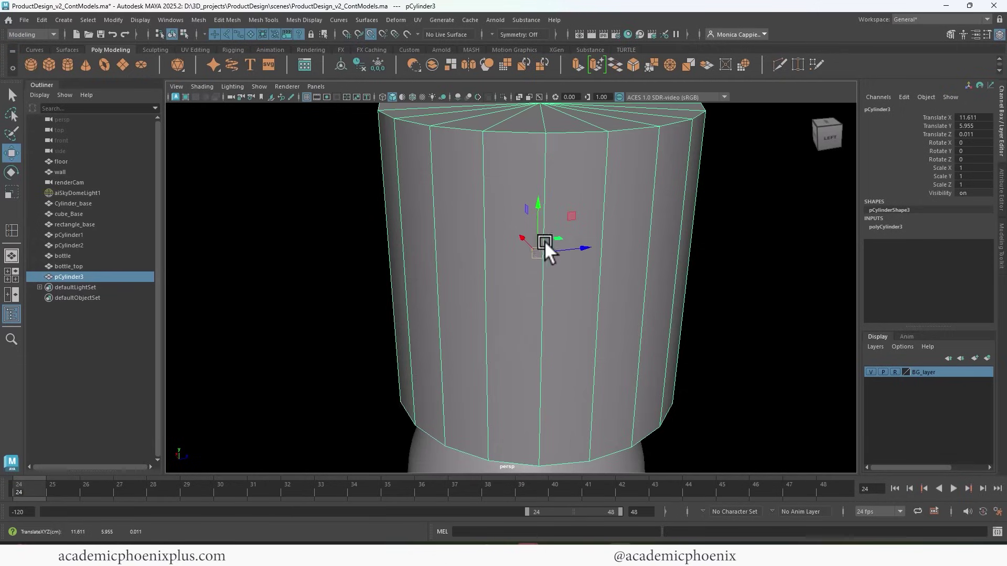
key("r")
left_click_drag(537, 210, 589, 237)
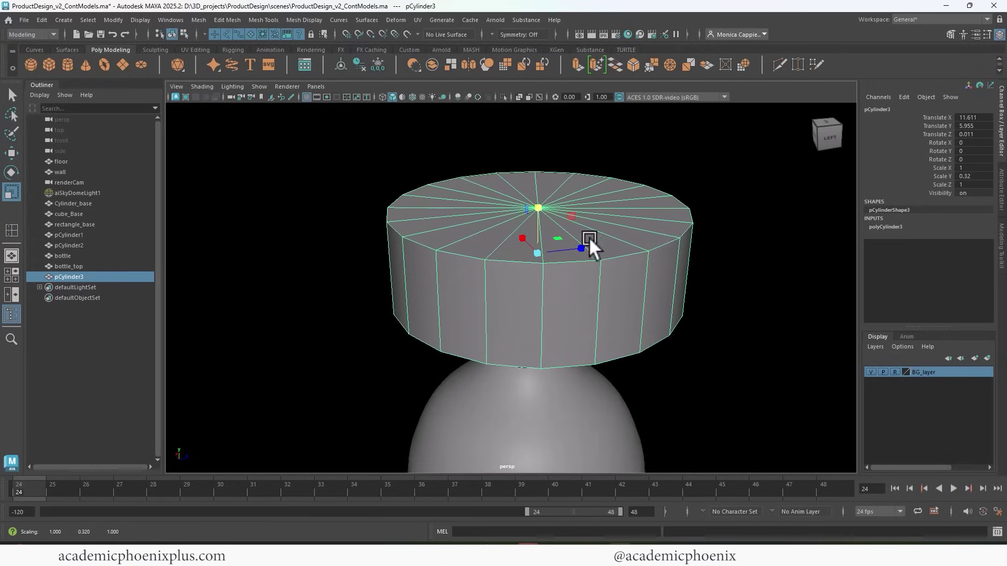
Set the new cylinder's Subdivisions Axis to 12 and Subdivisions Caps to 0
left_click(902, 228)
left_click(968, 261)
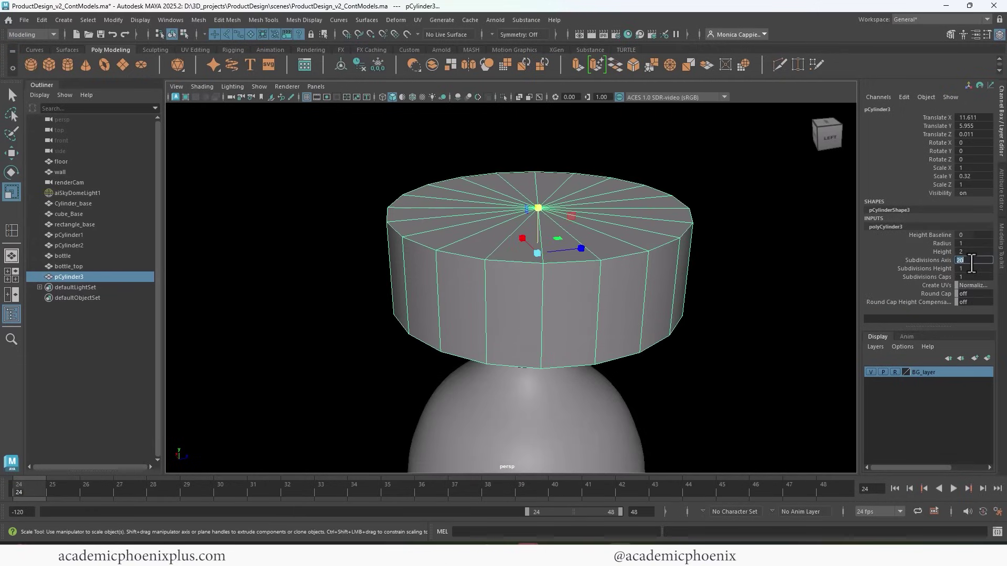
type("12")
left_click(969, 277)
type("0")
key("Return")
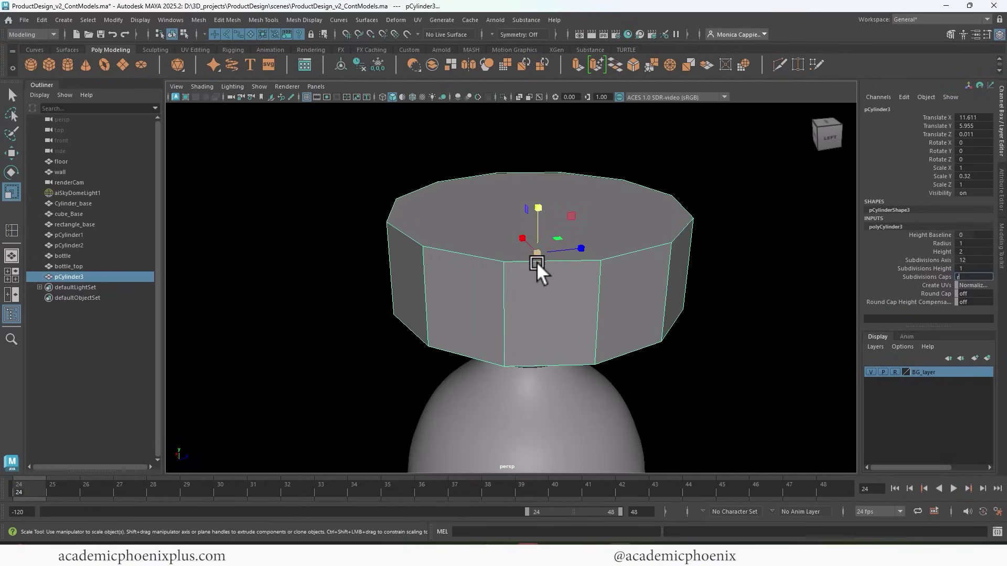
Center the cylinder over the cap at Translate X 11.769 and scale it to 0.317 in X and Z and 0.058 in Y
left_click_drag(537, 263, 400, 276)
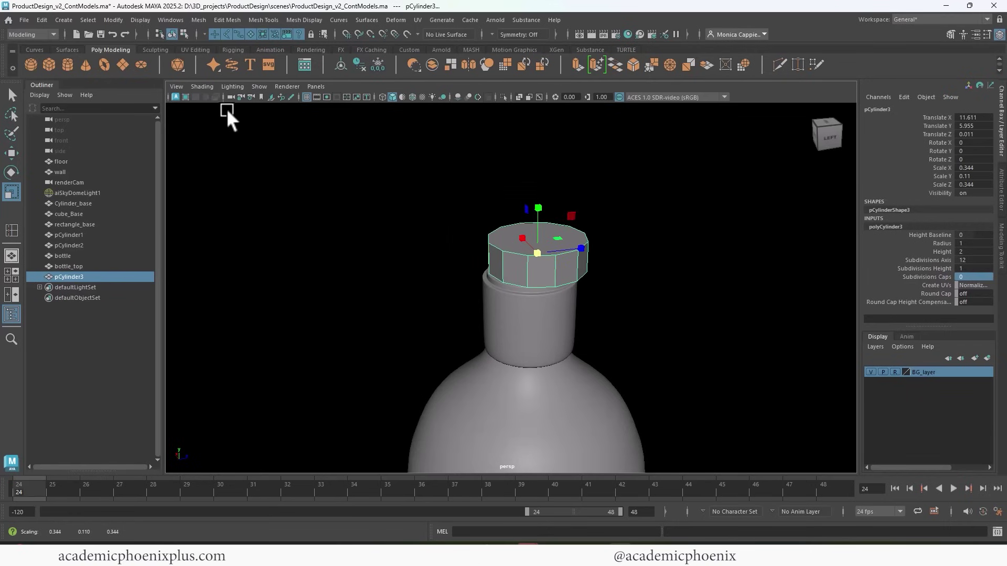
left_click(11, 271)
key("space")
scroll(722, 288, "up", 2)
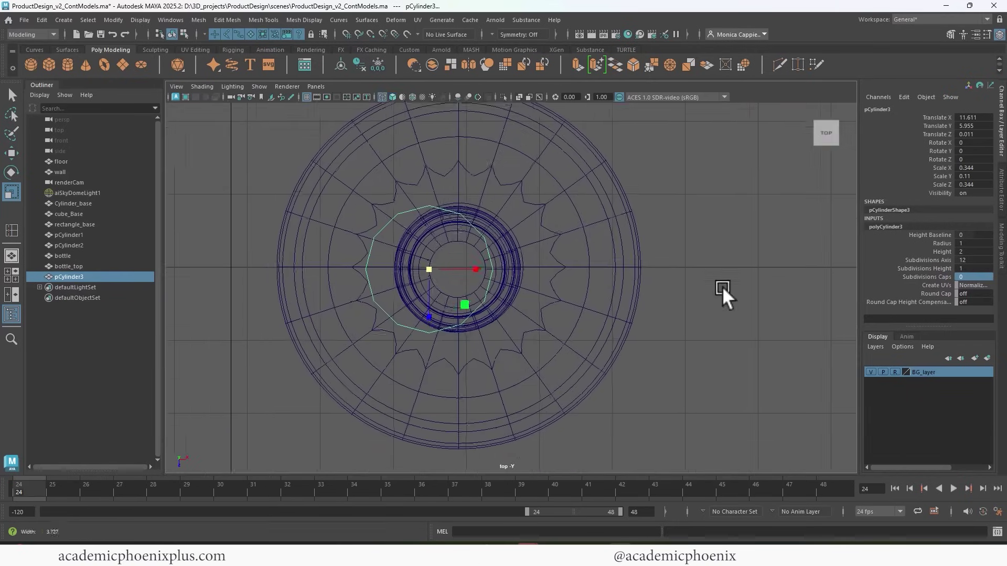
scroll(723, 288, "up", 1)
key("w")
left_click_drag(423, 277, 452, 269)
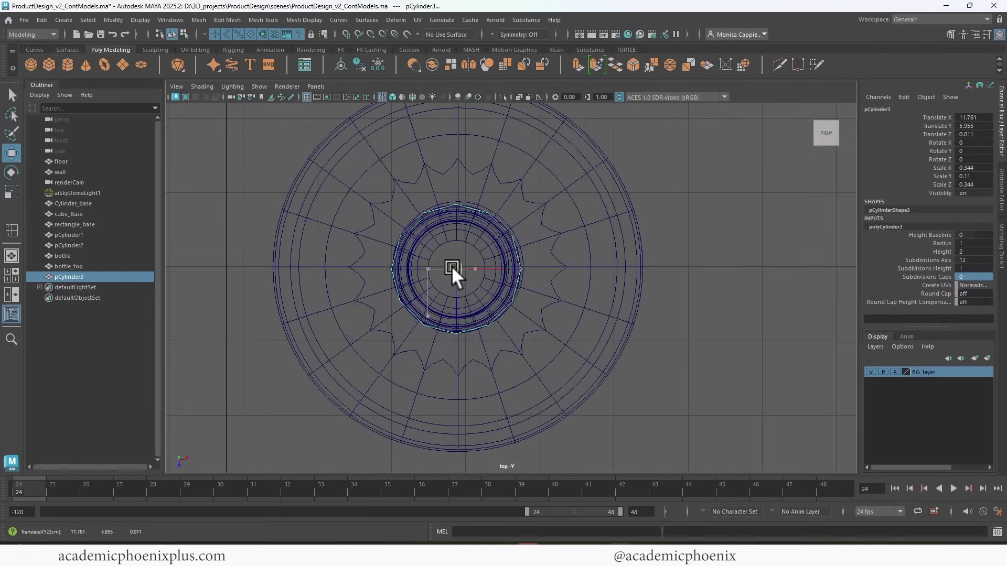
left_click_drag(452, 268, 454, 268)
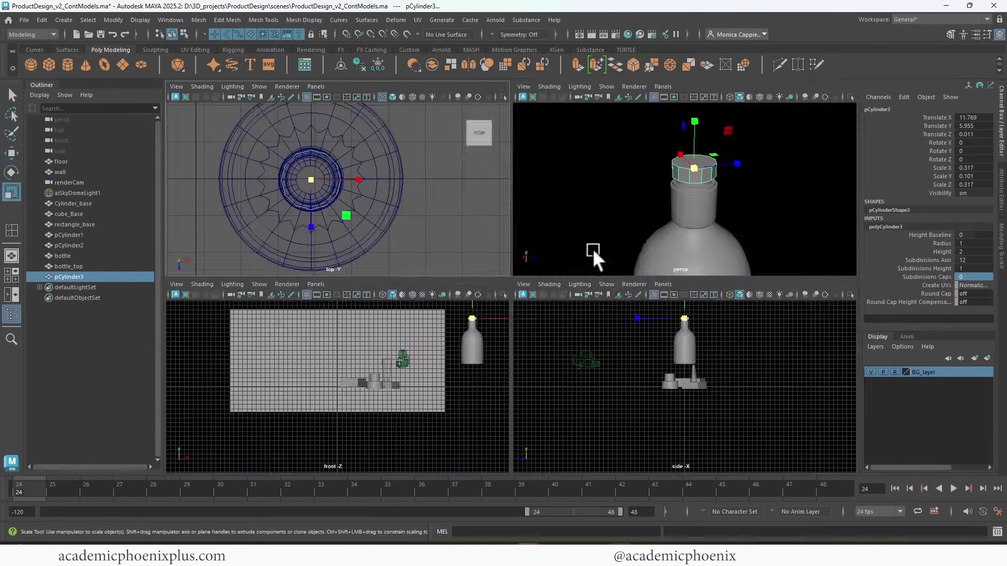
key("space")
left_click_drag(463, 171, 461, 194)
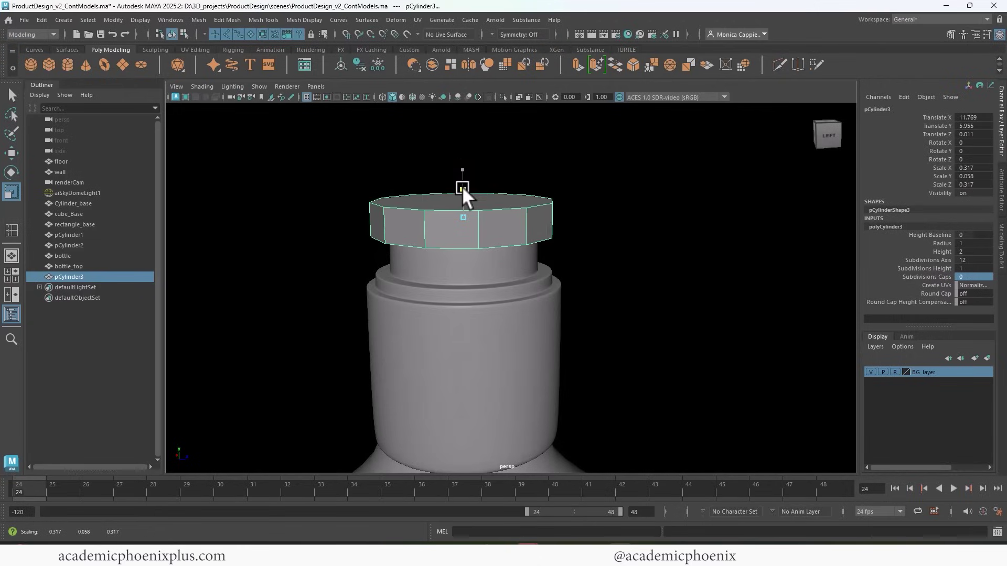
Select four adjacent side faces of the flat cylinder
left_click_drag(443, 245, 536, 243, "alt")
right_click_drag(573, 246, 576, 269)
left_click_drag(580, 315, 641, 296, "alt")
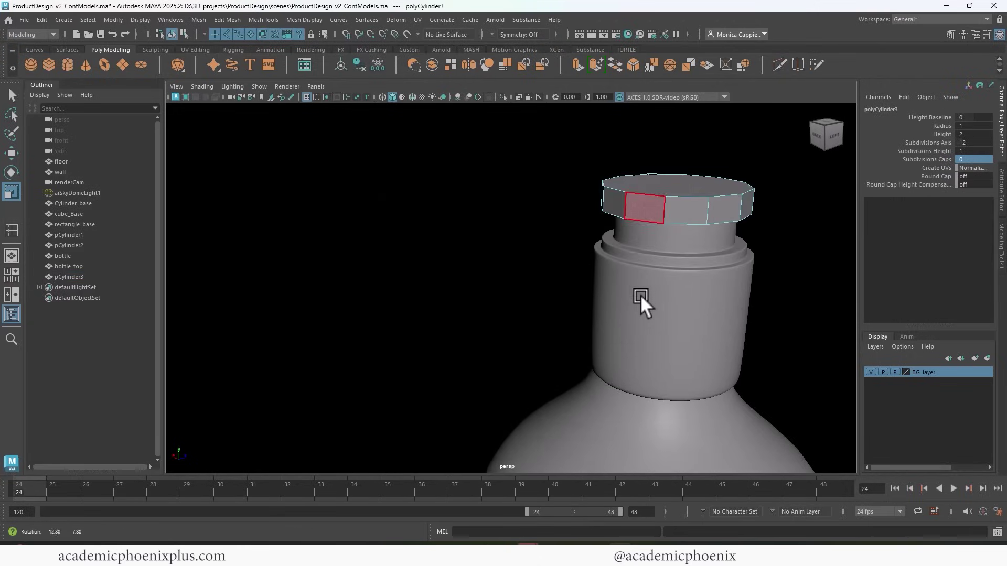
left_click(619, 207)
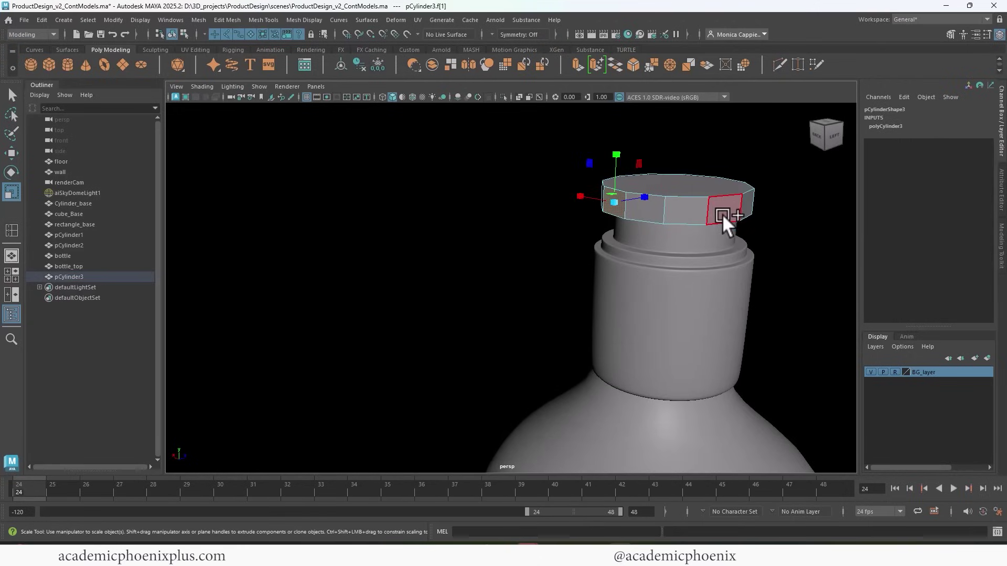
double_click(722, 214, "shift")
right_click_drag(684, 246, 521, 250, "alt")
middle_click_drag(522, 250, 464, 299, "alt")
left_click_drag(498, 258, 445, 282, "alt")
middle_click_drag(409, 301, 449, 269, "alt")
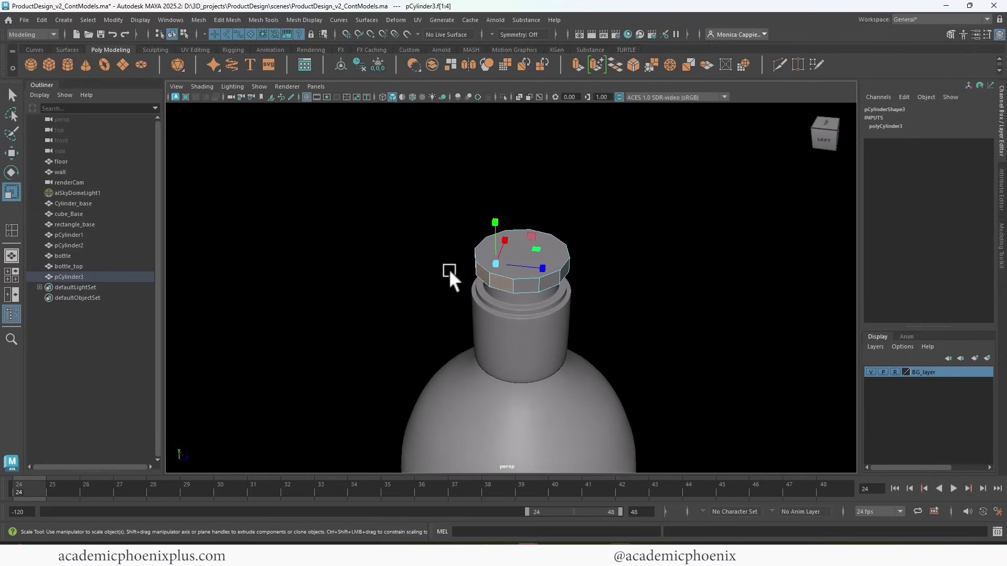
Try to extrude the four selected side faces outward into a spout along a rotated pivot axis
key("ctrl+e")
key("w")
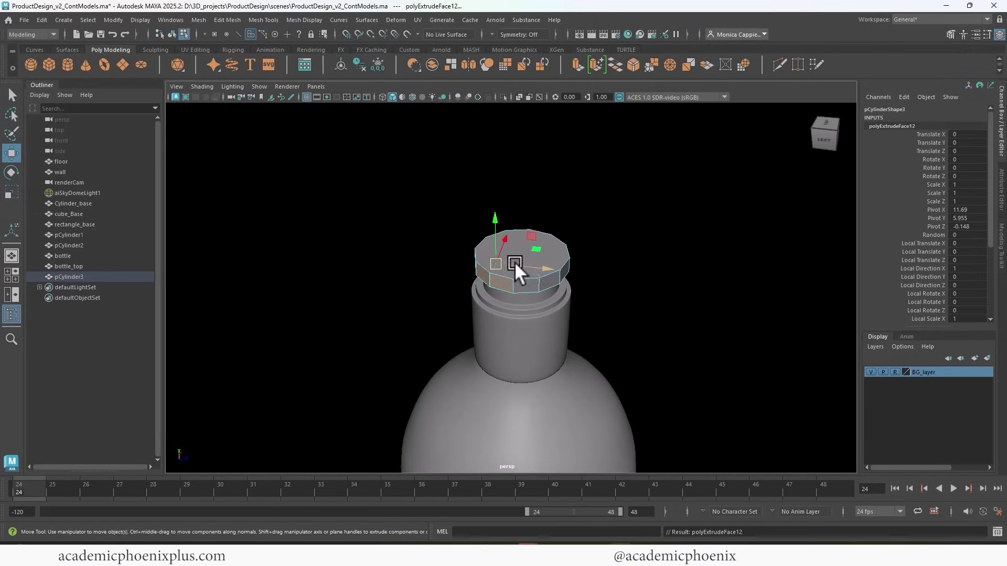
key("e")
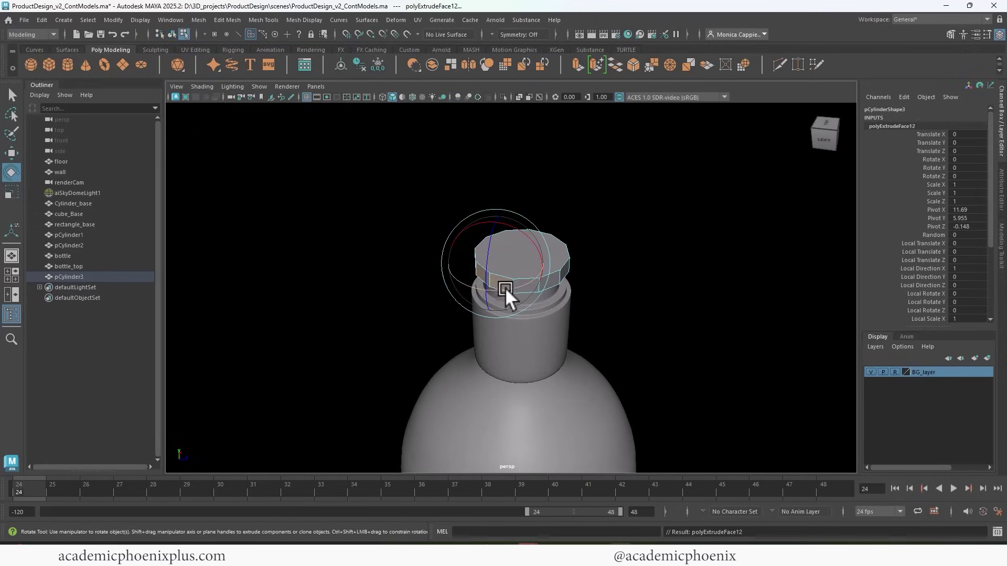
key("w")
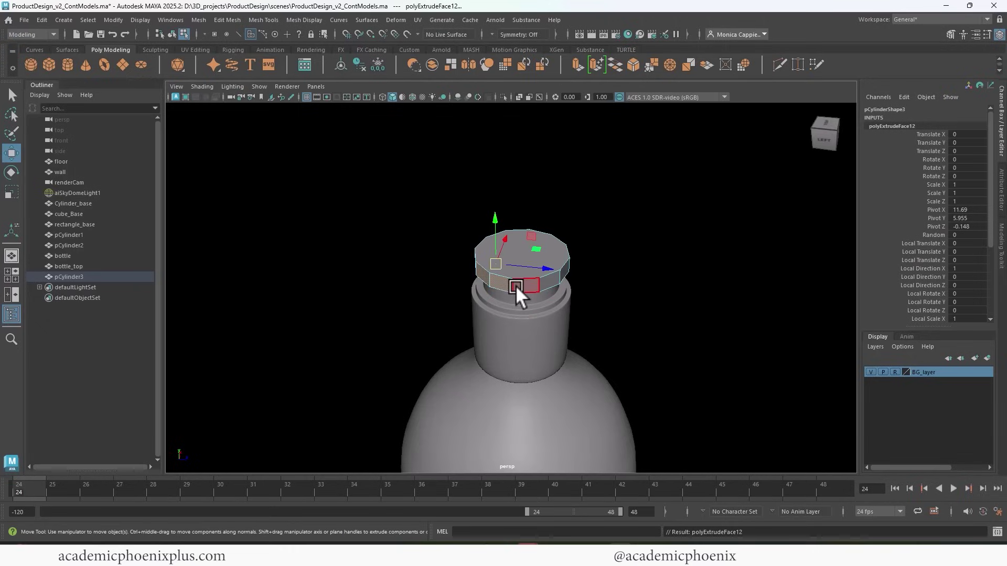
key("d")
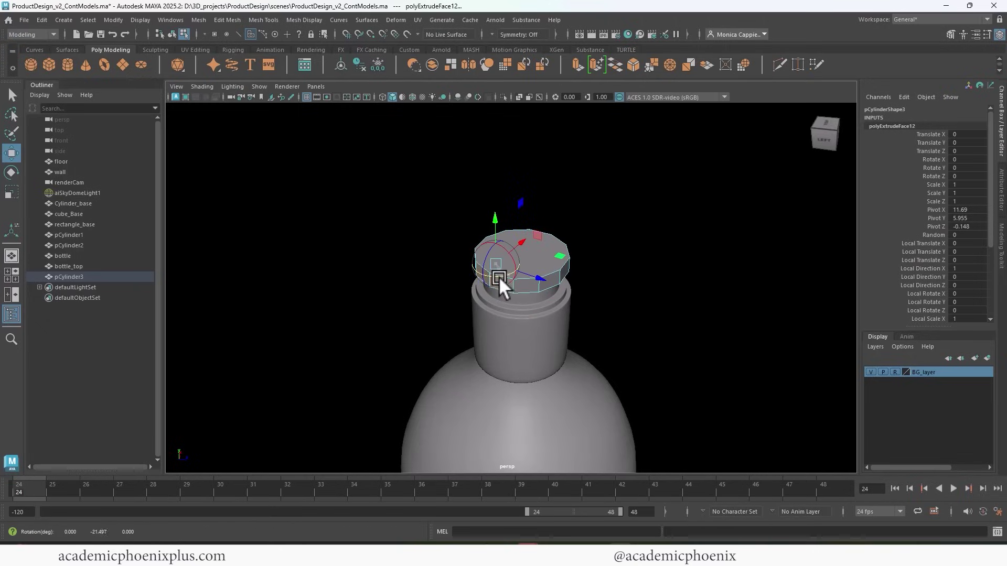
left_click(499, 277)
key("d")
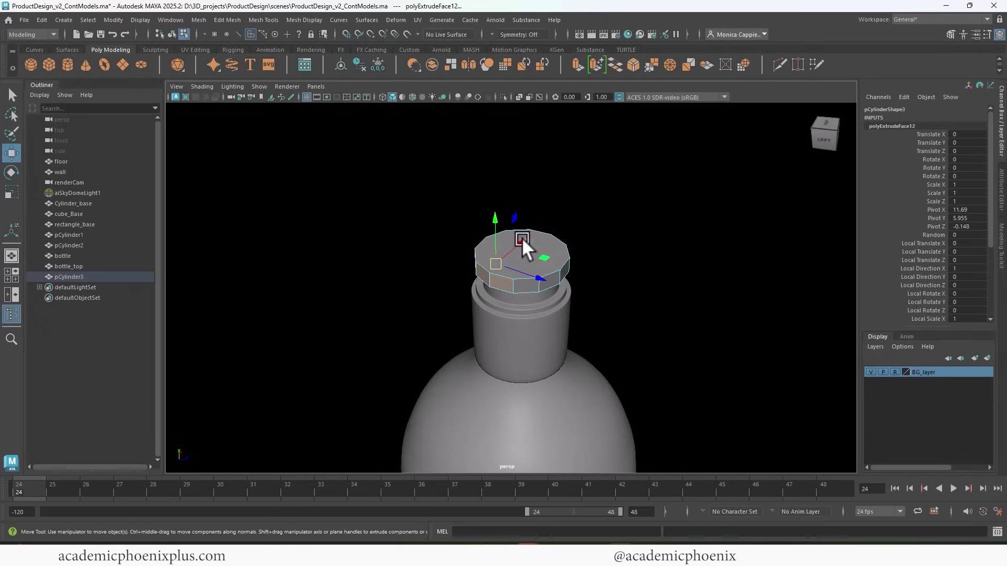
left_click_drag(522, 238, 470, 274)
Undo the outward extrusion of the four side faces
right_click_drag(602, 292, 396, 249, "alt")
left_click_drag(395, 250, 368, 209, "alt")
key("ctrl+z")
key("ctrl+z")
key("ctrl+z")
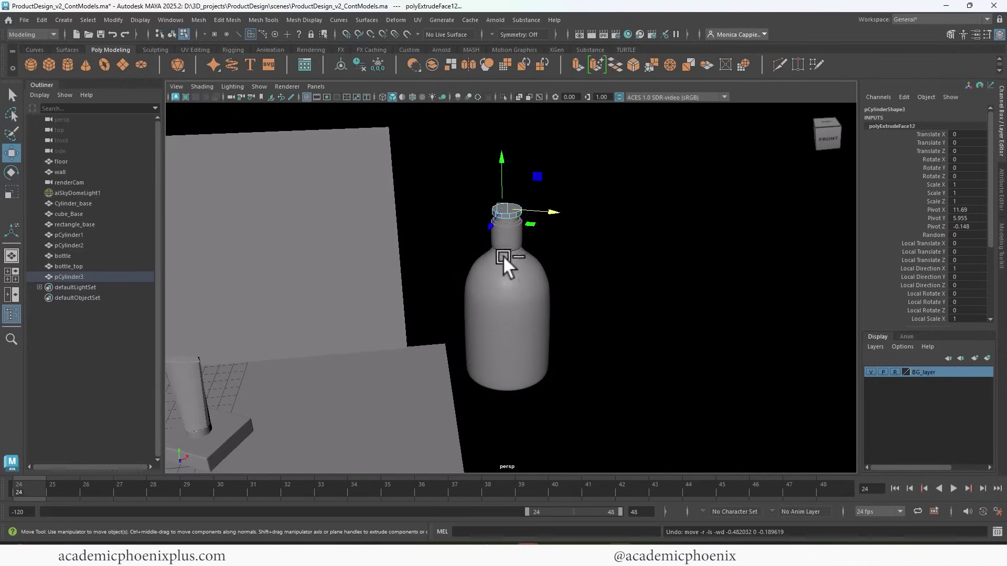
left_click_drag(530, 260, 545, 262, "alt")
right_click_drag(544, 262, 645, 248, "alt")
left_click_drag(645, 246, 516, 339, "alt")
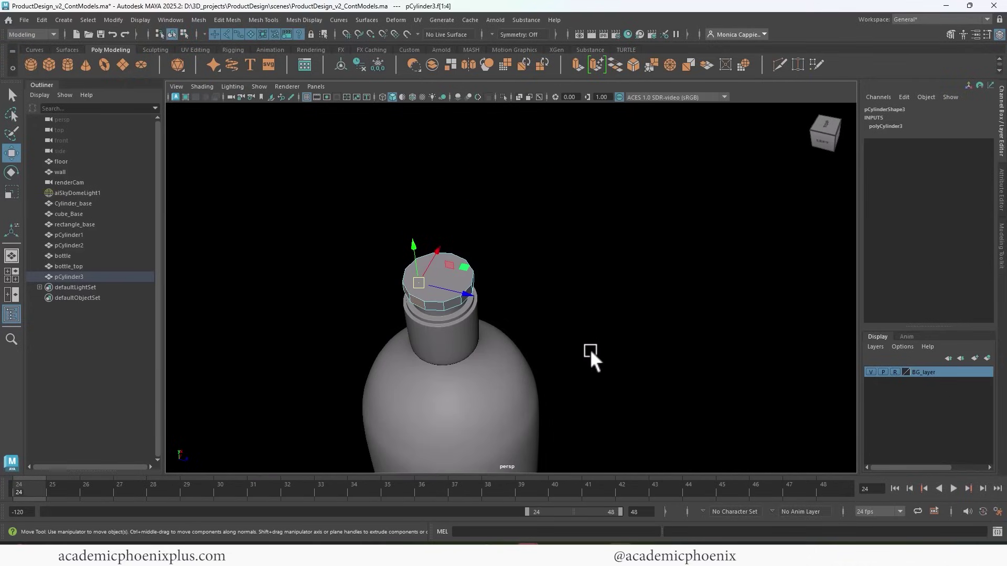
Select the four adjacent side faces of the flat cylinder centred on its negative X side
key("space")
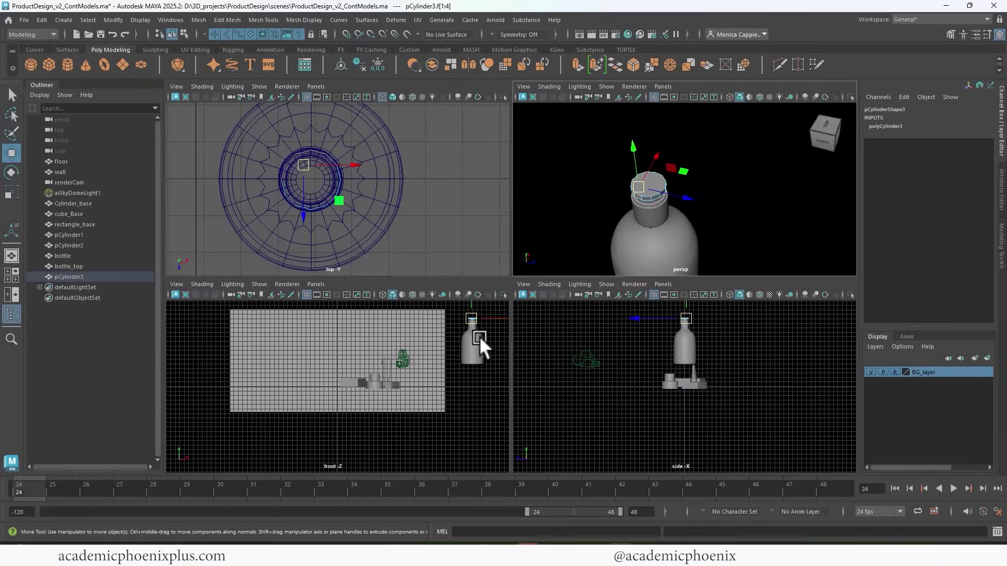
key("space")
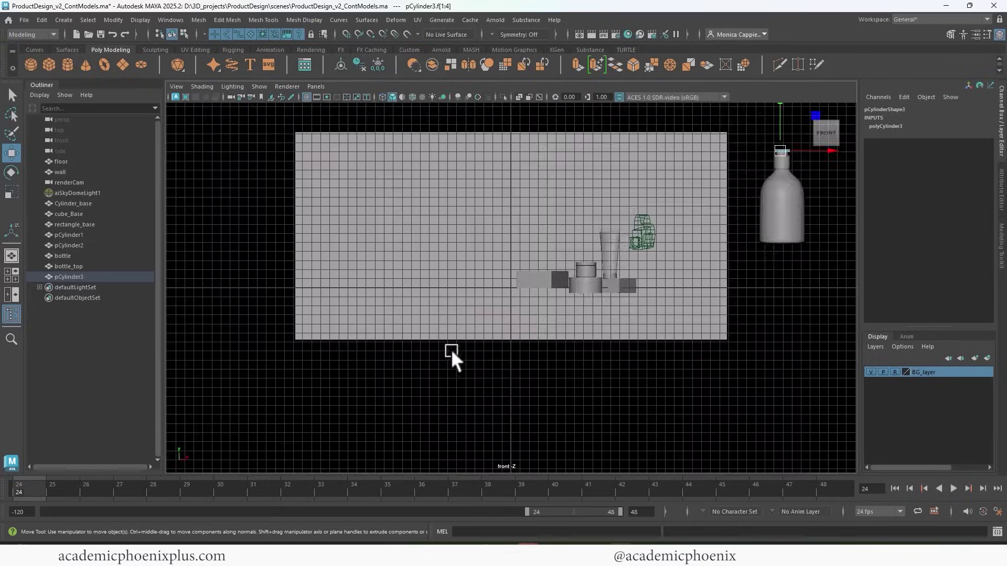
key("f")
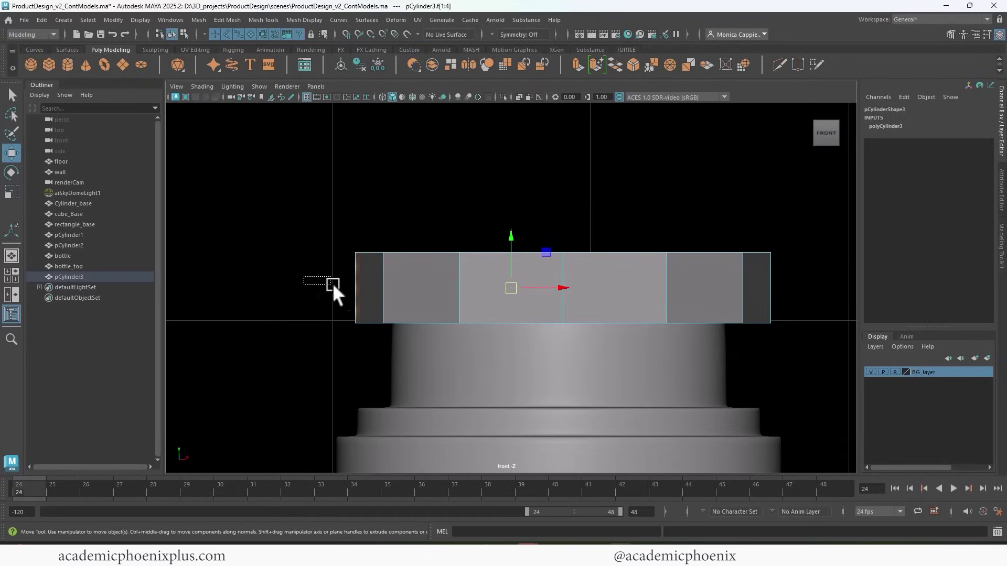
left_click_drag(367, 301, 367, 303)
key("space")
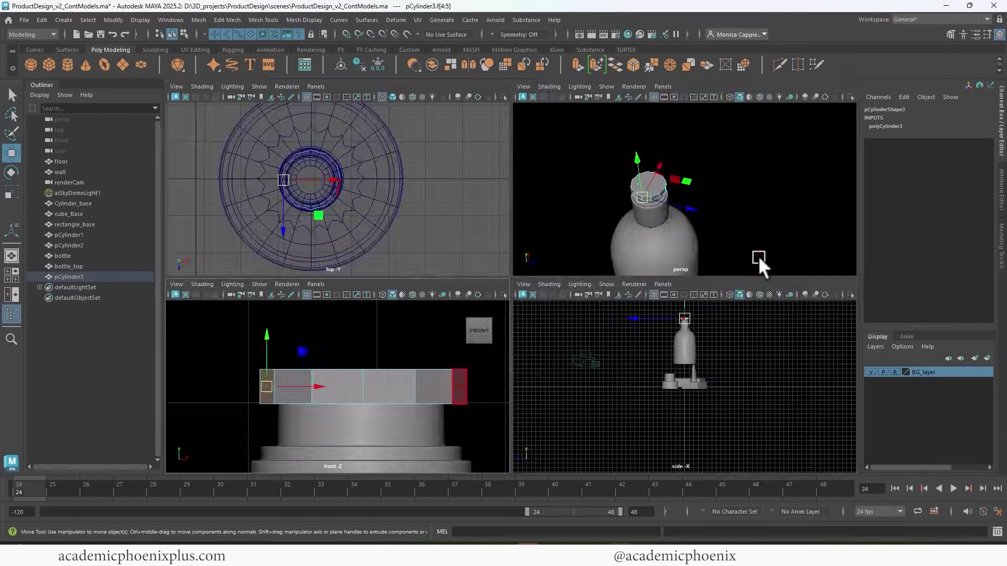
key("space")
left_click_drag(573, 284, 577, 273, "alt")
scroll(578, 273, "up", 3)
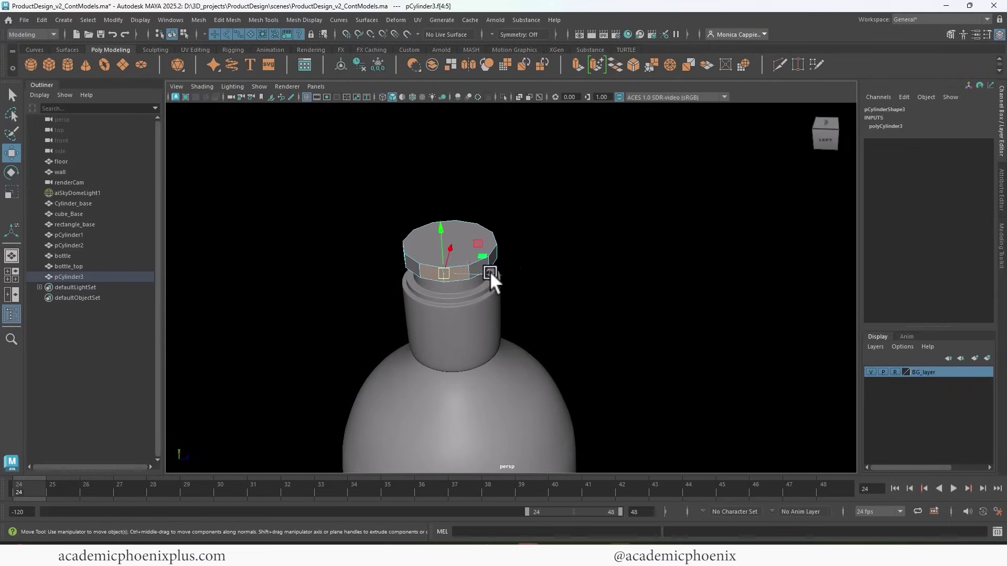
key("q")
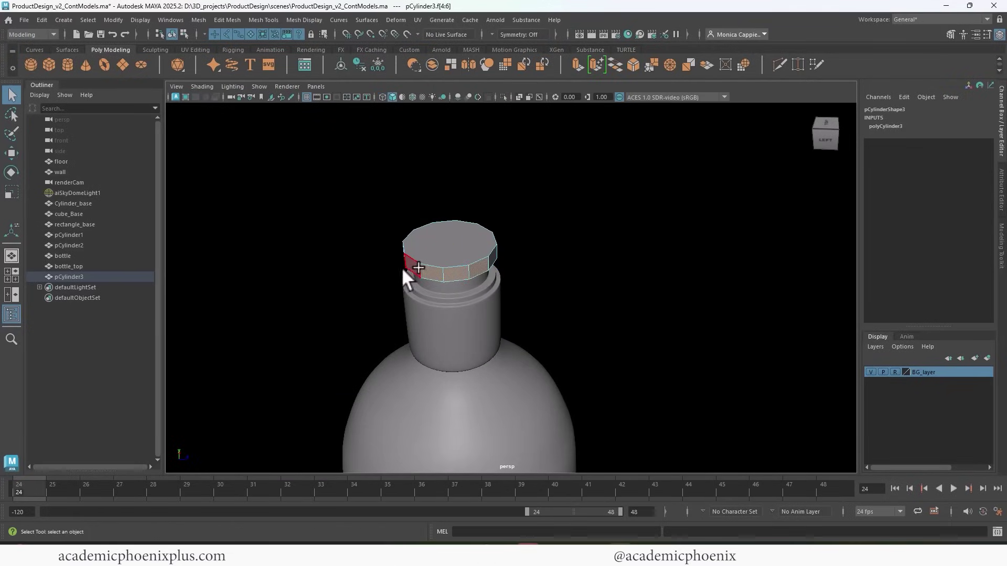
left_click_drag(536, 310, 508, 266, "alt")
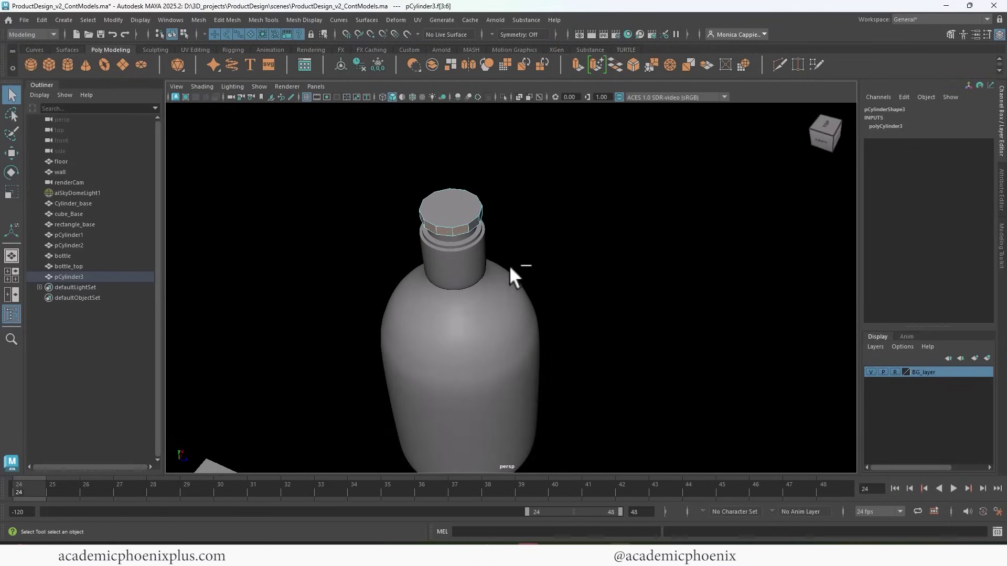
Extrude the four side faces outward as the spout's first segment, flattening and slightly raising its end
key("ctrl+e")
key("w")
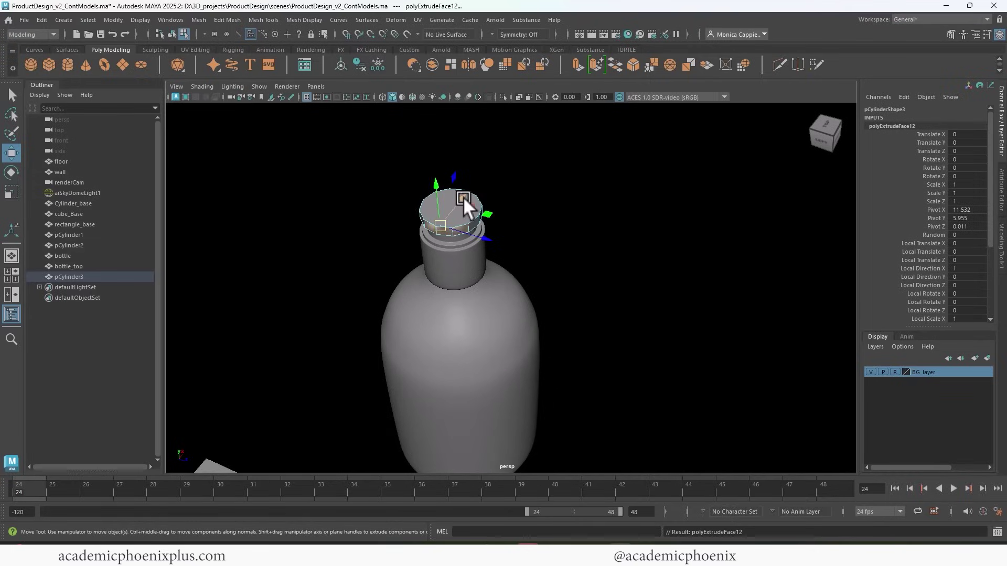
left_click_drag(464, 197, 441, 252)
key("r")
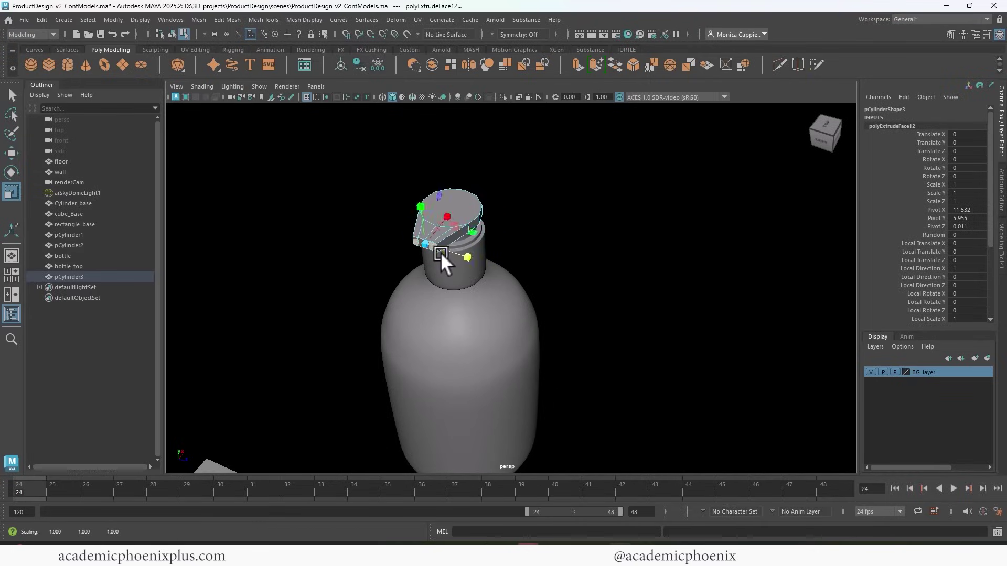
left_click_drag(452, 294, 432, 304, "alt")
right_click_drag(466, 290, 520, 284, "alt")
middle_click_drag(511, 278, 508, 310, "alt")
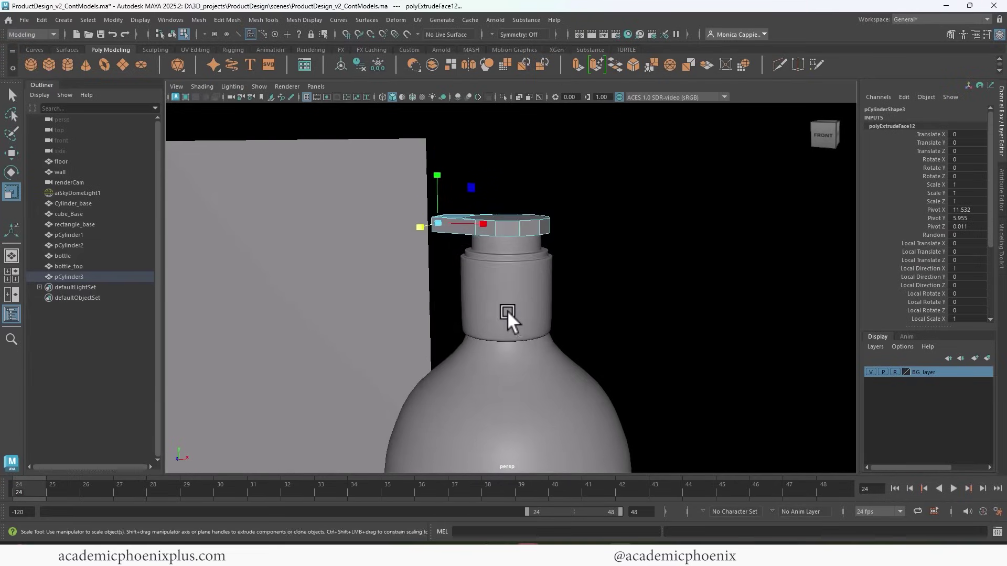
left_click_drag(508, 311, 528, 317, "alt")
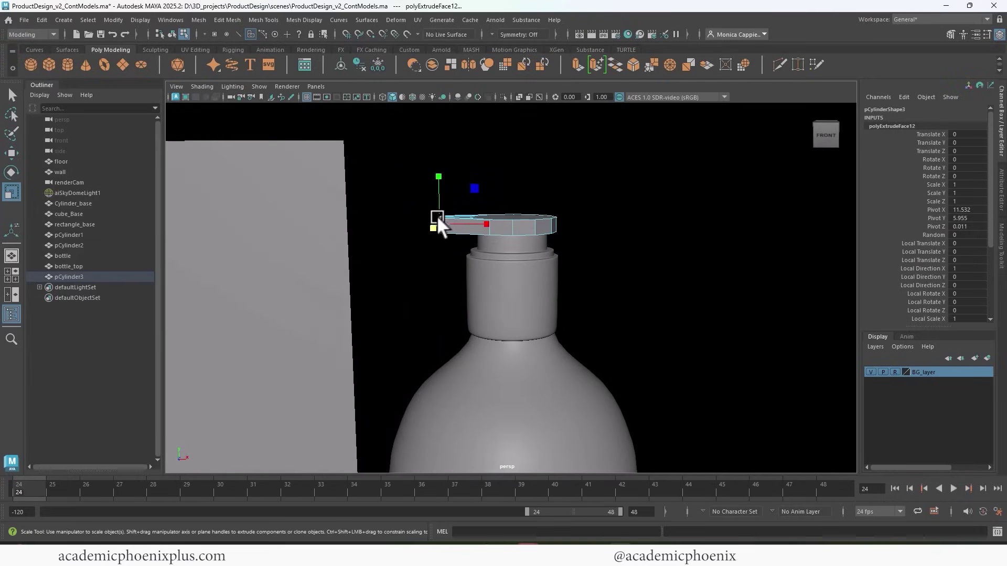
key("w")
mouse_move(442, 177)
left_mouse_down()
mouse_move(439, 167)
mouse_move(436, 195)
left_mouse_up()
Extrude the spout's end faces further outward, lowering and narrowing the tip, and check the shape in smooth preview
right_click_drag(446, 243, 461, 226, "shift")
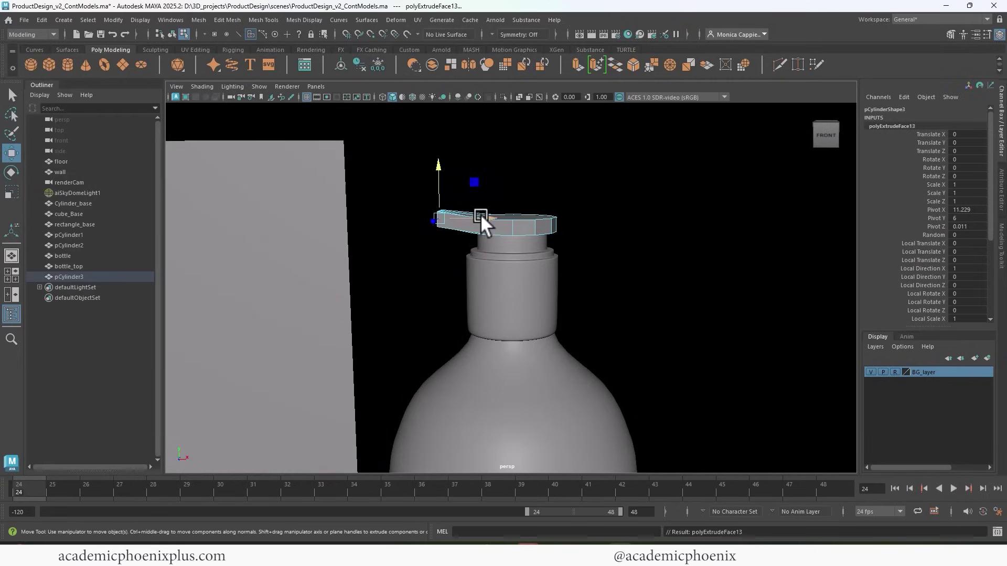
left_click_drag(481, 215, 415, 177)
key("r")
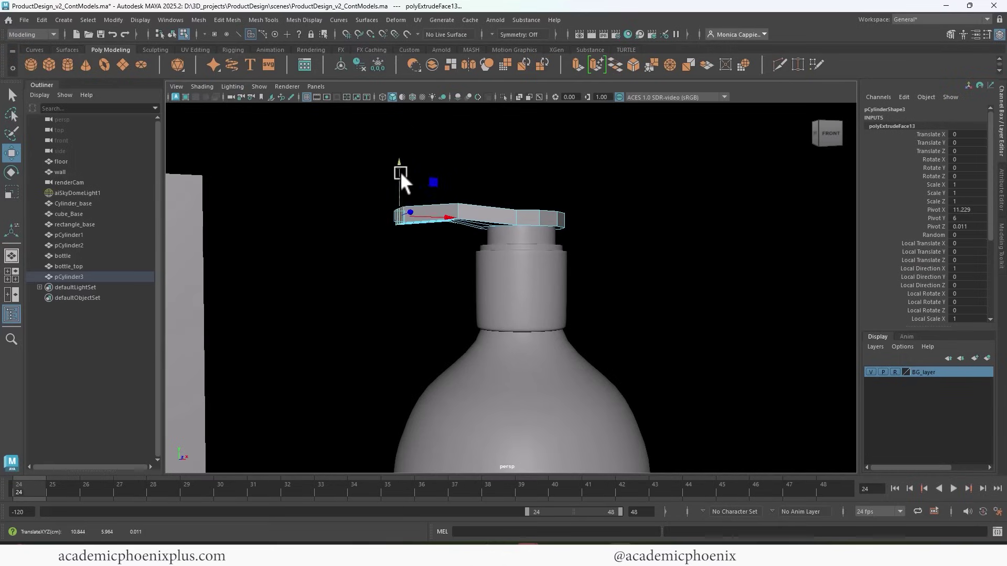
left_click_drag(418, 242, 508, 229, "alt")
left_click_drag(466, 197, 489, 238, "alt")
key("3")
key("1")
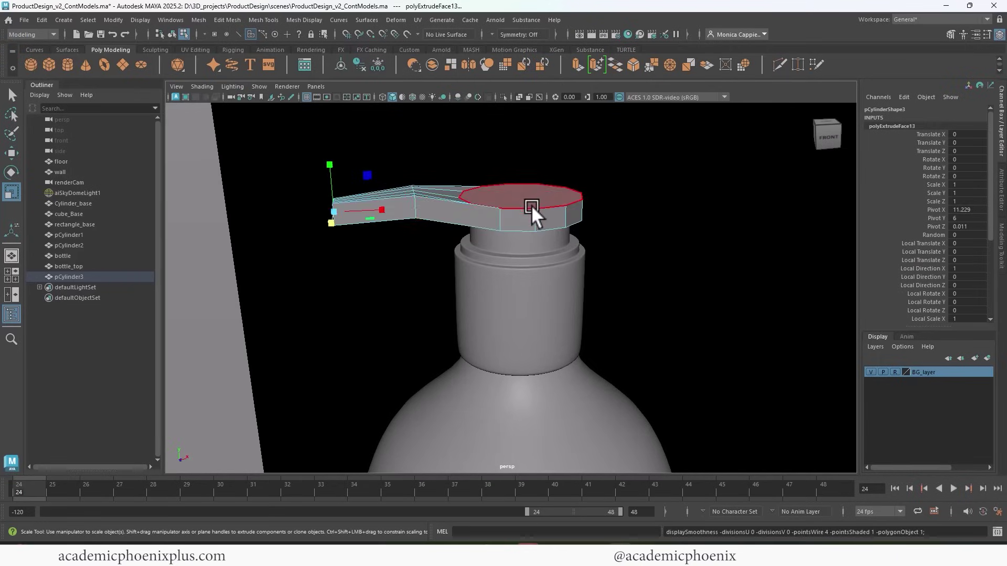
Inset the pump head's round top face twice and sink the innermost face into a shallow recess
left_click_drag(441, 215, 524, 201, "alt")
left_click(523, 202)
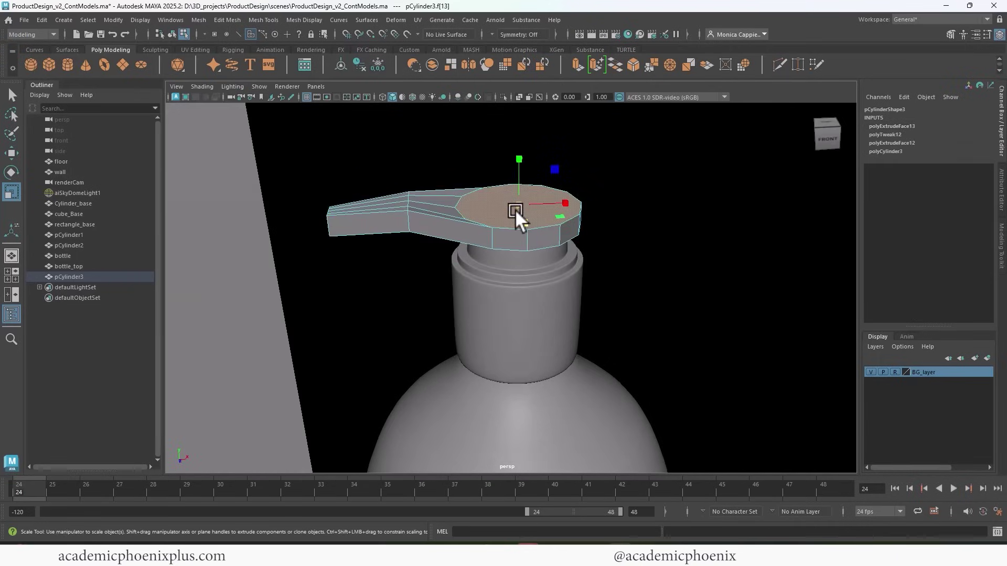
key("ctrl+e")
left_click_drag(518, 204, 507, 206)
key("ctrl+e")
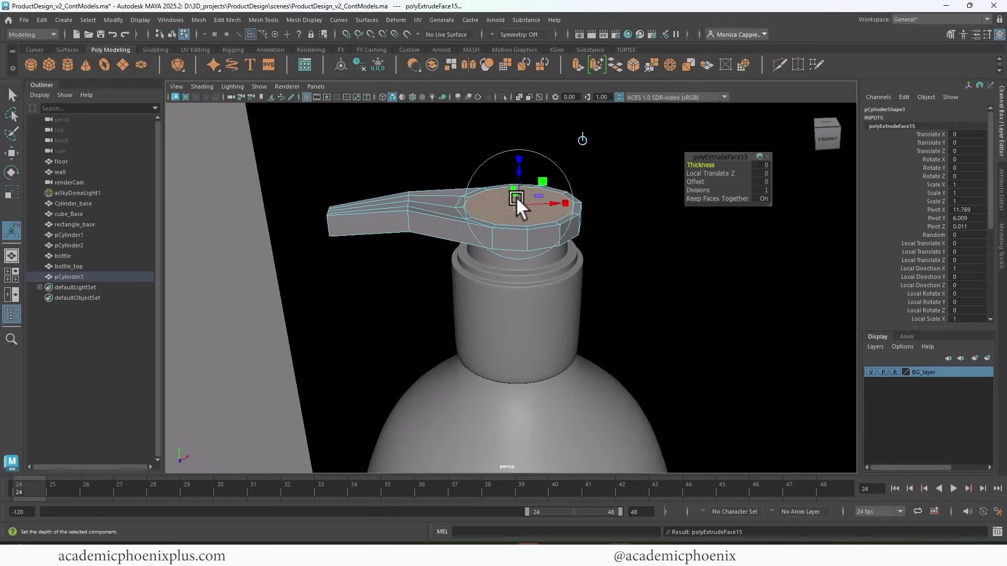
key("r")
left_click_drag(519, 202, 510, 203)
key("w")
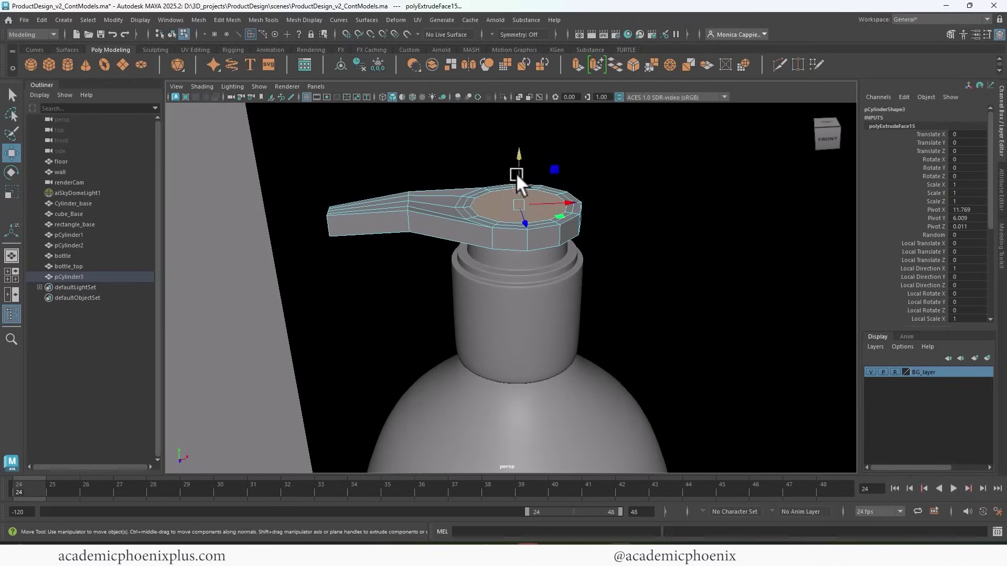
left_click_drag(520, 157, 520, 160)
Select only the four end faces at the tip of the spout
left_click_drag(494, 231, 479, 267, "alt")
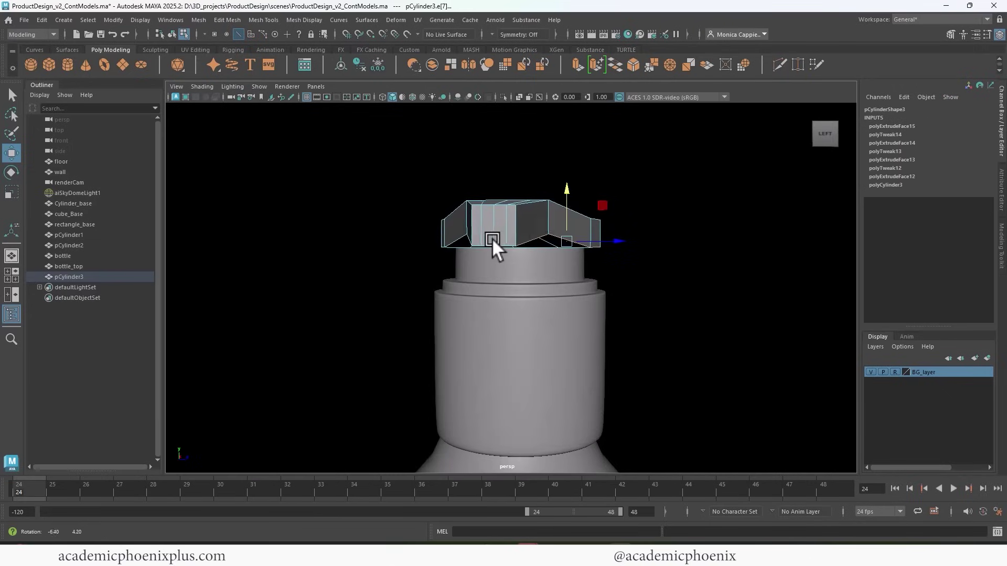
middle_click_drag(439, 348, 478, 313, "alt")
right_click_drag(497, 276, 503, 336)
left_click(506, 344)
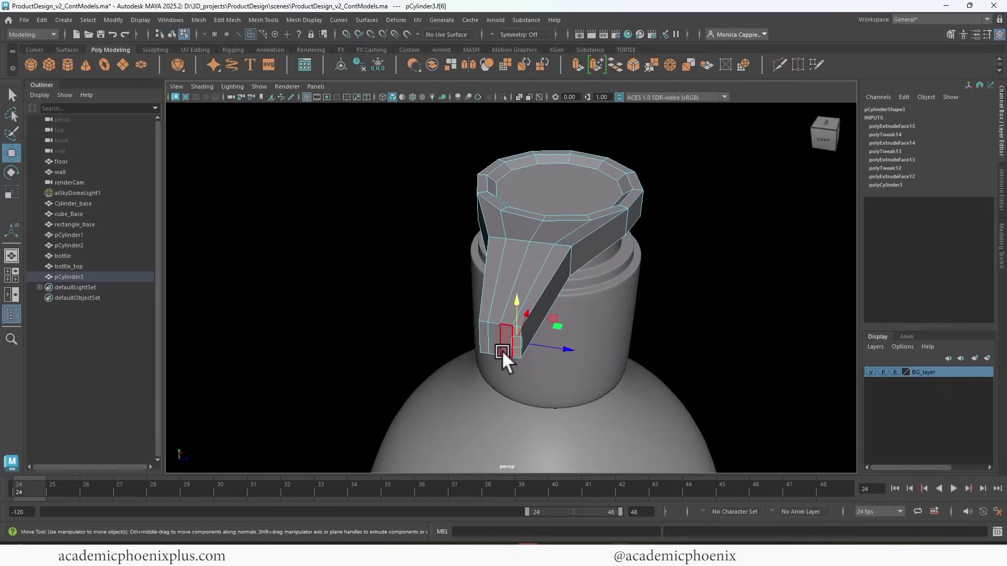
key("q")
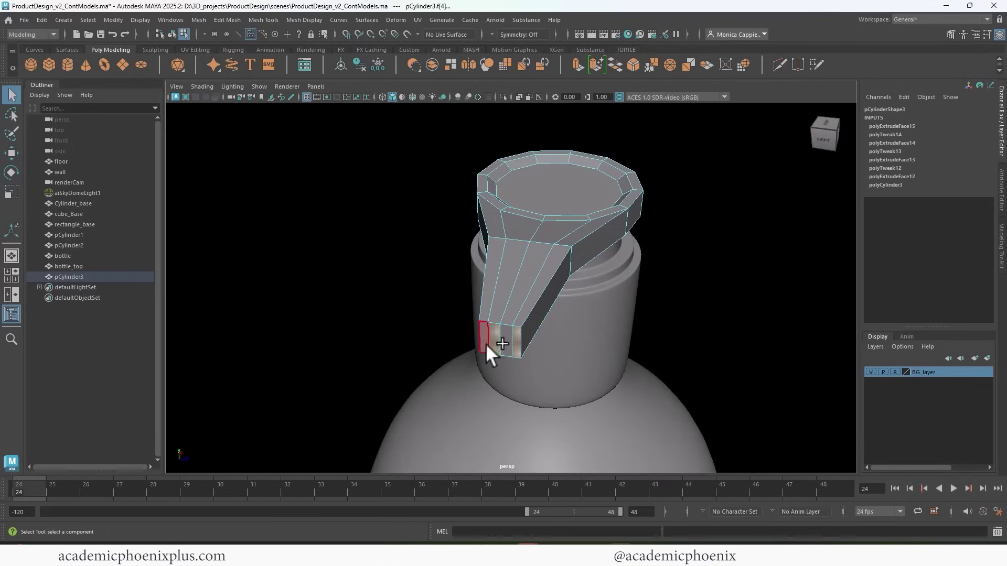
left_click(519, 343, "shift")
left_click_drag(521, 351, 559, 313, "alt")
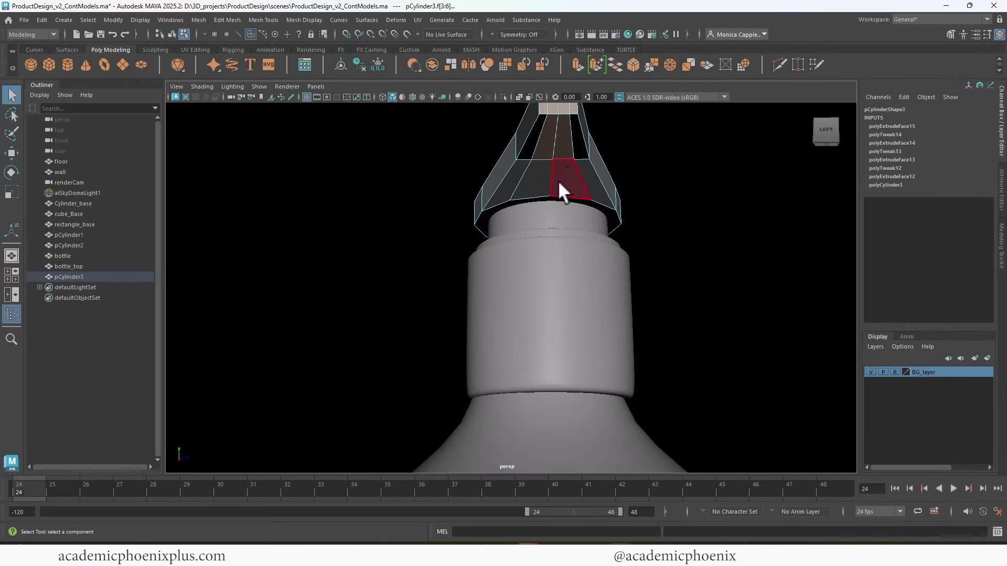
left_click_drag(514, 142, 515, 142, "ctrl")
left_click_drag(598, 178, 567, 259, "alt")
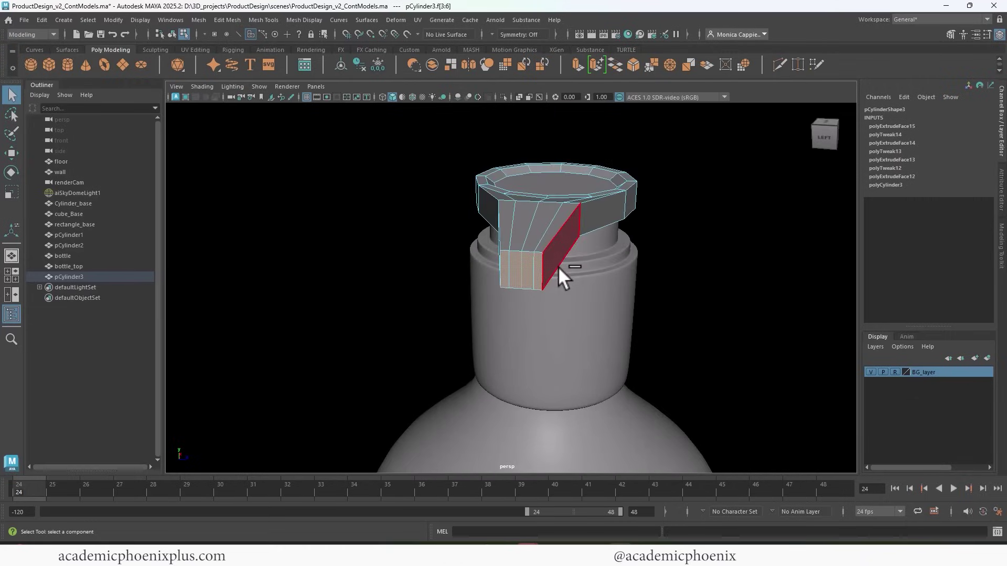
Inset the spout's four end faces and extrude them inward to form a hollow opening, deleting the innermost faces
key("ctrl+e")
key("r")
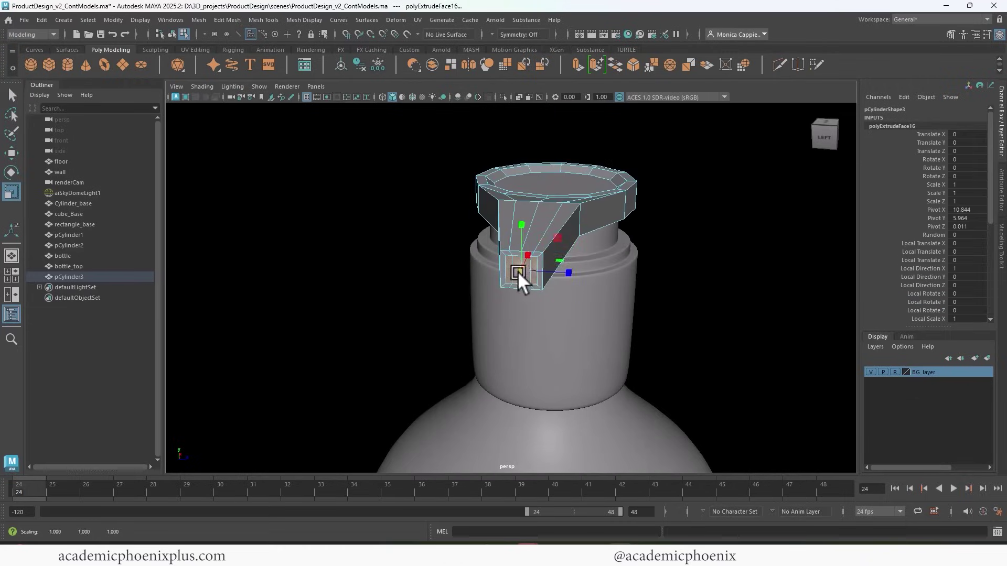
left_click_drag(517, 271, 469, 282, "alt")
key("ctrl+e")
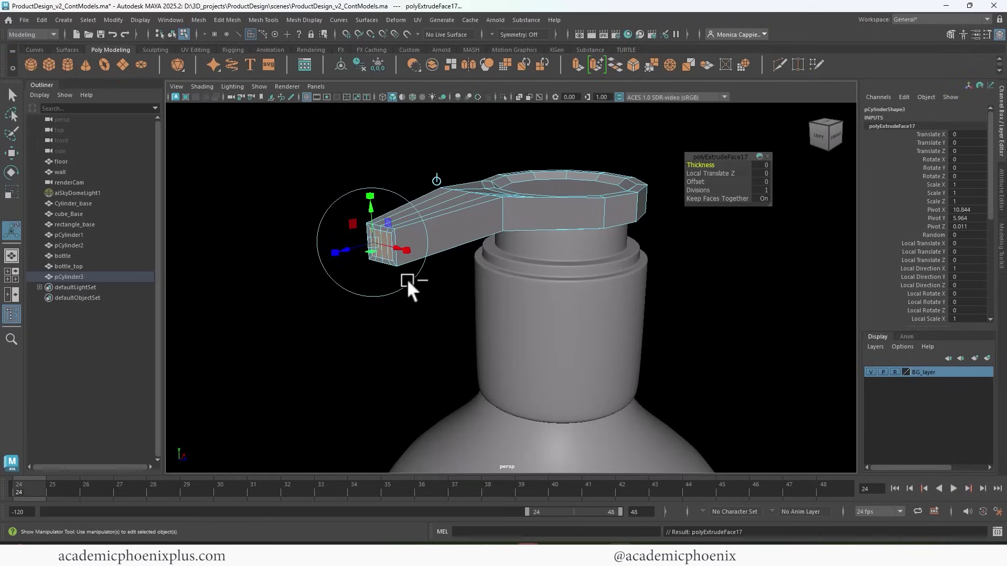
key("w")
left_click_drag(404, 240, 435, 230)
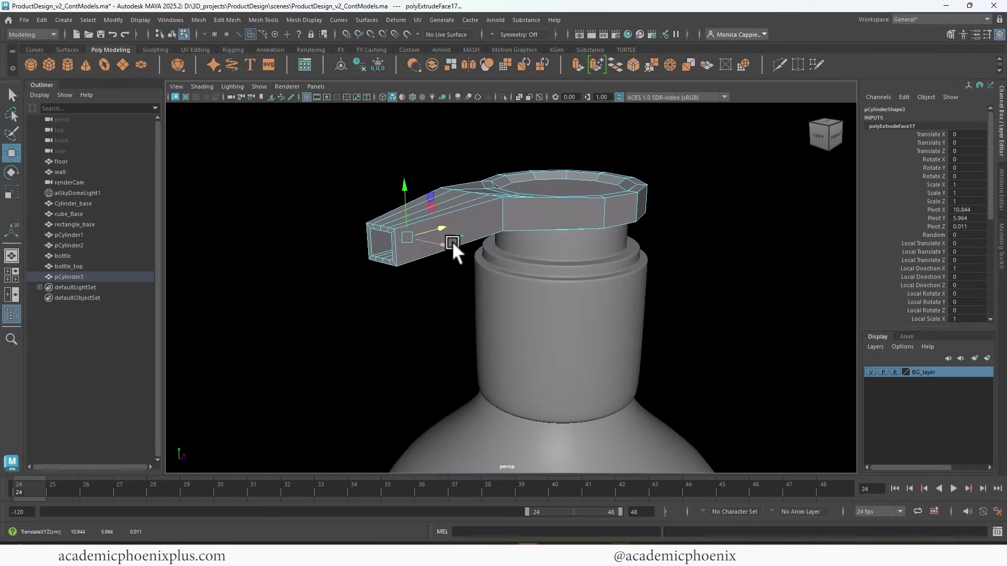
left_click(446, 254)
Select the vertices at the spout's tip and scale them to about 0.56 in Y
left_click_drag(391, 275, 350, 254, "alt")
right_click_drag(307, 175, 280, 171)
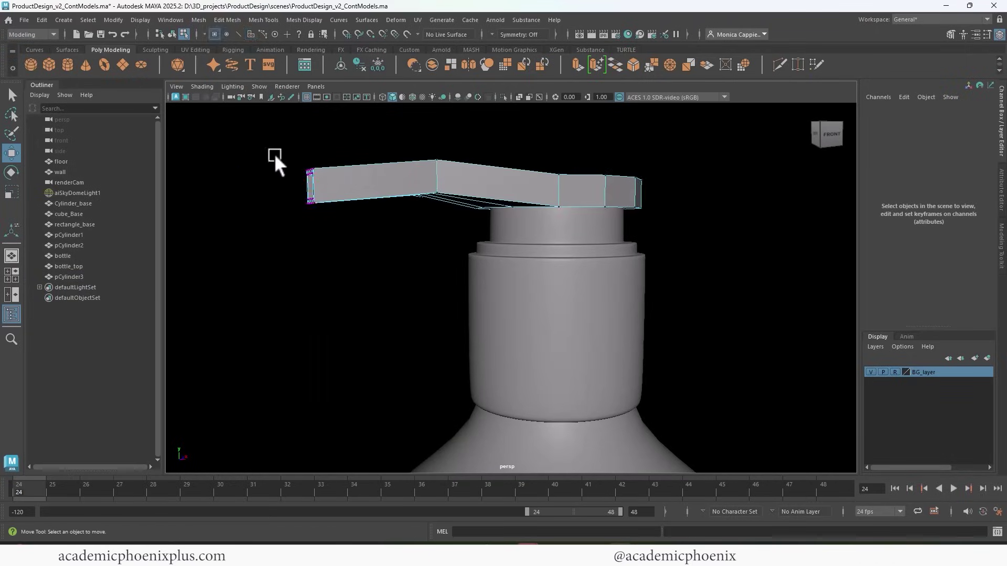
left_click_drag(275, 155, 344, 231)
key("r")
left_click_drag(325, 139, 323, 156)
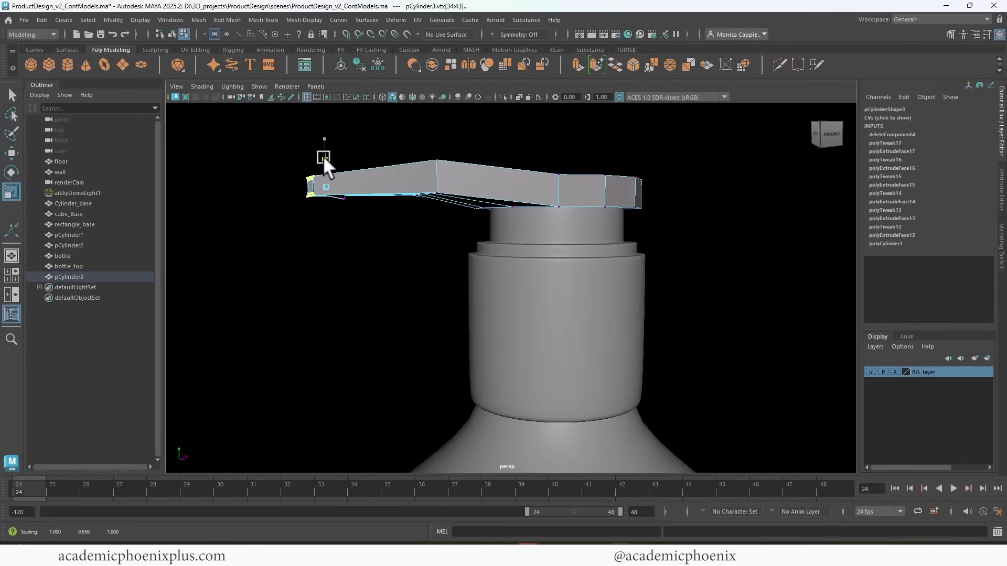
Preview the pump head smoothed, select it as an object and set its Scale Y to 0.08
key("3")
left_click_drag(484, 215, 549, 222, "alt")
left_click(627, 204)
left_click(542, 183)
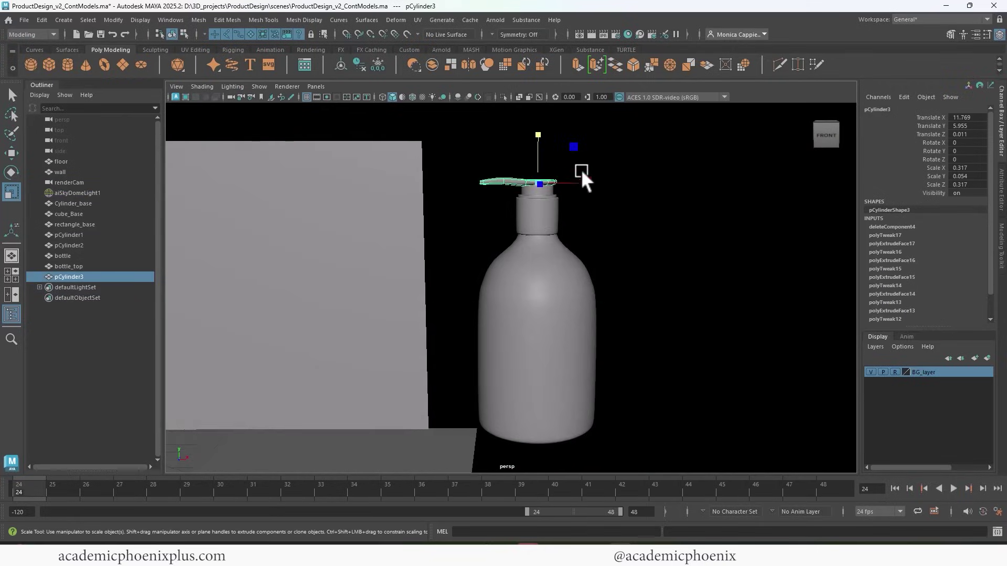
right_click_drag(580, 169, 666, 223, "alt")
Examine the inner faces and edges of the spout's hollow opening up close
left_click_drag(665, 222, 412, 274, "alt")
key("r")
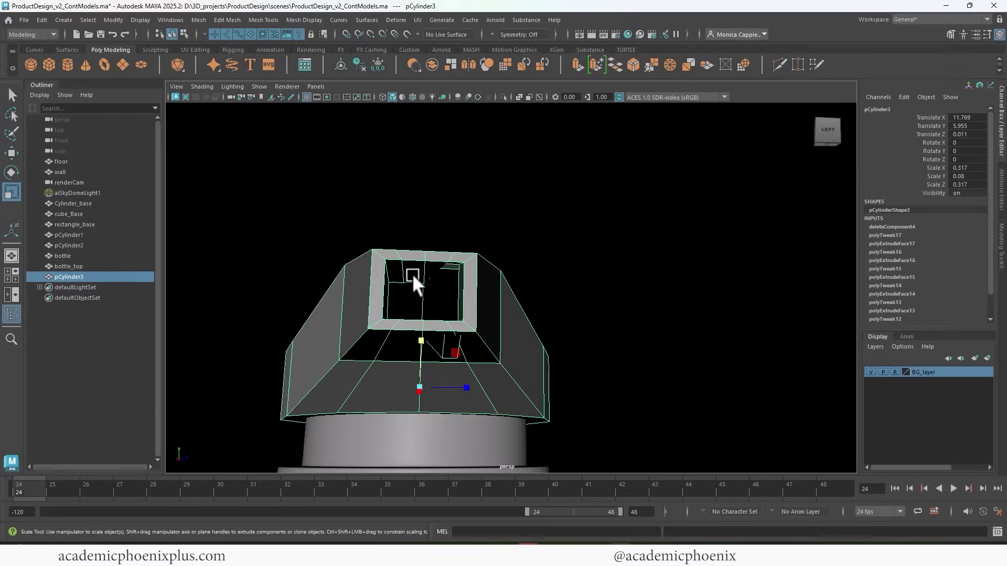
right_click_drag(418, 282, 483, 311)
left_click(412, 276)
left_click(435, 267)
right_click_drag(500, 172, 499, 174)
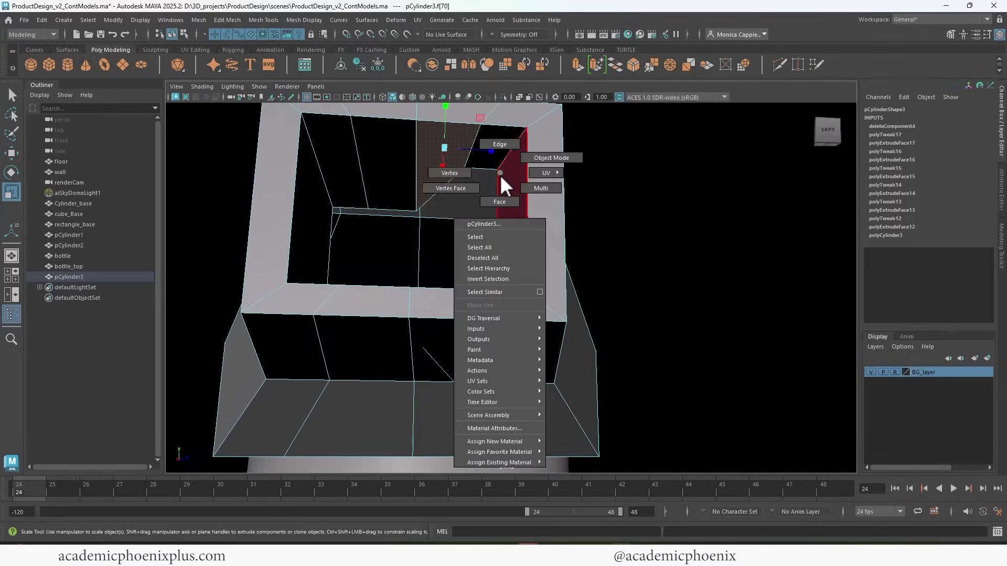
right_click_drag(502, 132, 502, 134)
left_click(484, 168)
left_click(482, 370)
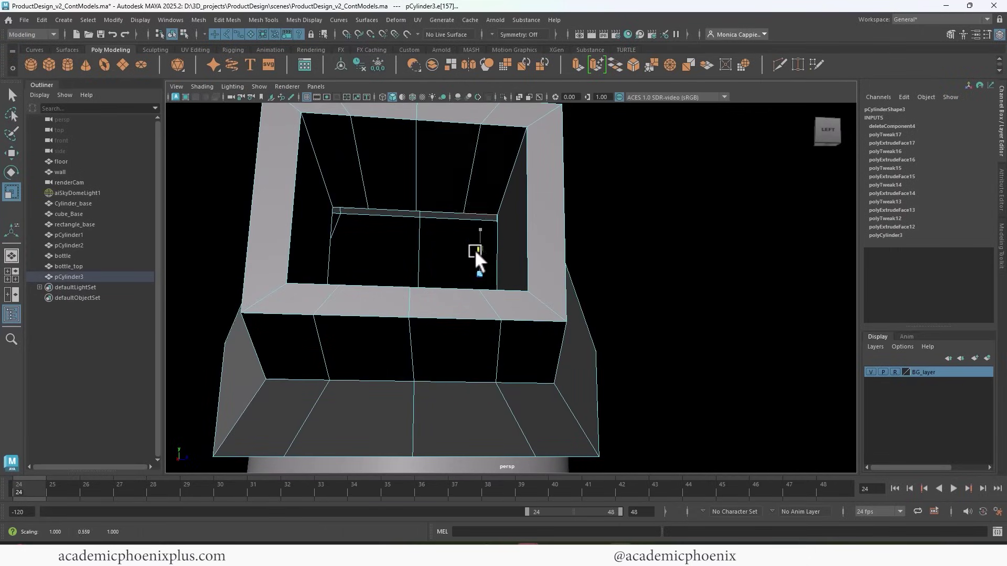
left_click_drag(474, 249, 438, 258, "alt")
right_click_drag(483, 264, 556, 236)
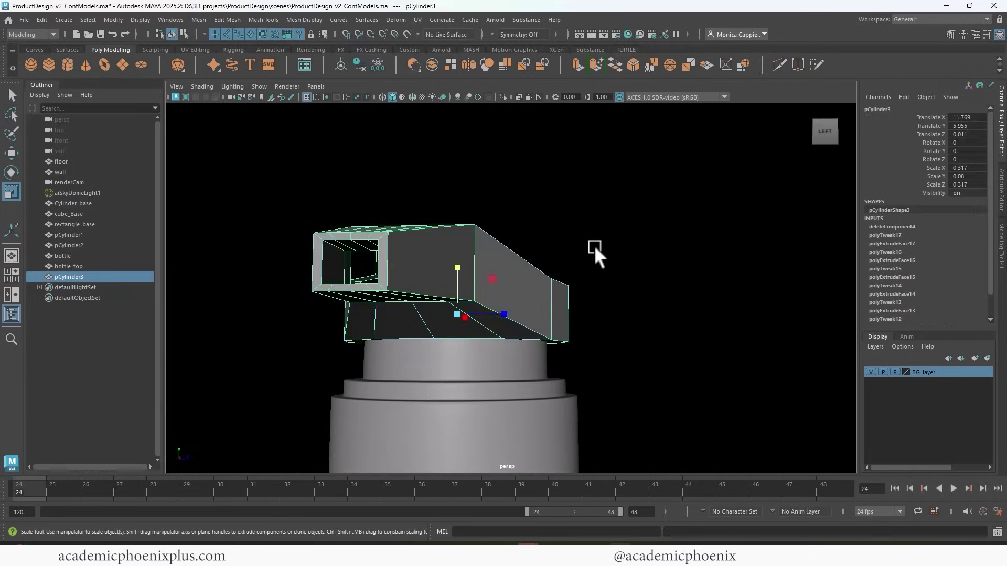
Extrude the pump head's round underside face and scale it inward above the cap
left_click_drag(593, 245, 553, 351, "alt")
right_click_drag(566, 241, 571, 339)
right_click_drag(572, 272, 569, 274)
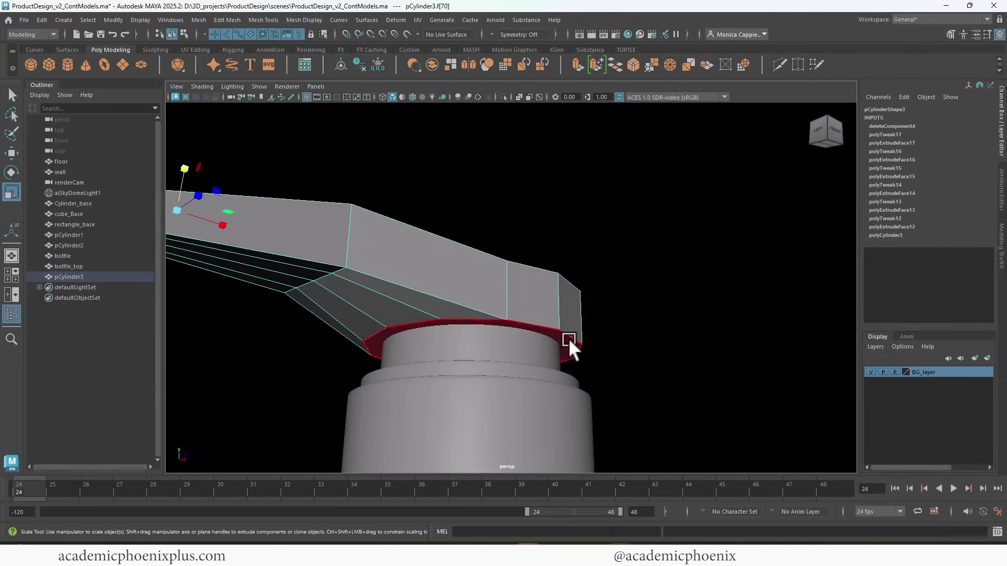
left_click(567, 339)
key("ctrl+e")
key("r")
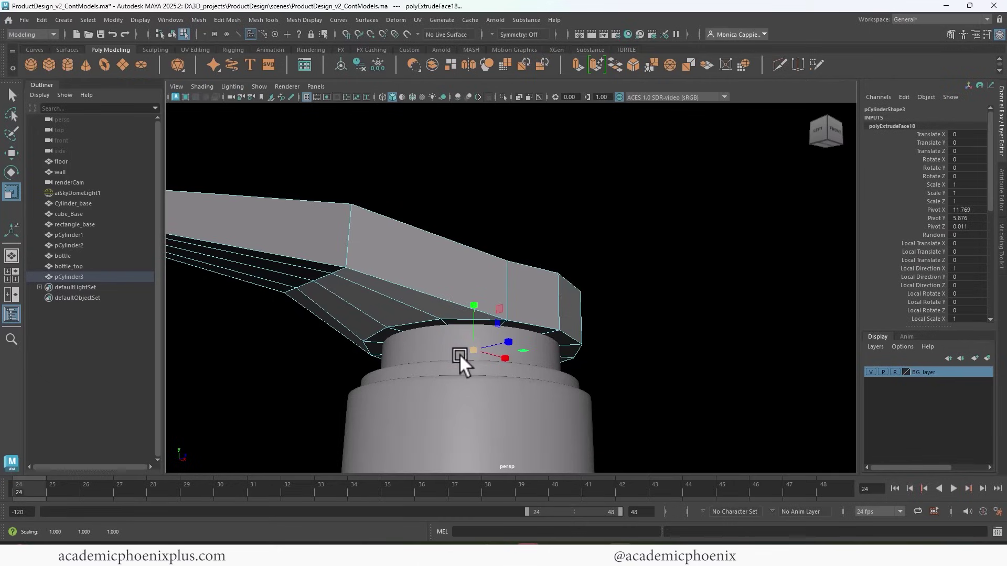
left_click(465, 355)
mouse_move(510, 284)
left_mouse_down("alt")
mouse_move(490, 314)
mouse_move(439, 329)
mouse_move(520, 288)
left_mouse_up("alt")
scroll(519, 285, "up", 3)
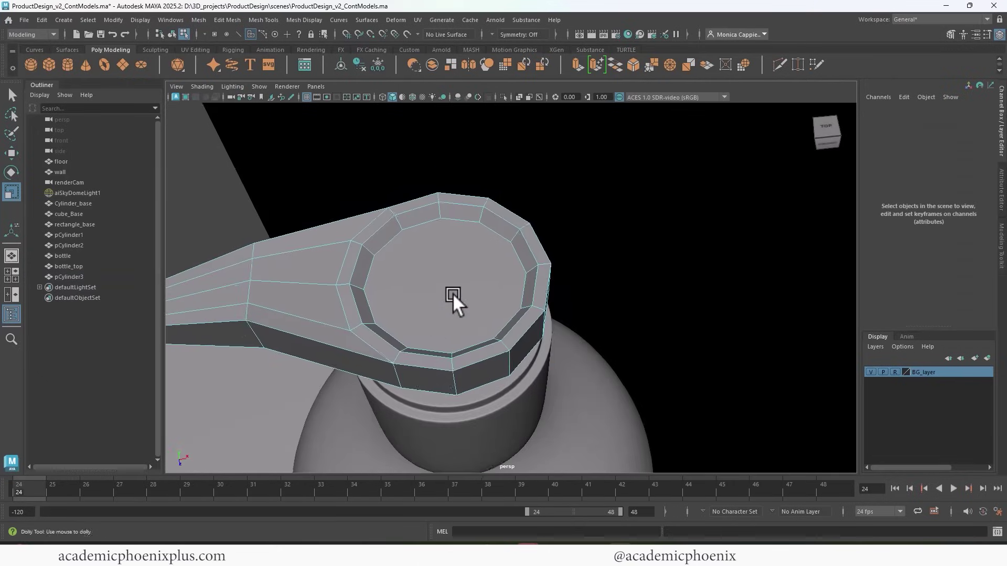
Cut an edge across the middle of the pump head's recessed round face between opposite corner vertices with Multi-Cut
scroll(461, 288, "up", 2)
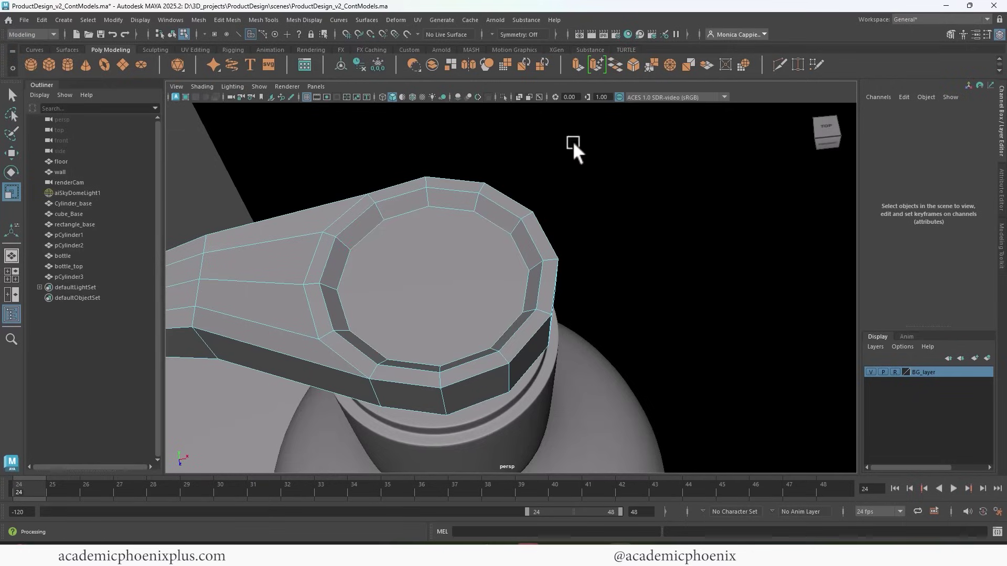
left_click(779, 65)
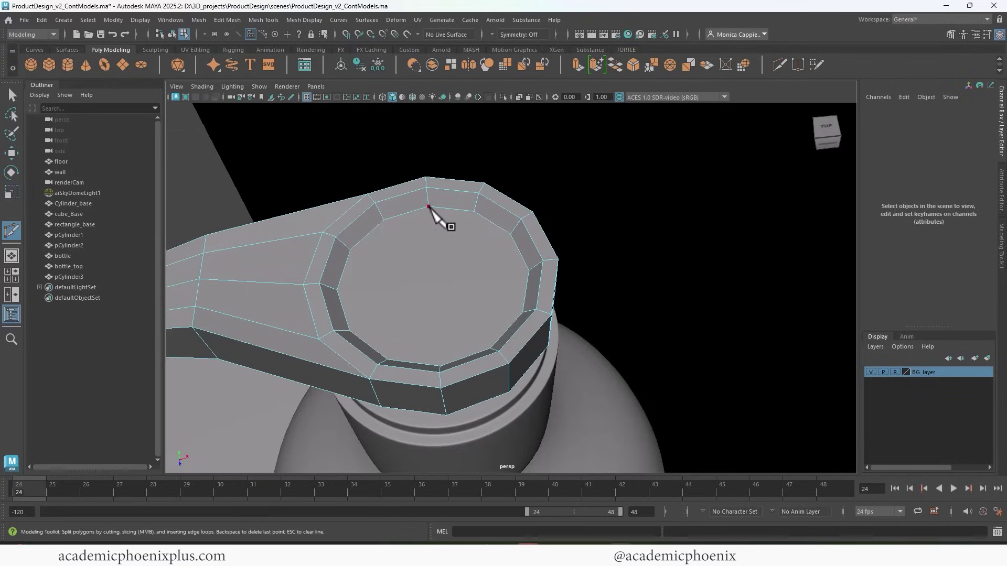
left_click(428, 207)
left_click(439, 365)
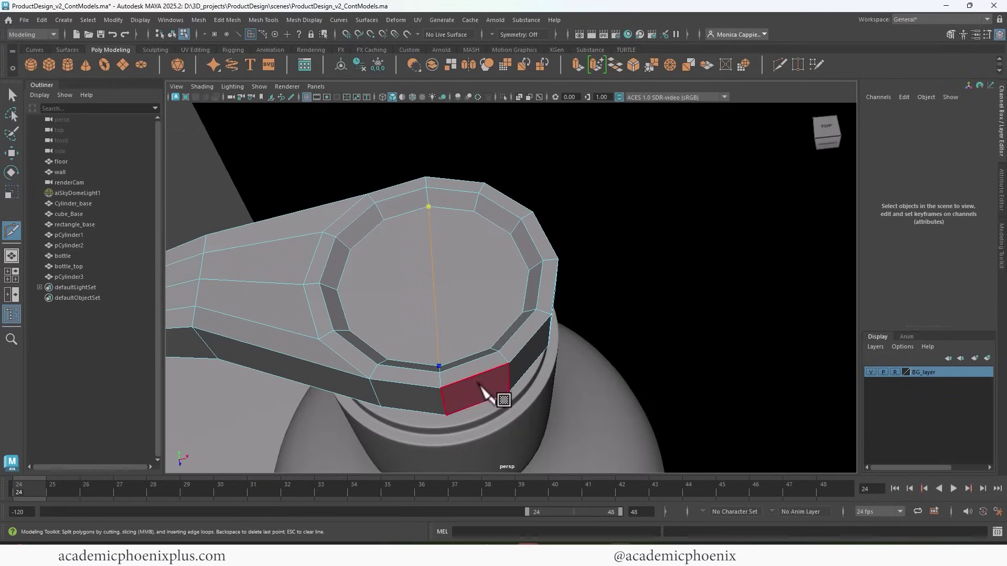
key("ctrl+z")
key("ctrl+z")
left_click(461, 239)
key("BackSpace")
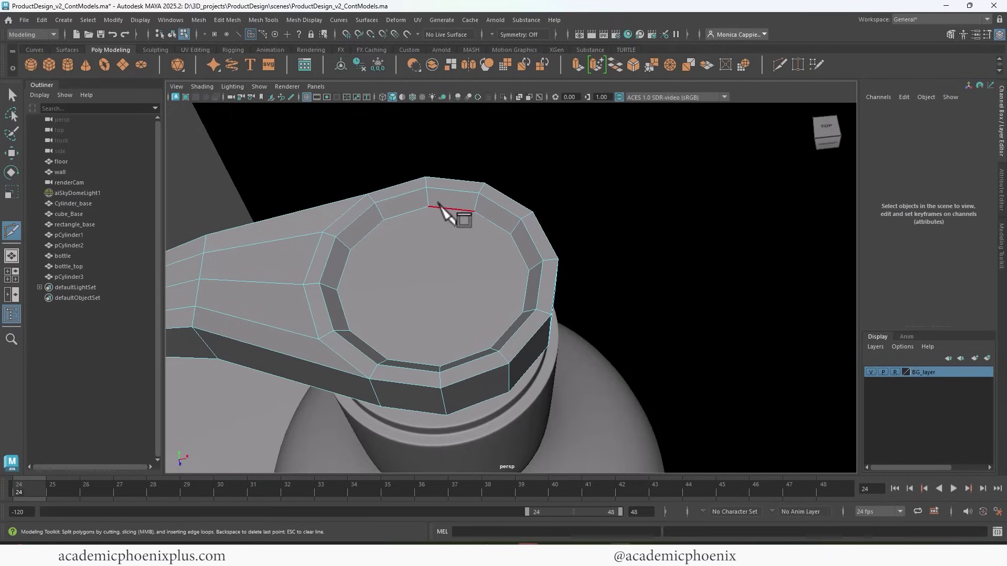
left_click(428, 207)
left_click(439, 365)
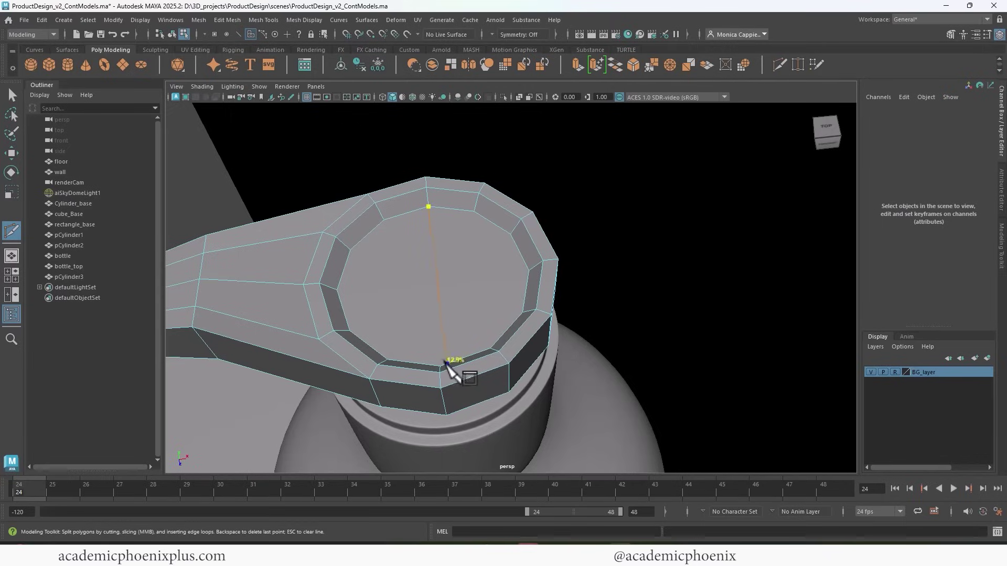
key("Return")
Cut one parallel edge on each side of the middle cut, plus a crossing edge through the recessed round face
left_click(474, 212)
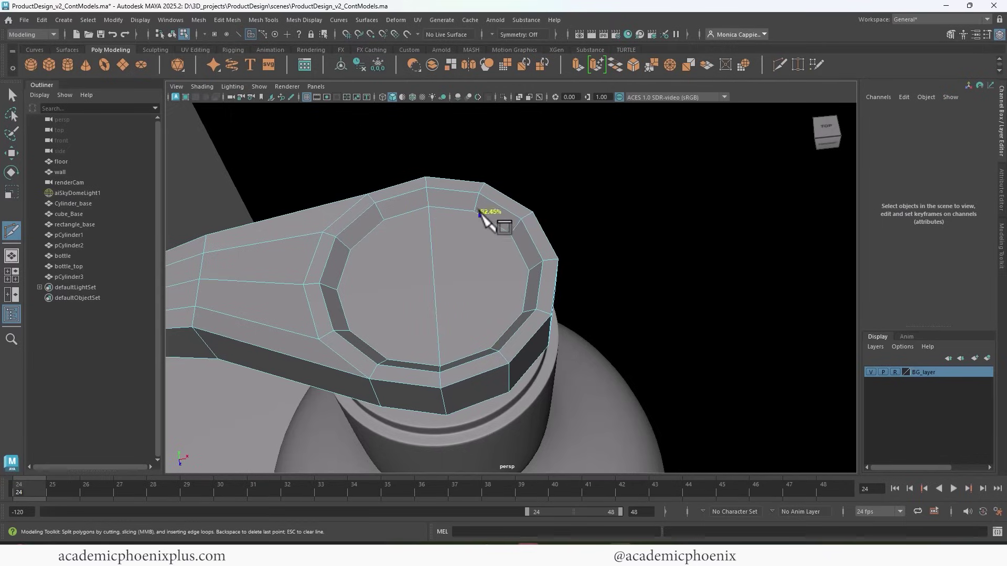
left_click(490, 348)
key("Return")
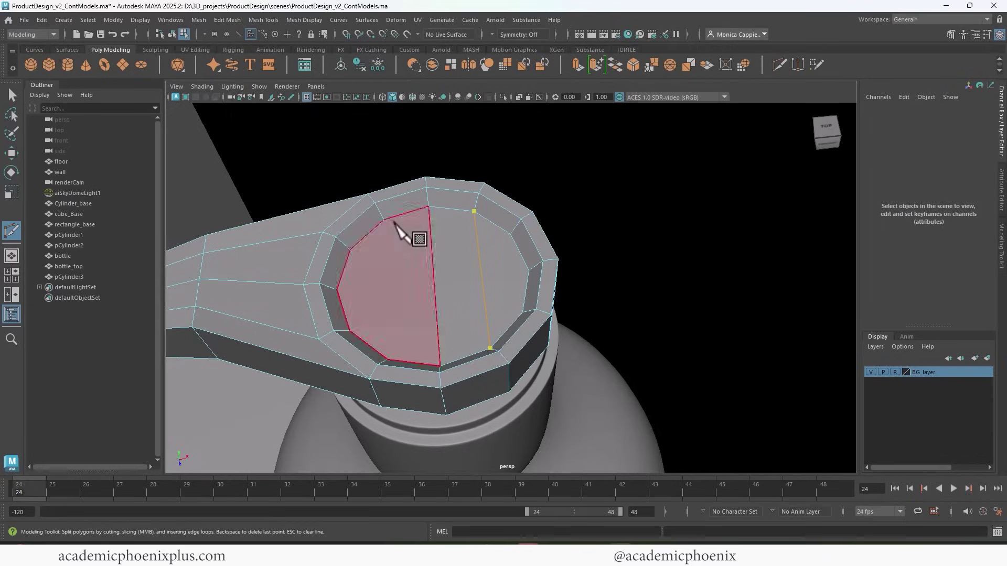
left_click(384, 221)
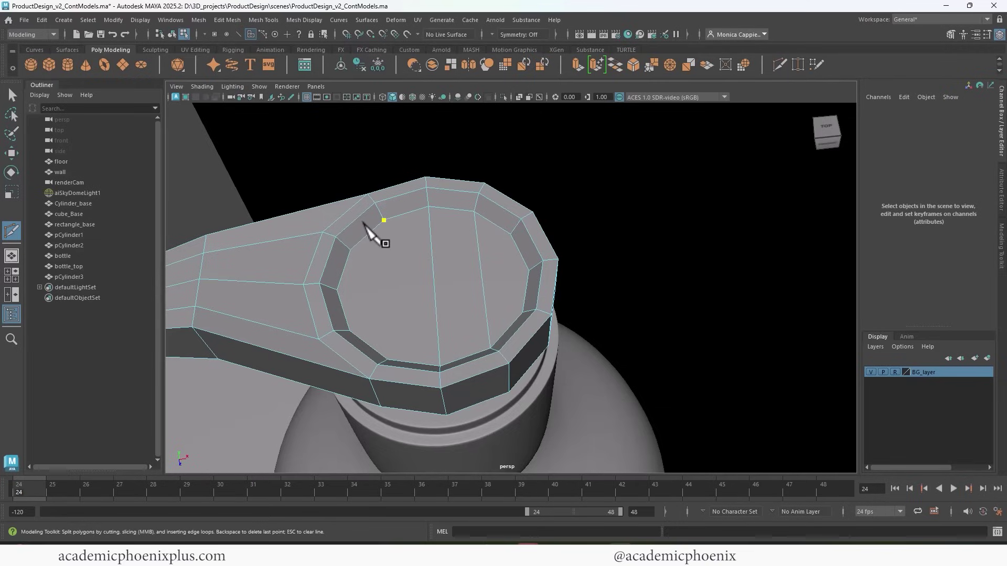
left_click(388, 363)
key("Return")
left_click(342, 275)
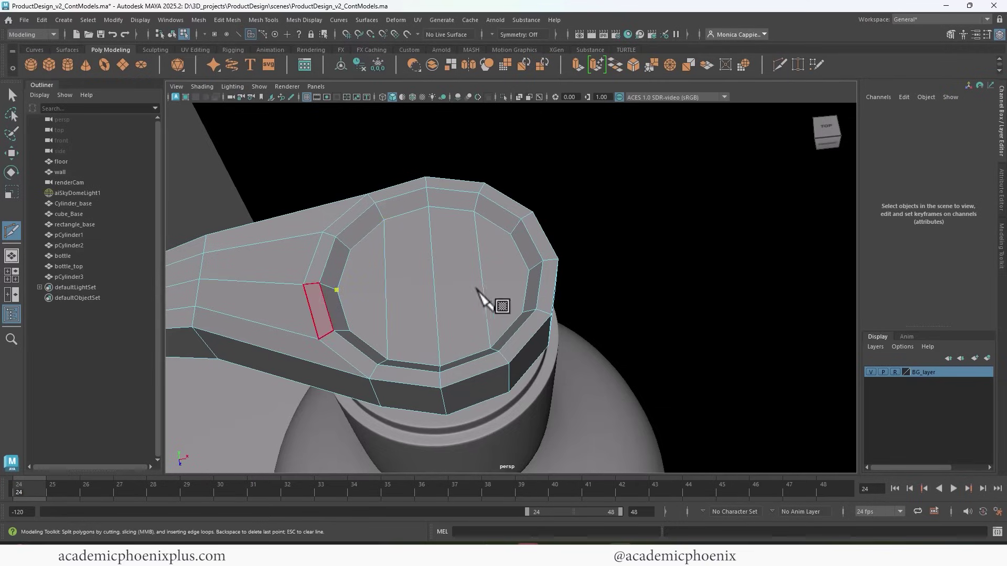
left_click(528, 272)
key("Return")
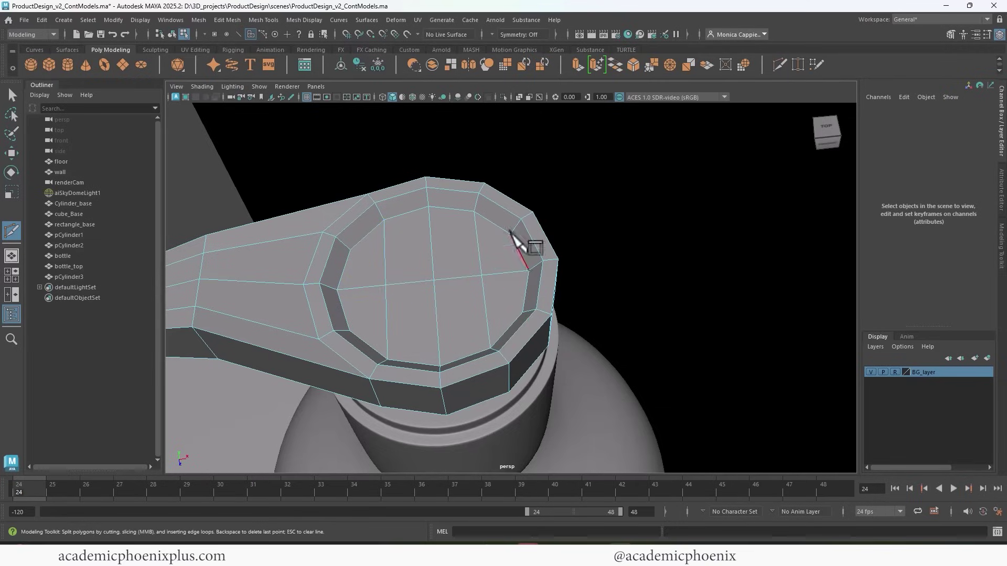
Leave Multi-Cut, preview the pump head smoothed and return to object selection
left_click(11, 95)
left_click(513, 283)
key("3")
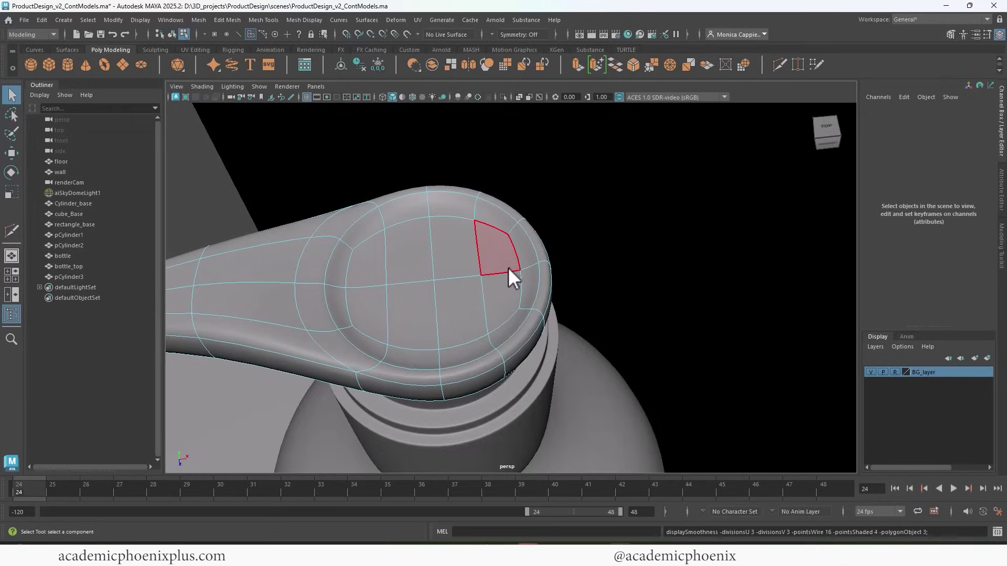
right_click_drag(509, 269, 590, 225)
right_click_drag(590, 226, 590, 226)
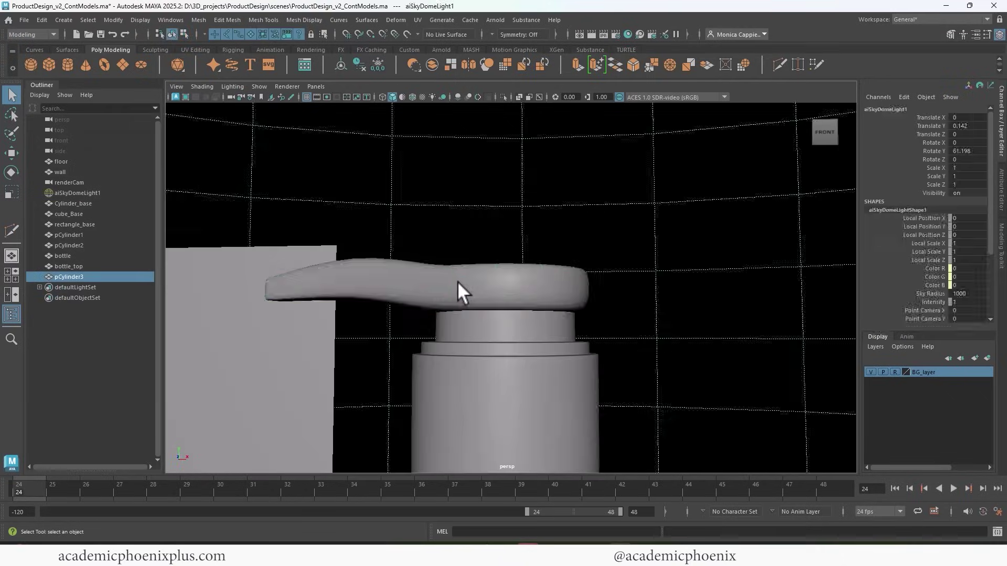
Show the pump head unsmoothed and select the hard edges along its upper and lower outer rims
key("1")
key("f")
right_click_drag(433, 241, 433, 214)
left_click(405, 257)
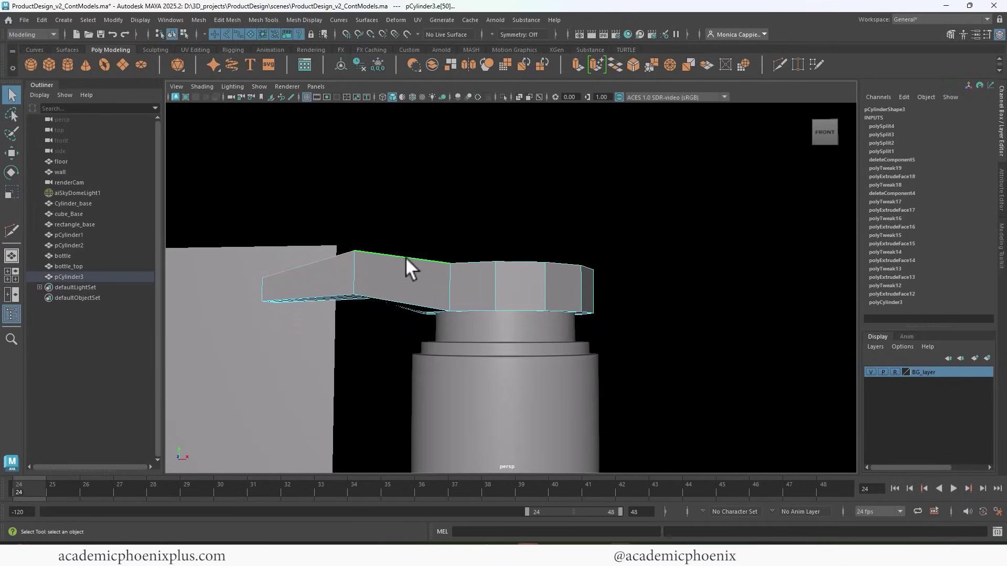
double_click(483, 262, "shift")
left_click_drag(531, 274, 560, 270, "alt")
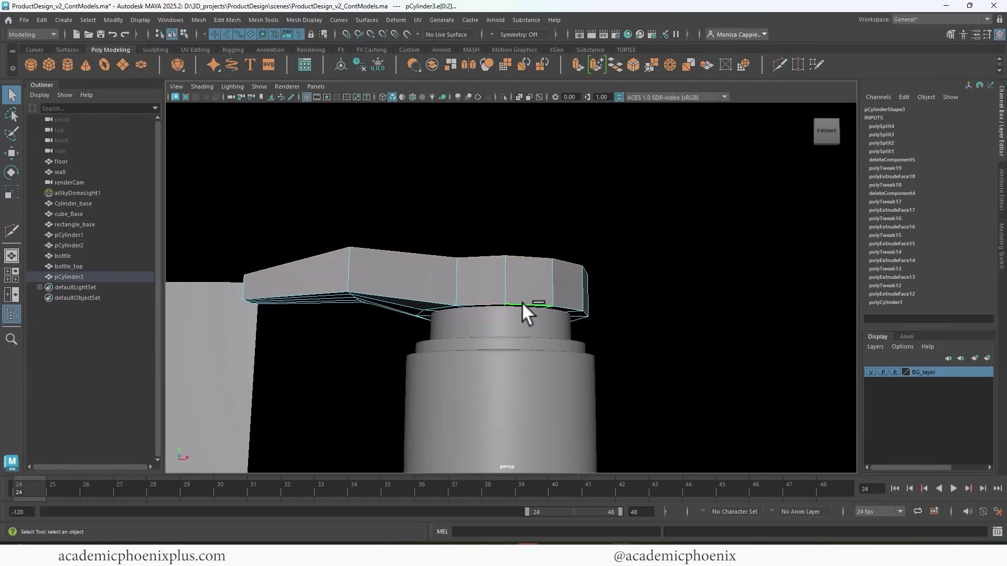
left_click(423, 302)
left_click_drag(423, 300, 521, 283, "alt")
left_click_drag(637, 250, 596, 274, "alt")
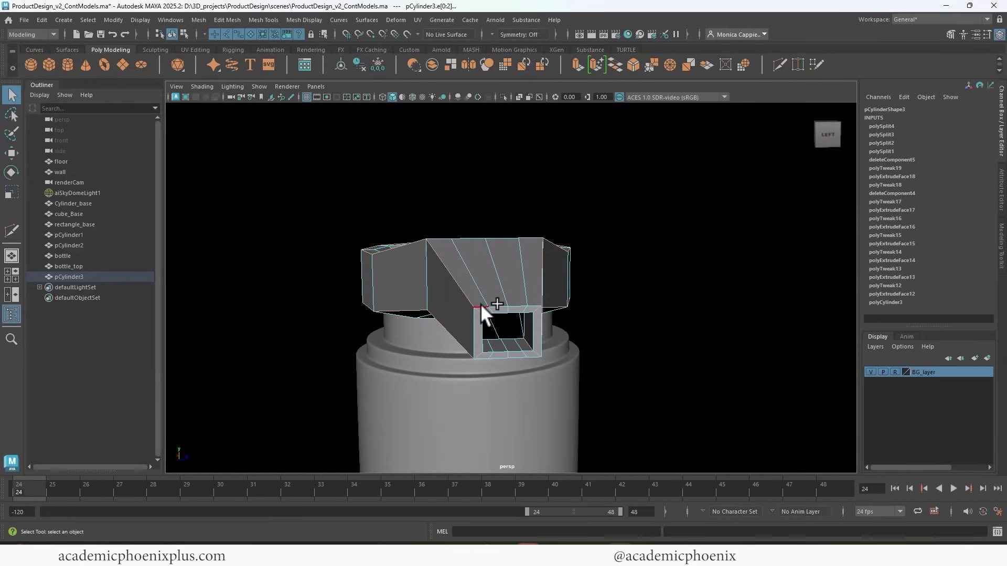
Add the outer and inner edges of the spout's rectangular opening to the edge selection
scroll(480, 303, "up", 3)
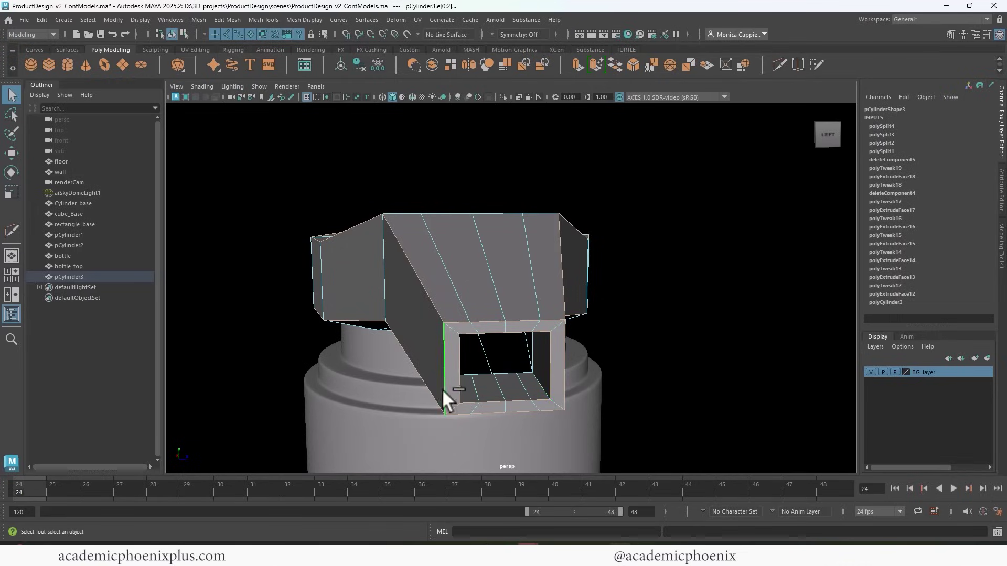
left_click_drag(488, 358, 519, 282, "alt")
right_click_drag(518, 282, 536, 286, "alt")
middle_click_drag(536, 287, 517, 330, "alt")
left_click_drag(516, 330, 481, 343, "alt")
middle_click_drag(481, 344, 506, 341, "alt")
left_click_drag(555, 392, 498, 387, "alt")
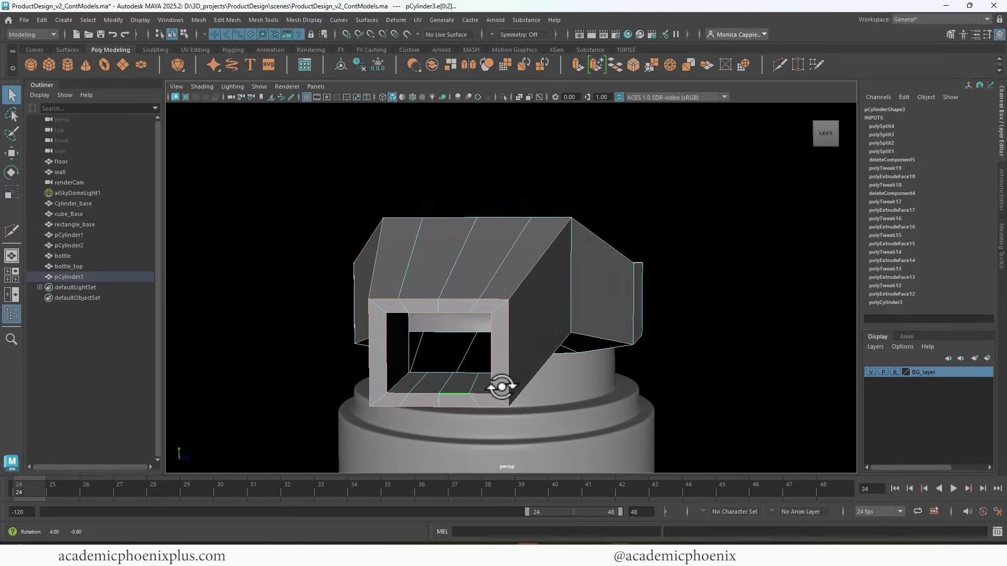
right_click_drag(570, 401, 600, 351, "alt")
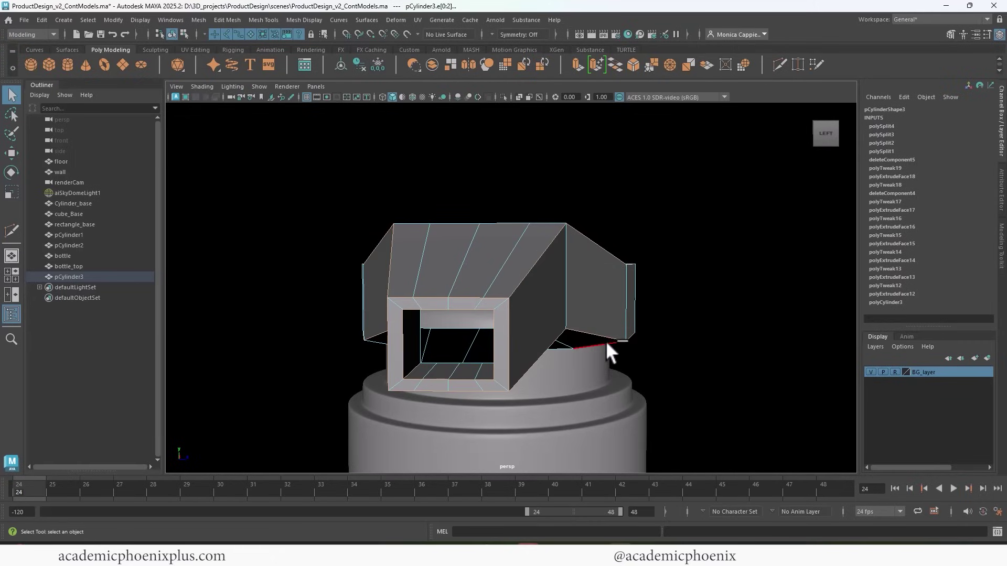
Try to bevel the selected edges with an increased segment count and preview the pump head smoothed
key("ctrl+b")
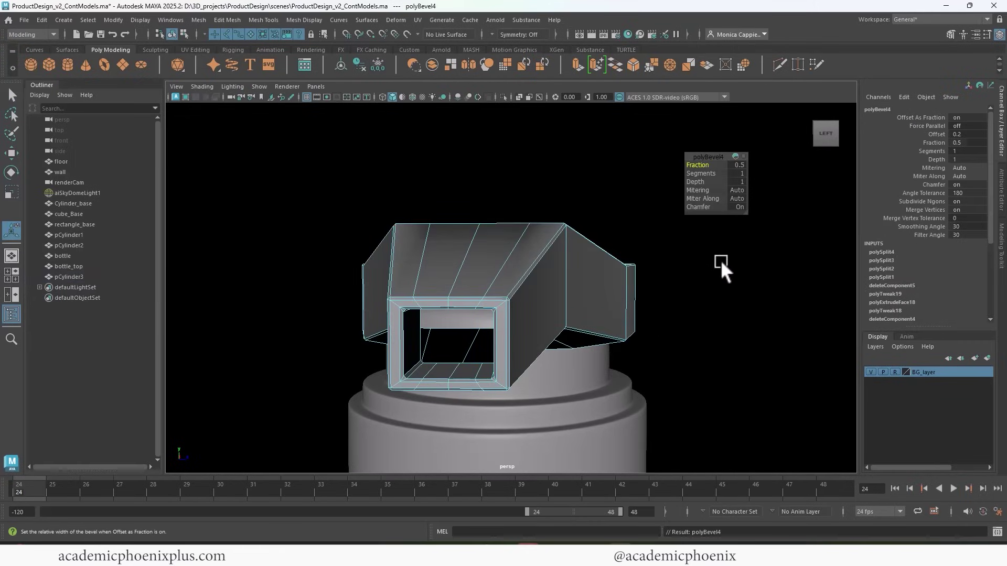
left_click(712, 172)
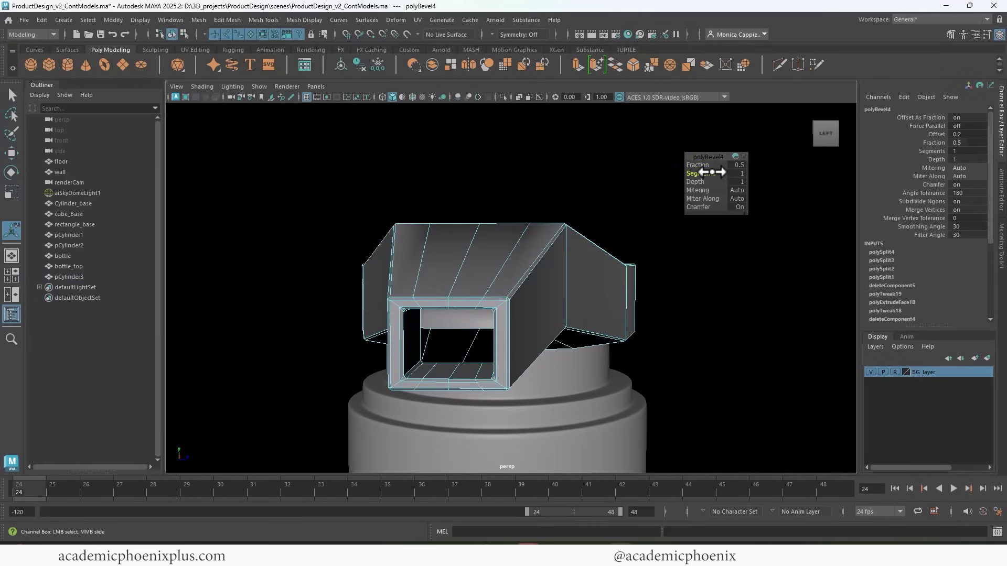
middle_click_drag(712, 172, 701, 164)
left_click(702, 163)
right_click_drag(614, 241, 665, 227)
key("3")
left_click(724, 294)
right_click_drag(725, 295, 806, 307, "alt")
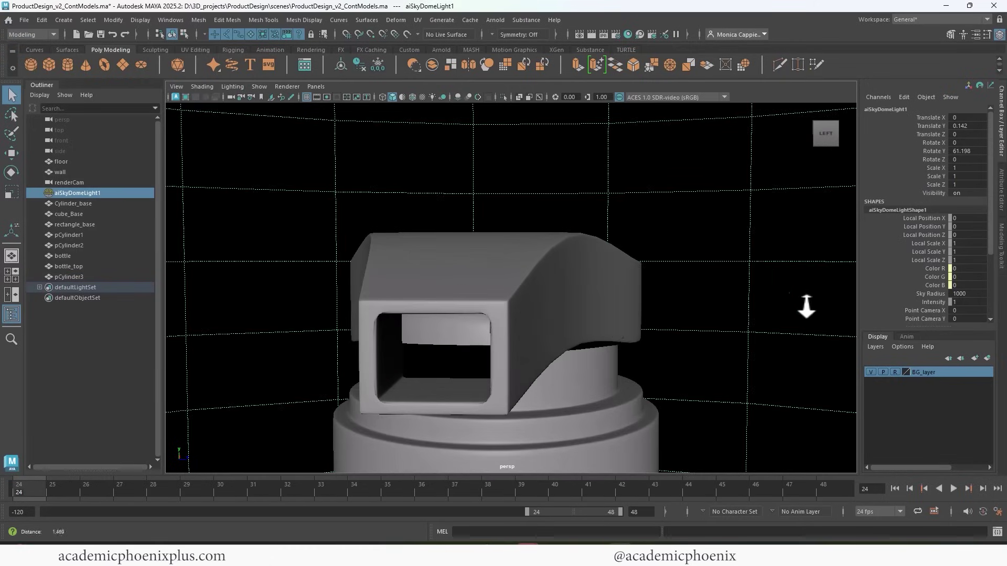
Examine the beveled edges around the spout's opening and its inner walls up close
left_click(597, 326)
left_click_drag(597, 326, 577, 364, "alt")
right_click_drag(577, 365, 580, 308, "alt")
left_click_drag(581, 307, 607, 298, "alt")
right_click_drag(607, 299, 650, 299, "alt")
left_click_drag(649, 299, 650, 283, "alt")
middle_click_drag(649, 283, 652, 281, "alt")
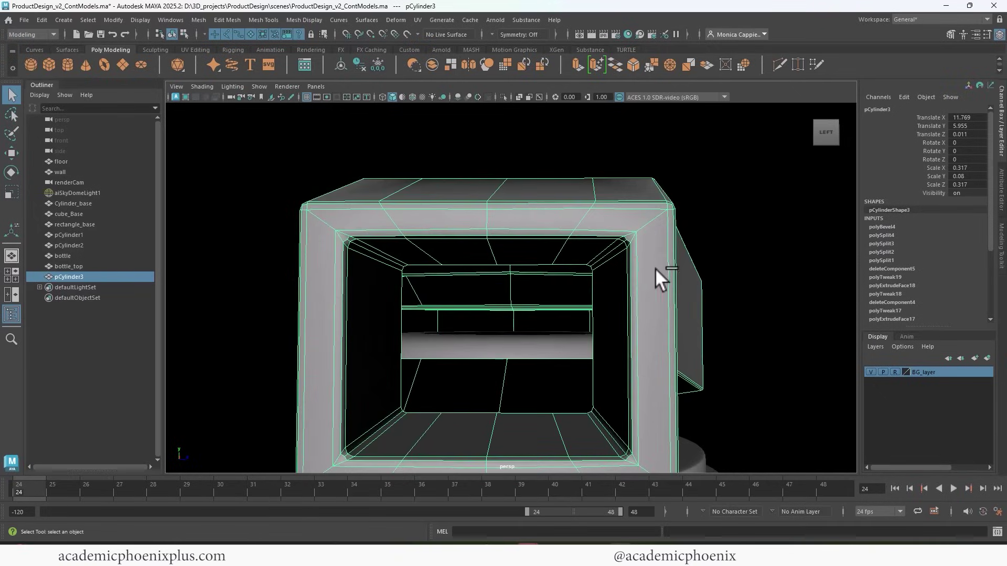
Undo the bevel and return to the selected pump head edges
key("ctrl+z")
key("ctrl+z")
key("ctrl+z")
key("ctrl+z")
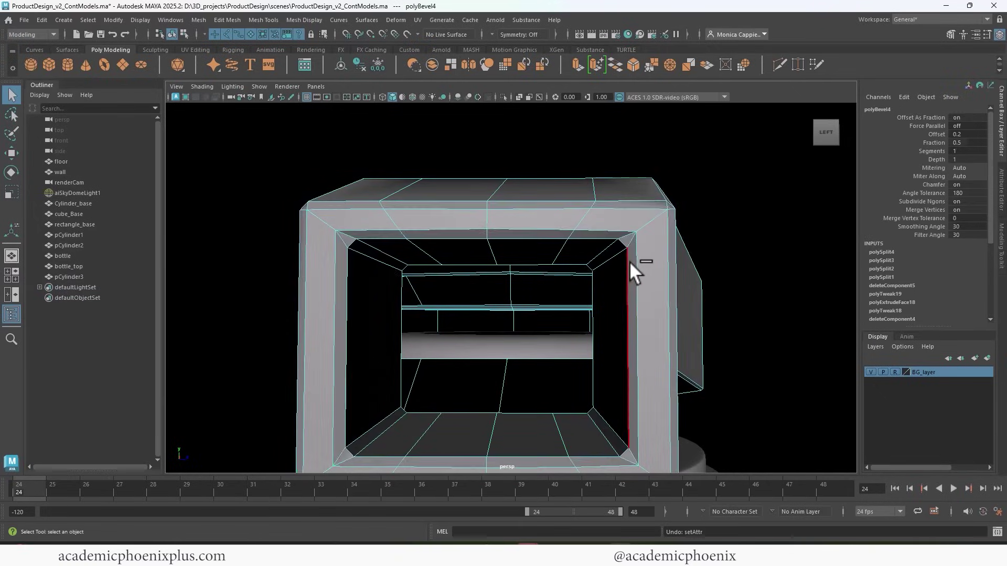
key("ctrl+z")
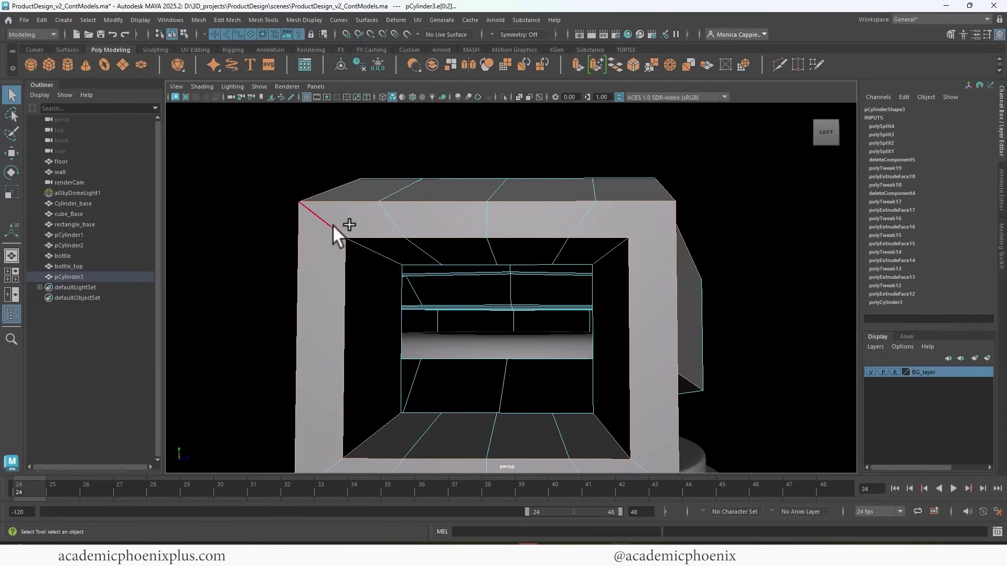
Bevel the selected rim and spout opening edges with 2 segments and preview the pump head smoothed
right_click_drag(457, 276, 435, 282, "alt")
left_click_drag(441, 329, 423, 314, "alt")
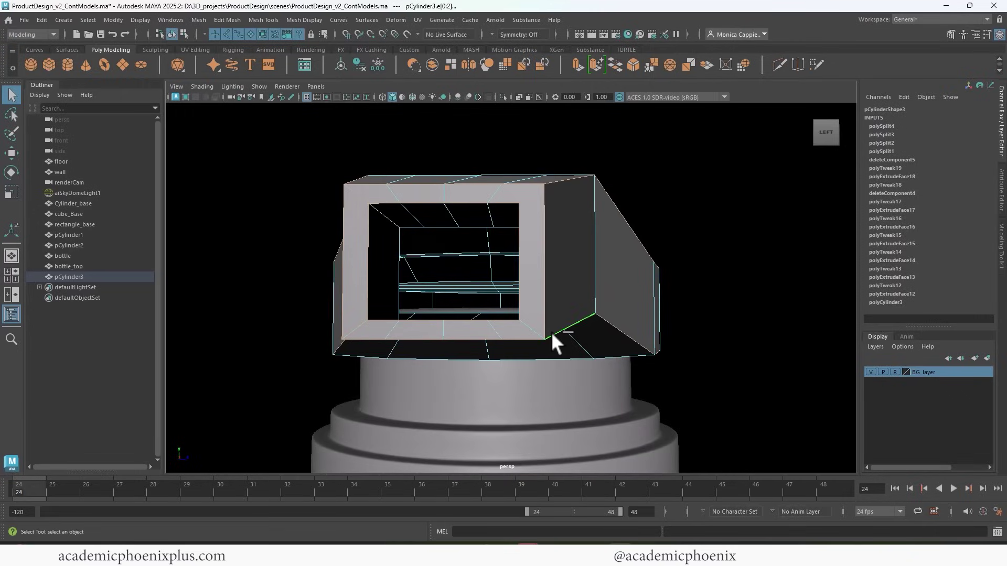
key("ctrl+b")
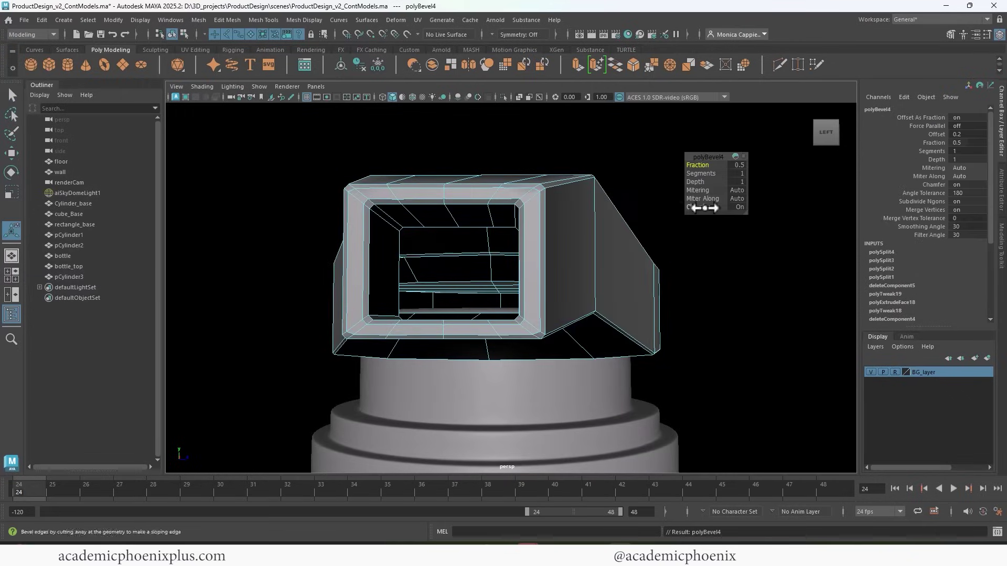
left_click_drag(702, 173, 708, 173)
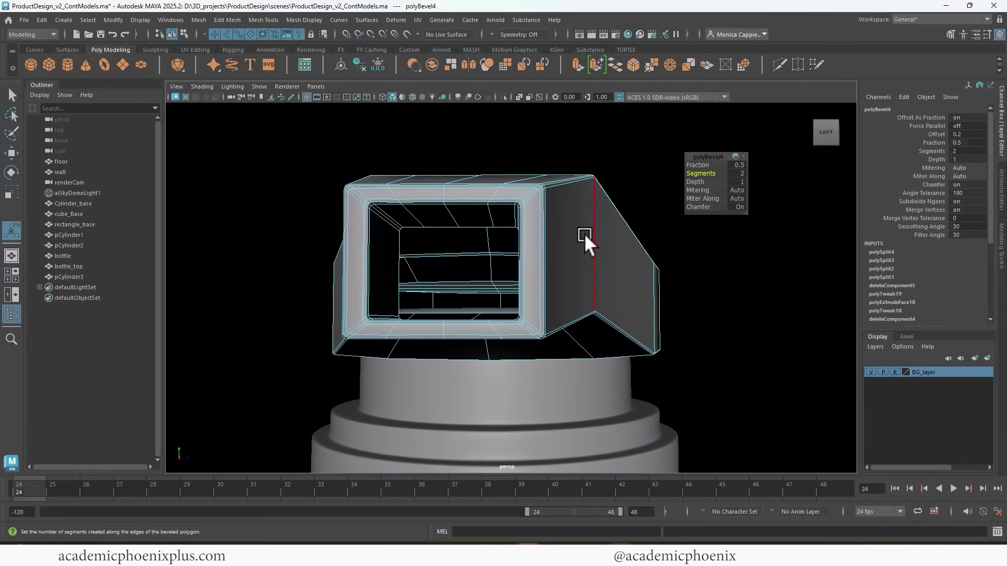
right_click_drag(583, 235, 632, 222)
key("3")
left_click(739, 314)
scroll(564, 278, "down", 4)
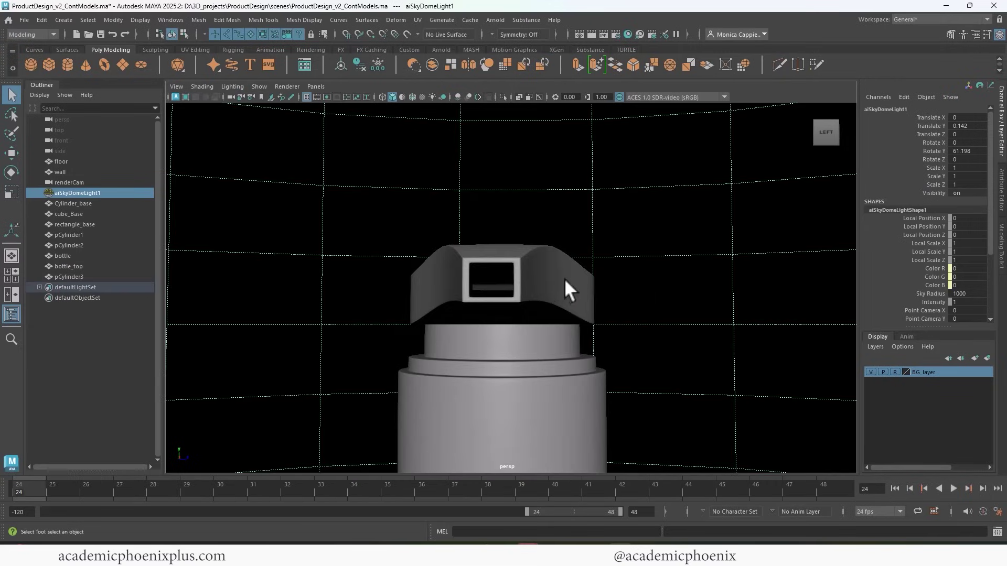
Select the pump head, set its bevel's Fraction to 1 and try adjusting the bevel's Offset
left_click_drag(565, 278, 561, 330, "alt")
right_click_drag(562, 330, 500, 308, "alt")
left_click_drag(500, 308, 517, 321, "alt")
left_click(517, 322)
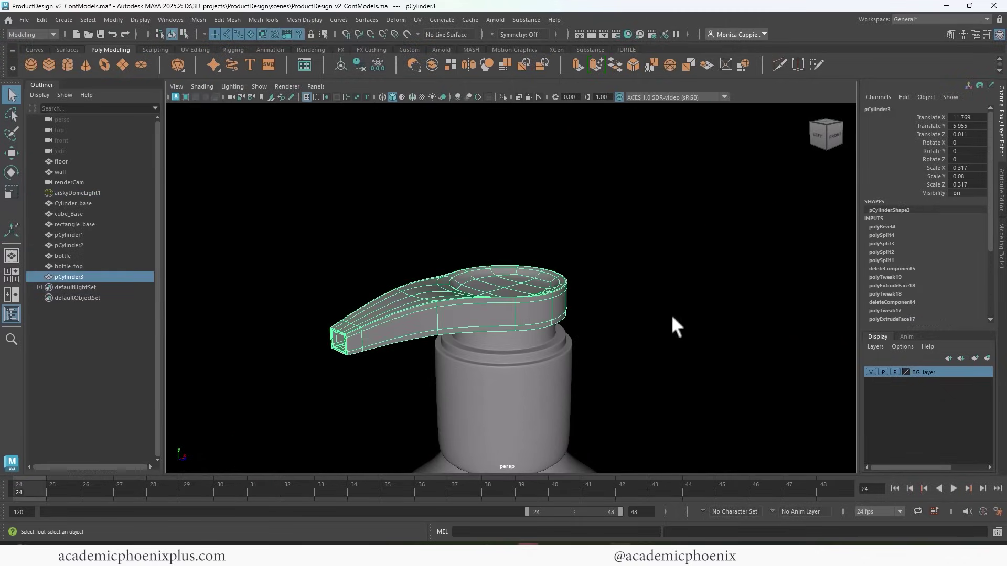
left_click(886, 227)
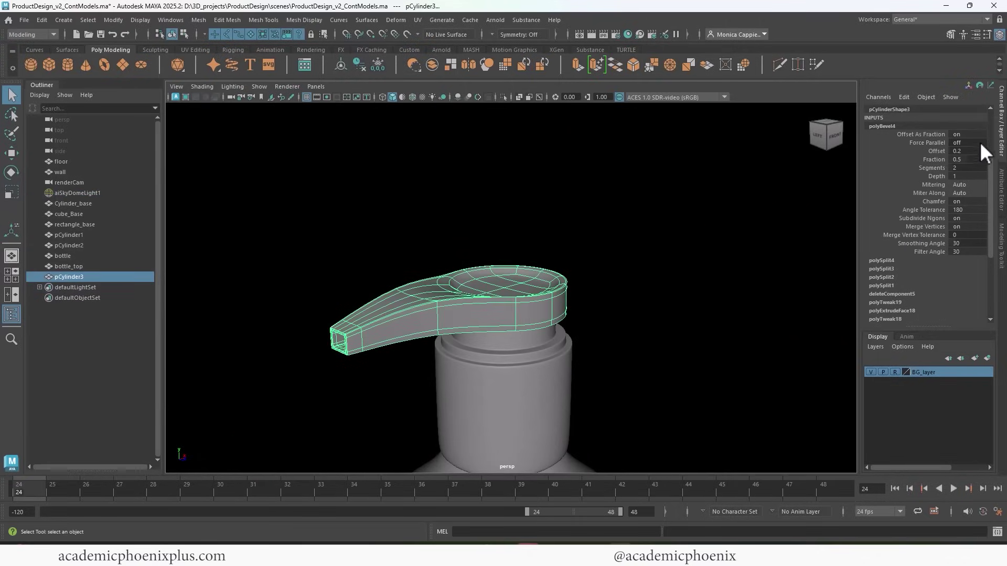
left_click(931, 160)
left_click(965, 160)
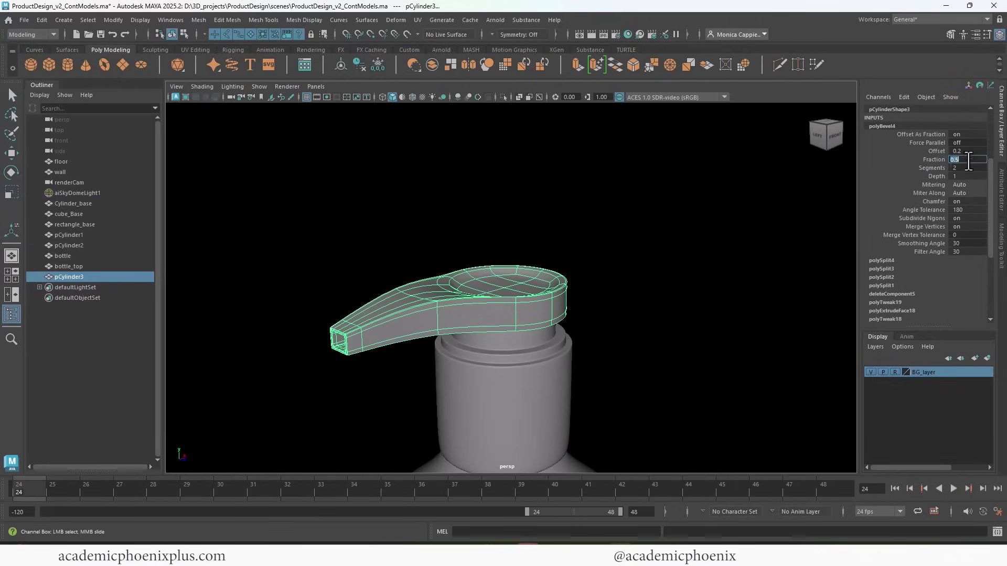
type("0.8")
key("Return")
key("BackSpace")
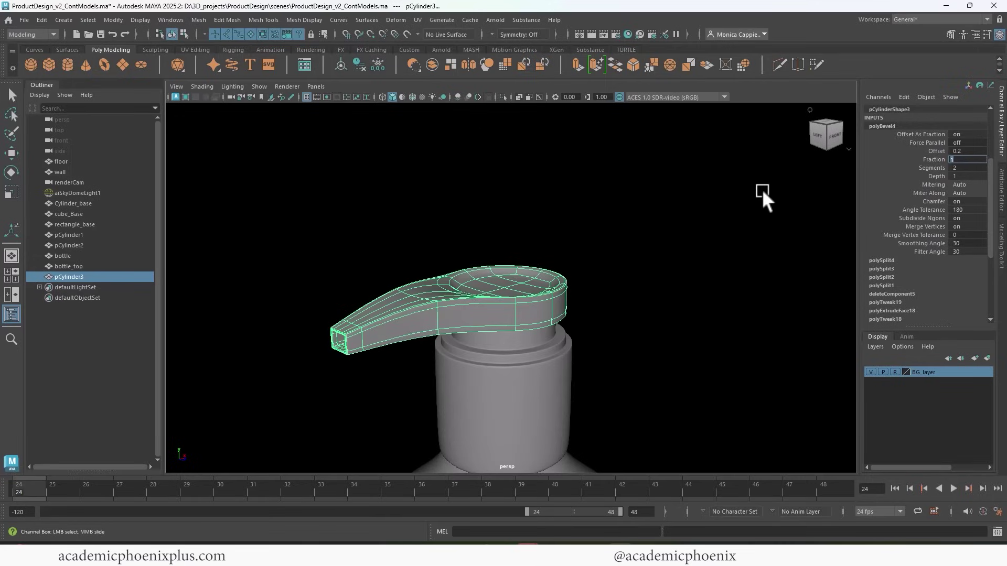
left_click(943, 151)
middle_click_drag(613, 217, 683, 216)
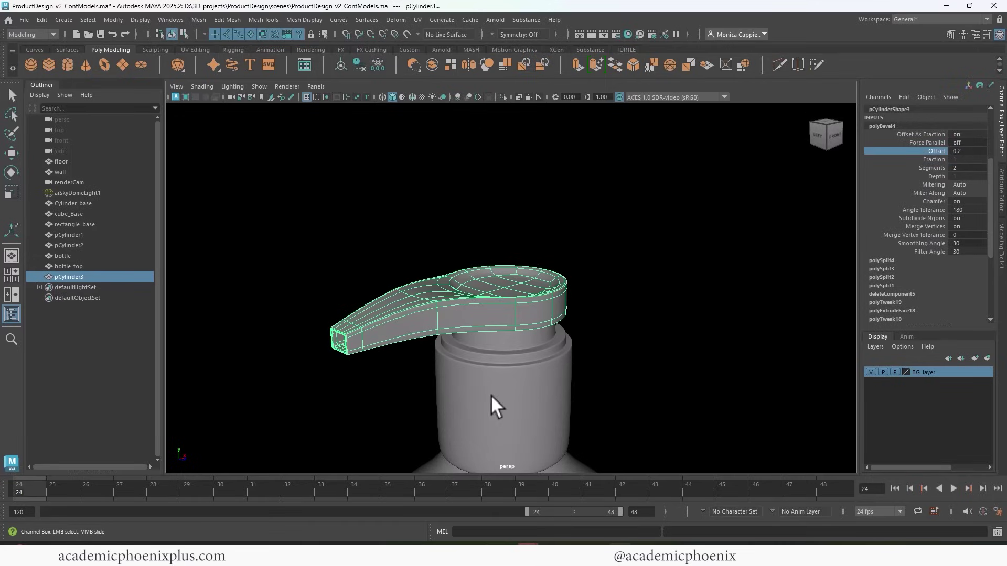
Select the bottle, bottle_top and pCylinder3 together in the full scene
left_click(492, 344)
scroll(607, 341, "down", 3)
left_click_drag(635, 279, 583, 281, "alt")
left_click(721, 367)
scroll(472, 239, "down", 6)
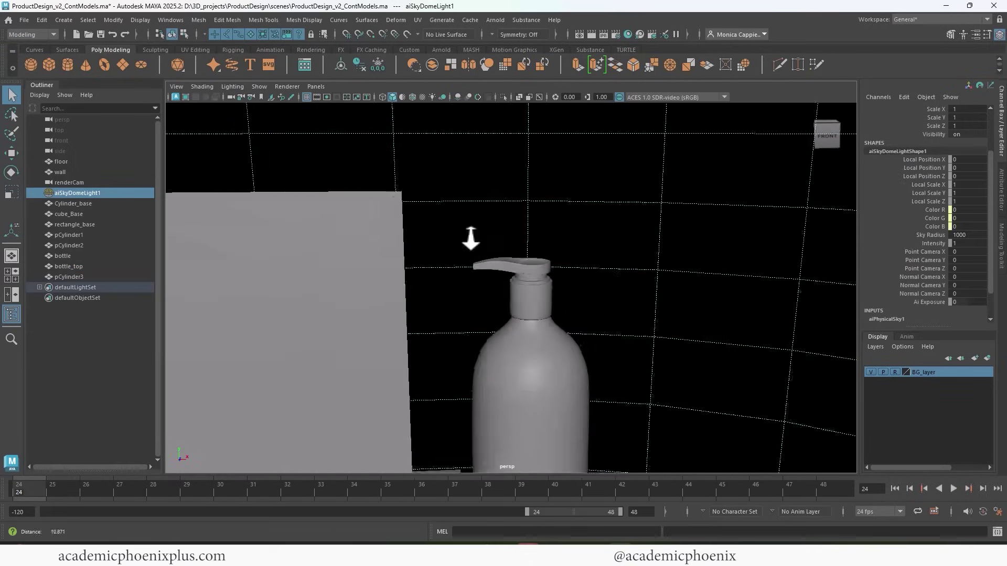
left_click(634, 295)
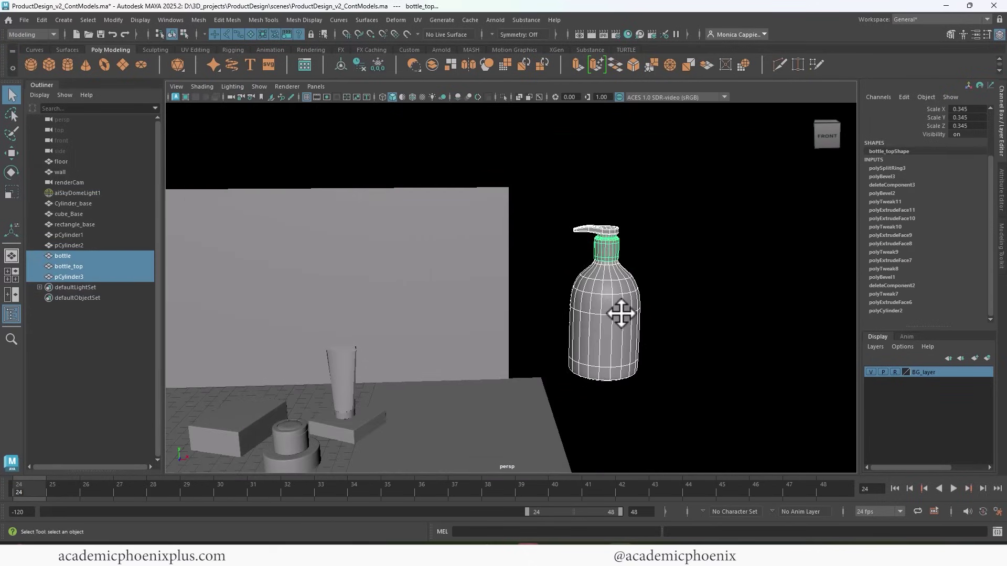
Rename pCylinder3 as bottle_top2 and group it with bottle and bottle_top
left_click_drag(606, 314, 660, 279, "alt")
double_click(102, 277)
type("bottle_top")
key("Return")
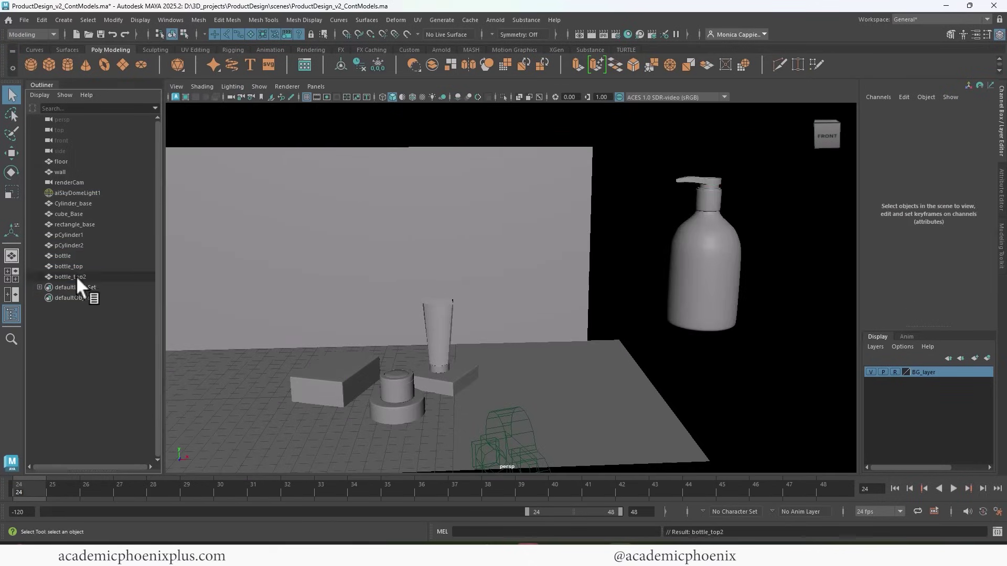
left_click_drag(77, 256, 86, 281)
key("ctrl+g")
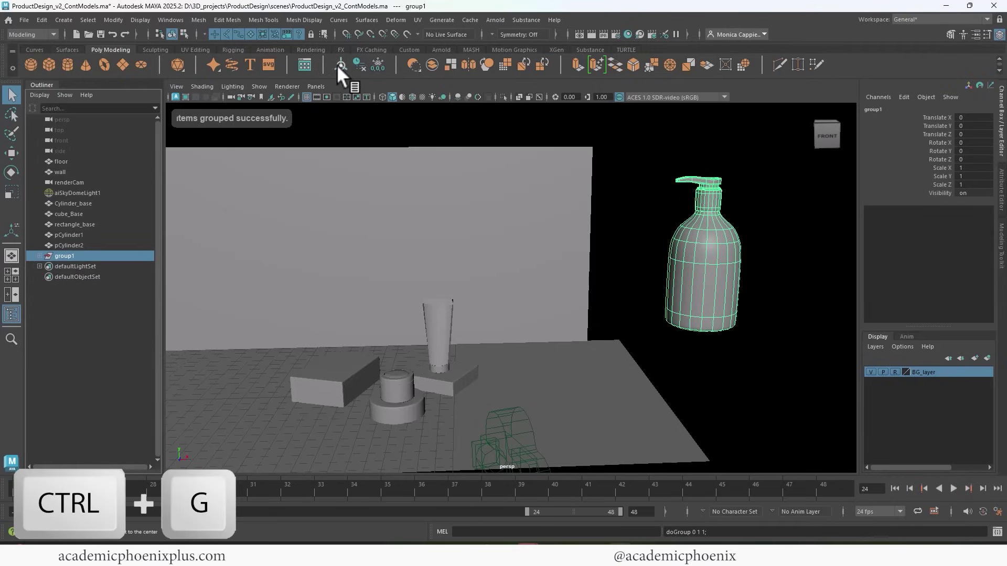
Move the bottle group's pivot to the bottle's base, place the group at rectangle_base and scale it uniformly to about 0.704
key("w")
middle_click_drag(490, 301, 638, 275, "alt")
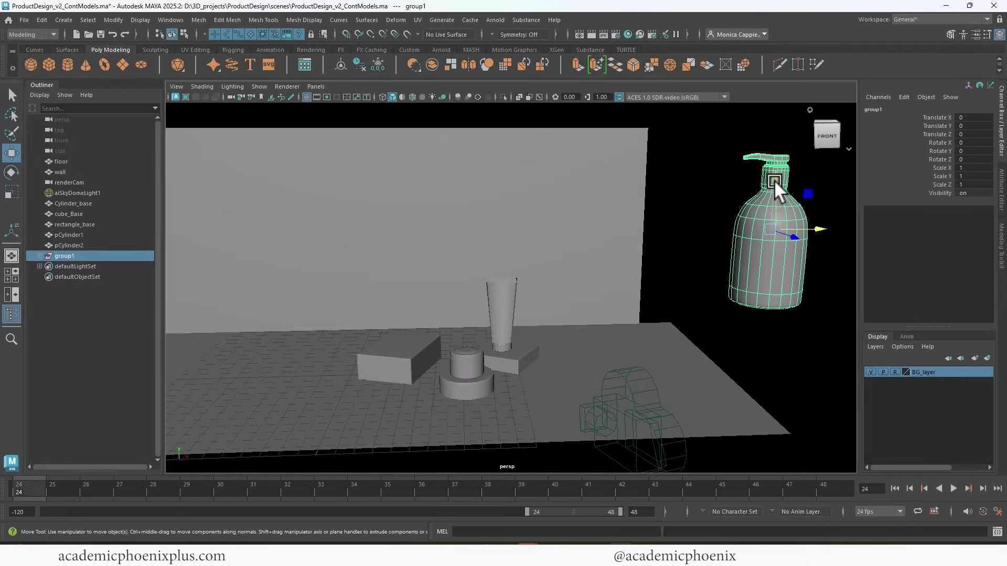
key("d")
left_click_drag(779, 174, 274, 326)
key("r")
Split the workspace into two side-by-side views and show renderCam in the one beside the perspective view
left_click(11, 295)
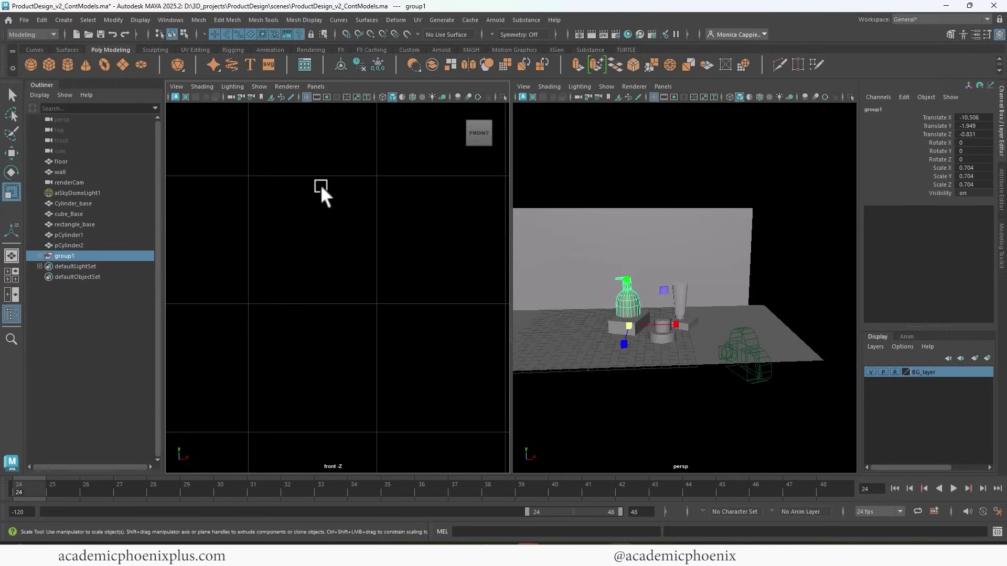
left_click(313, 86)
mouse_move(367, 99)
left_click(450, 109)
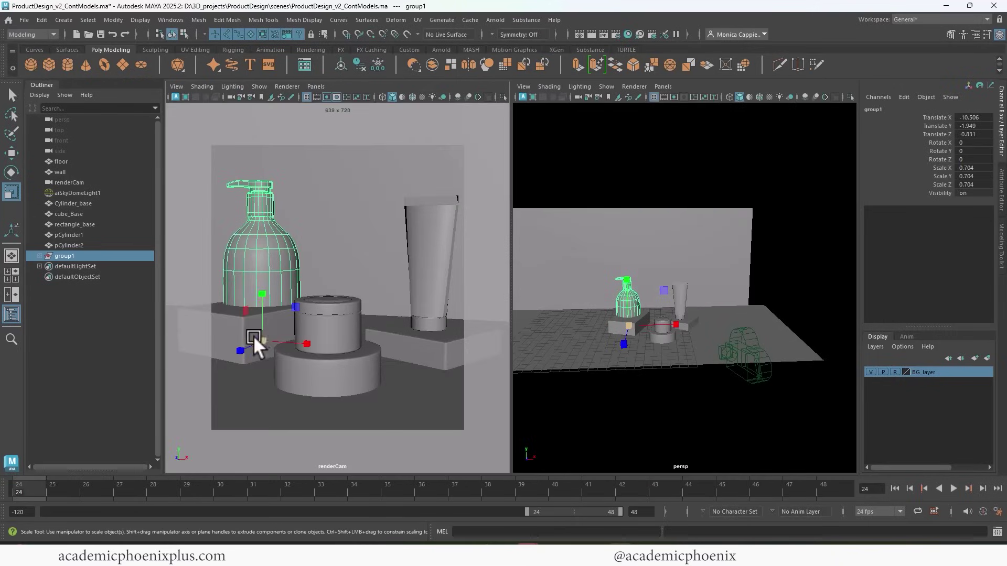
Scale the bottle group to about 0.498 and move it onto rectangle_base, at about X -10.525, Y -1.187 and Z -0.479
key("w")
left_click_drag(262, 339, 205, 347)
key("r")
left_click_drag(643, 355, 653, 333, "alt")
key("w")
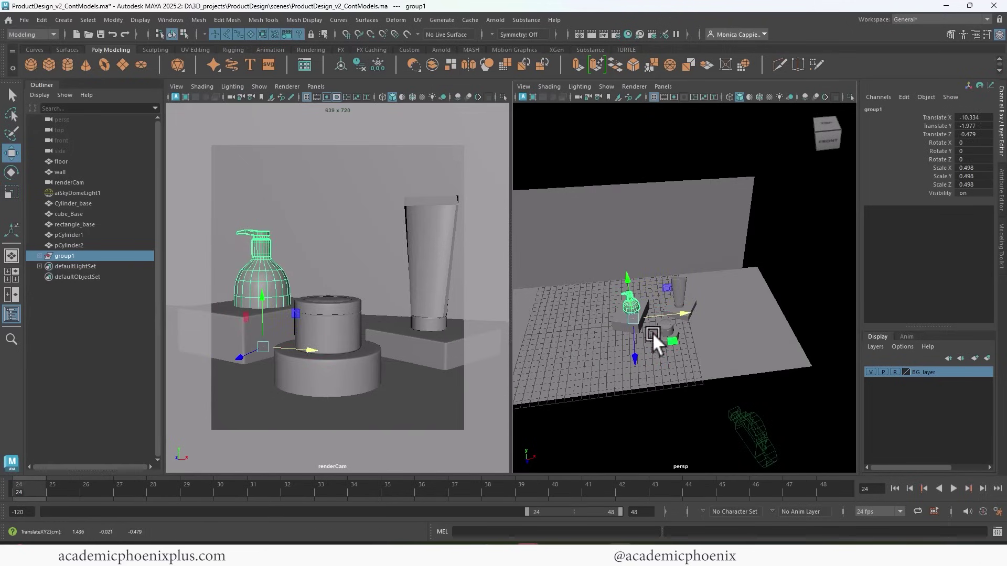
mouse_move(631, 276)
left_mouse_down()
mouse_move(631, 257)
mouse_move(627, 264)
left_mouse_up()
left_click_drag(682, 303, 677, 304)
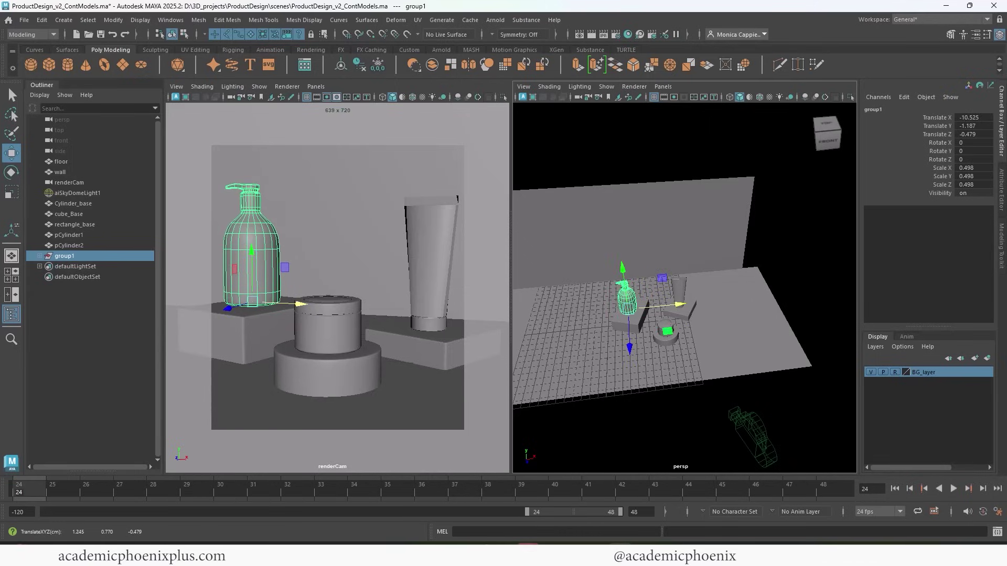
Lower the bottle group onto the top of rectangle_base, adjusting its position to about X -10.493 and Y -1.215
key("f")
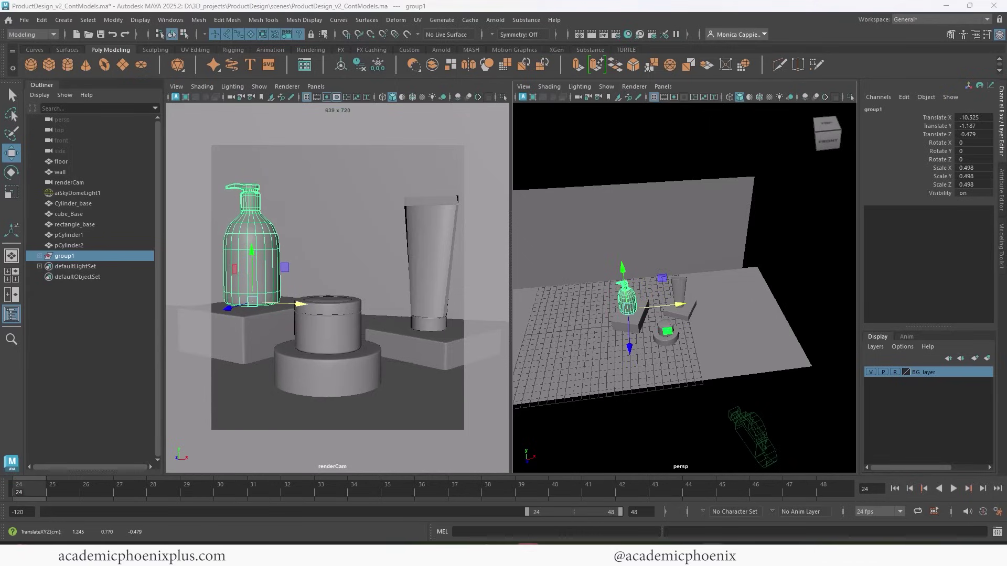
left_click_drag(782, 286, 748, 270, "alt")
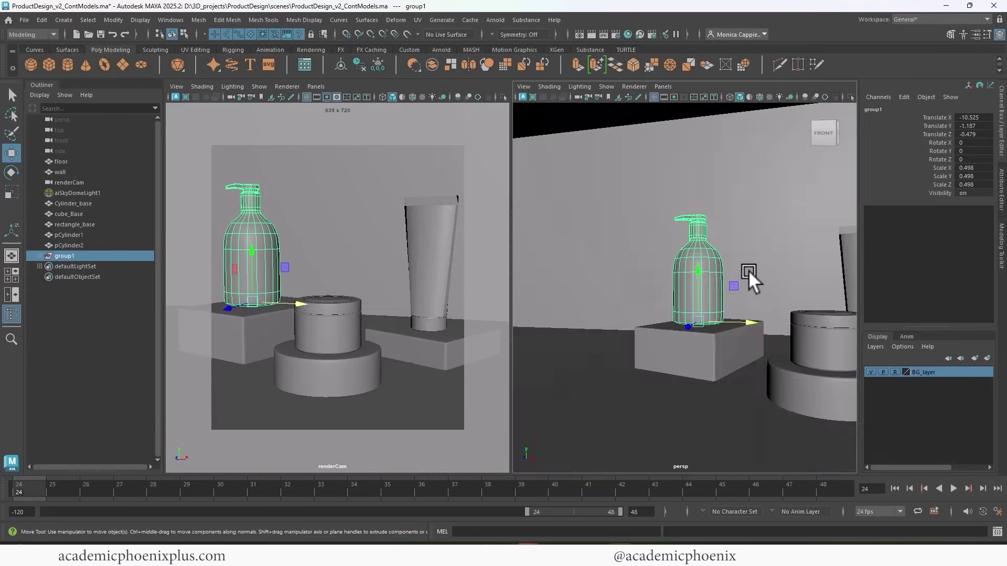
right_click_drag(748, 269, 907, 329, "alt")
middle_click_drag(747, 328, 713, 296, "alt")
left_click_drag(714, 296, 655, 288, "alt")
left_click_drag(712, 336, 681, 367)
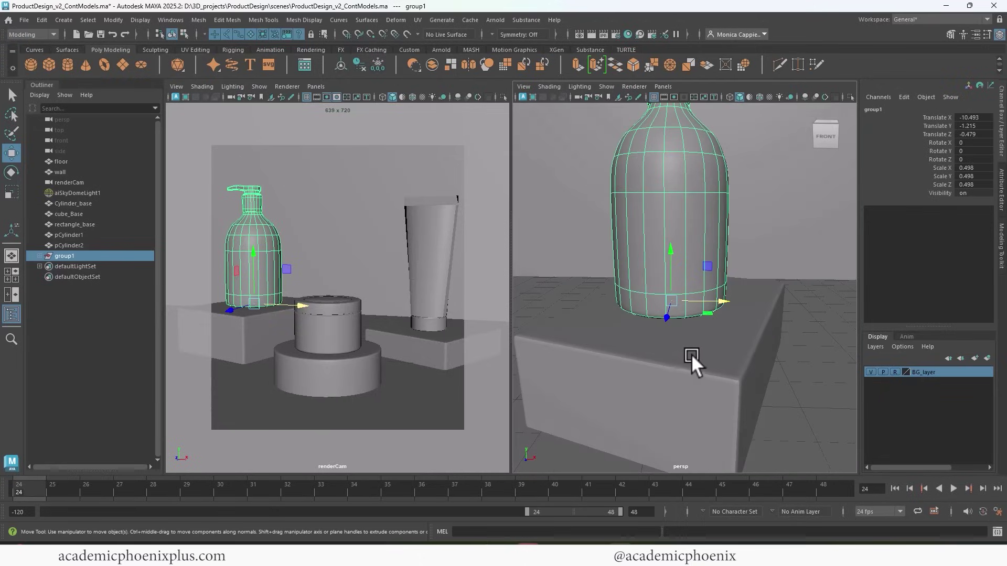
Move the tube pCylinder2 and cube_Base together by about -0.139 along X, closer to the jar
left_click(428, 302)
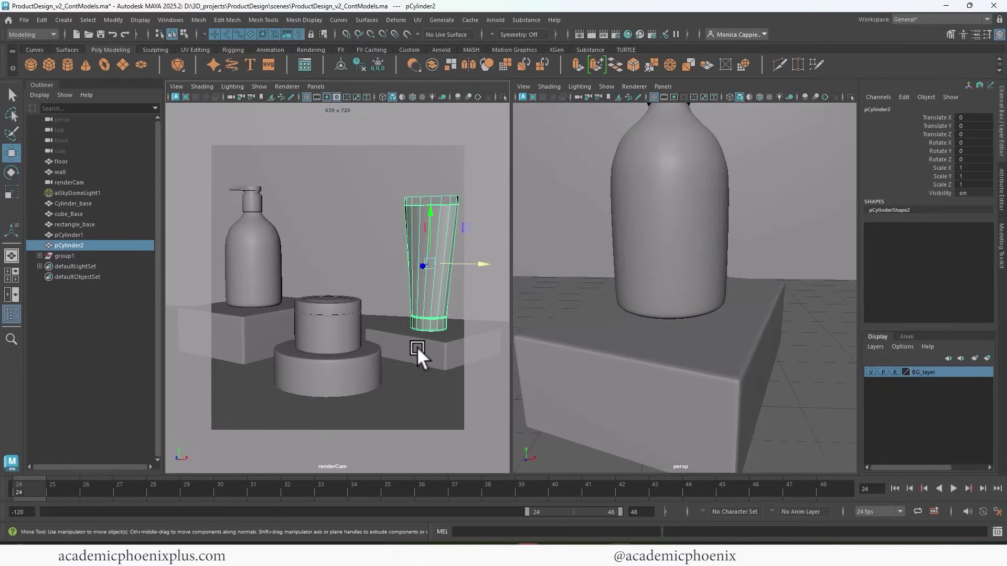
left_click(496, 338, "shift")
left_click_drag(490, 348, 480, 347)
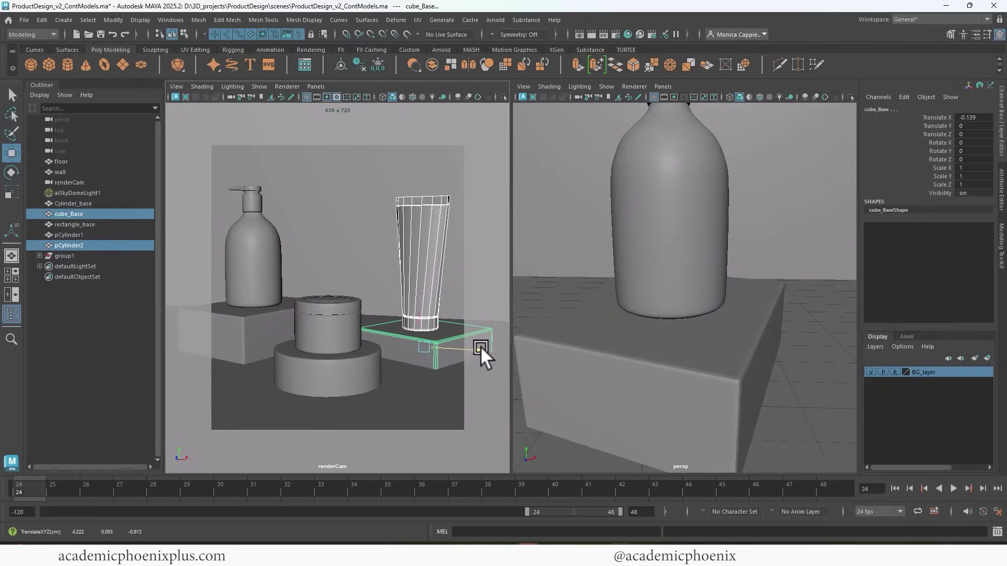
Try to move the bottle body together with rectangle_base along X, and undo the move
left_click(265, 277)
left_click(276, 317, "shift")
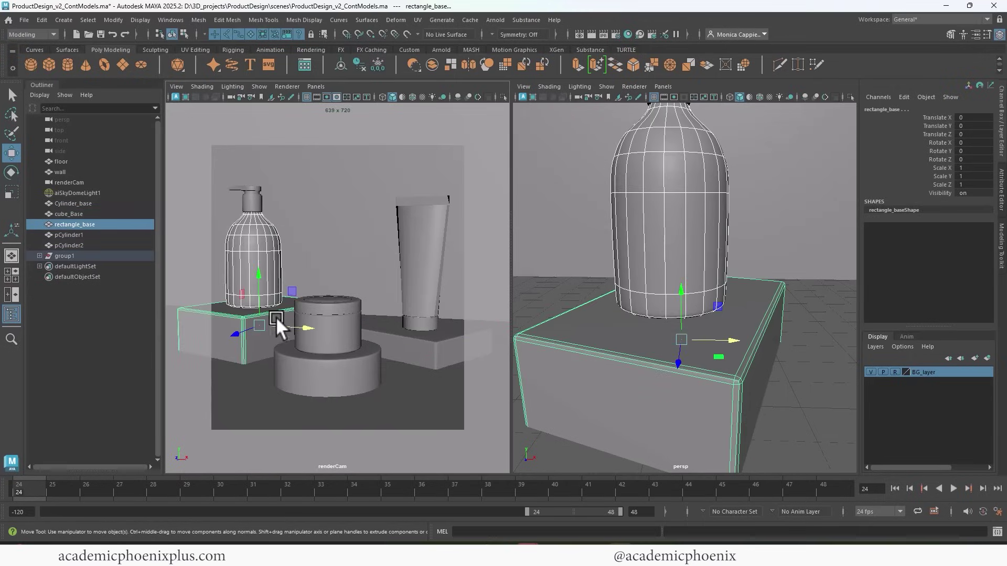
left_click_drag(303, 325, 304, 317)
key("ctrl+z")
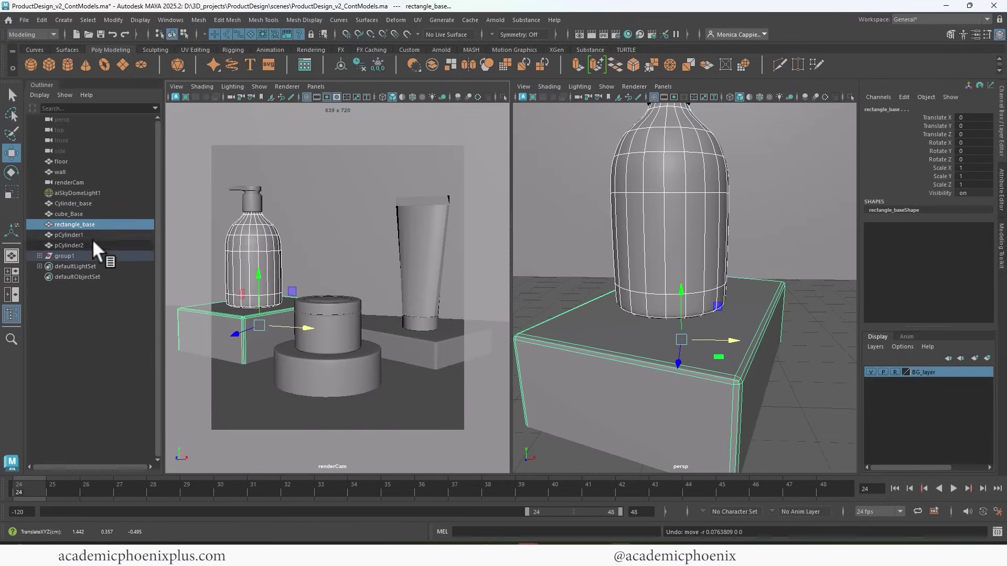
Nudge rectangle_base and the bottle group along X, with the group at about -10.503, and reselect only the group
left_click(97, 224)
left_click(78, 255, "ctrl")
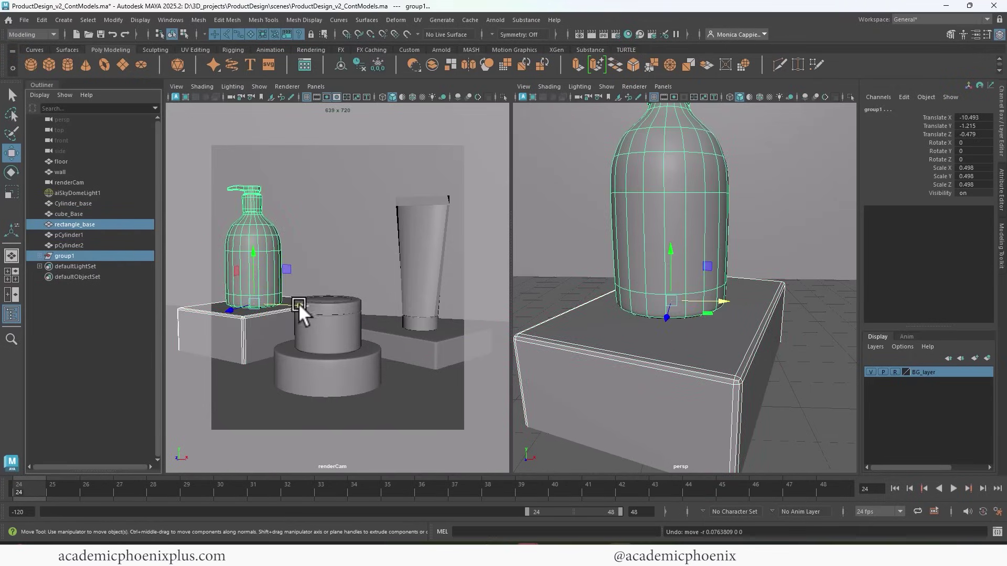
left_click_drag(298, 303, 301, 305)
left_click(92, 255)
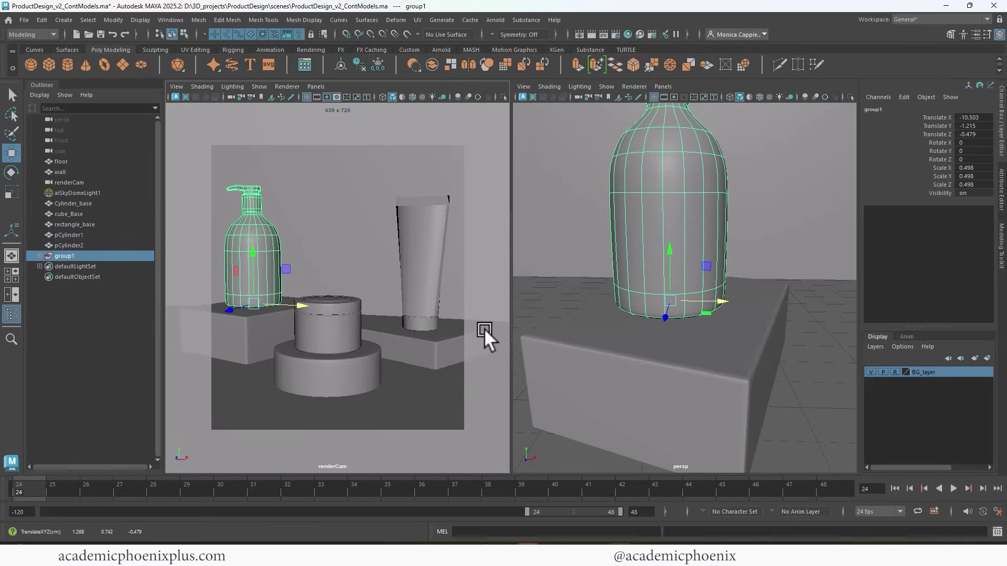
Test-render the renderCam view in Arnold, close the render and turn on smooth preview for the bottle group
left_click(590, 32)
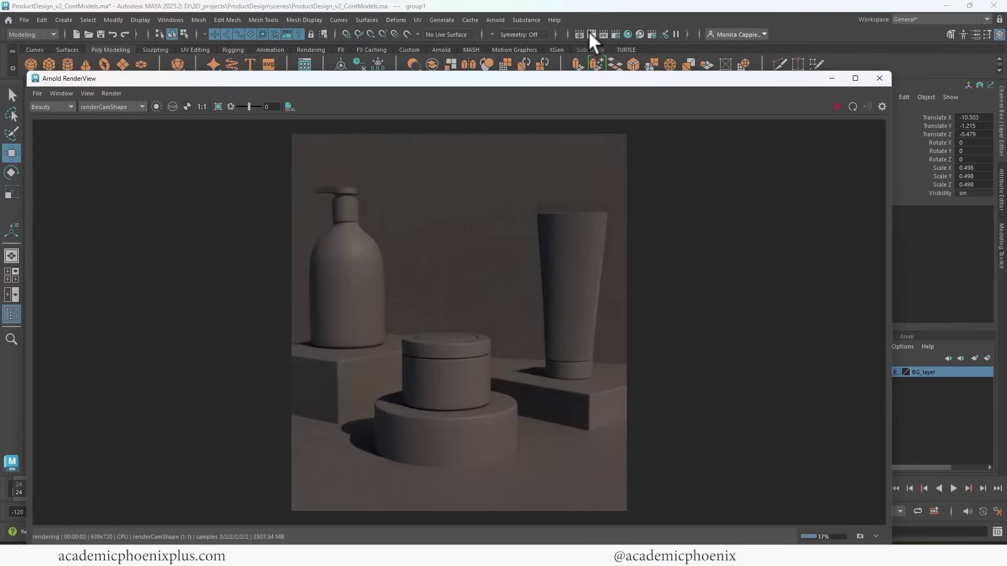
left_click(879, 78)
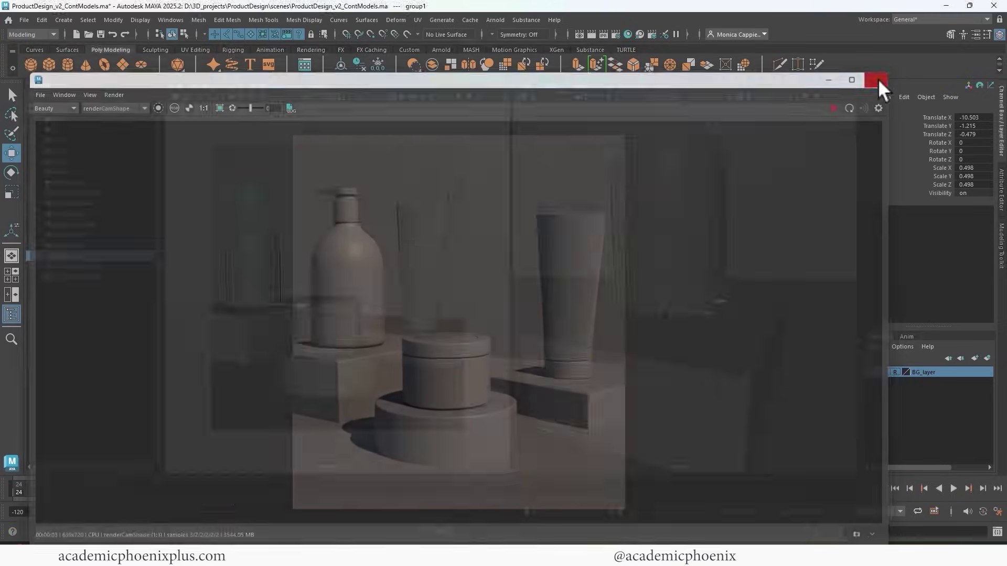
key("3")
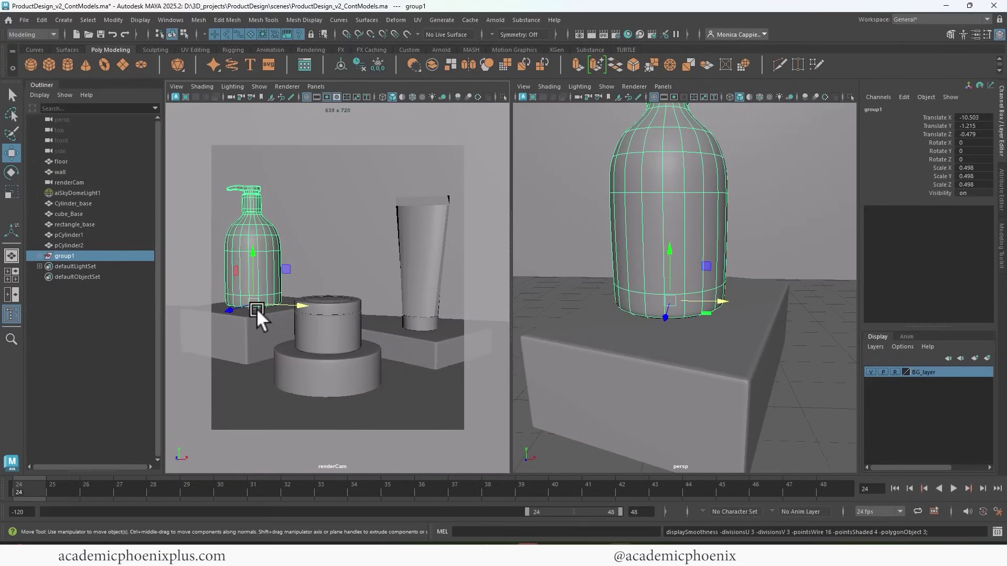
Rotate the bottle group about 29.856 degrees around Y and check the pump's new direction in Arnold renders
key("e")
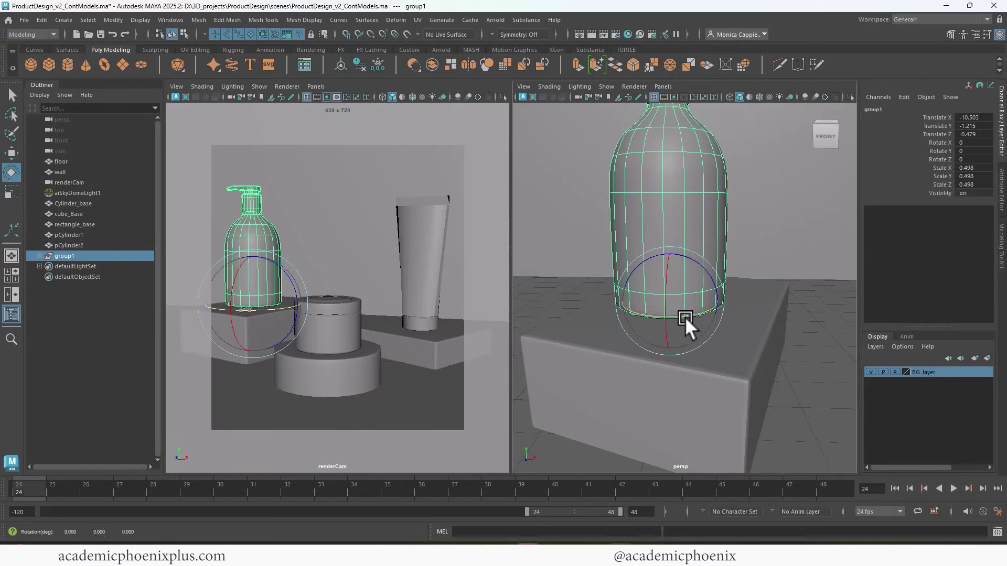
left_click_drag(685, 317, 653, 273)
left_click(591, 33)
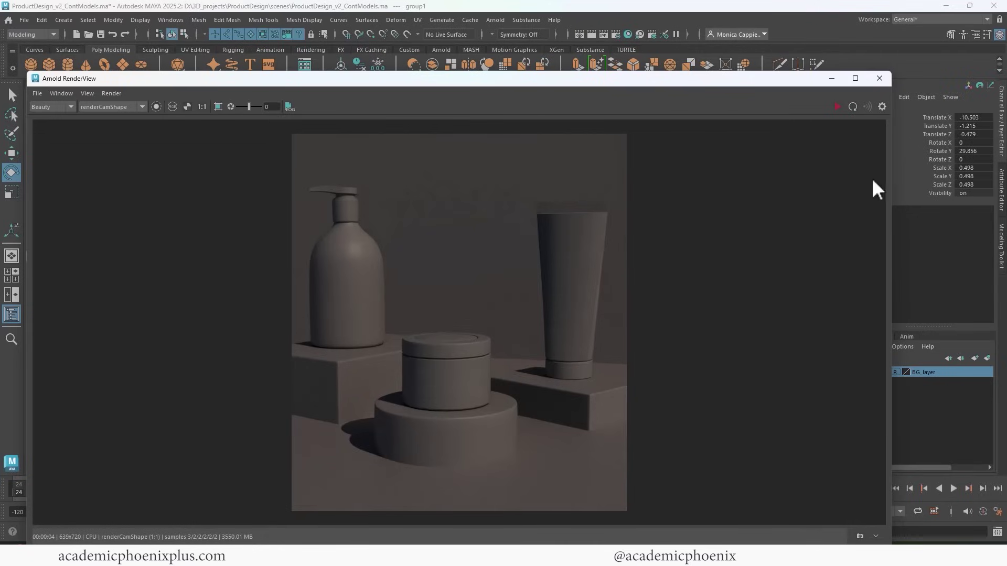
left_click(880, 79)
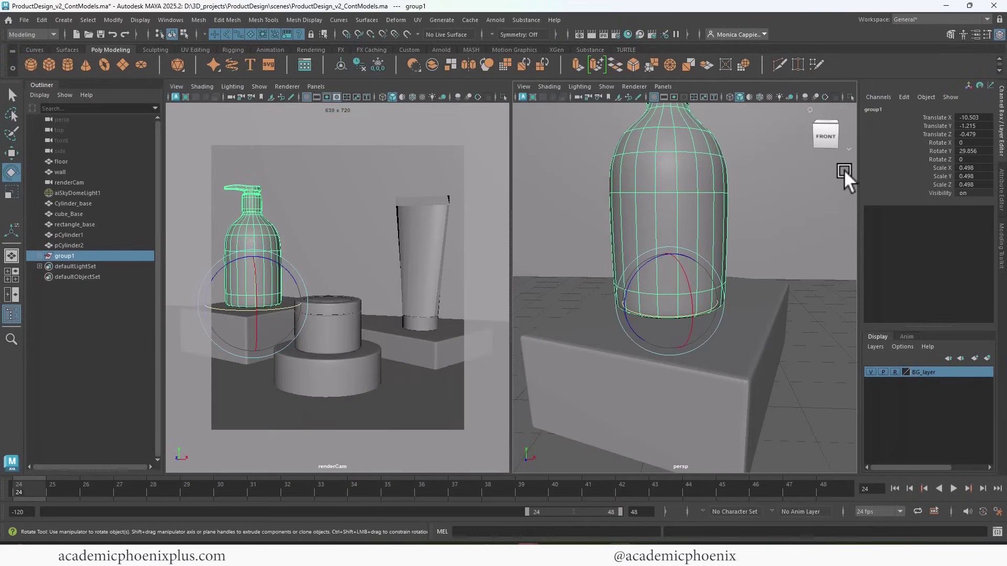
left_click(580, 34)
left_click(881, 79)
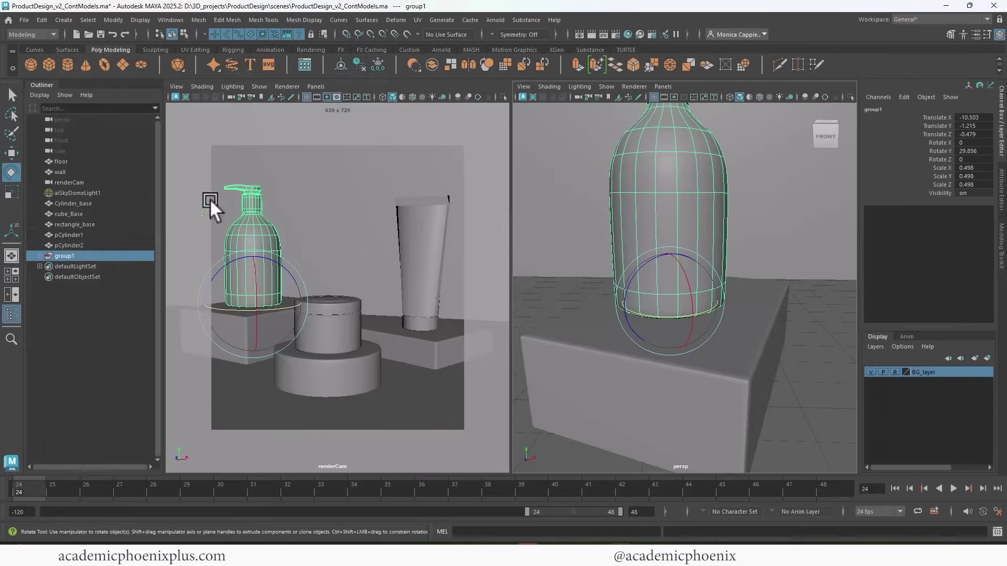
Set the intensity of aiSkyDomeLight1 to 2 and render the camera view again
left_click(73, 193)
key("ctrl+a")
left_click(859, 232)
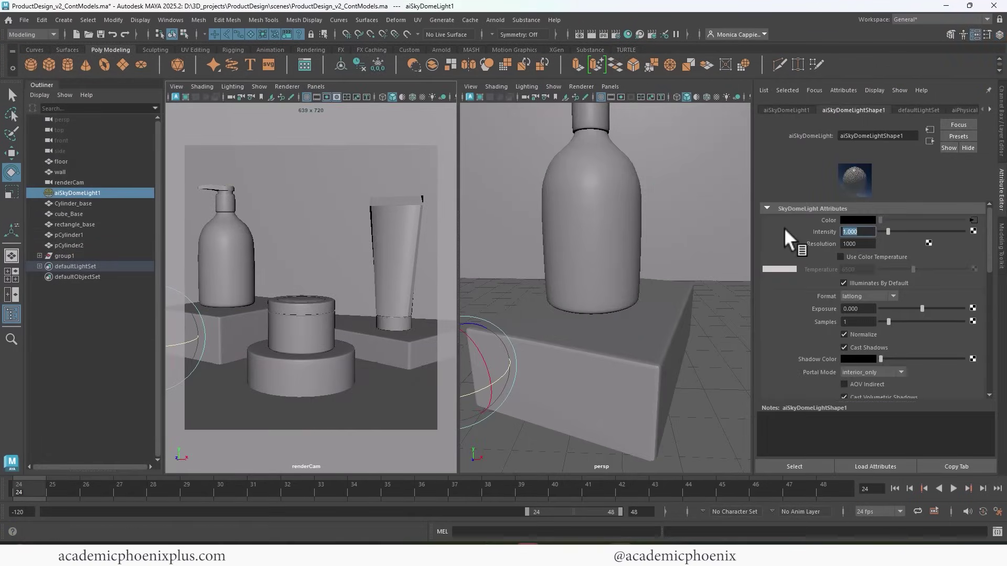
type("2")
key("Return")
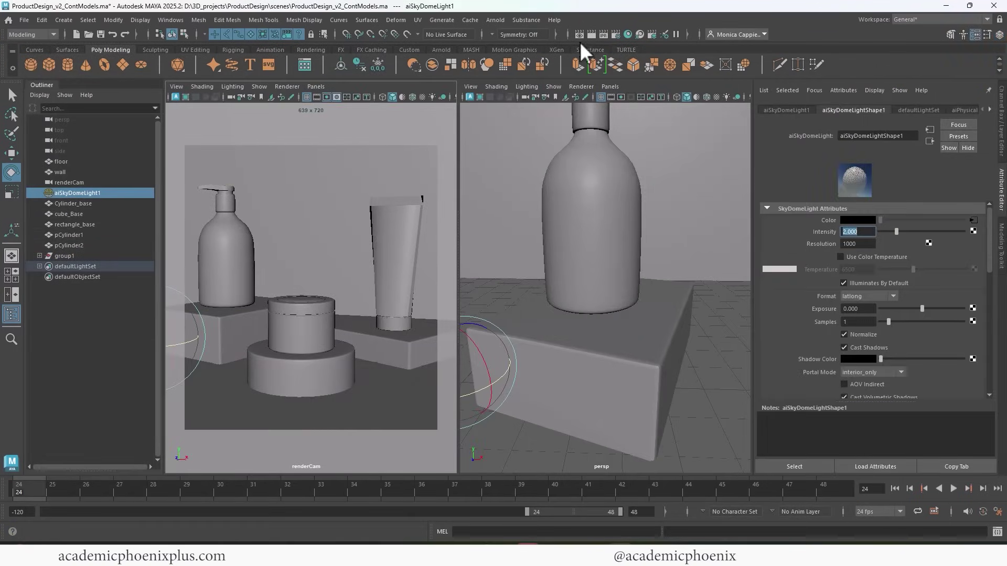
left_click(579, 35)
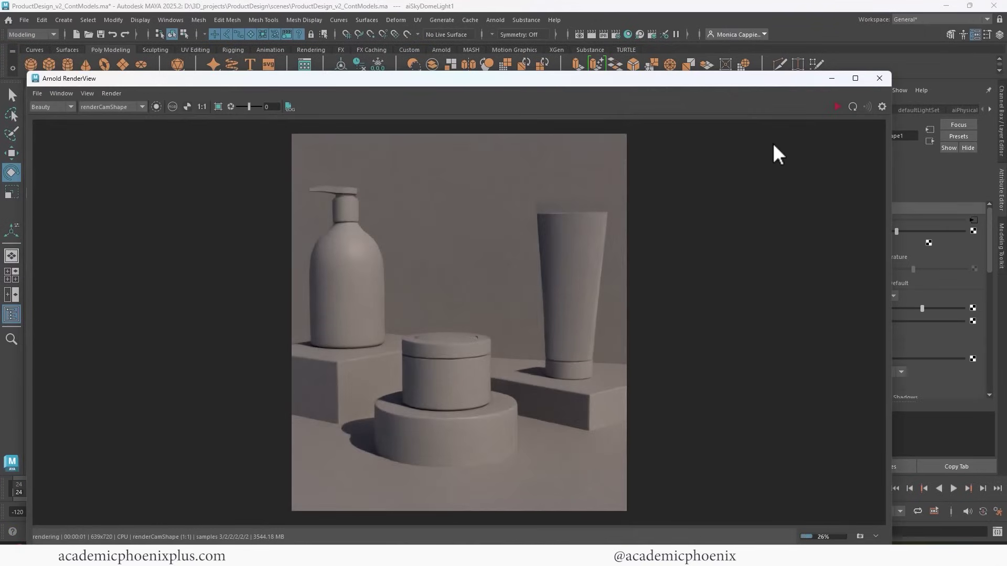